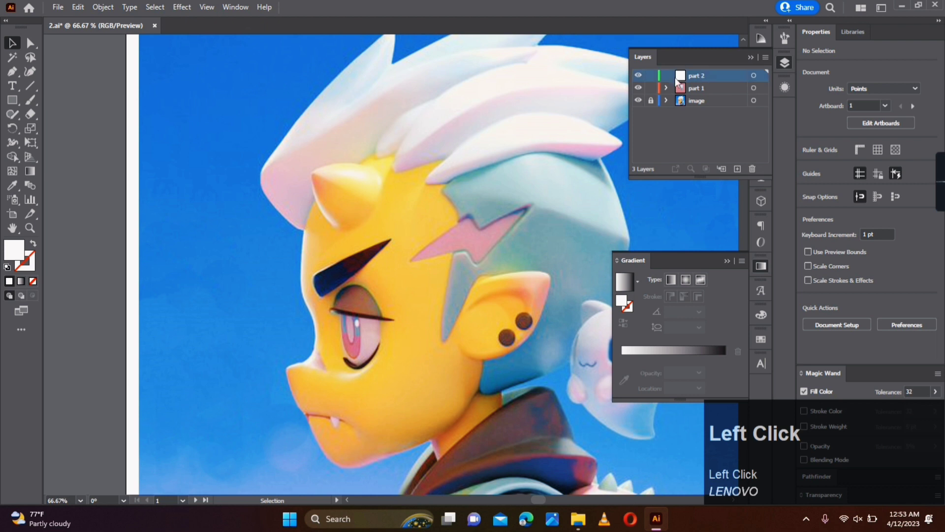
- Draw a white rectangle about 199 by 229 pt over the face and split it with a horizontal mesh line through its middle
{"action": "mouse_move", "coordinate": [334, 244]}
{"action": "left_mouse_down"}
{"action": "mouse_move", "coordinate": [392, 337]}
{"action": "mouse_move", "coordinate": [450, 378]}
{"action": "left_mouse_up"}
{"action": "left_click", "coordinate": [12, 171]}
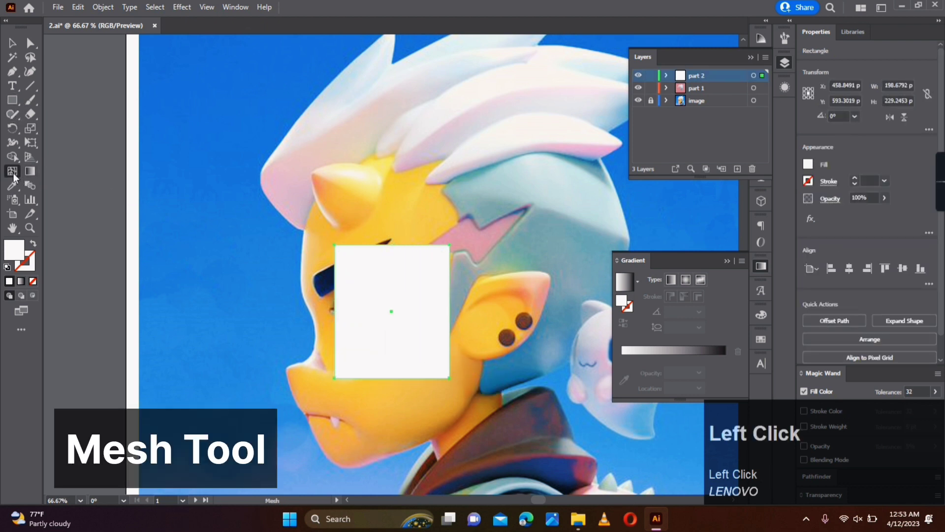
{"action": "left_click", "coordinate": [336, 314]}
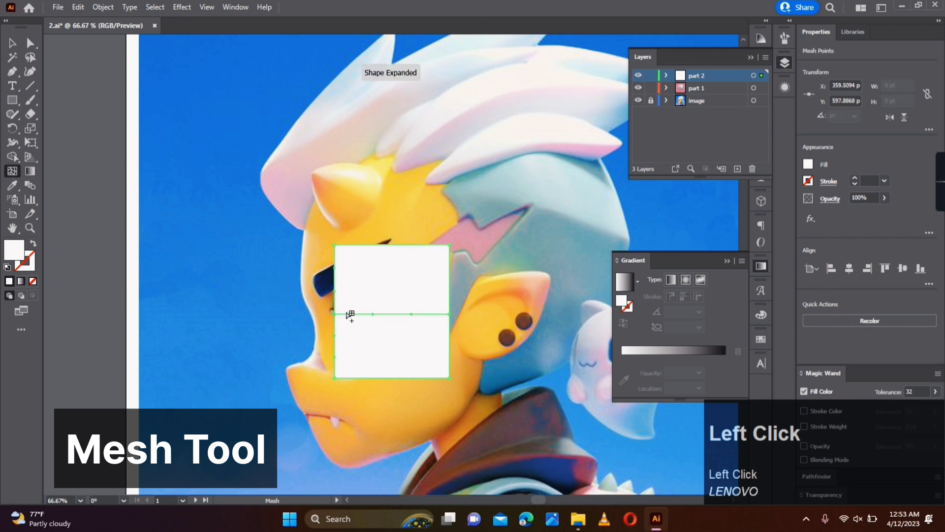
- Show only the part 2 layer in outline view and move the mesh's two upper corners to the forehead edge and the hairline
{"action": "left_click", "coordinate": [638, 75], "text": "ctrl"}
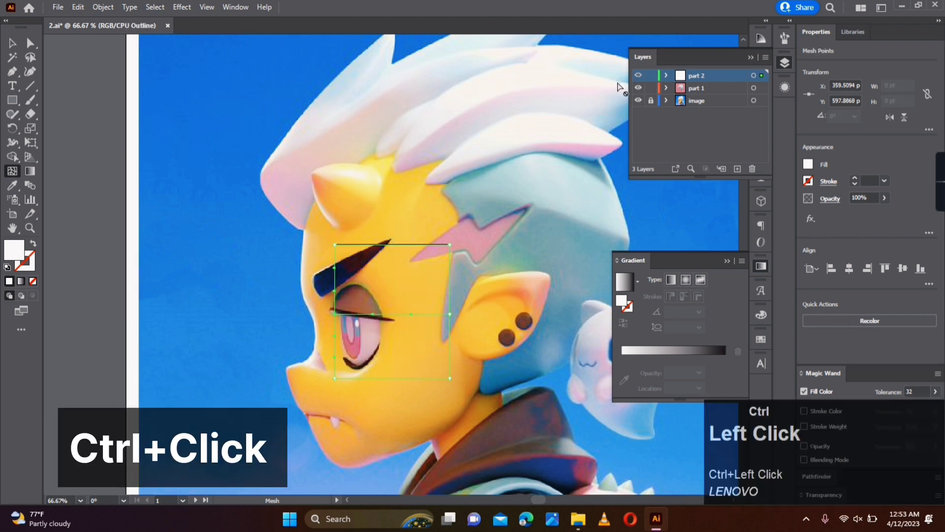
{"action": "left_click", "coordinate": [30, 43]}
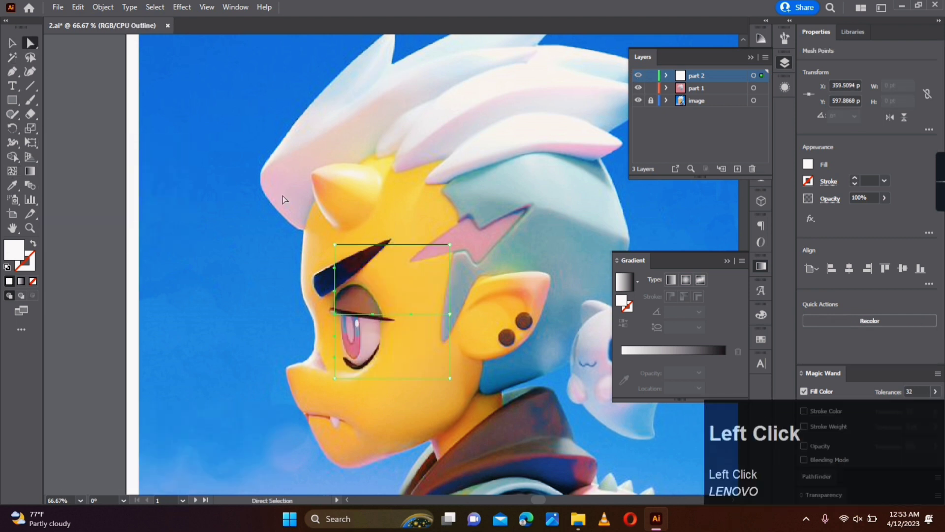
{"action": "left_click_drag", "start_coordinate": [323, 256], "coordinate": [304, 229]}
{"action": "left_click_drag", "start_coordinate": [419, 229], "coordinate": [462, 183]}
- Pull the mesh's left middle point and lower-left corner onto the face outline beside the eyebrow
{"action": "right_click", "coordinate": [12, 71]}
{"action": "left_click", "coordinate": [73, 83]}
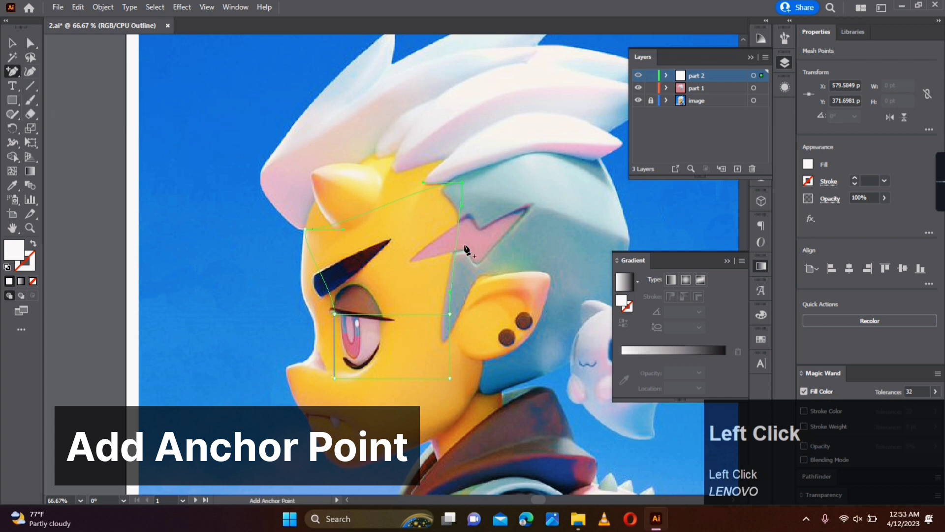
{"action": "key", "text": "a"}
{"action": "left_click_drag", "start_coordinate": [334, 314], "coordinate": [304, 298]}
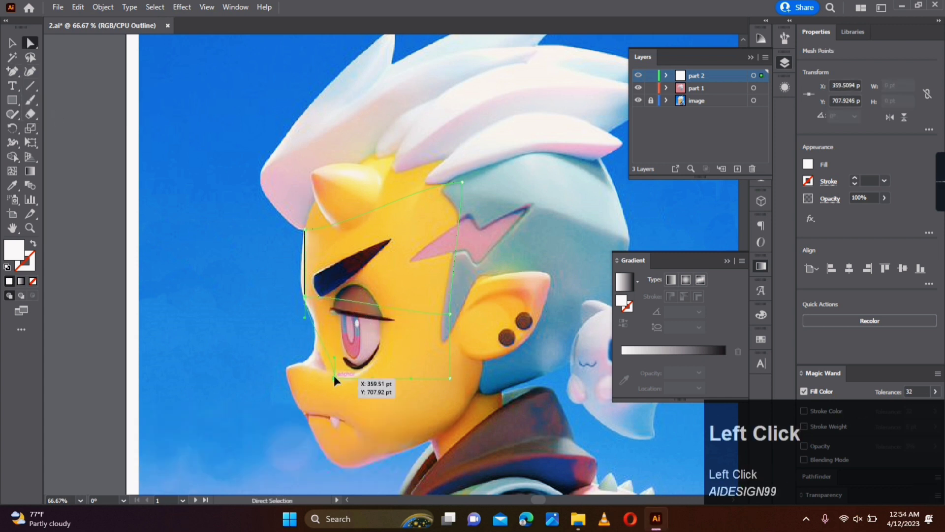
{"action": "left_click_drag", "start_coordinate": [334, 378], "coordinate": [304, 296]}
- Reposition the lower-left corner point below the brow and align its handles with the contour leading to the nose bridge
{"action": "scroll", "coordinate": [313, 318], "scroll_direction": "up", "scroll_amount": 3}
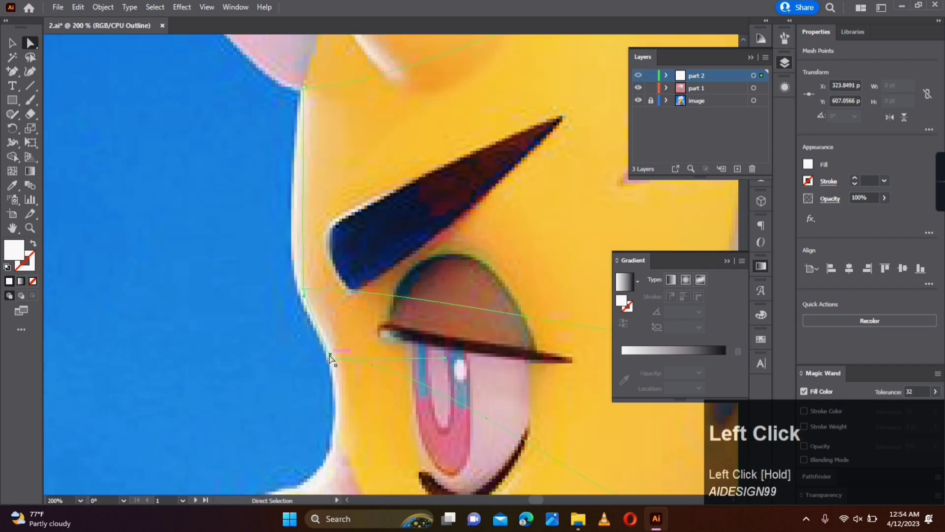
{"action": "left_click_drag", "start_coordinate": [330, 358], "coordinate": [337, 335]}
{"action": "scroll", "coordinate": [338, 328], "scroll_direction": "down", "scroll_amount": 1}
{"action": "scroll", "coordinate": [338, 328], "scroll_direction": "down", "scroll_amount": 4}
{"action": "scroll", "coordinate": [338, 336], "scroll_direction": "up", "scroll_amount": 5}
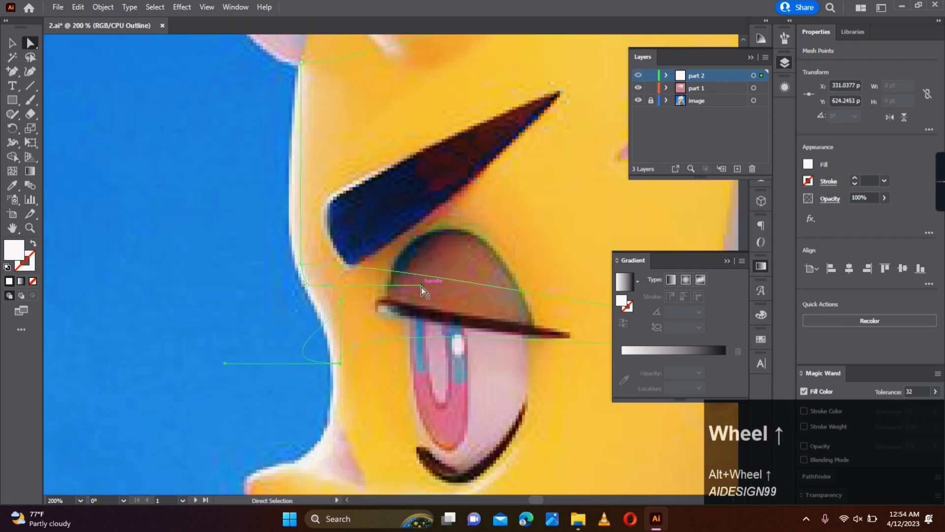
{"action": "left_click_drag", "start_coordinate": [421, 286], "coordinate": [340, 299]}
{"action": "left_click_drag", "start_coordinate": [223, 365], "coordinate": [327, 316]}
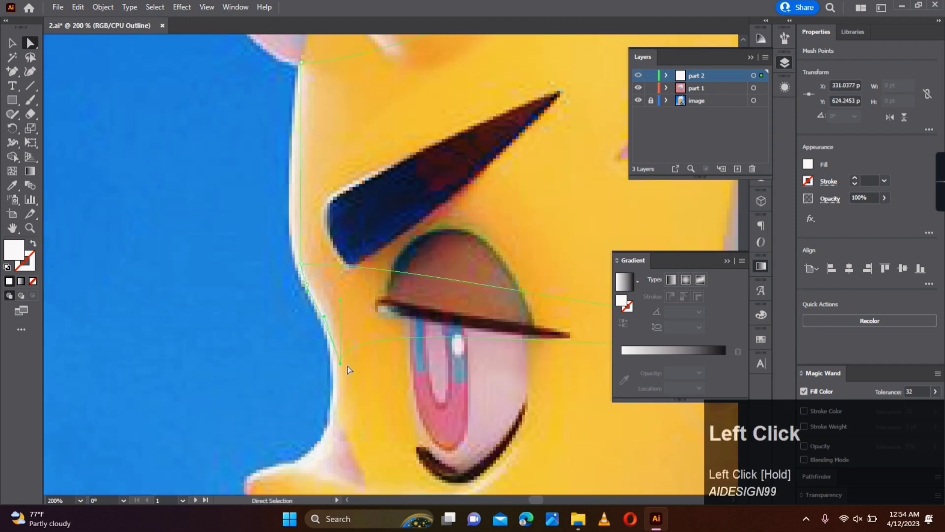
{"action": "left_click_drag", "start_coordinate": [340, 363], "coordinate": [318, 308]}
- Fine-tune the short mesh segment below the eyebrow so that it follows the face's pale edge
{"action": "scroll", "coordinate": [294, 281], "scroll_direction": "up", "scroll_amount": 3}
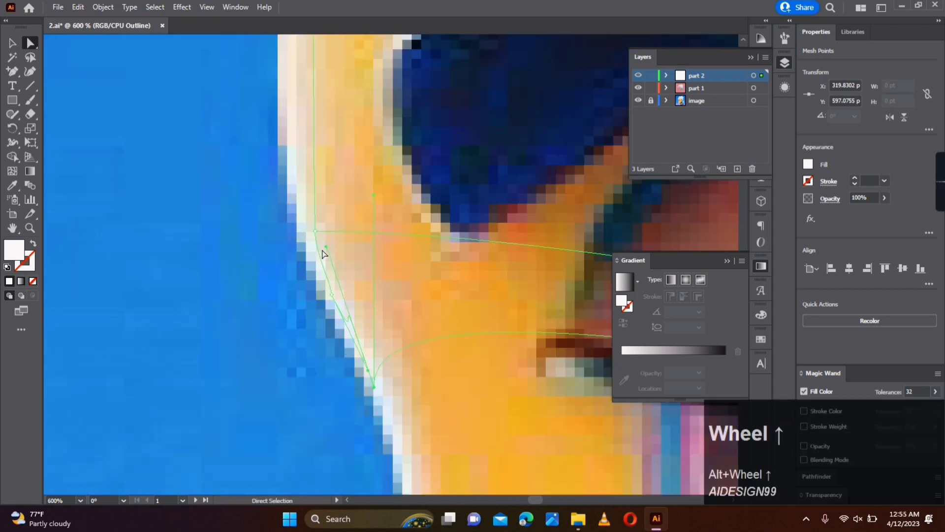
{"action": "left_click_drag", "start_coordinate": [324, 248], "coordinate": [368, 375]}
{"action": "left_click_drag", "start_coordinate": [333, 311], "coordinate": [320, 288]}
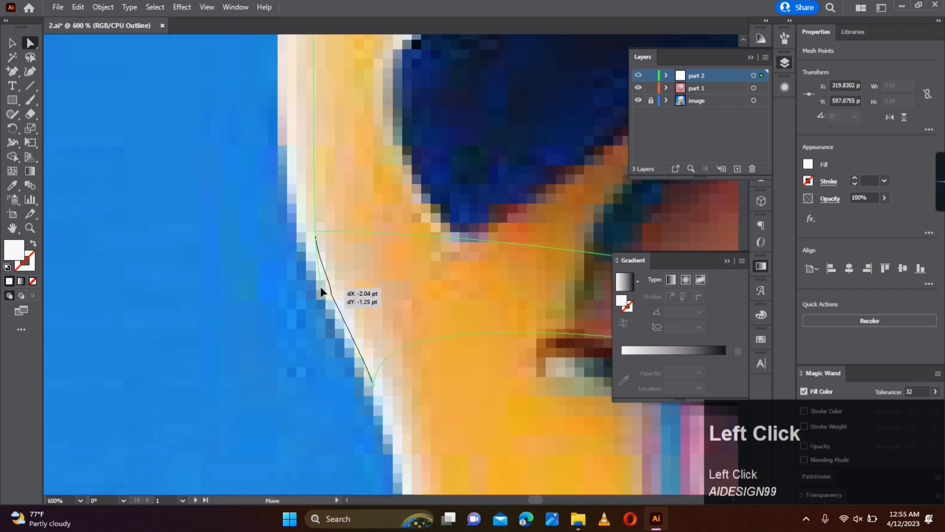
{"action": "left_click", "coordinate": [370, 329]}
- Move the mesh's right middle point from in front of the ear to the nose bridge and redirect its handle
{"action": "scroll", "coordinate": [369, 329], "scroll_direction": "down", "scroll_amount": 3}
{"action": "left_click_drag", "start_coordinate": [479, 387], "coordinate": [299, 303]}
{"action": "left_click_drag", "start_coordinate": [429, 323], "coordinate": [369, 285]}
{"action": "scroll", "coordinate": [369, 285], "scroll_direction": "down", "scroll_amount": 2}
{"action": "left_click", "coordinate": [489, 253]}
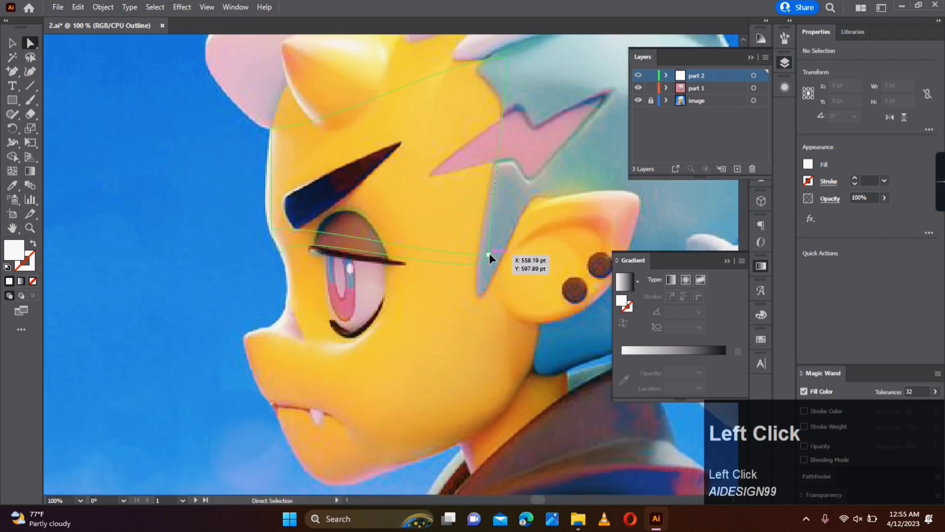
{"action": "left_click_drag", "start_coordinate": [489, 253], "coordinate": [272, 327]}
{"action": "left_click_drag", "start_coordinate": [214, 328], "coordinate": [346, 256]}
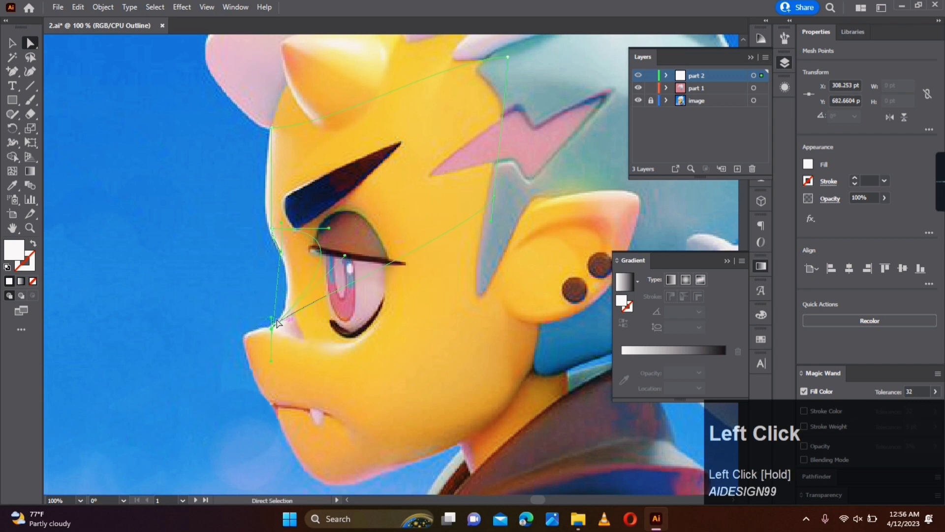
- Curve the edge below the nose bridge around the snout and pull an added anchor point down to the jaw's underside
{"action": "left_click_drag", "start_coordinate": [272, 318], "coordinate": [152, 435]}
{"action": "left_click", "coordinate": [362, 255]}
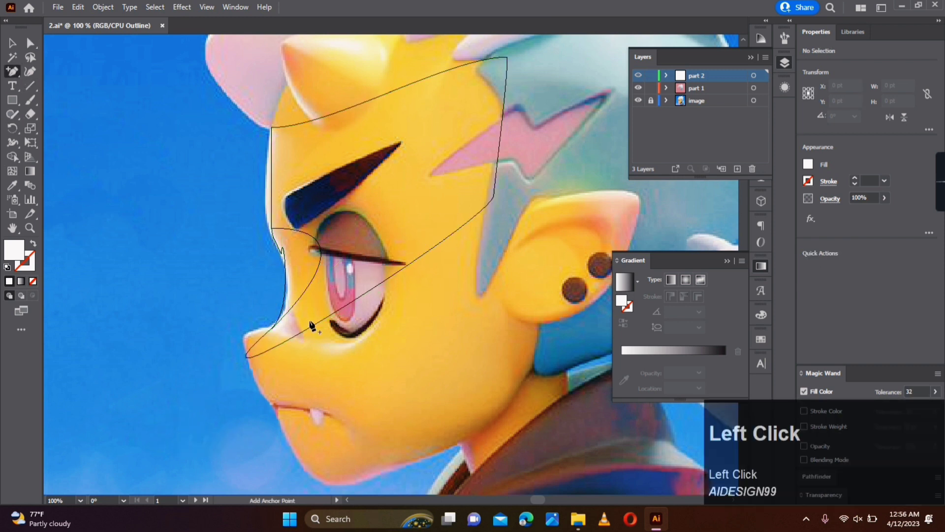
{"action": "left_click_drag", "start_coordinate": [344, 310], "coordinate": [434, 453]}
- Reshape the inner mesh line into an arc above and around the eye by moving its point and handles
{"action": "scroll", "coordinate": [280, 309], "scroll_direction": "up", "scroll_amount": 2, "text": "alt"}
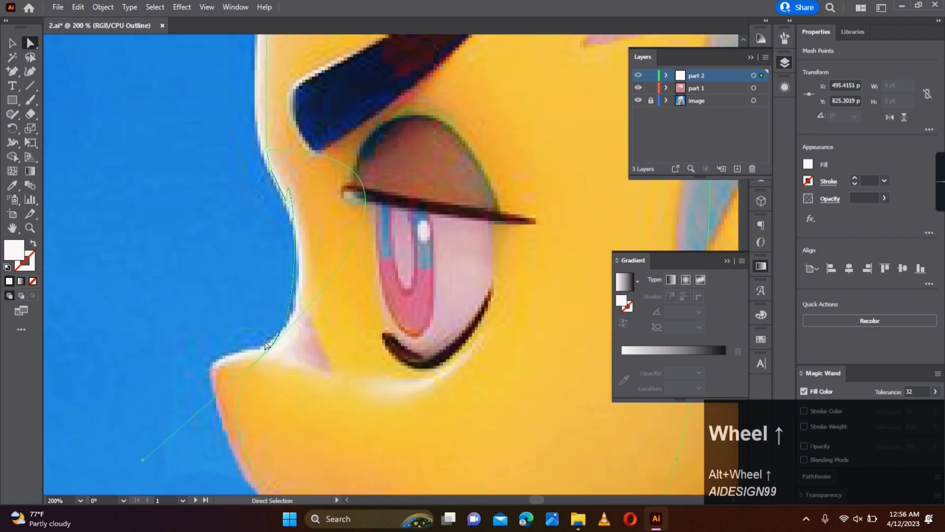
{"action": "left_click", "coordinate": [374, 167]}
{"action": "left_click_drag", "start_coordinate": [356, 173], "coordinate": [457, 96]}
{"action": "left_click_drag", "start_coordinate": [313, 145], "coordinate": [314, 105]}
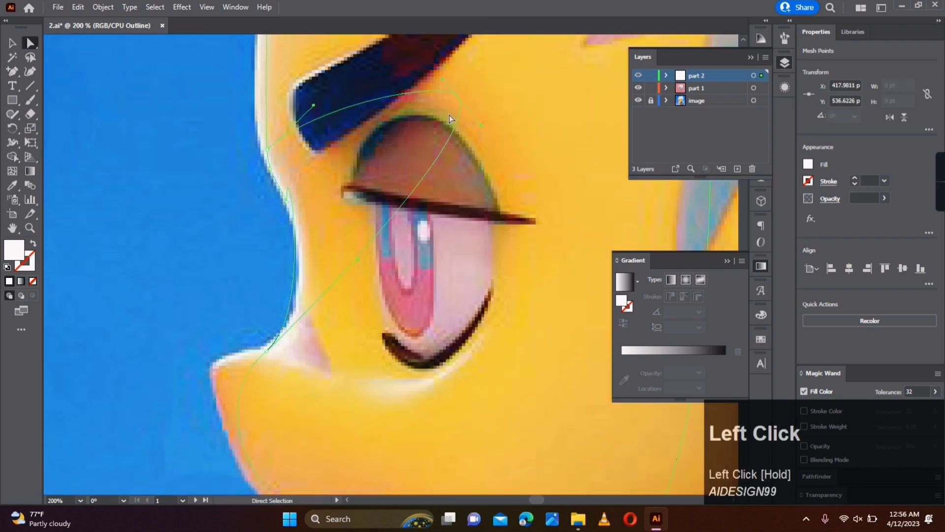
{"action": "left_click_drag", "start_coordinate": [358, 259], "coordinate": [597, 467]}
- Add an anchor point at the outer end of the upper eyelash and shift it outward to round the curve around the eye
{"action": "scroll", "coordinate": [466, 271], "scroll_direction": "down", "scroll_amount": 3, "text": "alt"}
{"action": "left_click", "coordinate": [14, 74]}
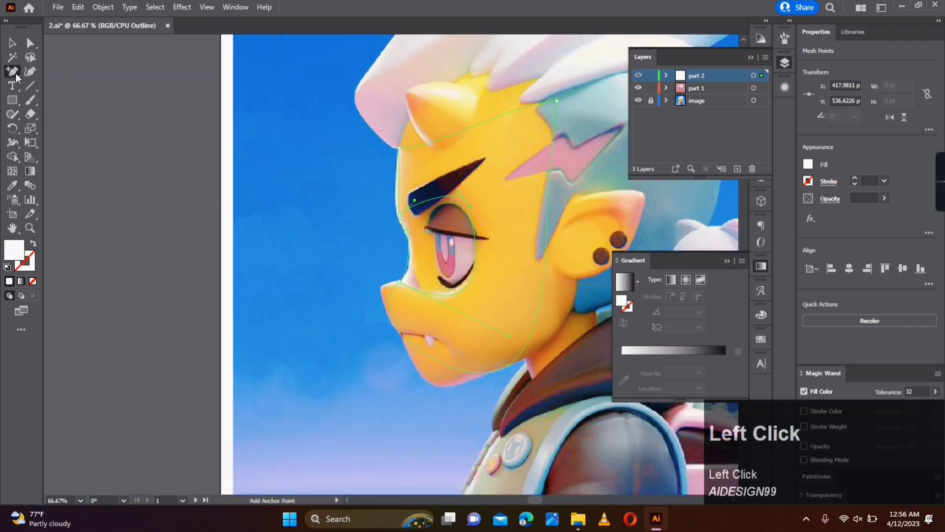
{"action": "left_click", "coordinate": [475, 240]}
{"action": "key", "text": "a"}
{"action": "left_click_drag", "start_coordinate": [477, 238], "coordinate": [487, 238]}
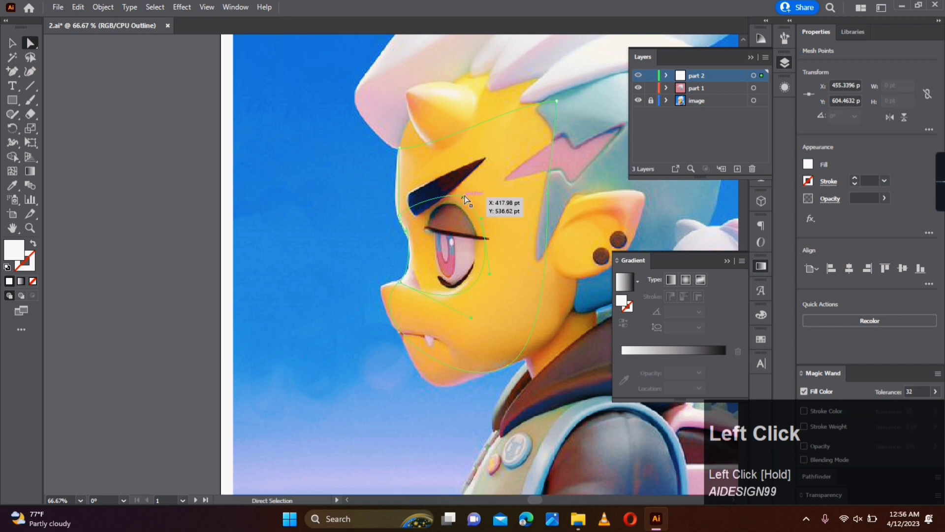
{"action": "left_click", "coordinate": [398, 280]}
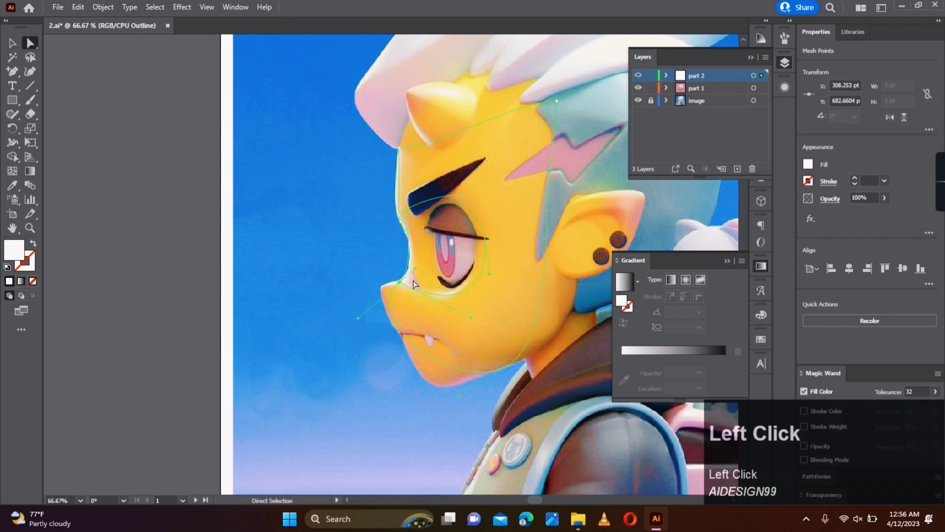
- Add an anchor point on the edge below the mouth and move it down to the bottom of the chin
{"action": "left_click", "coordinate": [514, 309]}
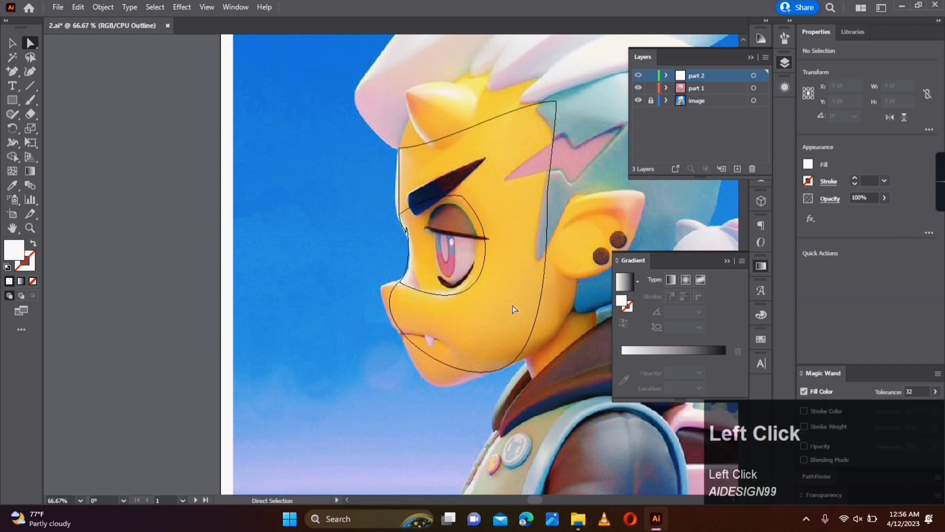
{"action": "left_click", "coordinate": [434, 361]}
{"action": "key", "text": "a"}
{"action": "left_click_drag", "start_coordinate": [434, 361], "coordinate": [433, 384]}
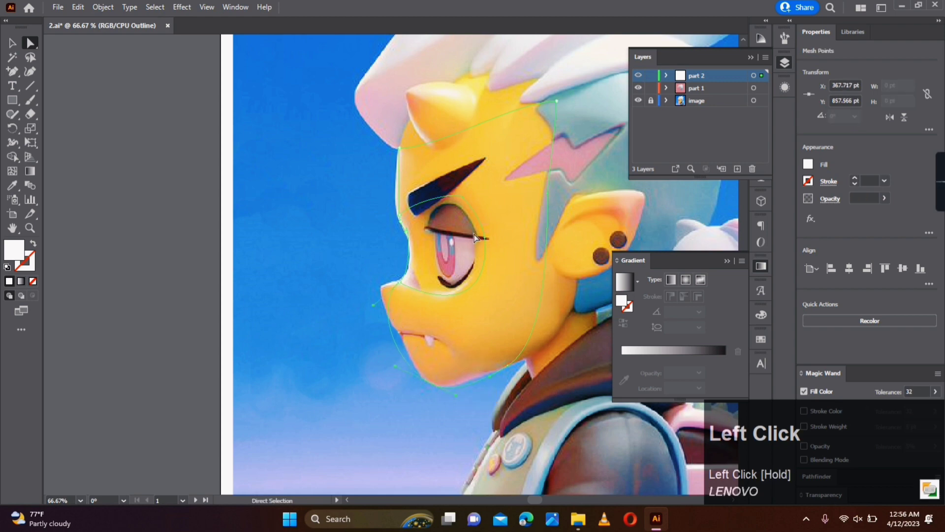
- Adjust the nose bridge point, then add an anchor point at the nose tip and bend its handle down along the snout
{"action": "scroll", "coordinate": [394, 275], "scroll_direction": "up", "scroll_amount": 3}
{"action": "left_click_drag", "start_coordinate": [401, 279], "coordinate": [416, 283]}
{"action": "mouse_move", "coordinate": [467, 244]}
{"action": "left_mouse_down"}
{"action": "mouse_move", "coordinate": [462, 270]}
{"action": "mouse_move", "coordinate": [473, 257]}
{"action": "left_mouse_up"}
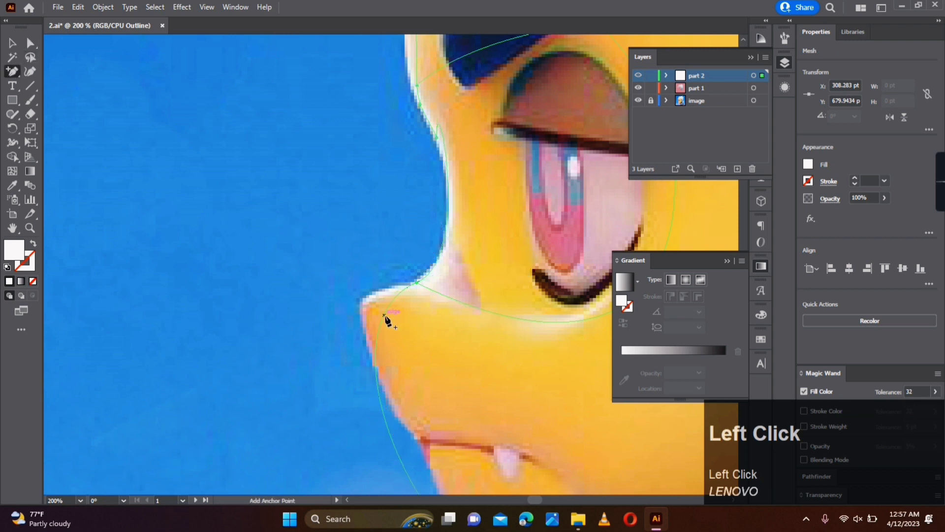
{"action": "key", "text": "a"}
{"action": "left_click_drag", "start_coordinate": [375, 311], "coordinate": [366, 335]}
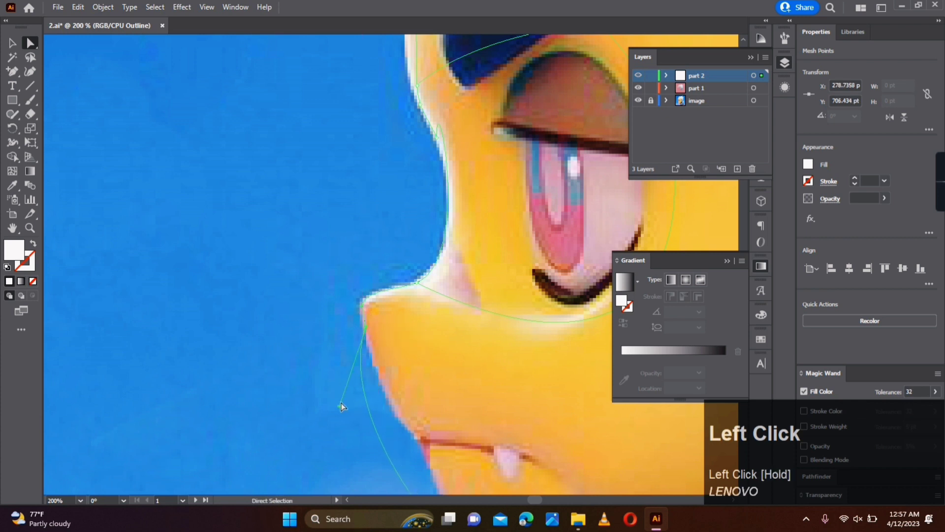
{"action": "left_click_drag", "start_coordinate": [340, 405], "coordinate": [382, 405]}
{"action": "left_click_drag", "start_coordinate": [504, 412], "coordinate": [404, 325]}
- Add an anchor point at the front corner of the mouth and fit the edge above it to the snout outline
{"action": "left_click", "coordinate": [12, 72]}
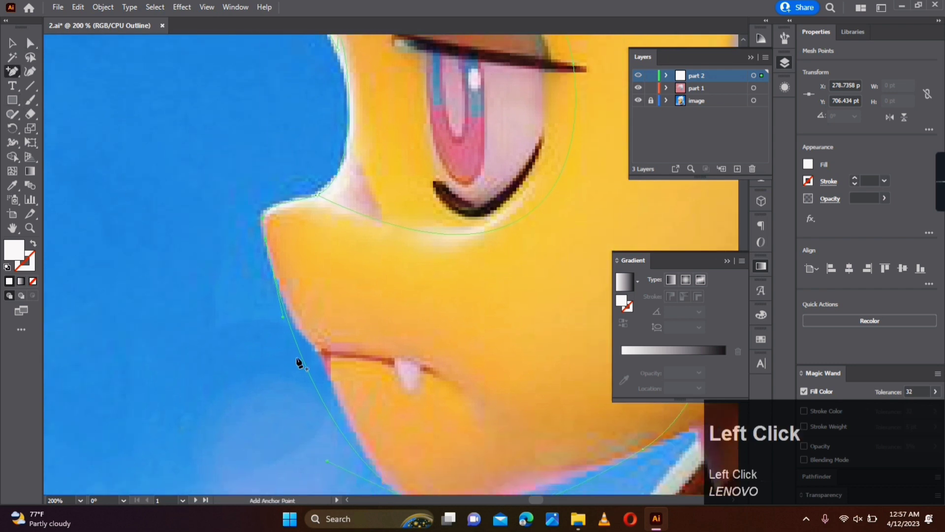
{"action": "left_click", "coordinate": [308, 370]}
{"action": "key", "text": "a"}
{"action": "left_click_drag", "start_coordinate": [309, 370], "coordinate": [318, 351]}
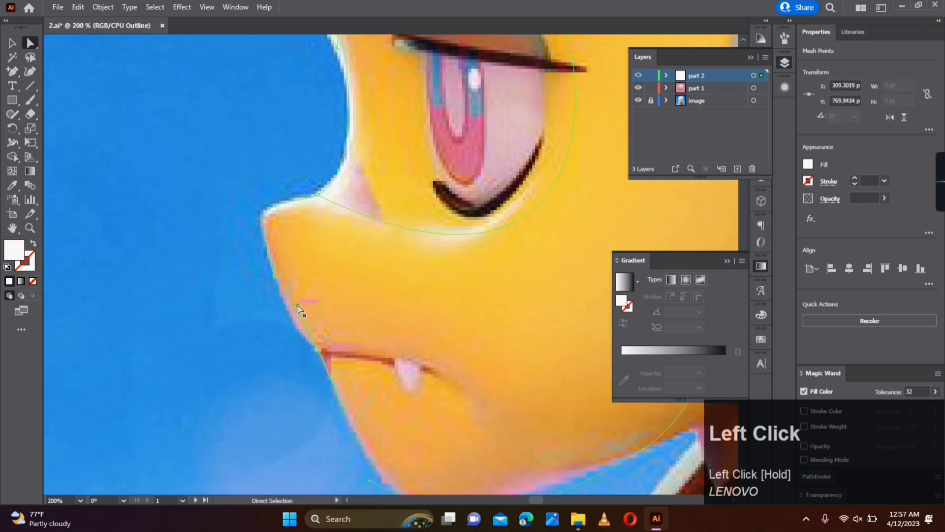
{"action": "left_click_drag", "start_coordinate": [294, 307], "coordinate": [287, 317]}
- Bend the mesh edge between the mouth corner and the chin to match the face outline
{"action": "key", "text": "space"}
{"action": "left_click_drag", "start_coordinate": [430, 397], "coordinate": [358, 299]}
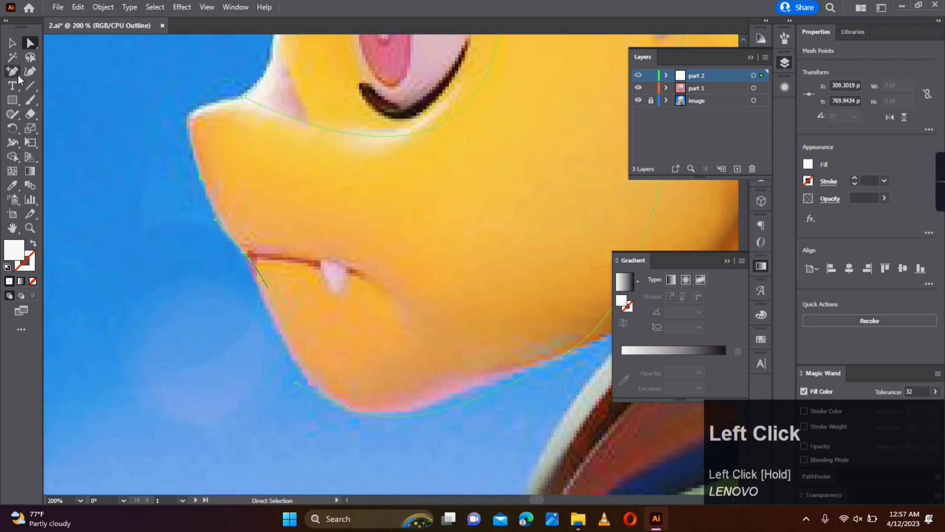
{"action": "key", "text": "a"}
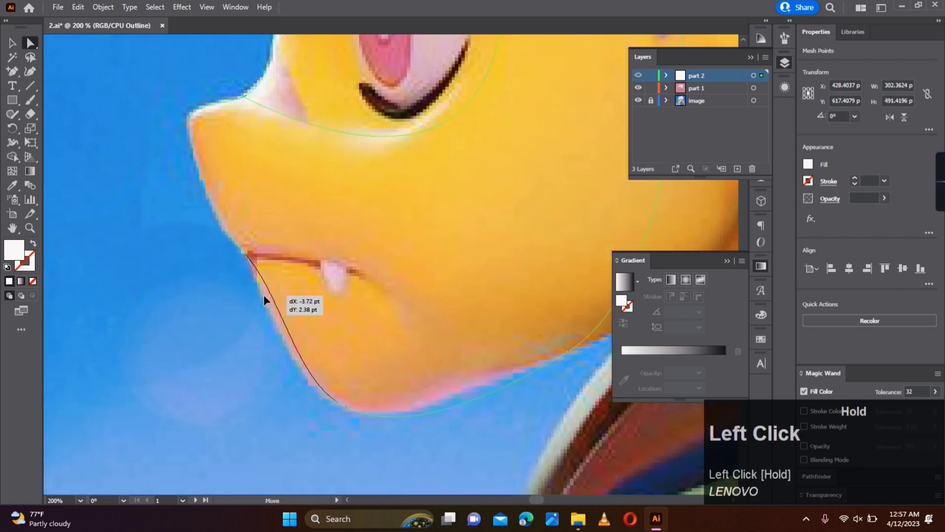
{"action": "left_click_drag", "start_coordinate": [264, 296], "coordinate": [266, 295]}
{"action": "left_click_drag", "start_coordinate": [291, 340], "coordinate": [288, 344]}
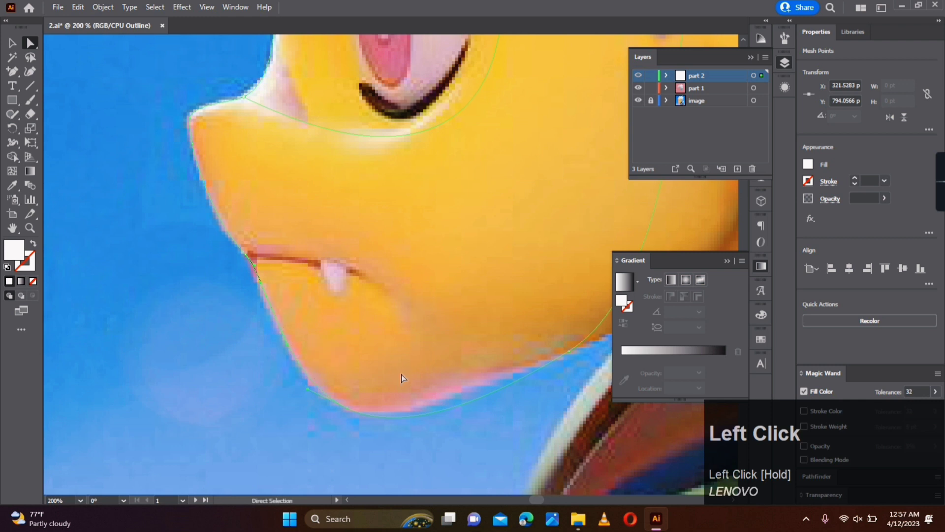
- Add an anchor point under the chin, place it on the outline, and align the neighbouring jaw edge with the face
{"action": "key", "text": "space"}
{"action": "left_click_drag", "start_coordinate": [400, 374], "coordinate": [326, 325]}
{"action": "left_click", "coordinate": [270, 362]}
{"action": "key", "text": "space"}
{"action": "left_click_drag", "start_coordinate": [409, 338], "coordinate": [334, 367]}
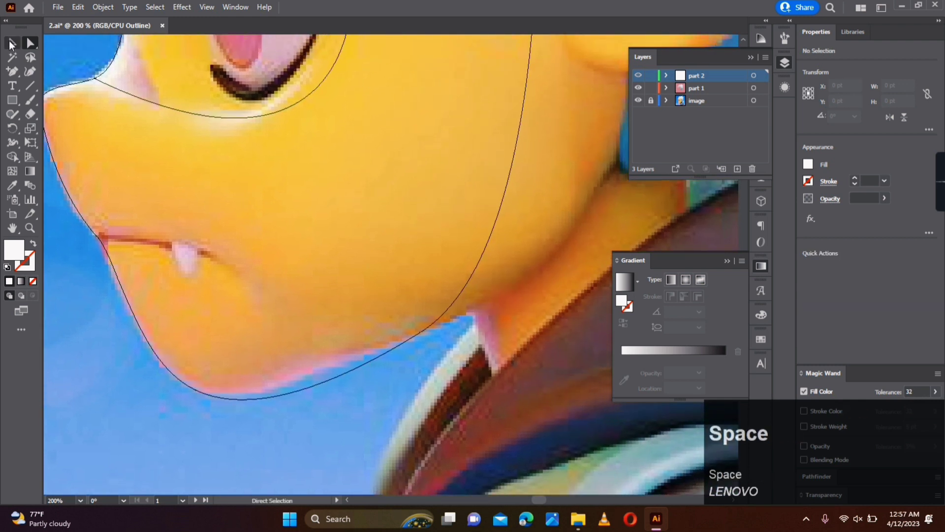
{"action": "left_click", "coordinate": [264, 398]}
{"action": "key", "text": "s"}
{"action": "key", "text": "a"}
{"action": "mouse_move", "coordinate": [267, 395]}
{"action": "left_mouse_down"}
{"action": "mouse_move", "coordinate": [338, 359]}
{"action": "mouse_move", "coordinate": [274, 385]}
{"action": "left_mouse_up"}
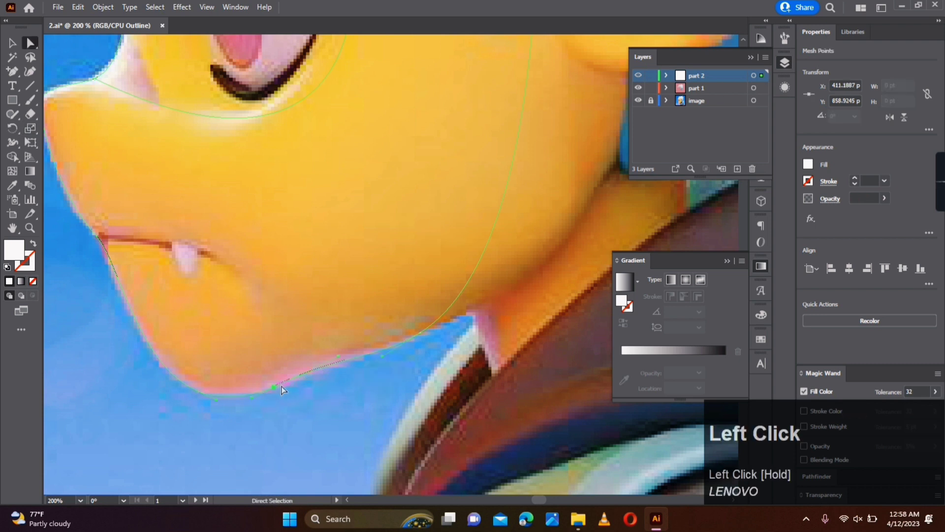
{"action": "left_click_drag", "start_coordinate": [384, 352], "coordinate": [390, 348]}
- Pull the rear jaw edge outward and place its anchor point where the jaw meets the neck behind the ear
{"action": "key", "text": "space"}
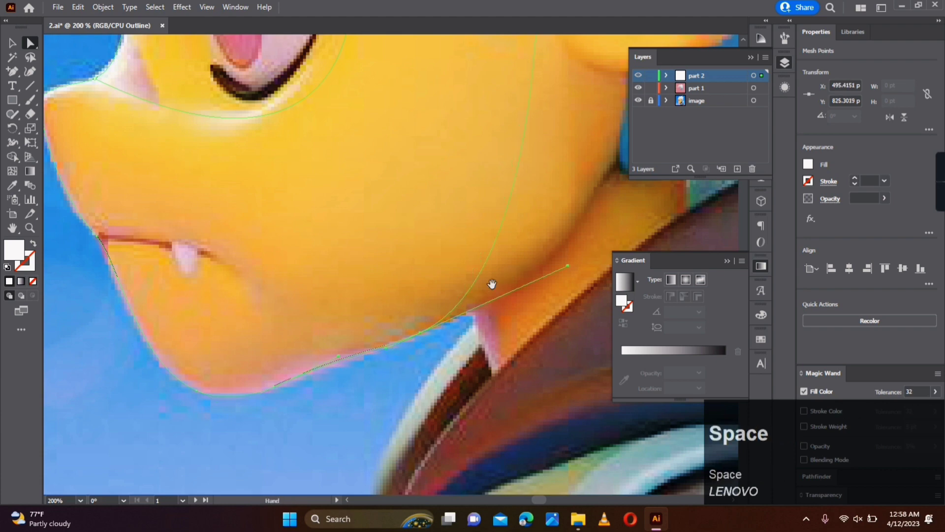
{"action": "left_click_drag", "start_coordinate": [570, 212], "coordinate": [353, 345]}
{"action": "scroll", "coordinate": [354, 347], "scroll_direction": "down", "scroll_amount": 1}
{"action": "left_click", "coordinate": [186, 250]}
{"action": "left_click_drag", "start_coordinate": [314, 311], "coordinate": [371, 331]}
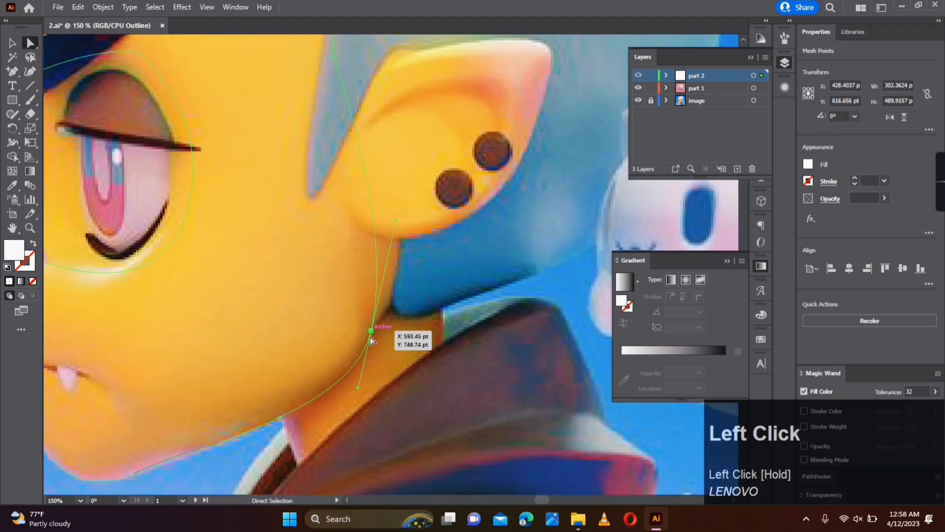
- Fine-tune the mesh edge along the jaw and neck line with anchor point and handle adjustments
{"action": "key", "text": "space"}
{"action": "left_click_drag", "start_coordinate": [443, 253], "coordinate": [343, 356]}
{"action": "left_click_drag", "start_coordinate": [234, 151], "coordinate": [314, 143]}
{"action": "key", "text": "plus"}
{"action": "left_click", "coordinate": [288, 365]}
{"action": "key", "text": "a"}
{"action": "left_click_drag", "start_coordinate": [288, 366], "coordinate": [290, 414]}
{"action": "key", "text": "space"}
{"action": "left_click_drag", "start_coordinate": [358, 393], "coordinate": [379, 410]}
{"action": "left_click", "coordinate": [291, 452]}
{"action": "left_click_drag", "start_coordinate": [298, 431], "coordinate": [313, 420]}
{"action": "left_click", "coordinate": [322, 451]}
- Curve the mesh's top edge over the forehead toward the hair by extending the handles of both upper corners
{"action": "scroll", "coordinate": [321, 452], "scroll_direction": "down", "scroll_amount": 1}
{"action": "key", "text": "space"}
{"action": "left_click_drag", "start_coordinate": [321, 451], "coordinate": [352, 320]}
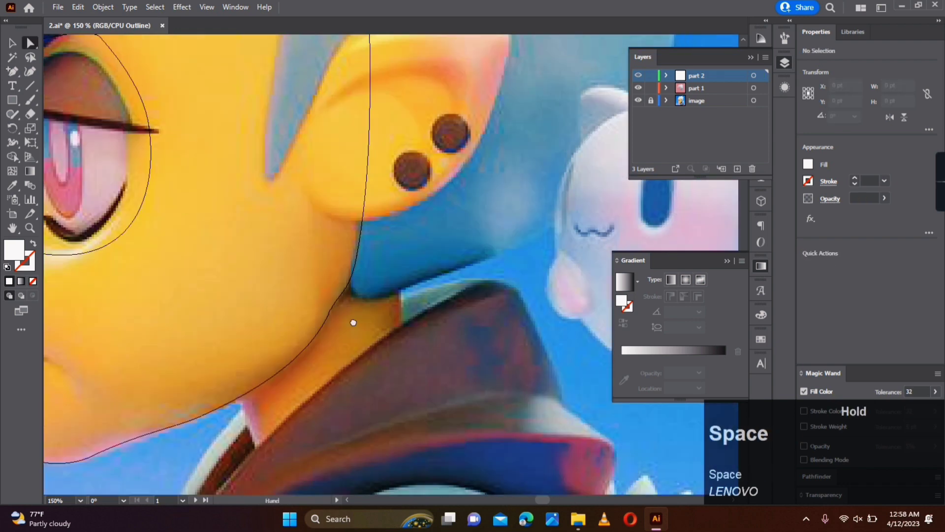
{"action": "left_click_drag", "start_coordinate": [361, 68], "coordinate": [437, 388]}
{"action": "left_click", "coordinate": [426, 268]}
{"action": "left_click_drag", "start_coordinate": [368, 268], "coordinate": [390, 146]}
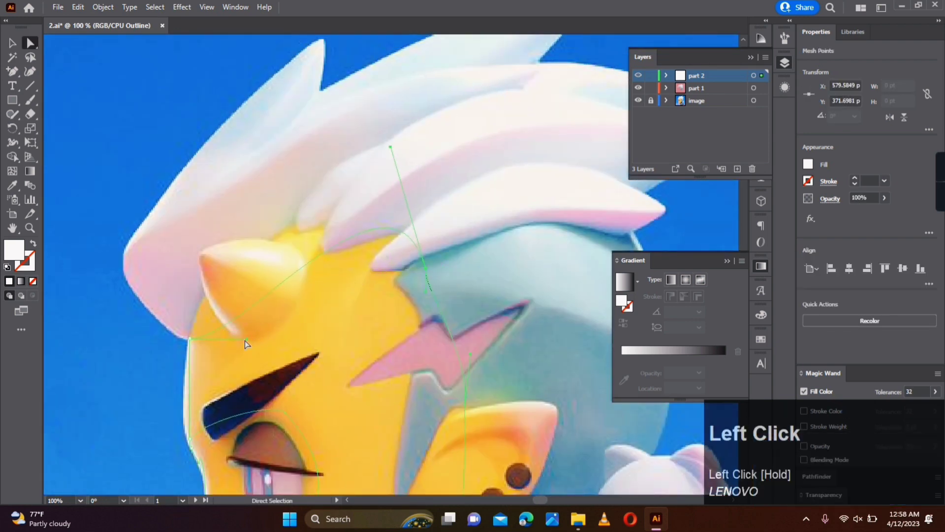
{"action": "left_click_drag", "start_coordinate": [247, 339], "coordinate": [163, 206]}
- Align the mesh point in front of the eyebrow with the forehead outline
{"action": "left_click", "coordinate": [185, 349]}
{"action": "key", "text": "space"}
{"action": "left_click_drag", "start_coordinate": [185, 348], "coordinate": [293, 257]}
{"action": "left_click", "coordinate": [297, 347]}
{"action": "scroll", "coordinate": [298, 348], "scroll_direction": "up", "scroll_amount": 2}
{"action": "left_click_drag", "start_coordinate": [304, 368], "coordinate": [298, 366]}
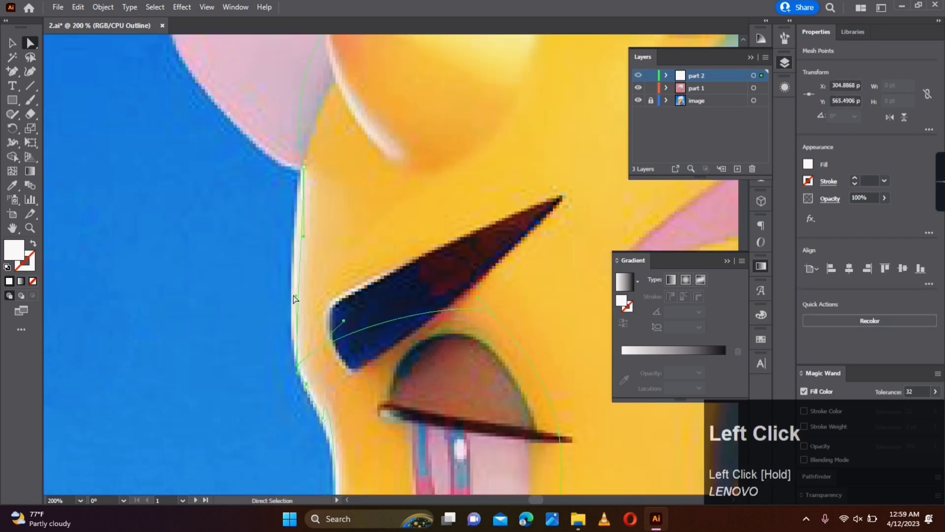
- Pull the mesh edge and its handle outward along the forehead outline in front of the eyebrow
{"action": "left_click_drag", "start_coordinate": [296, 298], "coordinate": [287, 298]}
{"action": "left_click_drag", "start_coordinate": [304, 237], "coordinate": [293, 233]}
{"action": "left_click", "coordinate": [322, 265]}
{"action": "key", "text": "space"}
{"action": "left_click_drag", "start_coordinate": [321, 264], "coordinate": [300, 188]}
- Adjust the mesh edge and handles between the eyebrow and the nose bridge to fit the face outline
{"action": "left_click", "coordinate": [302, 343]}
{"action": "scroll", "coordinate": [301, 340], "scroll_direction": "up", "scroll_amount": 2}
{"action": "scroll", "coordinate": [293, 320], "scroll_direction": "up", "scroll_amount": 1}
{"action": "left_click_drag", "start_coordinate": [267, 277], "coordinate": [253, 274]}
{"action": "left_click", "coordinate": [320, 355]}
{"action": "left_click", "coordinate": [314, 375]}
{"action": "left_click_drag", "start_coordinate": [315, 186], "coordinate": [349, 445]}
{"action": "key", "text": "space"}
{"action": "left_click_drag", "start_coordinate": [349, 445], "coordinate": [347, 200]}
{"action": "scroll", "coordinate": [368, 255], "scroll_direction": "down", "scroll_amount": 4}
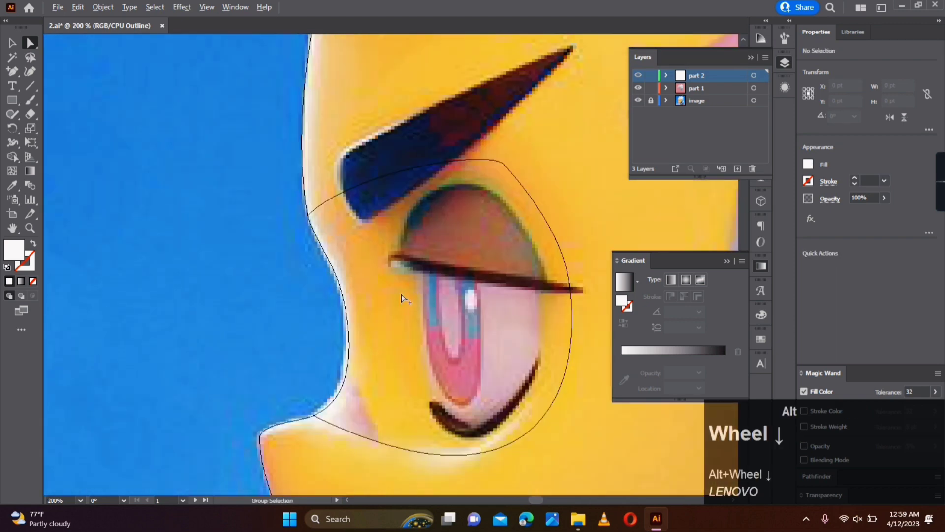
- Round the mesh line encircling the eye by adjusting its curve and handles at the outer, lower and brow sides
{"action": "mouse_move", "coordinate": [495, 210]}
{"action": "left_mouse_down"}
{"action": "mouse_move", "coordinate": [498, 202]}
{"action": "mouse_move", "coordinate": [510, 220]}
{"action": "left_mouse_up"}
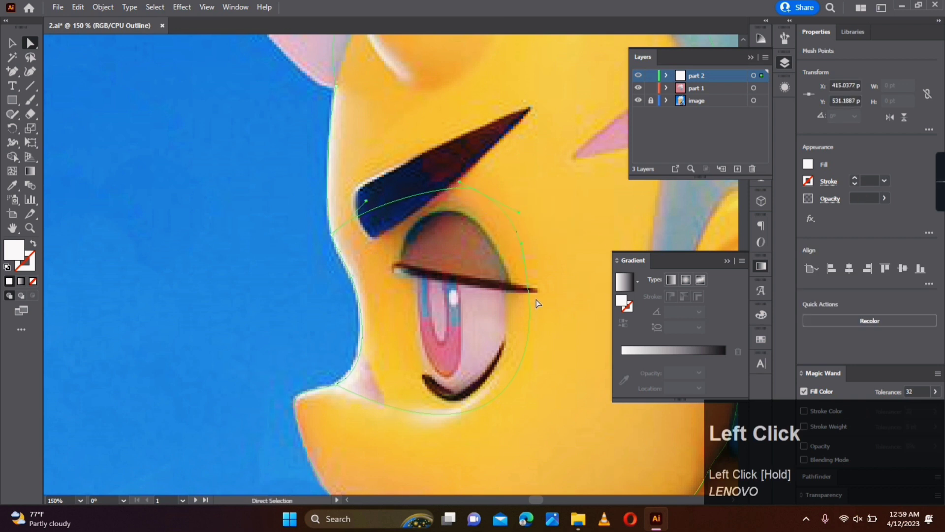
{"action": "left_click_drag", "start_coordinate": [529, 288], "coordinate": [535, 291]}
{"action": "key", "text": "space"}
{"action": "left_click_drag", "start_coordinate": [490, 449], "coordinate": [522, 361]}
{"action": "left_click_drag", "start_coordinate": [497, 401], "coordinate": [487, 408]}
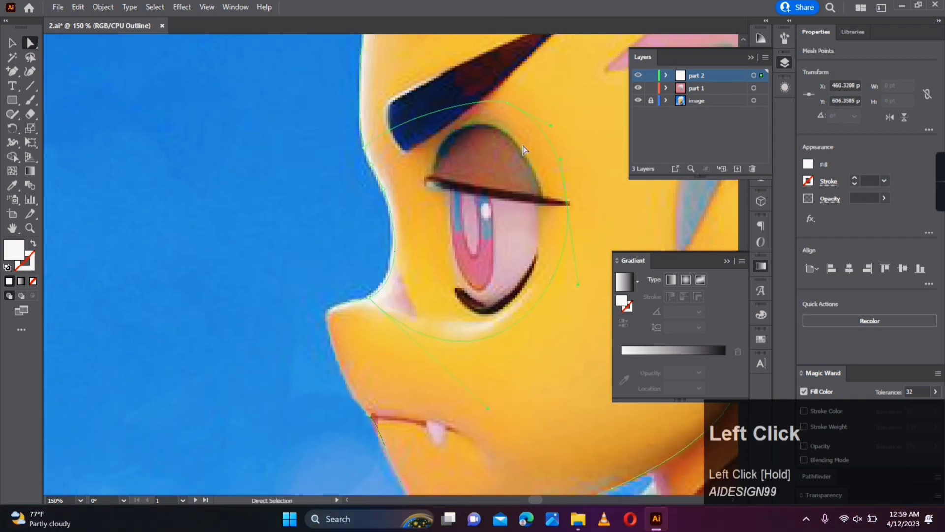
{"action": "left_click_drag", "start_coordinate": [398, 115], "coordinate": [404, 114]}
{"action": "left_click", "coordinate": [295, 129]}
- Add an anchor point to the mesh line beneath the inner corner of the eye and nudge it into place
{"action": "left_click", "coordinate": [12, 72]}
{"action": "left_click", "coordinate": [407, 326]}
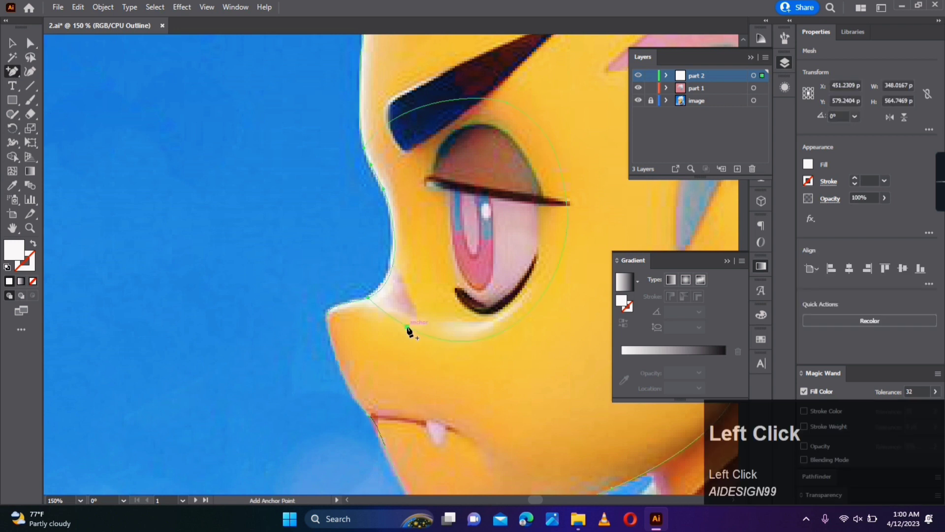
{"action": "key", "text": "a"}
{"action": "left_click_drag", "start_coordinate": [404, 325], "coordinate": [408, 324]}
- Move the mesh point on the nose bridge out to the tip of the nose and reshape its edge handle
{"action": "scroll", "coordinate": [369, 299], "scroll_direction": "up", "scroll_amount": 3}
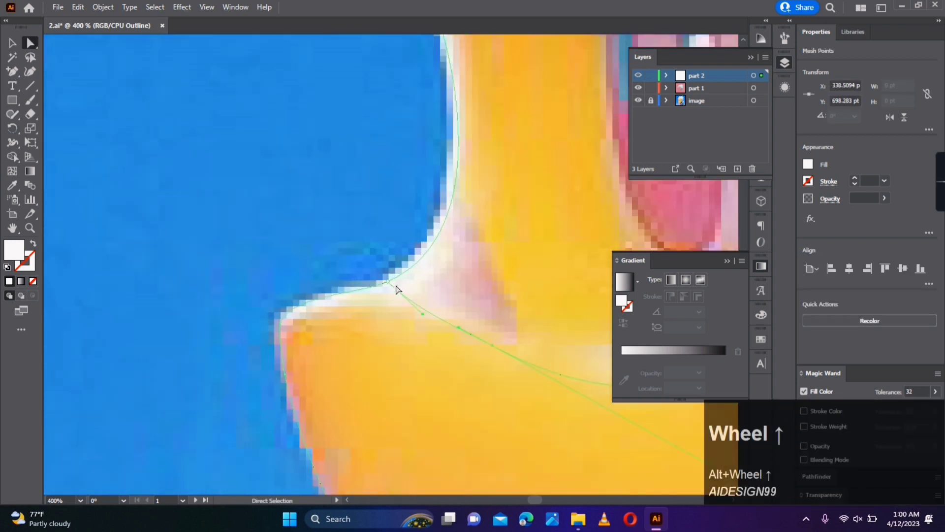
{"action": "left_click_drag", "start_coordinate": [391, 286], "coordinate": [297, 307]}
{"action": "left_click_drag", "start_coordinate": [408, 256], "coordinate": [515, 285]}
{"action": "left_click", "coordinate": [197, 264]}
- Add an anchor point on the nose's upper edge and slide it along the outline toward the nose bridge
{"action": "left_click", "coordinate": [12, 72]}
{"action": "left_click", "coordinate": [339, 301]}
{"action": "key", "text": "a"}
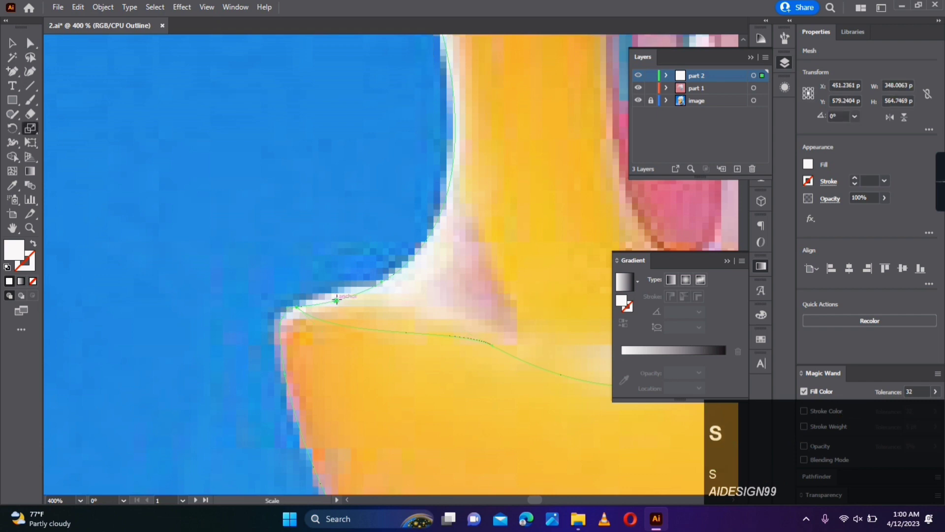
{"action": "left_click_drag", "start_coordinate": [339, 300], "coordinate": [377, 287]}
{"action": "scroll", "coordinate": [412, 359], "scroll_direction": "down", "scroll_amount": 5}
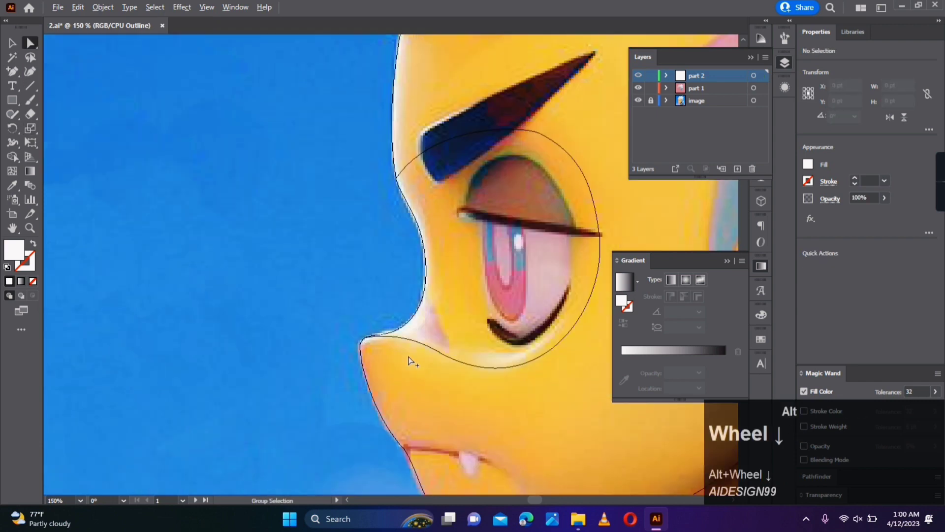
{"action": "left_click", "coordinate": [460, 359]}
- Add mesh lines around the eye from the edge in front of the eyebrow and extend the forehead handle
{"action": "left_click", "coordinate": [17, 175]}
{"action": "scroll", "coordinate": [310, 279], "scroll_direction": "up", "scroll_amount": 1}
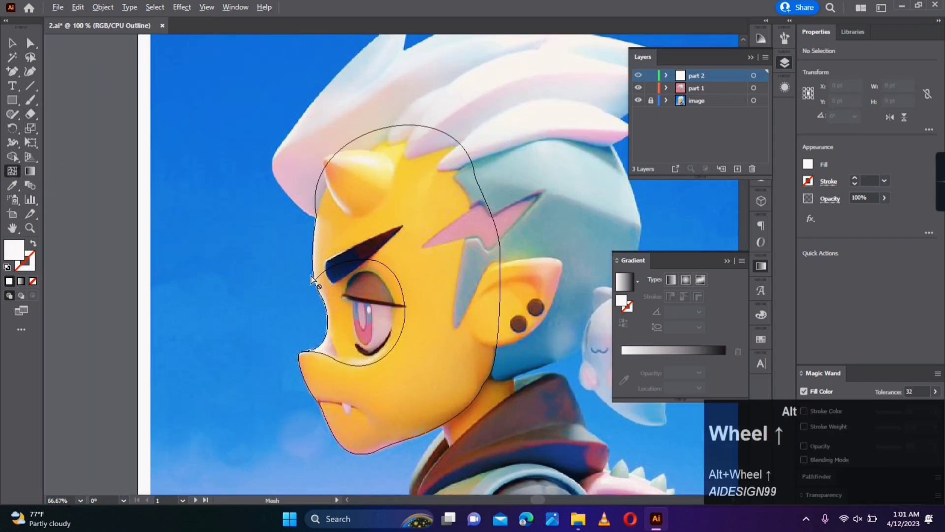
{"action": "left_click", "coordinate": [313, 270]}
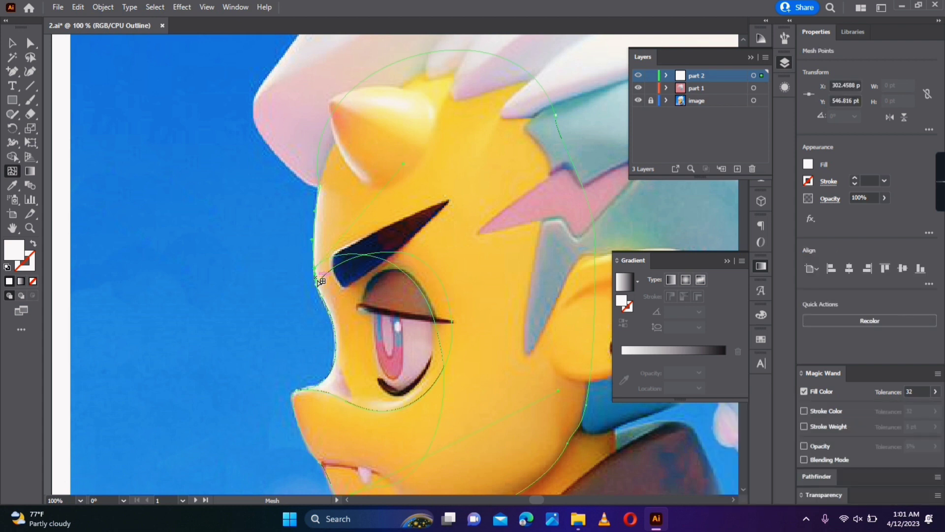
{"action": "left_click", "coordinate": [319, 279]}
{"action": "key", "text": "a"}
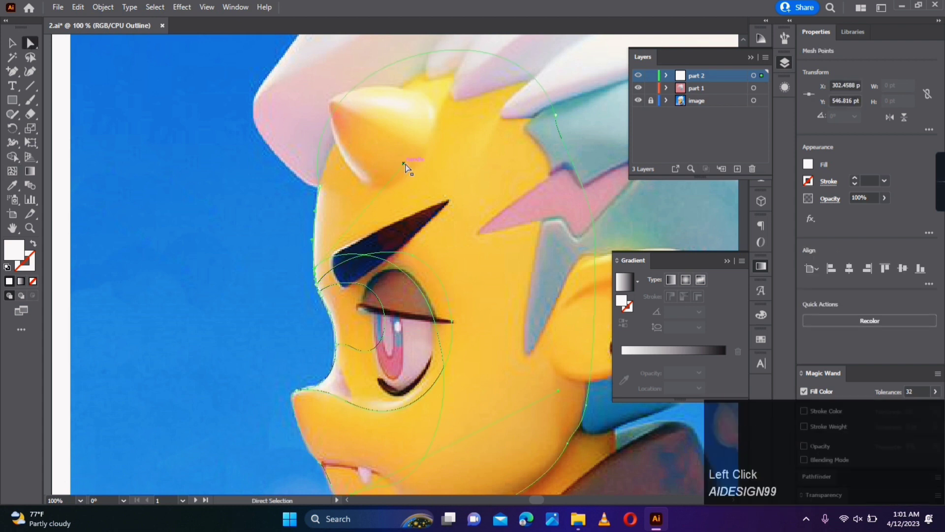
{"action": "left_click_drag", "start_coordinate": [404, 164], "coordinate": [456, 122]}
- Add mesh lines from the nose bridge that curve beneath and around the eye
{"action": "scroll", "coordinate": [354, 403], "scroll_direction": "up", "scroll_amount": 1}
{"action": "left_click", "coordinate": [13, 171]}
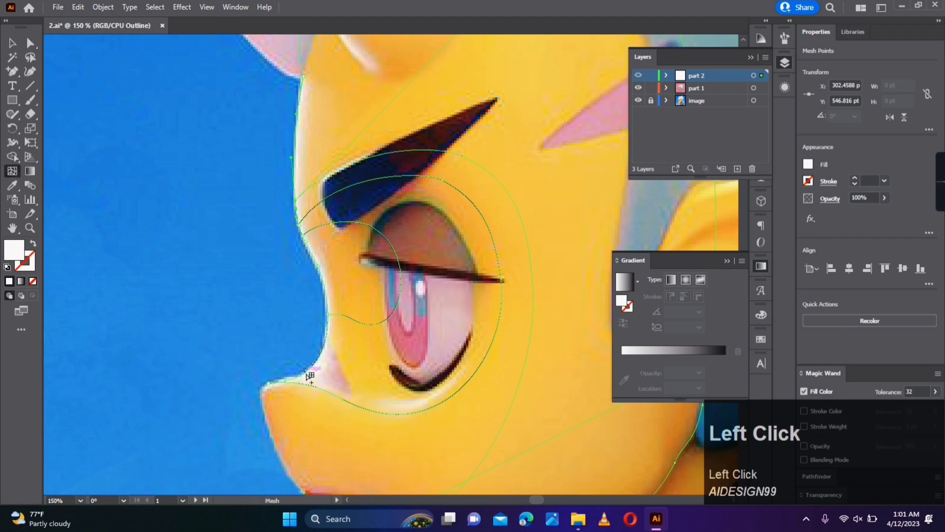
{"action": "left_click", "coordinate": [309, 374]}
{"action": "left_click_drag", "start_coordinate": [564, 333], "coordinate": [582, 351]}
{"action": "scroll", "coordinate": [280, 362], "scroll_direction": "up", "scroll_amount": 1}
{"action": "scroll", "coordinate": [281, 362], "scroll_direction": "down", "scroll_amount": 2}
{"action": "left_click", "coordinate": [215, 213]}
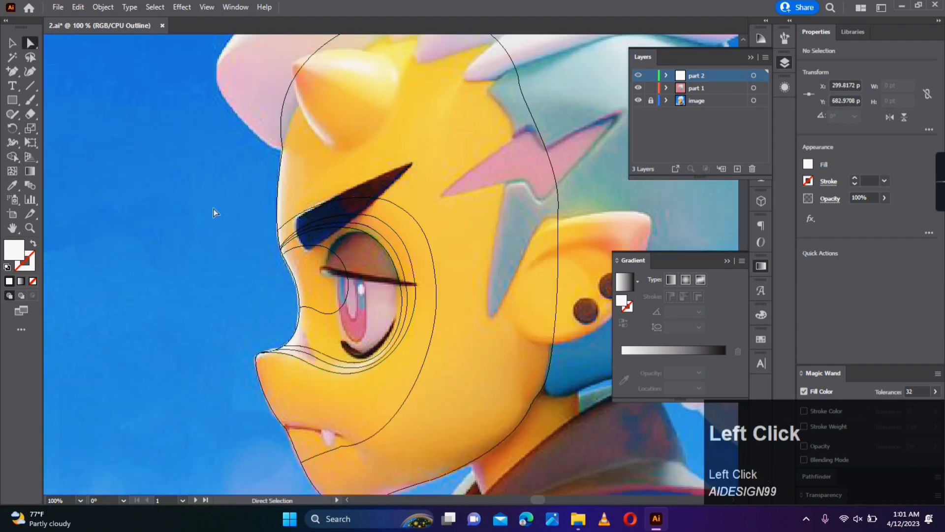
- Add a mesh line at the rear jaw near the neck and colour its point with the jaw's orange
{"action": "scroll", "coordinate": [362, 308], "scroll_direction": "down", "scroll_amount": 1, "text": "alt"}
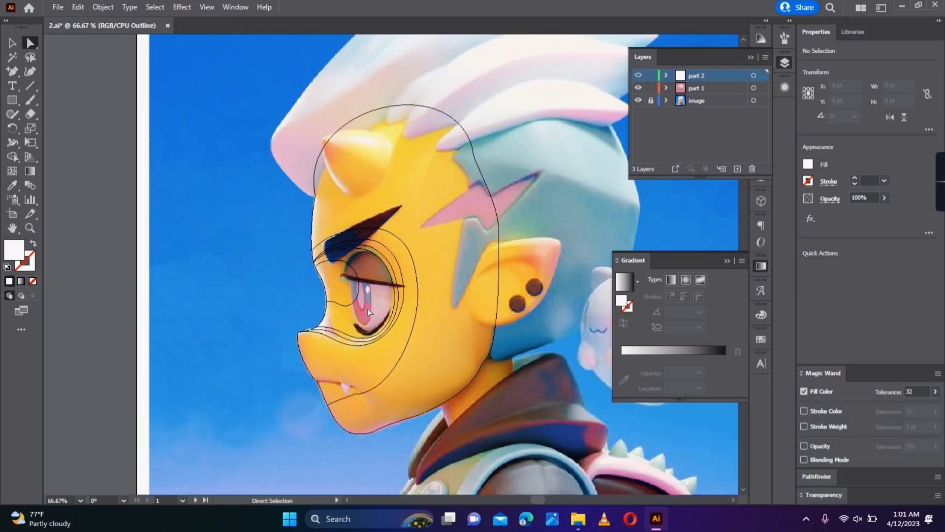
{"action": "left_click", "coordinate": [13, 171]}
{"action": "left_click", "coordinate": [466, 389]}
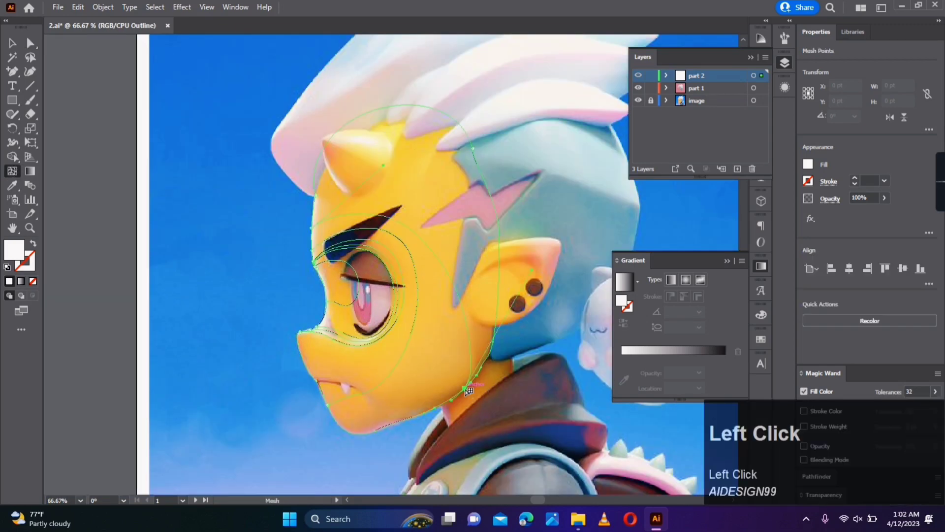
{"action": "key", "text": "i"}
{"action": "left_click", "coordinate": [468, 380]}
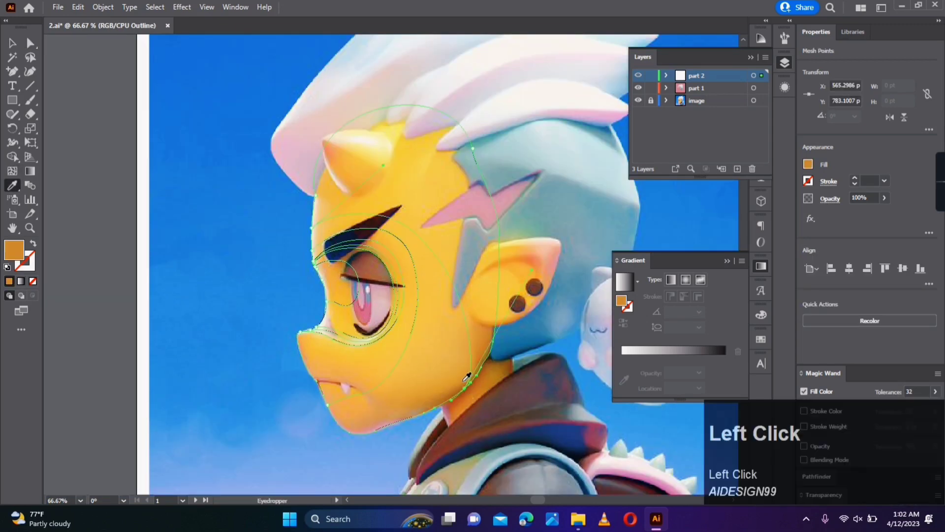
- Colour the rear head and forehead mesh points with yellow tones sampled from the forehead
{"action": "key", "text": "a"}
{"action": "left_click_drag", "start_coordinate": [461, 299], "coordinate": [460, 298]}
{"action": "key", "text": "i"}
{"action": "left_click", "coordinate": [454, 180]}
{"action": "key", "text": "a"}
{"action": "left_click_drag", "start_coordinate": [351, 174], "coordinate": [334, 306]}
{"action": "key", "text": "i"}
{"action": "left_click", "coordinate": [343, 207]}
- Colour the mesh points at the brow and nose with tones sampled from the adjacent skin
{"action": "key", "text": "a"}
{"action": "key", "text": "i"}
{"action": "left_click", "coordinate": [320, 232]}
{"action": "key", "text": "a"}
{"action": "key", "text": "i"}
{"action": "left_click", "coordinate": [319, 337]}
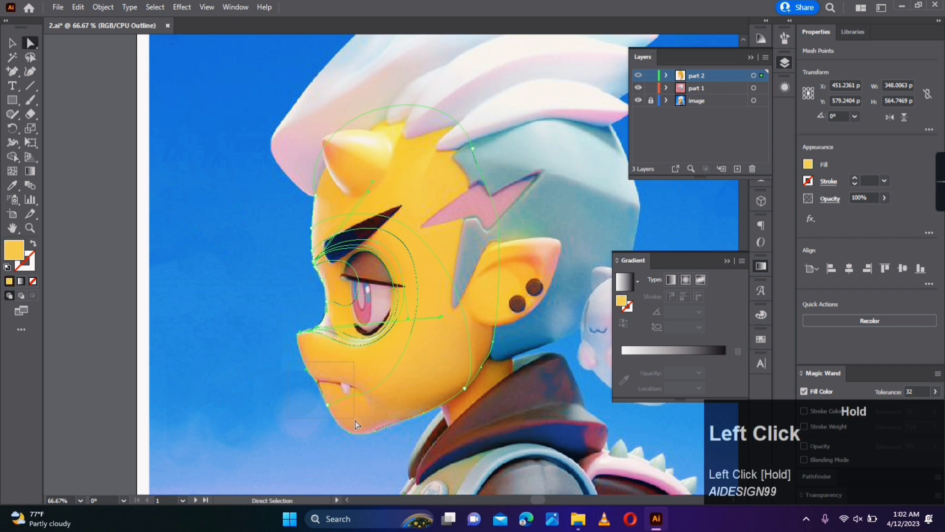
- Colour the mesh points along the chin and lower jaw with orange tones sampled from the image
{"action": "key", "text": "i"}
{"action": "left_click", "coordinate": [345, 410]}
{"action": "left_click_drag", "start_coordinate": [357, 425], "coordinate": [421, 419]}
{"action": "key", "text": "i"}
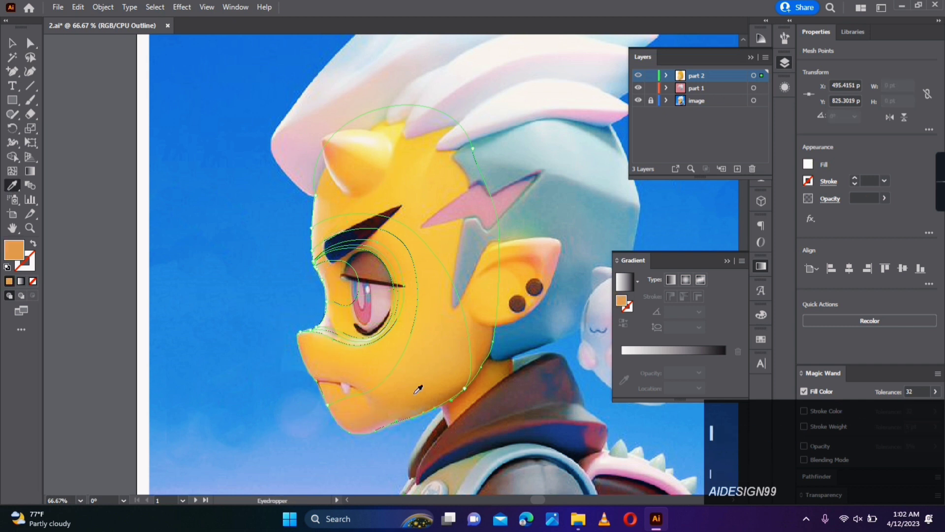
{"action": "left_click", "coordinate": [431, 371]}
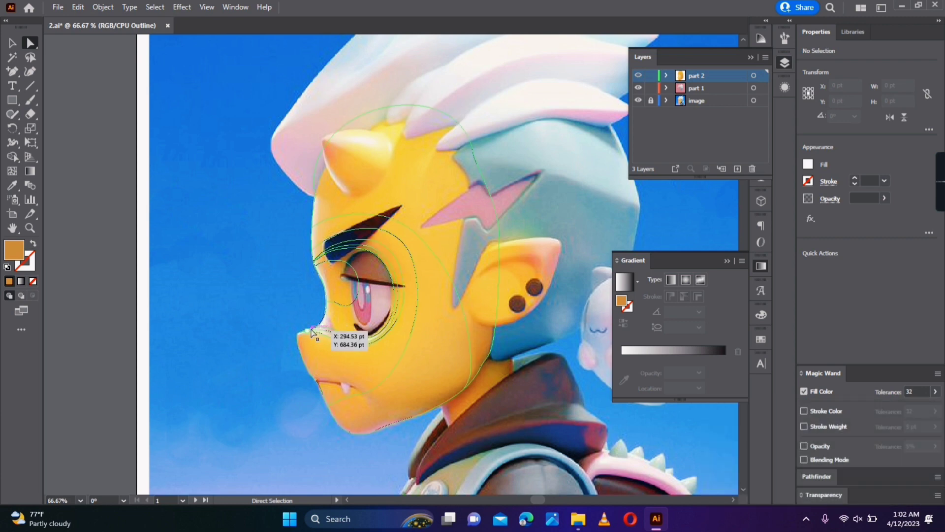
- Colour the mesh points on the nose bridge and below the inner eye with cream and yellow sampled nearby
{"action": "scroll", "coordinate": [330, 339], "scroll_direction": "up", "scroll_amount": 2}
{"action": "scroll", "coordinate": [329, 340], "scroll_direction": "up", "scroll_amount": 1}
{"action": "left_click", "coordinate": [274, 319]}
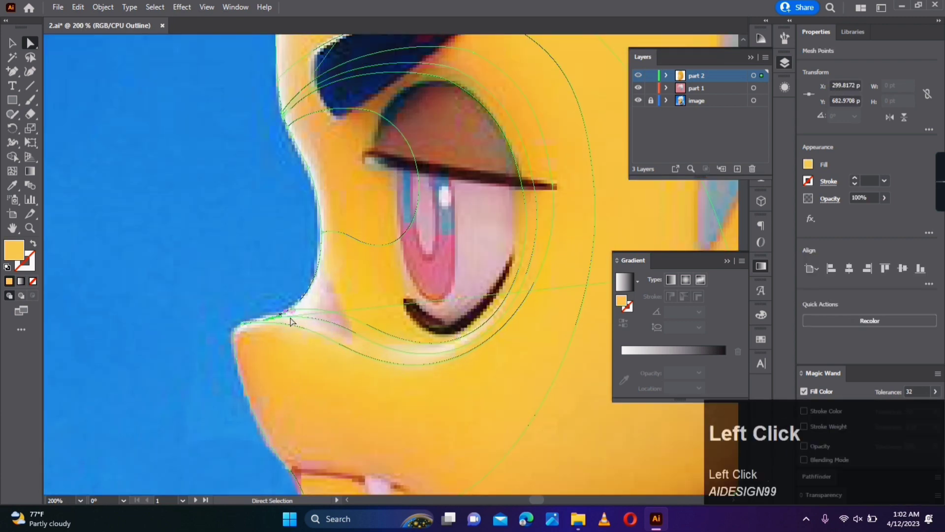
{"action": "left_click", "coordinate": [427, 350]}
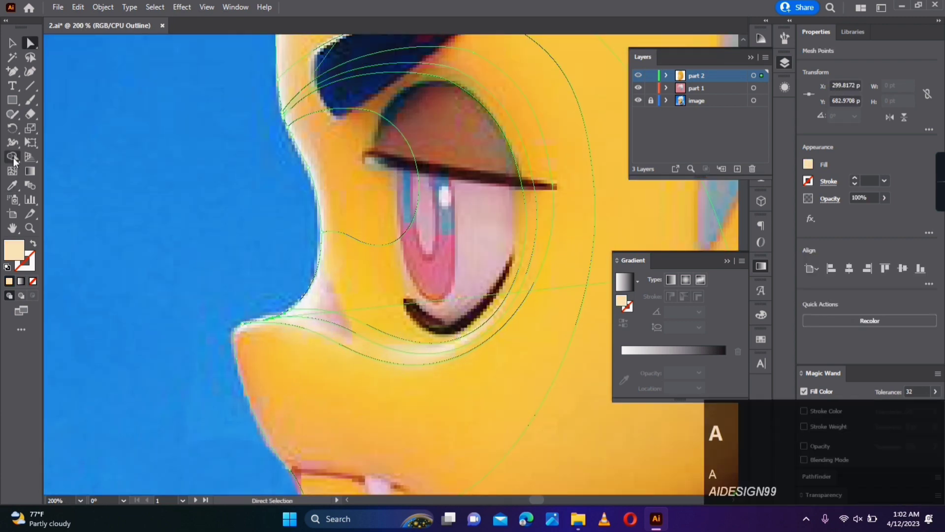
{"action": "key", "text": "i"}
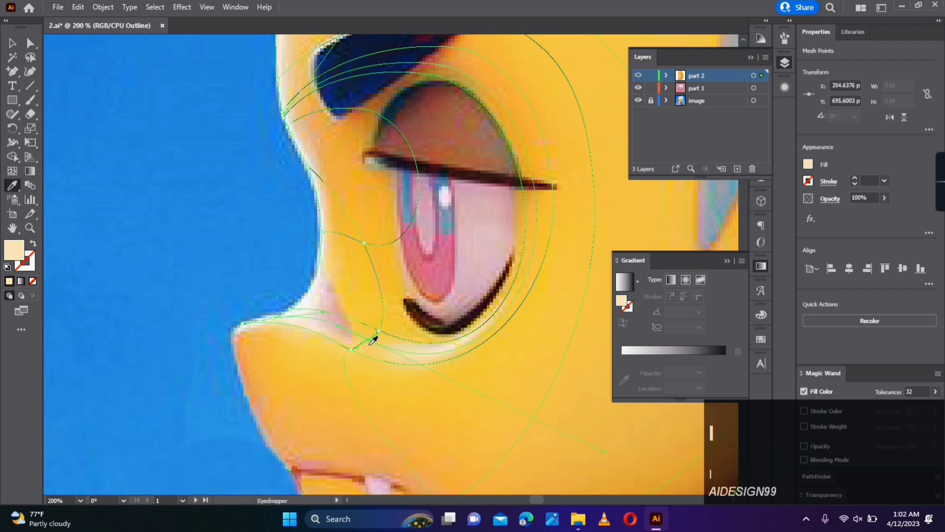
{"action": "left_click", "coordinate": [367, 345]}
{"action": "key", "text": "a"}
- Add a mesh point below the centre of the eye and colour it with the cream highlight
{"action": "left_click", "coordinate": [13, 173]}
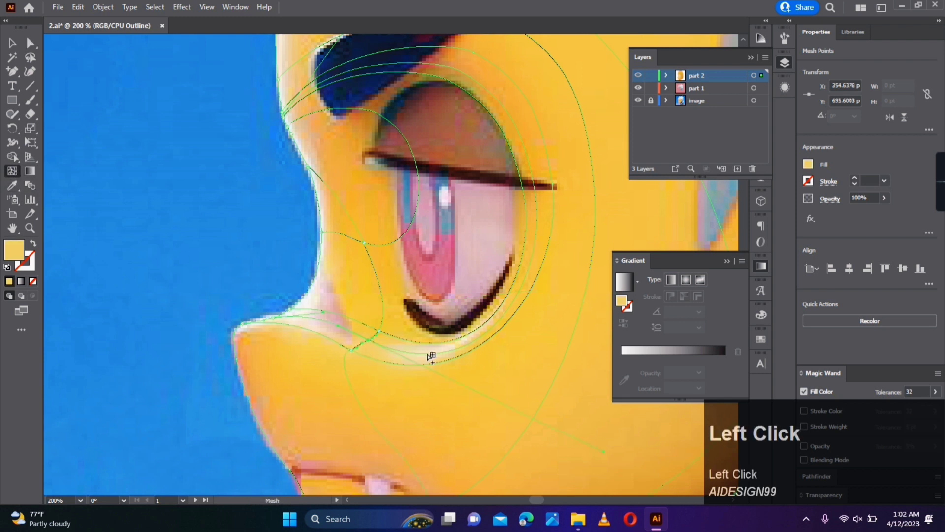
{"action": "left_click", "coordinate": [429, 359]}
{"action": "key", "text": "i"}
{"action": "left_click", "coordinate": [437, 350]}
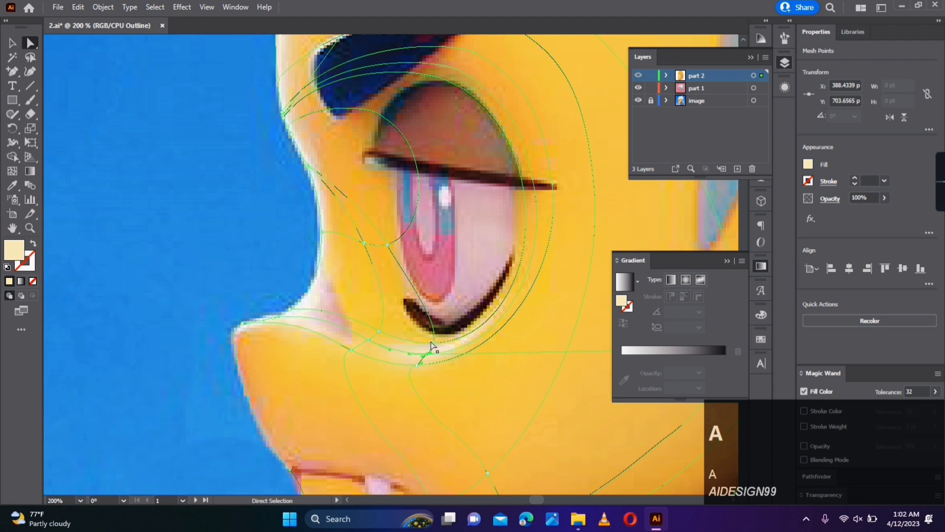
- Colour the two mesh points just beneath the eye with skin tones sampled above the highlight
{"action": "left_click", "coordinate": [433, 343]}
{"action": "key", "text": "i"}
{"action": "left_click", "coordinate": [424, 335]}
{"action": "key", "text": "a"}
{"action": "left_click", "coordinate": [378, 331]}
{"action": "key", "text": "i"}
{"action": "left_click", "coordinate": [379, 324]}
{"action": "key", "text": "a"}
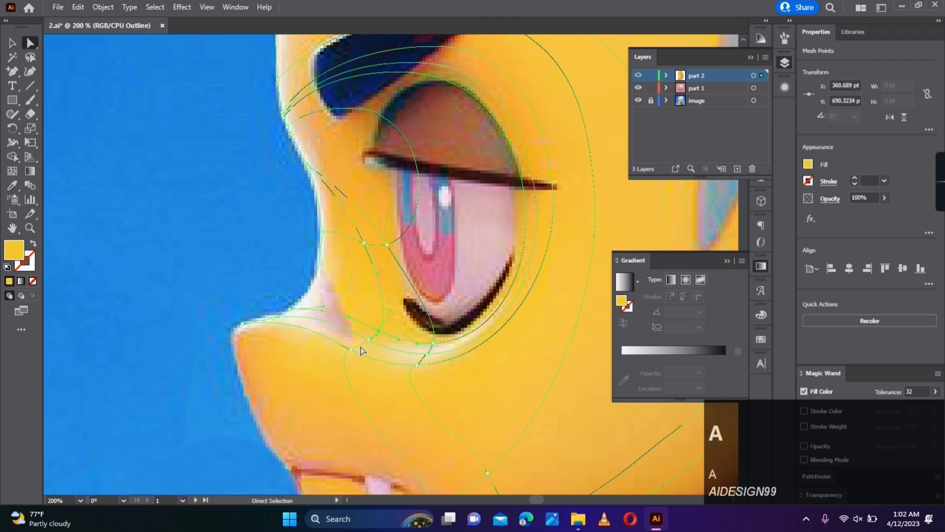
- Colour the two mesh points along the lower side of the under-eye highlight with the cheek's yellow
{"action": "left_click", "coordinate": [352, 350]}
{"action": "key", "text": "i"}
{"action": "left_click", "coordinate": [417, 365]}
{"action": "key", "text": "i"}
{"action": "left_click", "coordinate": [424, 374]}
{"action": "key", "text": "a"}
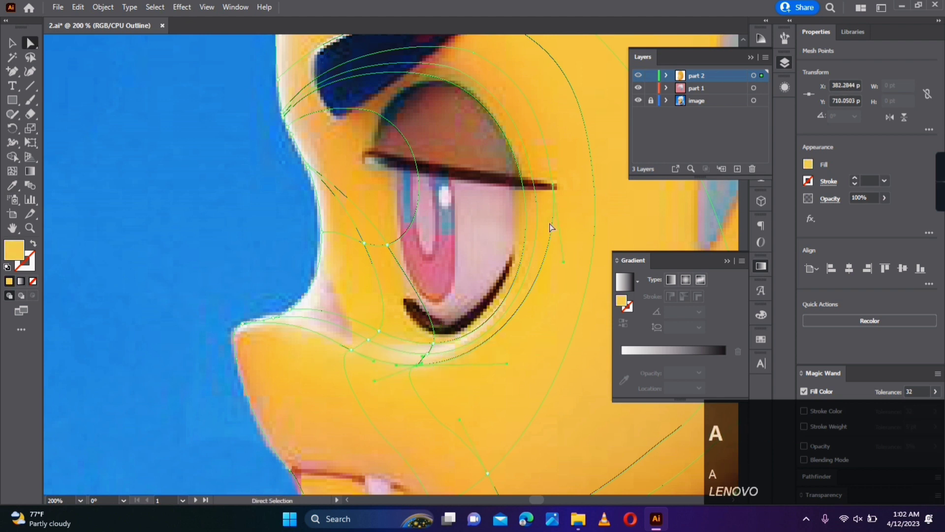
- Colour the mesh points between the eyebrow and nose bridge with orange sampled beside the eye
{"action": "key", "text": "space"}
{"action": "left_click_drag", "start_coordinate": [506, 229], "coordinate": [535, 312]}
{"action": "left_click_drag", "start_coordinate": [309, 233], "coordinate": [359, 268]}
{"action": "key", "text": "i"}
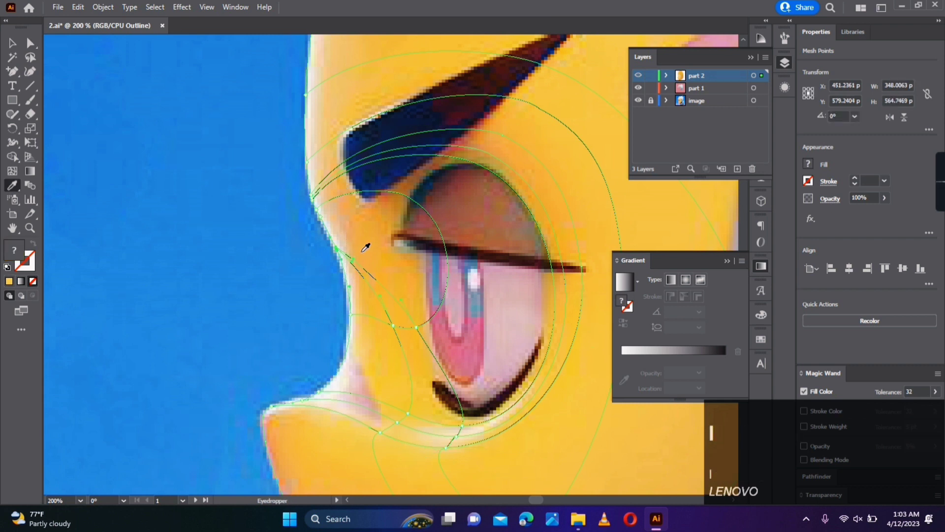
{"action": "left_click", "coordinate": [360, 251]}
{"action": "key", "text": "a"}
- Add mesh points just inside the face outline at the brow and at the nose bridge
{"action": "left_click", "coordinate": [13, 172]}
{"action": "left_click", "coordinate": [329, 202]}
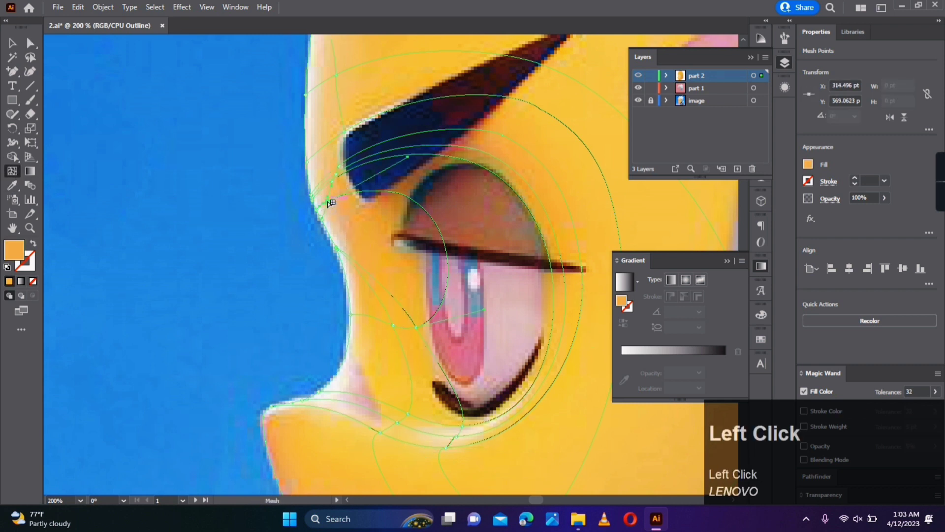
{"action": "left_click", "coordinate": [364, 314]}
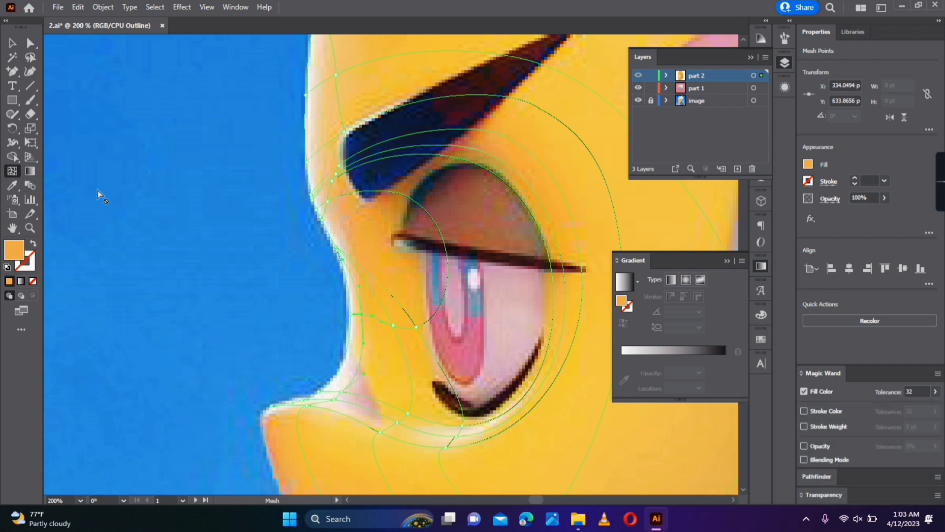
- Colour the mesh points along the nose bridge edge with the off-white rim highlight
{"action": "left_click", "coordinate": [31, 44]}
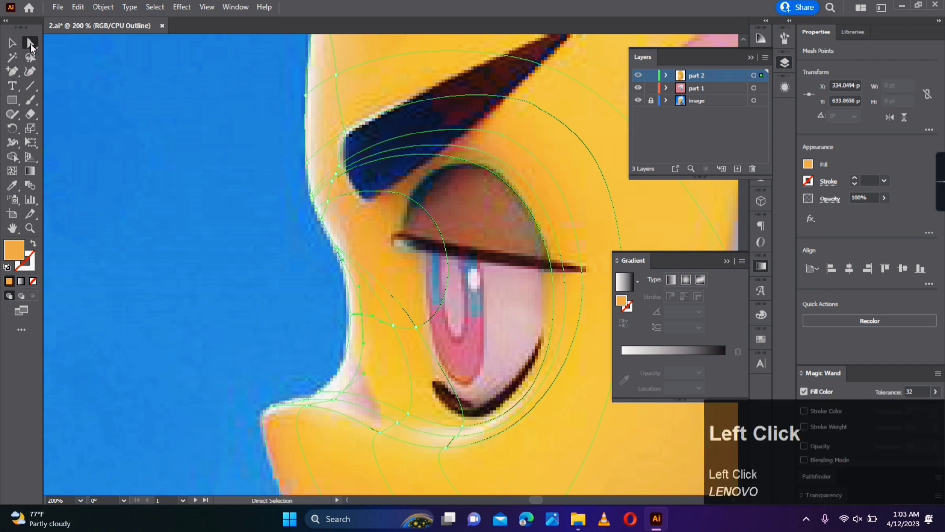
{"action": "left_click", "coordinate": [354, 314]}
{"action": "left_click", "coordinate": [320, 394]}
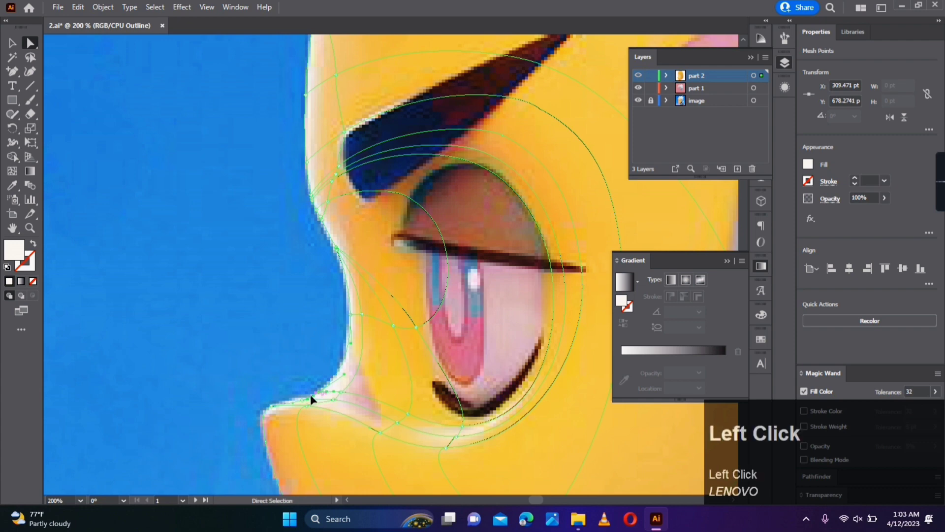
{"action": "left_click", "coordinate": [310, 396]}
{"action": "left_click", "coordinate": [274, 411]}
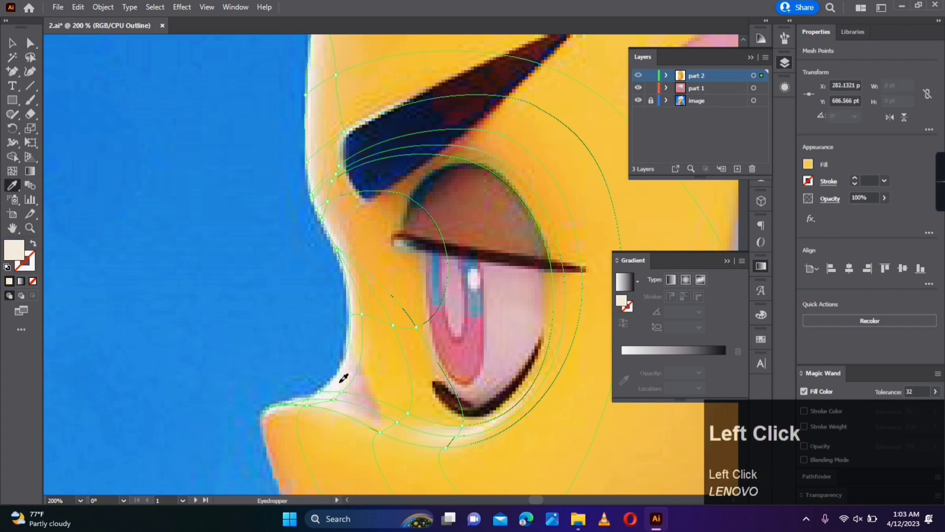
- Colour the mesh points at the tip of the nose with the orange sampled there
{"action": "key", "text": "space"}
{"action": "left_click_drag", "start_coordinate": [250, 417], "coordinate": [253, 357]}
{"action": "key", "text": "i"}
{"action": "left_click", "coordinate": [261, 371]}
{"action": "key", "text": "a"}
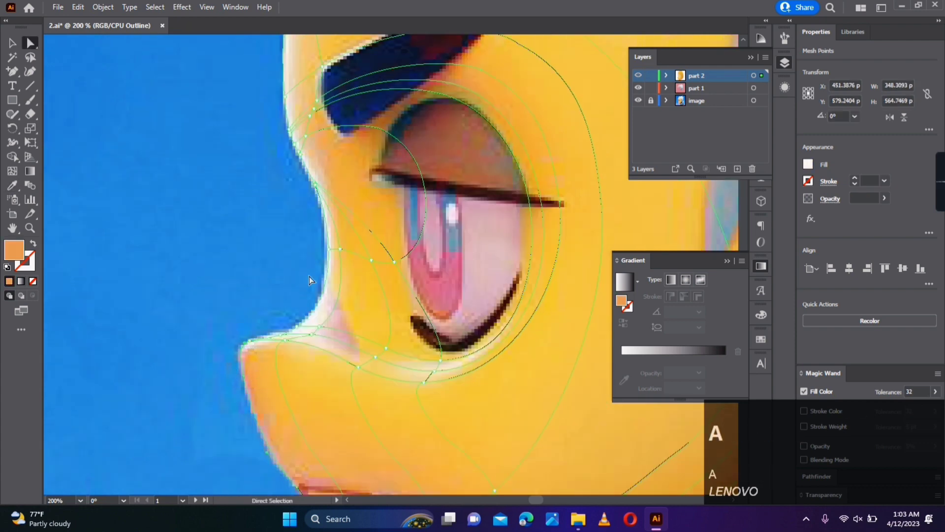
- Colour the outline mesh points in front of the eyebrow with the pale rim highlight
{"action": "key", "text": "space"}
{"action": "left_click_drag", "start_coordinate": [375, 161], "coordinate": [412, 334]}
{"action": "left_click_drag", "start_coordinate": [298, 193], "coordinate": [329, 312]}
{"action": "key", "text": "i"}
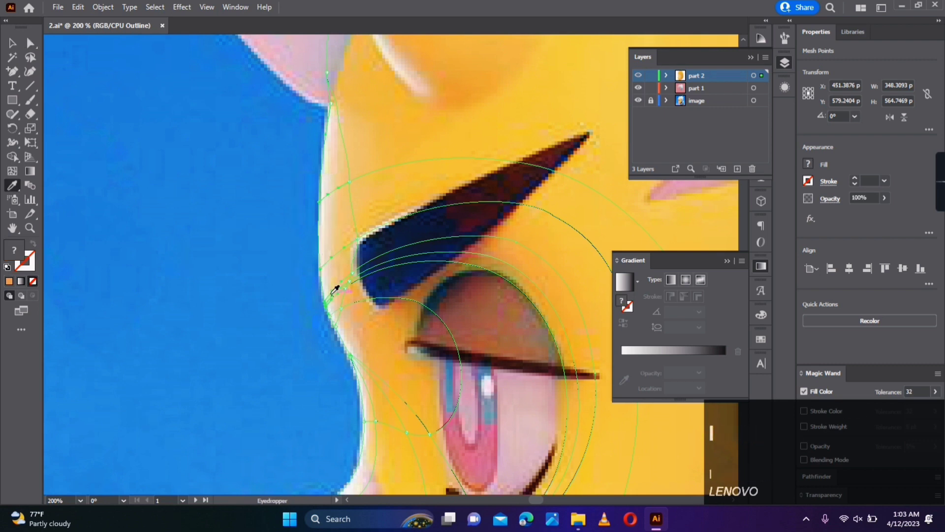
{"action": "left_click", "coordinate": [322, 290]}
{"action": "left_click", "coordinate": [324, 290]}
{"action": "key", "text": "a"}
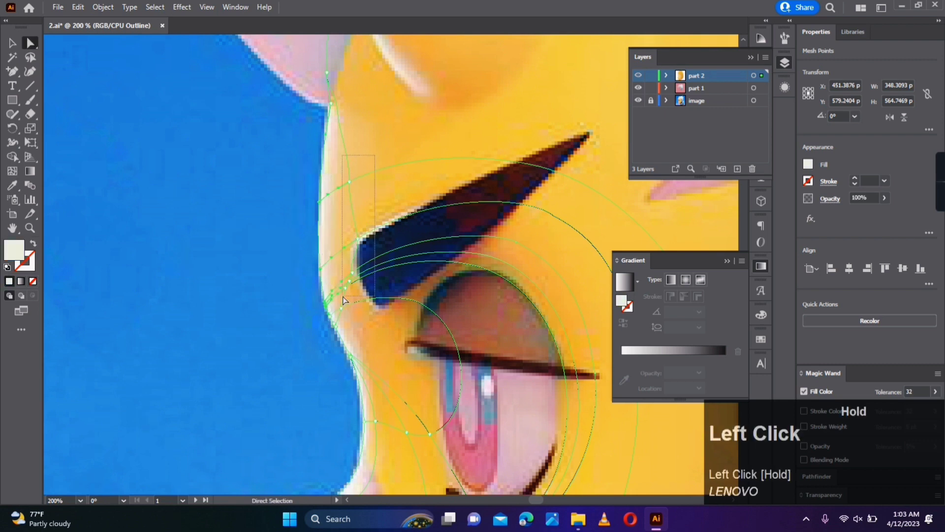
- Colour the inner mesh points beside the eyebrow's front end with the light orange of the forehead
{"action": "left_click_drag", "start_coordinate": [343, 297], "coordinate": [341, 298]}
{"action": "key", "text": "i"}
{"action": "left_click", "coordinate": [346, 221]}
{"action": "key", "text": "a"}
- Add a mesh line running down from the forehead through the eyebrow to the gap above the upper eyelid
{"action": "left_click", "coordinate": [507, 259]}
{"action": "left_click", "coordinate": [12, 171]}
{"action": "left_click", "coordinate": [455, 258]}
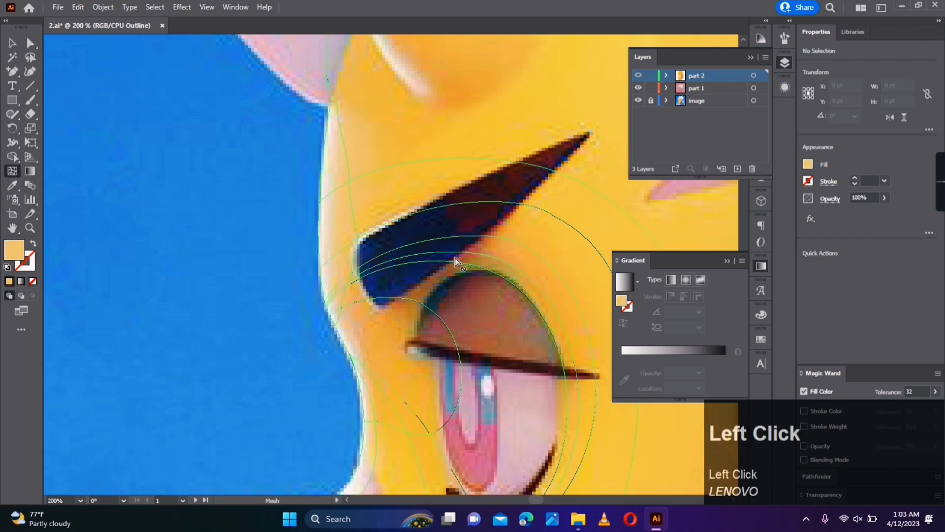
- Colour the new mesh points between the eyebrow and the upper eyelid with the orange tones sampled there
{"action": "left_click", "coordinate": [467, 253]}
{"action": "key", "text": "i"}
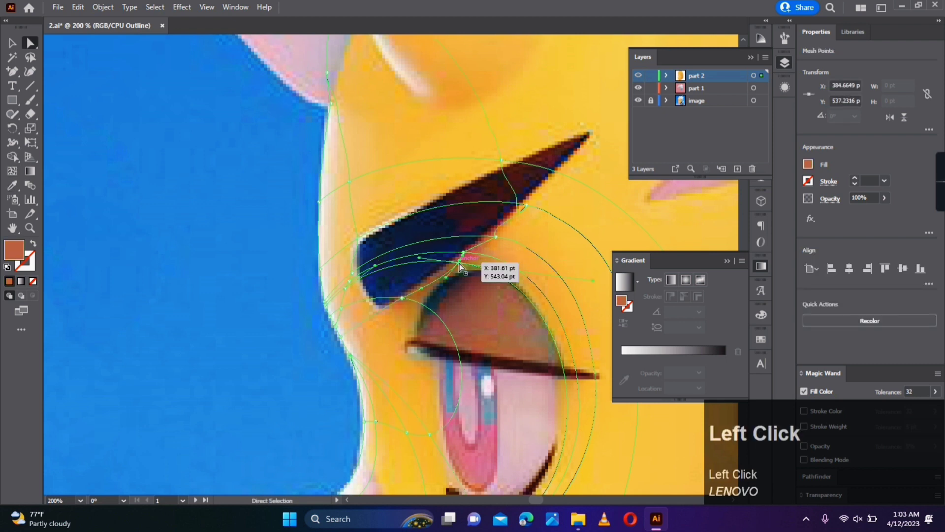
{"action": "left_click", "coordinate": [459, 264]}
{"action": "key", "text": "i"}
{"action": "left_click", "coordinate": [472, 255]}
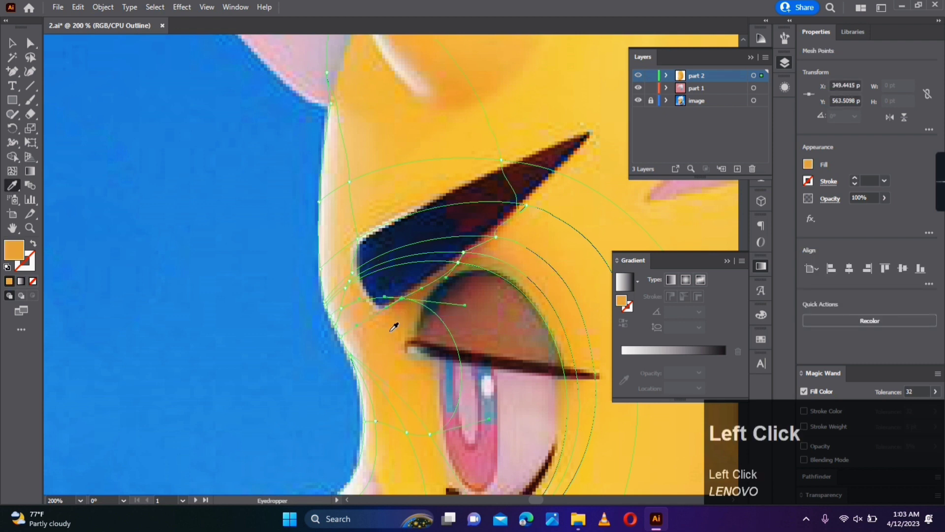
{"action": "left_click_drag", "start_coordinate": [504, 244], "coordinate": [504, 244]}
{"action": "key", "text": "i"}
- Colour the new mesh points behind and above the eyebrow with the yellow-orange of the forehead
{"action": "left_click", "coordinate": [542, 217]}
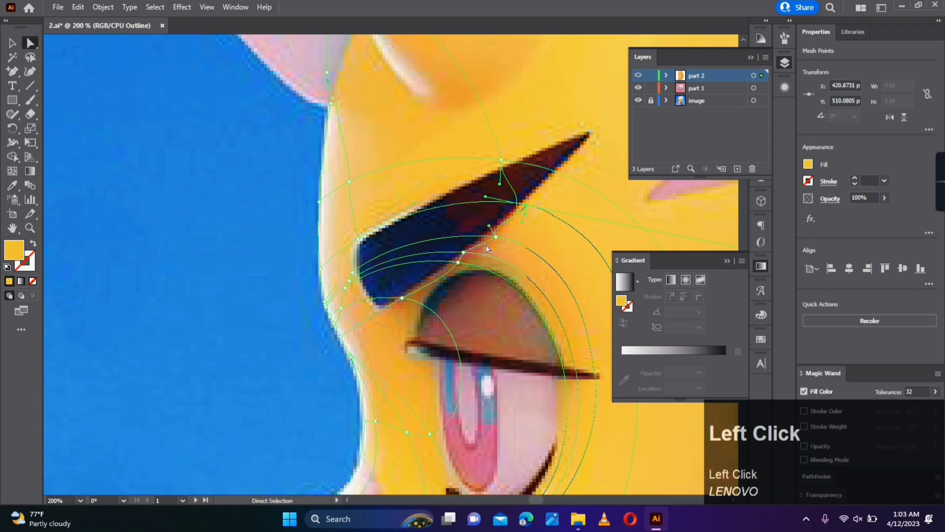
{"action": "left_click_drag", "start_coordinate": [480, 174], "coordinate": [481, 173]}
{"action": "key", "text": "i"}
{"action": "left_click", "coordinate": [484, 170]}
{"action": "key", "text": "a"}
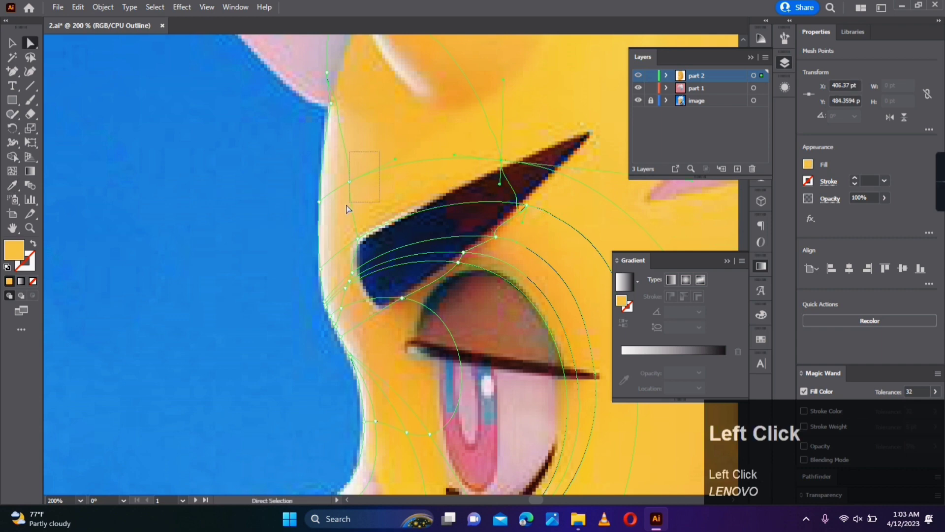
- Colour the mesh points directly beneath the lower eyelid with the yellow and pale tones sampled there
{"action": "left_click_drag", "start_coordinate": [483, 252], "coordinate": [319, 98]}
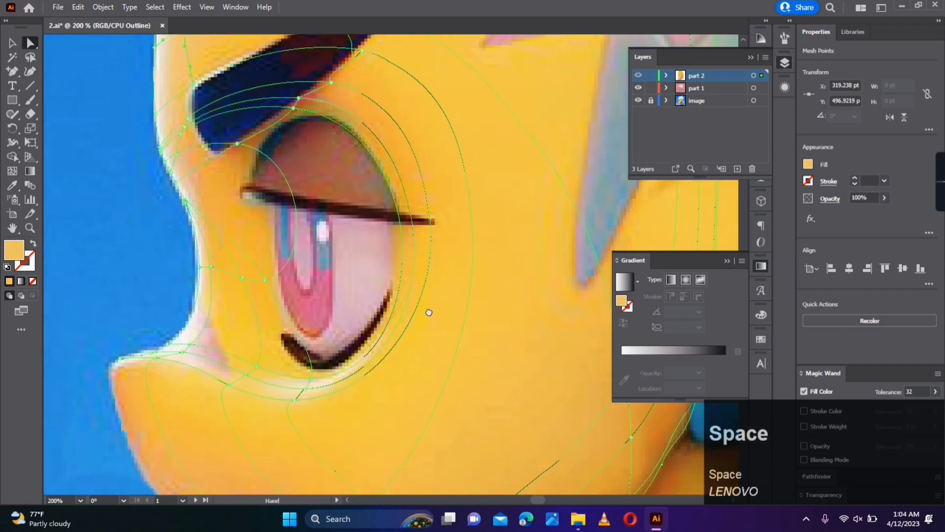
{"action": "left_click_drag", "start_coordinate": [426, 317], "coordinate": [446, 230]}
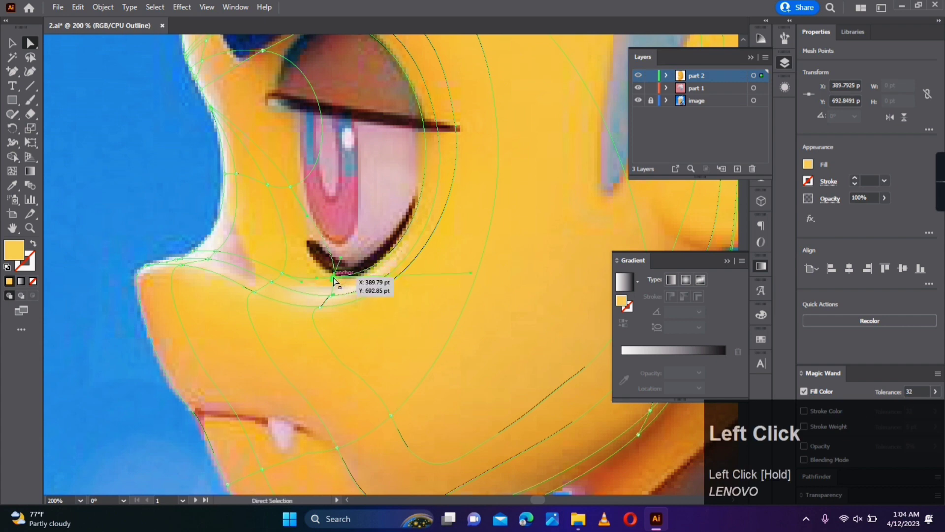
{"action": "left_click", "coordinate": [329, 312]}
{"action": "left_click_drag", "start_coordinate": [320, 307], "coordinate": [319, 312]}
{"action": "left_click", "coordinate": [399, 365]}
- Colour the mesh points around the mouth and chin with the light orange sampled beside them
{"action": "left_click_drag", "start_coordinate": [461, 406], "coordinate": [455, 201]}
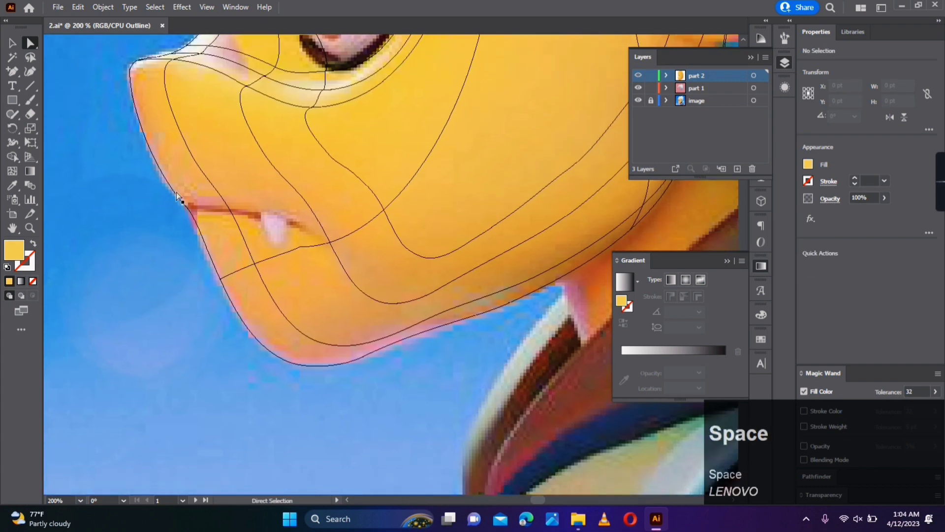
{"action": "left_click_drag", "start_coordinate": [165, 278], "coordinate": [231, 293]}
{"action": "key", "text": "i"}
{"action": "left_click", "coordinate": [235, 296]}
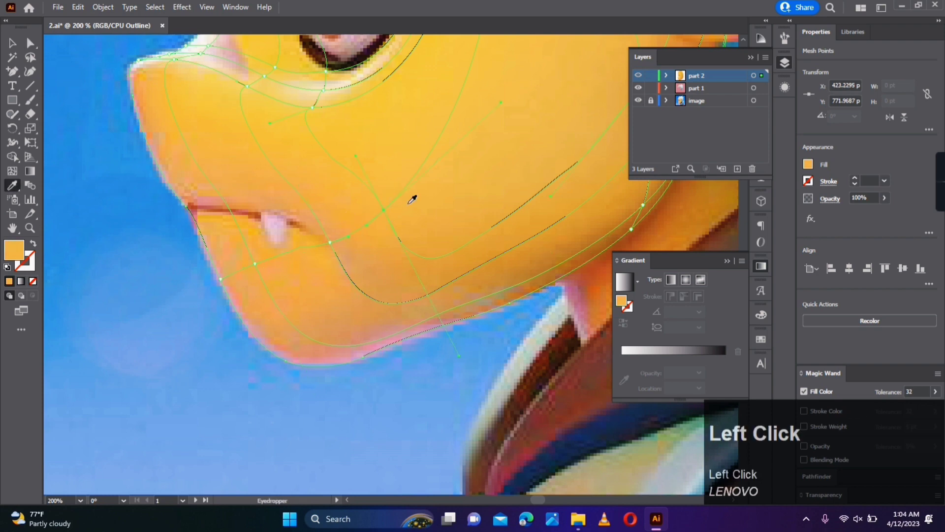
- Colour the mesh points along the rear jaw edge with the darker orange and brown tones of the shadow
{"action": "left_click_drag", "start_coordinate": [503, 327], "coordinate": [366, 369]}
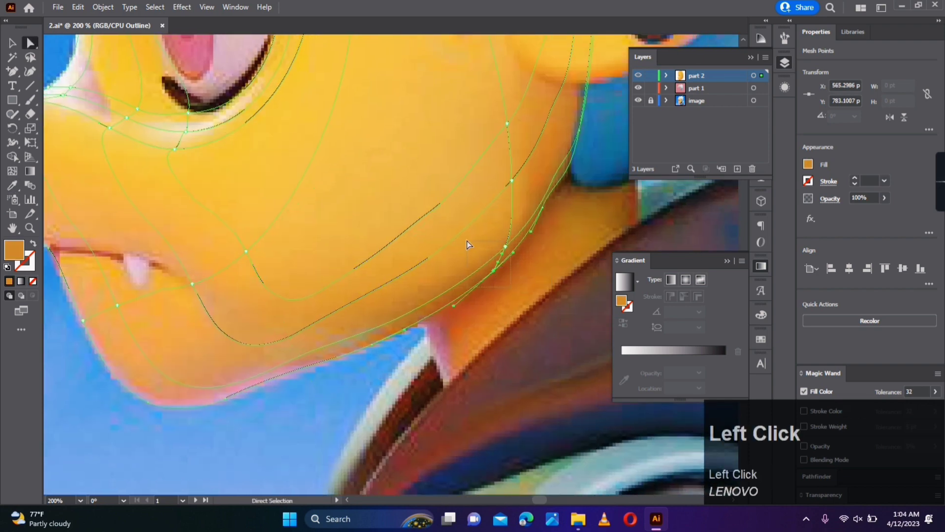
{"action": "key", "text": "i"}
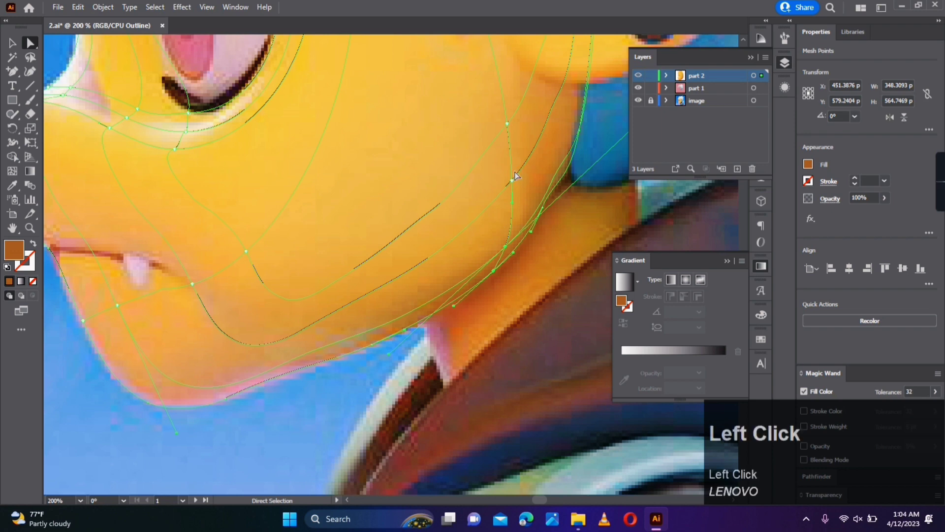
{"action": "left_click", "coordinate": [512, 180]}
{"action": "key", "text": "i"}
{"action": "left_click", "coordinate": [509, 180]}
- Colour the mesh point in the middle of the lower cheek with the light orange sampled beside it
{"action": "left_click", "coordinate": [246, 251]}
{"action": "key", "text": "i"}
{"action": "left_click", "coordinate": [259, 255]}
{"action": "key", "text": "a"}
- Colour the remaining mesh points at the back of the face with the yellow sampled from the forehead
{"action": "left_click_drag", "start_coordinate": [508, 149], "coordinate": [399, 303]}
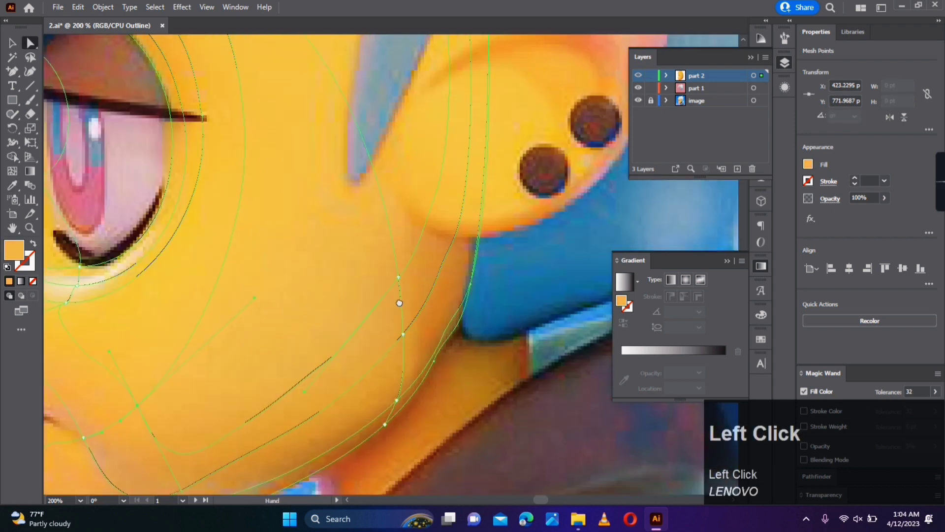
{"action": "left_click", "coordinate": [387, 287]}
{"action": "key", "text": "a"}
{"action": "left_click_drag", "start_coordinate": [479, 222], "coordinate": [382, 448]}
{"action": "scroll", "coordinate": [418, 255], "scroll_direction": "down", "scroll_amount": 3}
{"action": "left_click", "coordinate": [313, 191]}
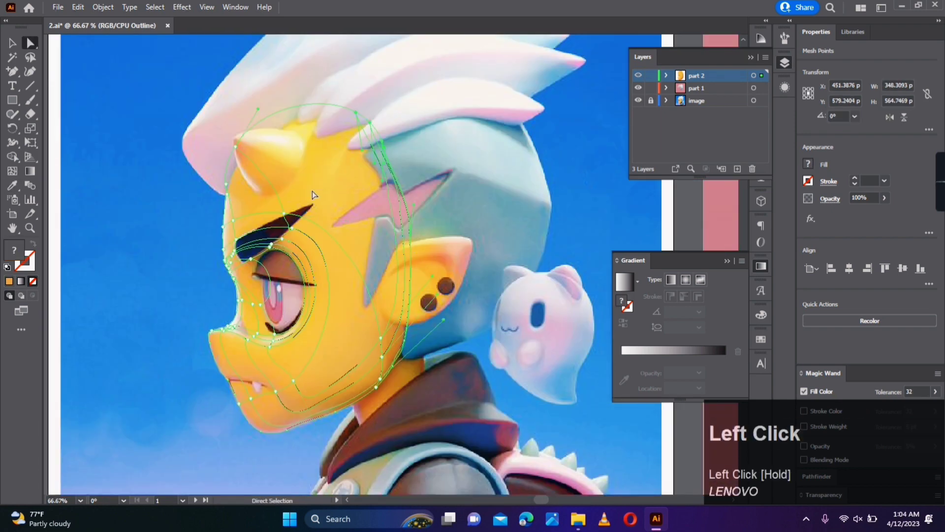
{"action": "key", "text": "i"}
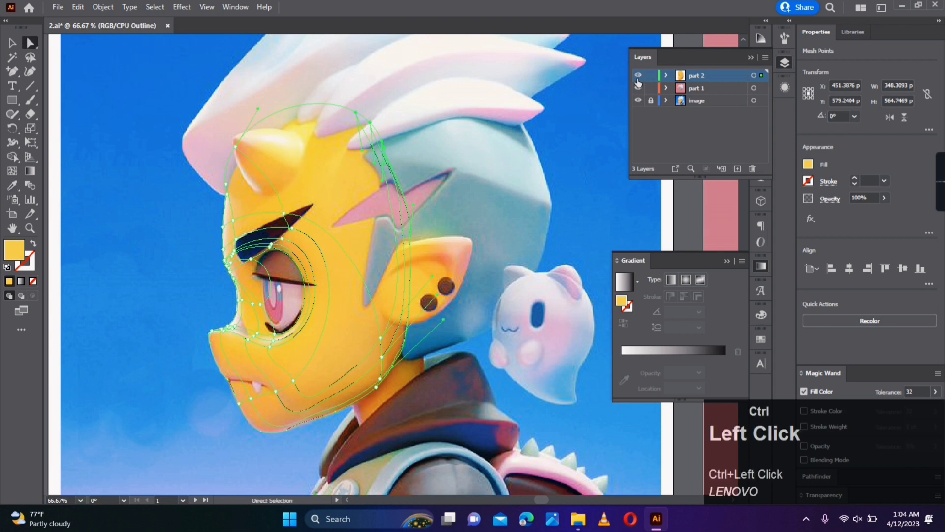
- Switch the part 2 layer from outline to preview display and deselect the face mesh
{"action": "left_click", "coordinate": [638, 79], "text": "ctrl"}
{"action": "left_click", "coordinate": [12, 42]}
{"action": "left_click", "coordinate": [117, 196]}
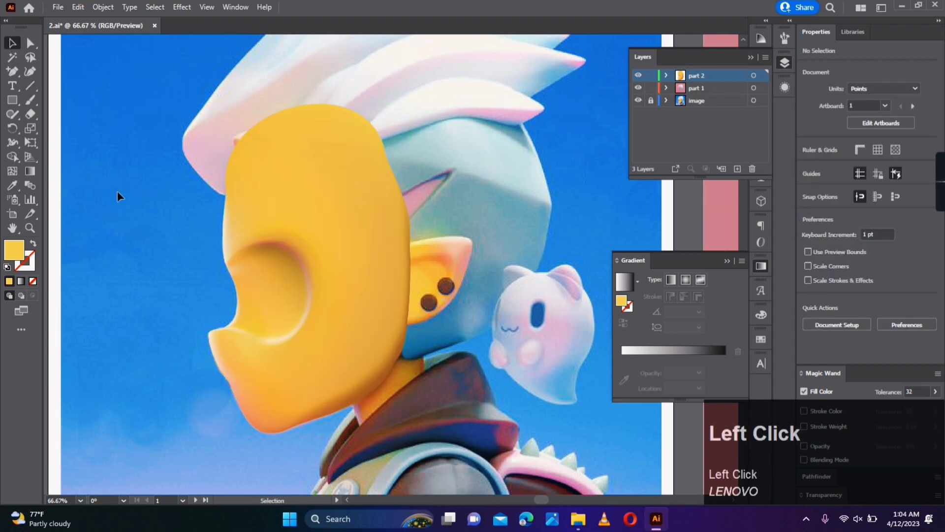
- Move the face mesh off the reference image so both sit side by side
{"action": "left_click_drag", "start_coordinate": [335, 295], "coordinate": [190, 307]}
{"action": "left_click_drag", "start_coordinate": [198, 311], "coordinate": [329, 296]}
{"action": "left_click", "coordinate": [416, 404]}
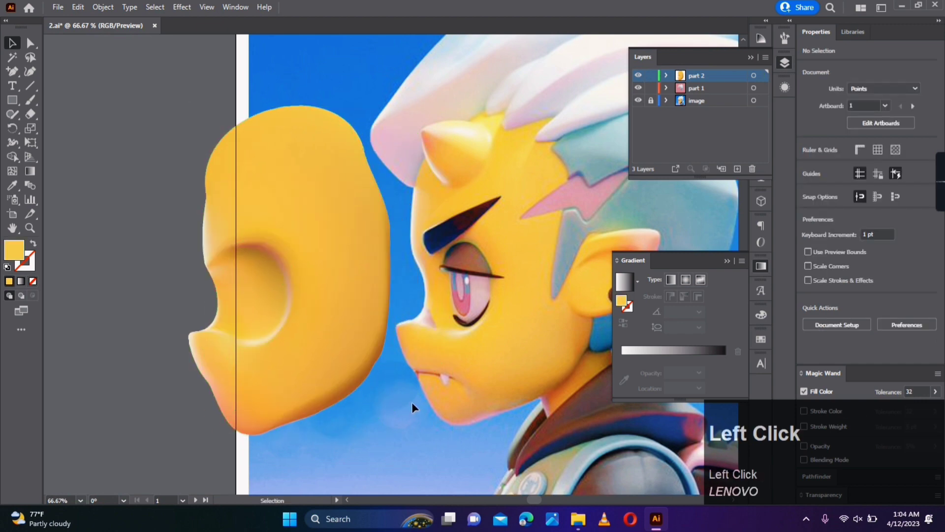
- Recolour the outline mesh points from the nose tip down to the mouth with the salmon pink of the chin edge
{"action": "left_click", "coordinate": [190, 345]}
{"action": "scroll", "coordinate": [191, 348], "scroll_direction": "up", "scroll_amount": 2}
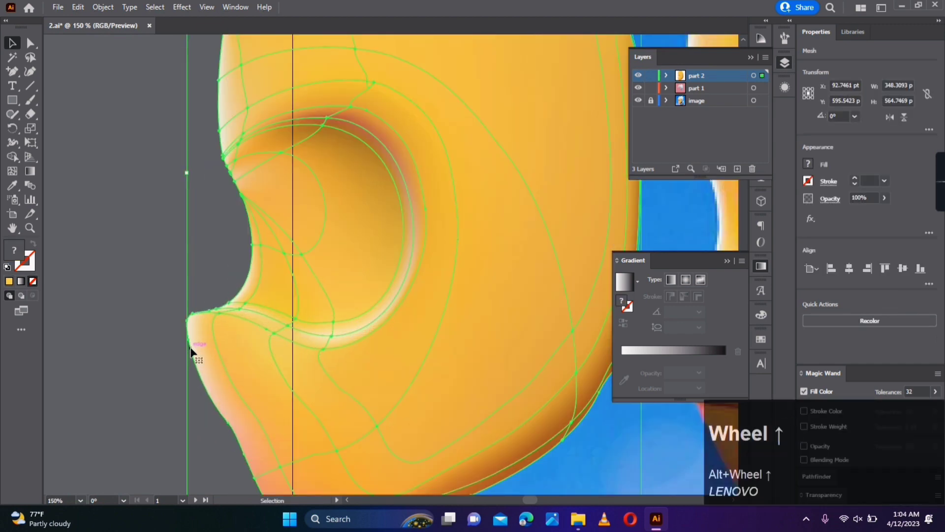
{"action": "left_click", "coordinate": [188, 321]}
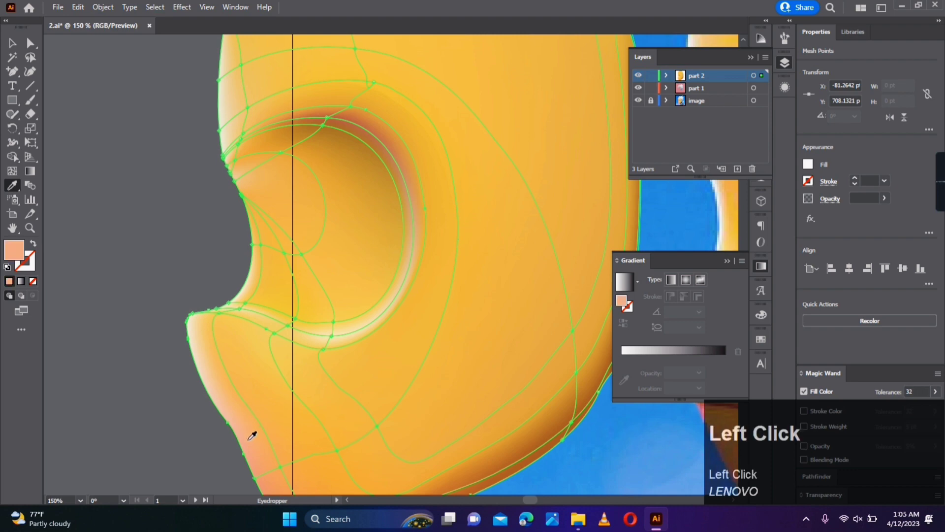
{"action": "left_click_drag", "start_coordinate": [192, 319], "coordinate": [194, 316]}
{"action": "key", "text": "i"}
{"action": "left_click", "coordinate": [258, 454]}
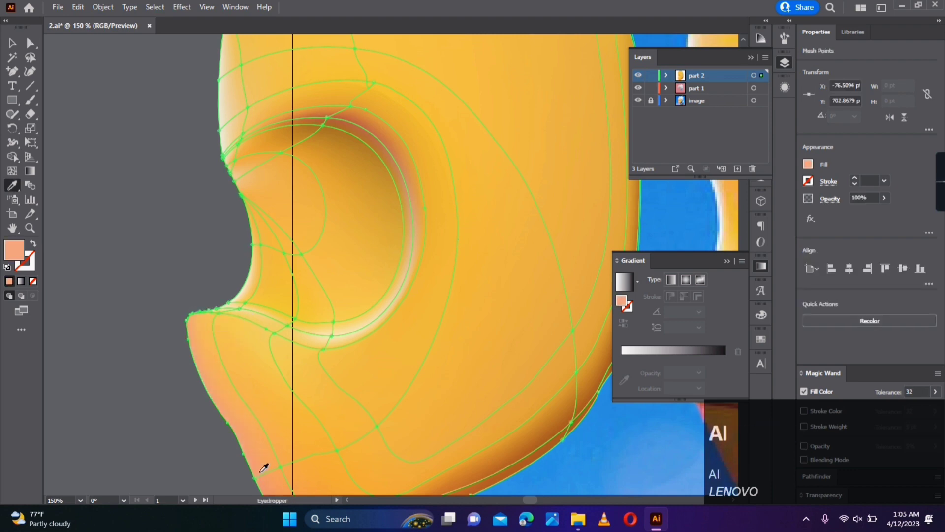
{"action": "left_click_drag", "start_coordinate": [265, 485], "coordinate": [203, 399]}
{"action": "left_click", "coordinate": [478, 412]}
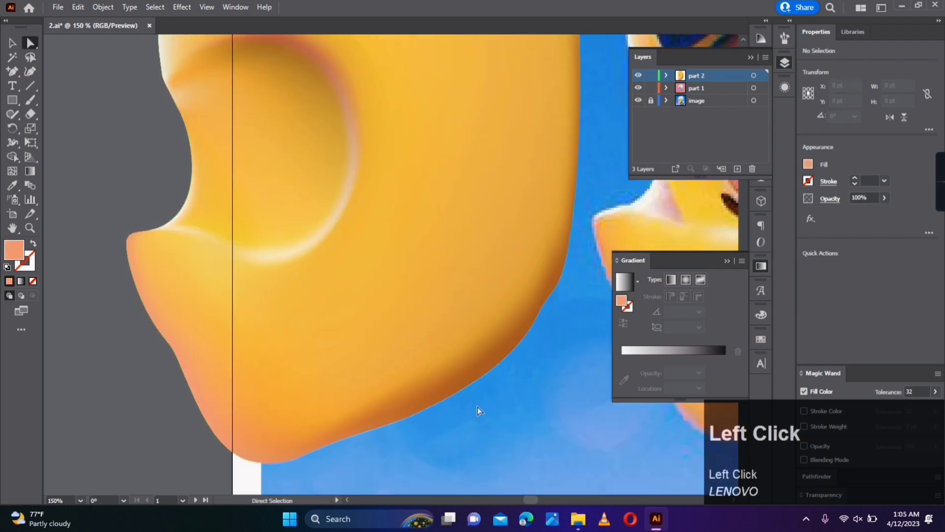
- Recolour the dark mesh points on the upper rim of the eye socket with orange tones from the mesh
{"action": "scroll", "coordinate": [461, 337], "scroll_direction": "down", "scroll_amount": 2}
{"action": "left_click", "coordinate": [388, 200]}
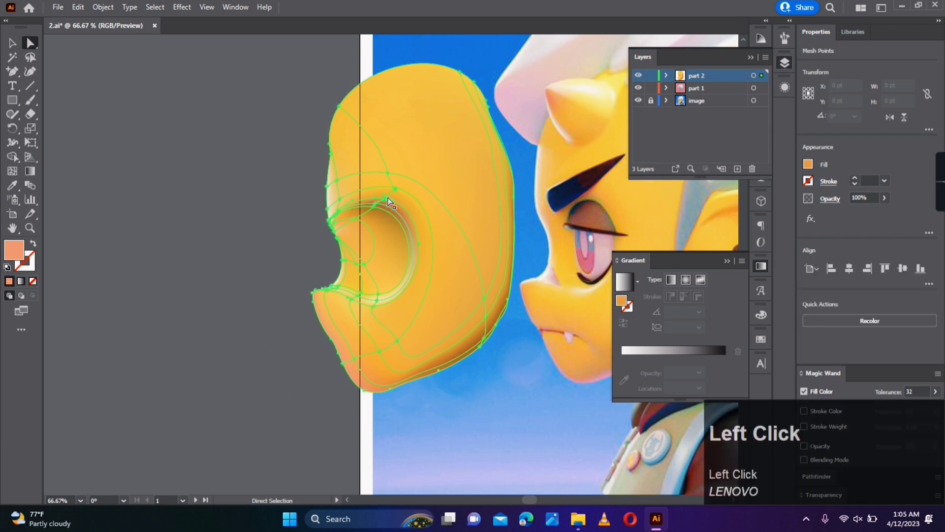
{"action": "scroll", "coordinate": [389, 200], "scroll_direction": "up", "scroll_amount": 2}
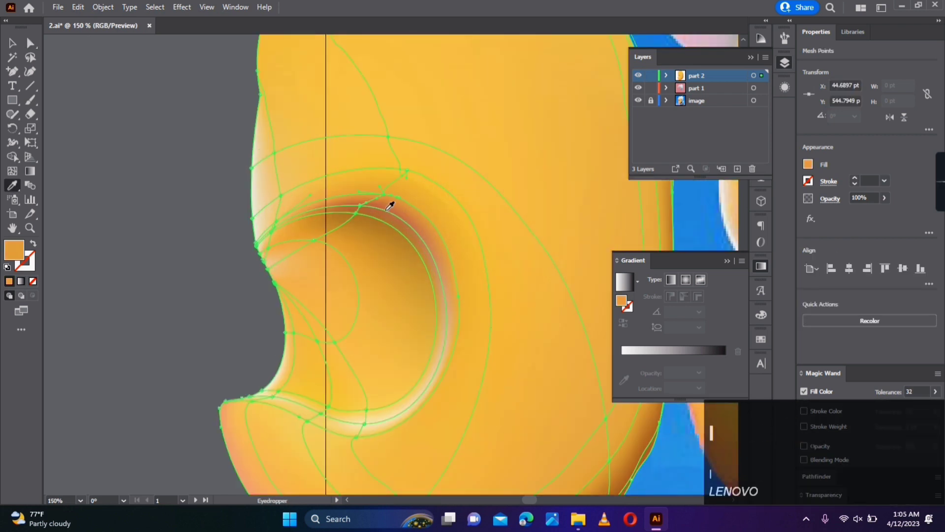
{"action": "left_click", "coordinate": [360, 206]}
{"action": "key", "text": "i"}
{"action": "left_click", "coordinate": [401, 255]}
{"action": "left_click", "coordinate": [367, 221]}
- Recolour the upper eye socket mesh points with the orange sampled between the reference's eyebrow and eyelid
{"action": "left_click_drag", "start_coordinate": [566, 196], "coordinate": [243, 268]}
{"action": "key", "text": "i"}
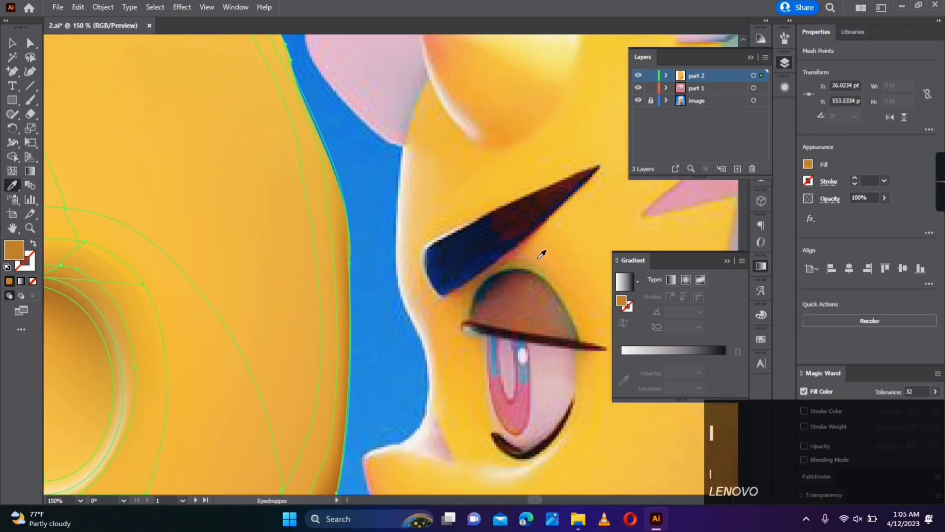
{"action": "left_click", "coordinate": [540, 257]}
{"action": "left_click", "coordinate": [525, 255]}
{"action": "left_click_drag", "start_coordinate": [193, 341], "coordinate": [550, 333]}
{"action": "left_click", "coordinate": [391, 276]}
{"action": "key", "text": "i"}
{"action": "left_click", "coordinate": [414, 272]}
{"action": "key", "text": "a"}
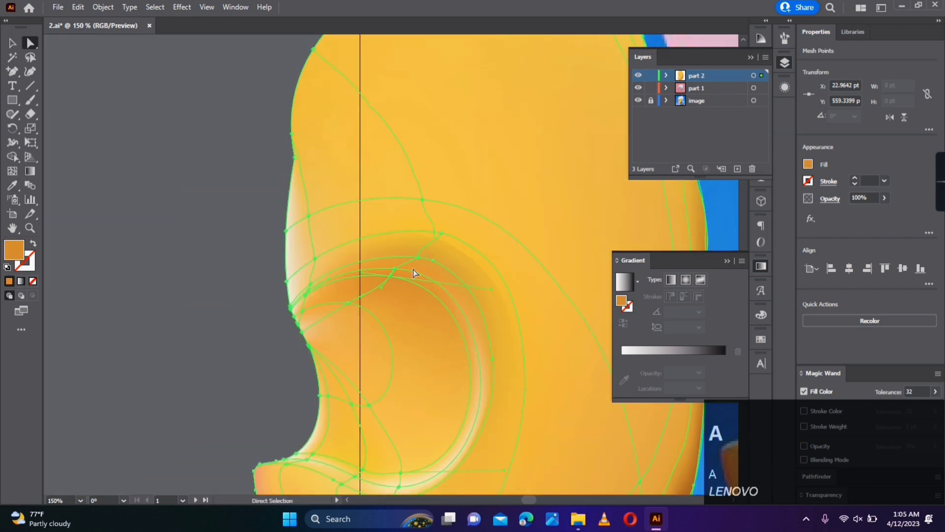
- Try recolouring the mesh point above the eye socket with the neighbouring orange, and undo it
{"action": "left_click", "coordinate": [440, 234]}
{"action": "key", "text": "i"}
{"action": "left_click", "coordinate": [445, 243]}
{"action": "key", "text": "ctrl+z"}
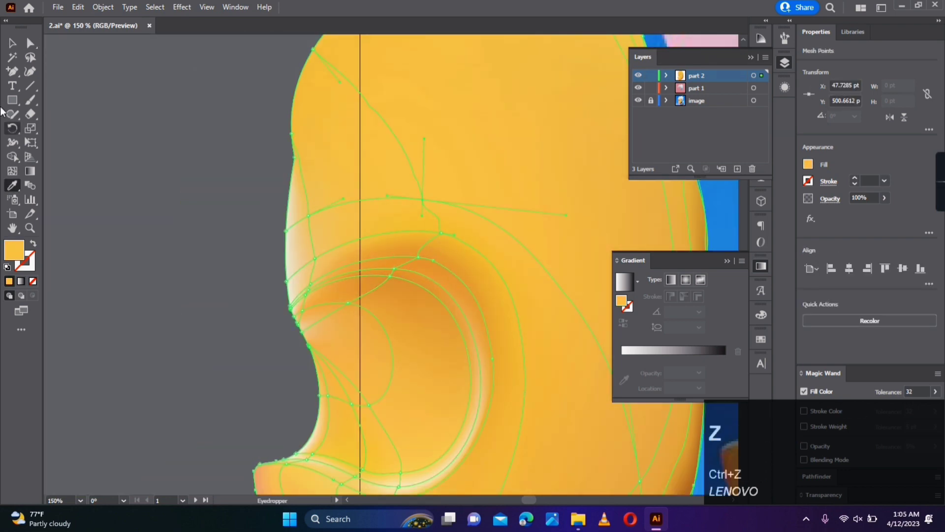
- Recolour the mesh points at the front corner of the eye socket with a light orange
{"action": "key", "text": "a"}
{"action": "left_click", "coordinate": [247, 380]}
{"action": "scroll", "coordinate": [249, 382], "scroll_direction": "down", "scroll_amount": 2}
{"action": "left_click_drag", "start_coordinate": [250, 383], "coordinate": [139, 310]}
{"action": "scroll", "coordinate": [204, 277], "scroll_direction": "up", "scroll_amount": 3}
{"action": "mouse_move", "coordinate": [141, 203]}
{"action": "left_mouse_down"}
{"action": "mouse_move", "coordinate": [164, 245]}
{"action": "mouse_move", "coordinate": [217, 256]}
{"action": "mouse_move", "coordinate": [220, 247]}
{"action": "left_mouse_up"}
{"action": "scroll", "coordinate": [251, 310], "scroll_direction": "down", "scroll_amount": 3}
{"action": "key", "text": "i"}
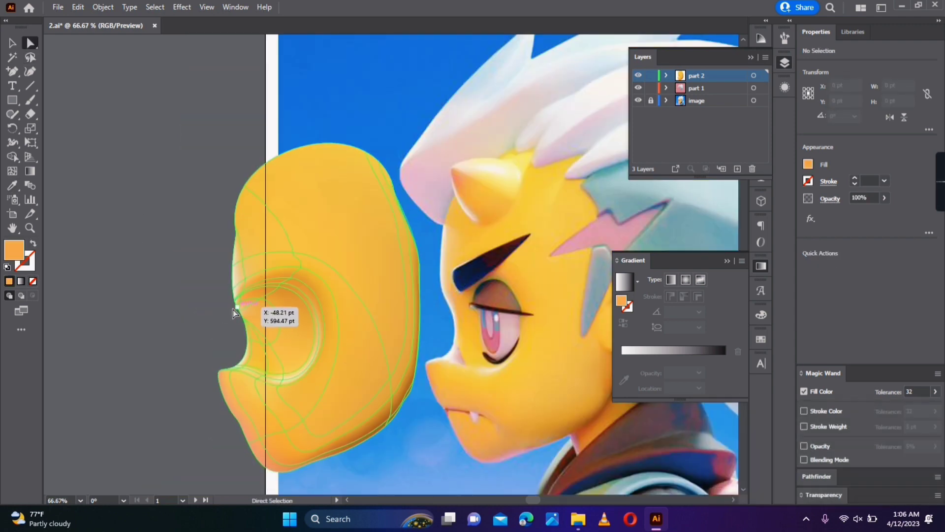
{"action": "scroll", "coordinate": [232, 310], "scroll_direction": "up", "scroll_amount": 4}
{"action": "left_click_drag", "start_coordinate": [239, 325], "coordinate": [161, 353]}
{"action": "scroll", "coordinate": [162, 353], "scroll_direction": "down", "scroll_amount": 4}
{"action": "left_click_drag", "start_coordinate": [177, 397], "coordinate": [190, 374]}
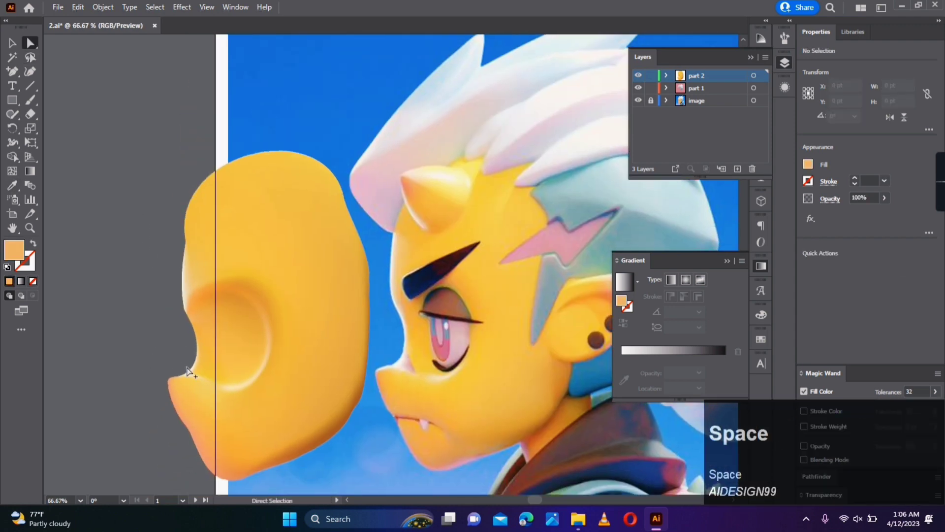
- Add a mesh line from the nose bridge outline around the lower part of the eye socket
{"action": "scroll", "coordinate": [188, 373], "scroll_direction": "up", "scroll_amount": 3}
{"action": "left_click", "coordinate": [211, 359]}
{"action": "key", "text": "u"}
{"action": "left_click", "coordinate": [210, 358]}
{"action": "scroll", "coordinate": [213, 370], "scroll_direction": "down", "scroll_amount": 3}
{"action": "scroll", "coordinate": [214, 376], "scroll_direction": "up", "scroll_amount": 3}
{"action": "scroll", "coordinate": [216, 379], "scroll_direction": "up", "scroll_amount": 1}
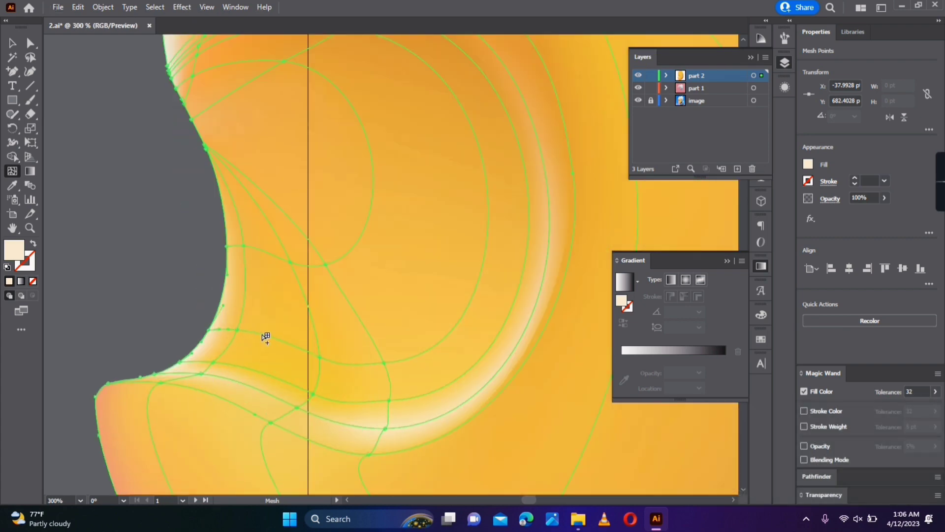
- Colour the new mesh points beside the nose bridge with the yellow and soft pink tones of the reference
{"action": "key", "text": "a"}
{"action": "left_click", "coordinate": [224, 365]}
{"action": "scroll", "coordinate": [419, 345], "scroll_direction": "down", "scroll_amount": 3}
{"action": "left_click_drag", "start_coordinate": [419, 346], "coordinate": [220, 330]}
{"action": "key", "text": "i"}
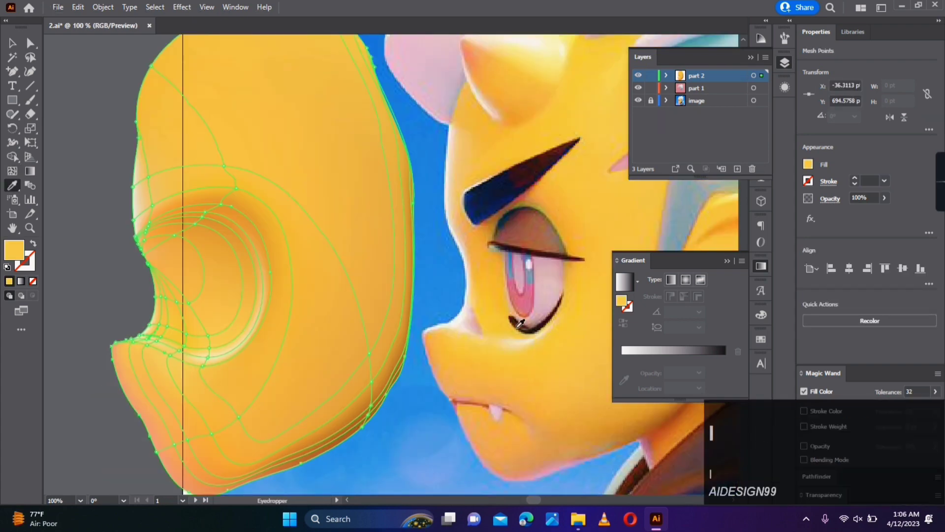
{"action": "left_click", "coordinate": [96, 302]}
{"action": "left_click_drag", "start_coordinate": [115, 326], "coordinate": [140, 330]}
{"action": "left_click_drag", "start_coordinate": [268, 422], "coordinate": [249, 403]}
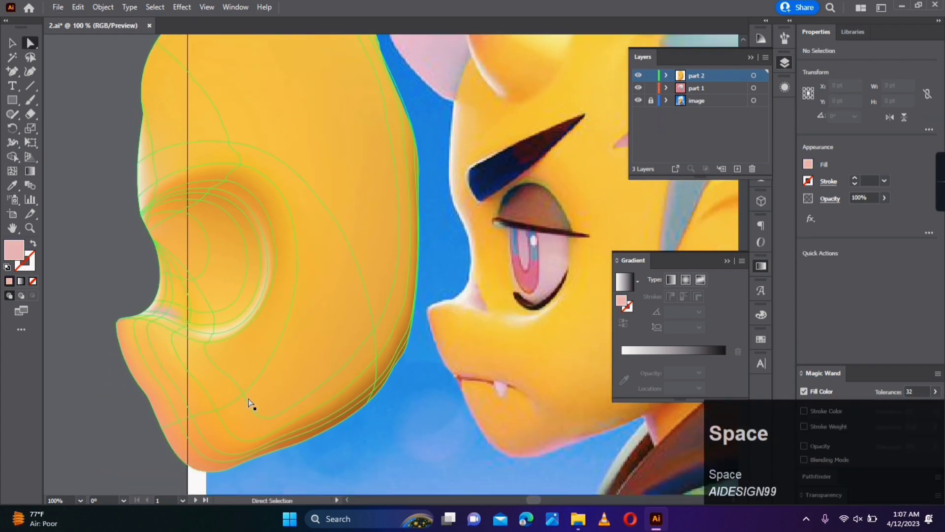
- Adjust the mesh points on the rear cheek and the lower rim of the eye socket to smooth the shading
{"action": "scroll", "coordinate": [257, 402], "scroll_direction": "down", "scroll_amount": 2}
{"action": "scroll", "coordinate": [262, 401], "scroll_direction": "up", "scroll_amount": 2}
{"action": "left_click_drag", "start_coordinate": [306, 341], "coordinate": [220, 485]}
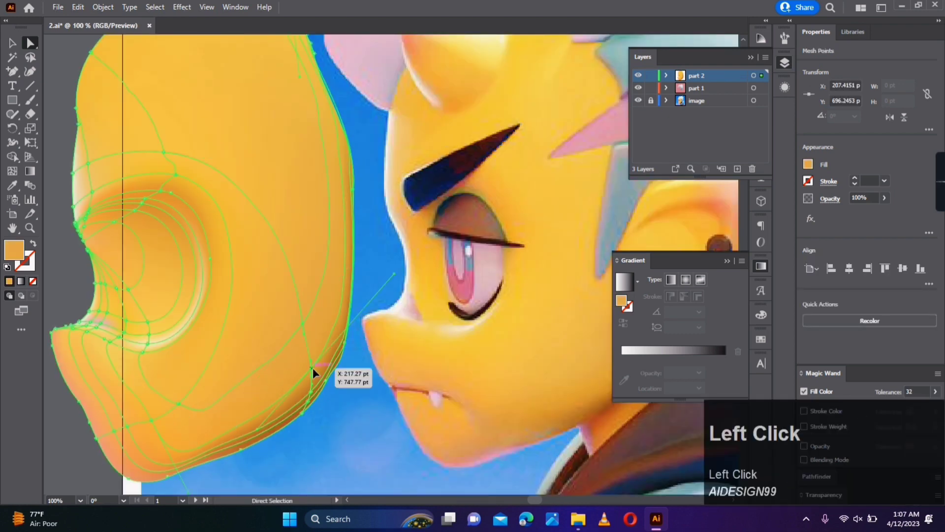
{"action": "left_click_drag", "start_coordinate": [312, 368], "coordinate": [309, 355]}
{"action": "left_click_drag", "start_coordinate": [195, 488], "coordinate": [229, 408]}
{"action": "left_click_drag", "start_coordinate": [185, 342], "coordinate": [192, 338]}
{"action": "left_click", "coordinate": [318, 439]}
{"action": "scroll", "coordinate": [318, 439], "scroll_direction": "down", "scroll_amount": 1}
{"action": "left_click_drag", "start_coordinate": [331, 437], "coordinate": [311, 435]}
- Refine the mesh points along the pale rim highlight at the nose bridge
{"action": "left_click", "coordinate": [207, 371]}
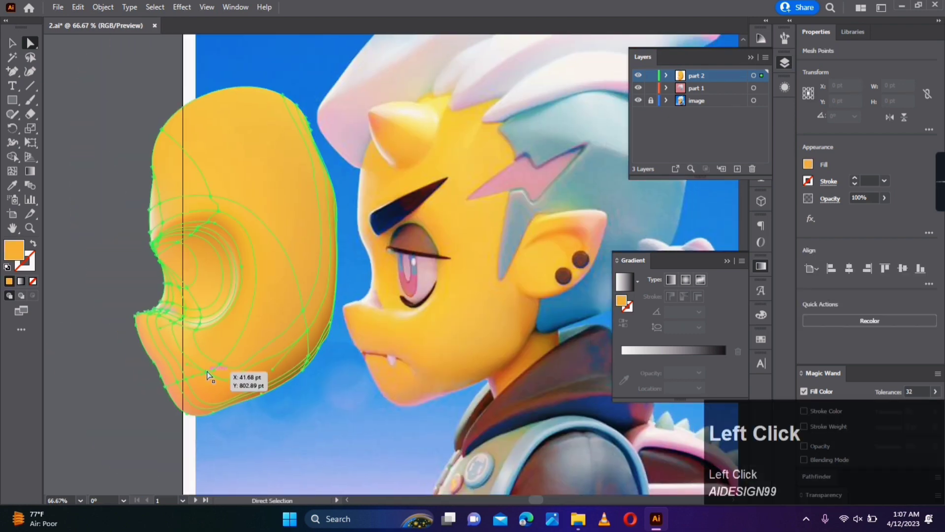
{"action": "scroll", "coordinate": [185, 342], "scroll_direction": "up", "scroll_amount": 3}
{"action": "left_click_drag", "start_coordinate": [120, 299], "coordinate": [176, 318]}
{"action": "scroll", "coordinate": [386, 437], "scroll_direction": "down", "scroll_amount": 3}
{"action": "left_click_drag", "start_coordinate": [386, 436], "coordinate": [371, 433]}
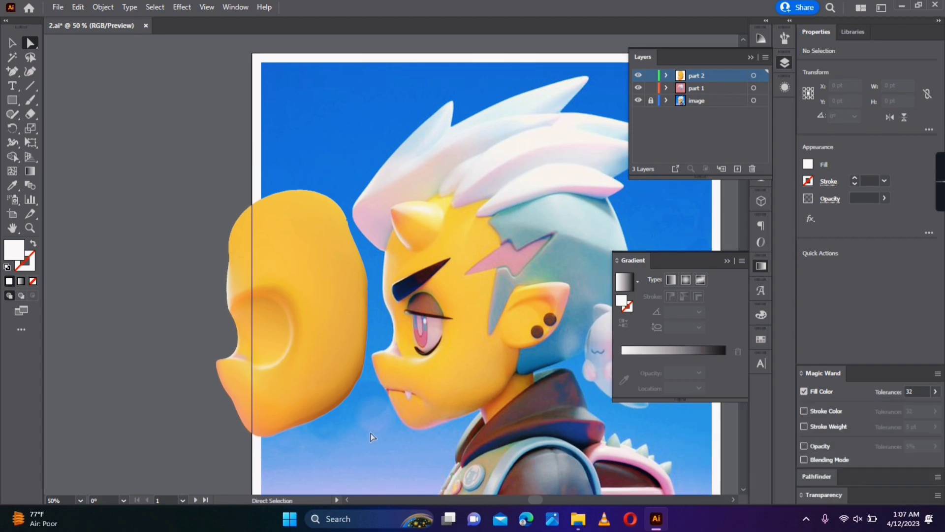
- Shift the mesh point on the eye socket's rear rim slightly outward and colour the rim with the orange beside it
{"action": "scroll", "coordinate": [303, 301], "scroll_direction": "up", "scroll_amount": 1}
{"action": "left_click_drag", "start_coordinate": [303, 301], "coordinate": [312, 304]}
{"action": "key", "text": "u"}
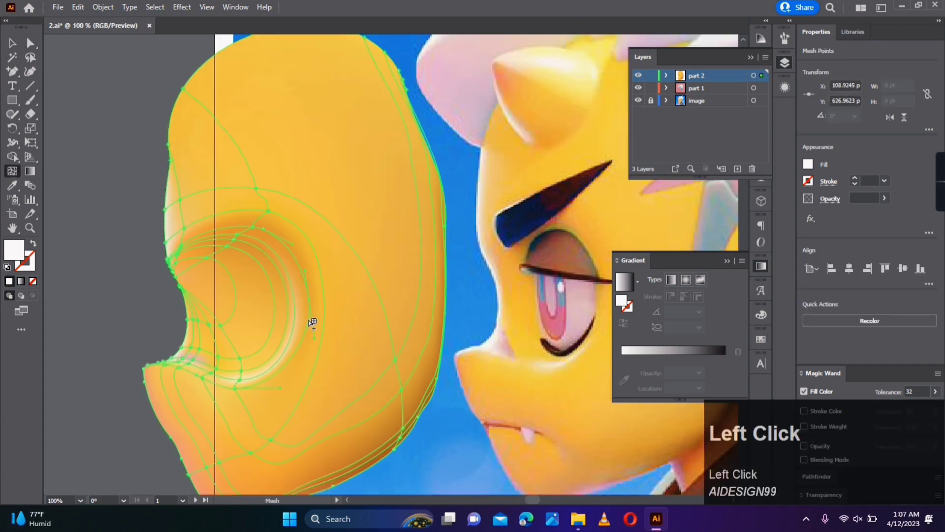
{"action": "left_click", "coordinate": [310, 320]}
{"action": "key", "text": "i"}
{"action": "left_click", "coordinate": [331, 319]}
{"action": "key", "text": "a"}
{"action": "left_click", "coordinate": [88, 314]}
{"action": "scroll", "coordinate": [291, 463], "scroll_direction": "down", "scroll_amount": 2}
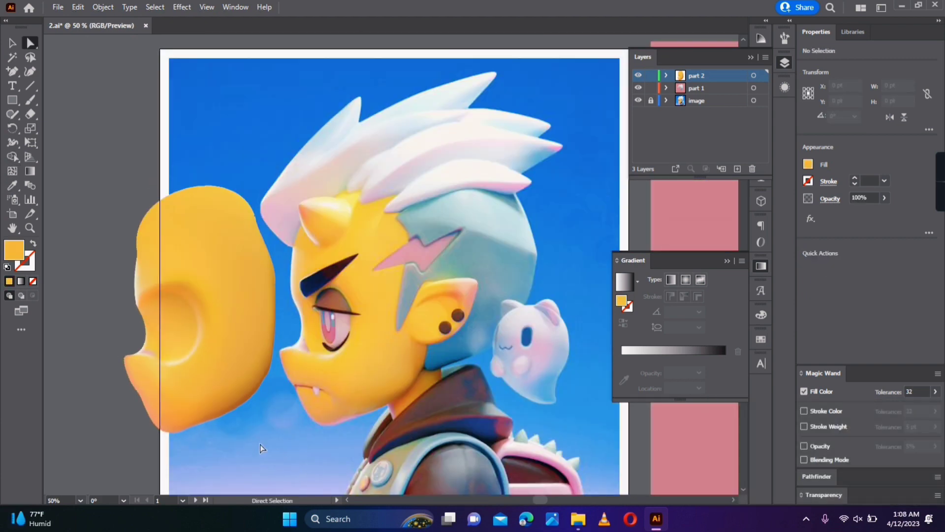
- Remove an extra anchor point along the lower jaw and reshape the neighbouring mesh lines following the jaw edge
{"action": "scroll", "coordinate": [305, 361], "scroll_direction": "up", "scroll_amount": 3}
{"action": "left_click", "coordinate": [304, 355]}
{"action": "key", "text": "z"}
{"action": "left_click", "coordinate": [320, 401]}
{"action": "left_click", "coordinate": [276, 354]}
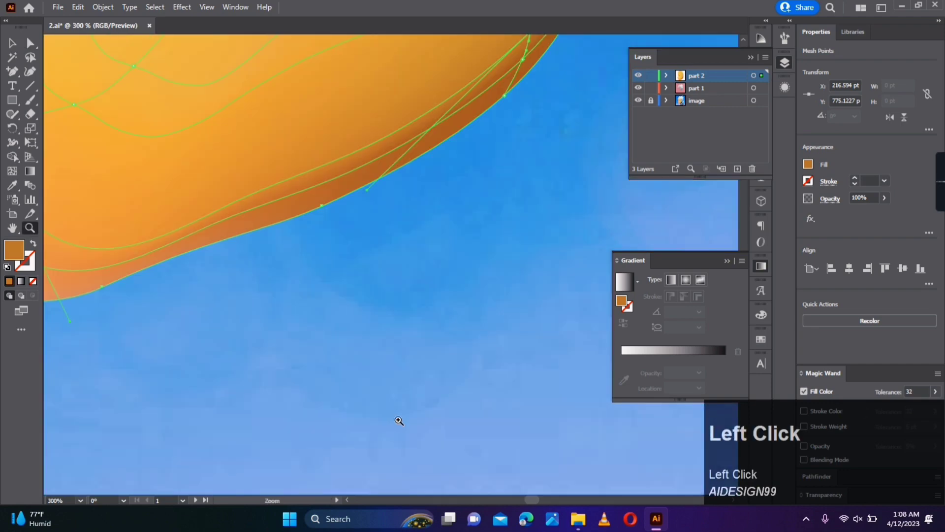
{"action": "left_click", "coordinate": [399, 418], "text": "alt"}
{"action": "left_click", "coordinate": [400, 416], "text": "alt"}
{"action": "left_click_drag", "start_coordinate": [430, 186], "coordinate": [431, 288]}
{"action": "key", "text": "a"}
{"action": "left_click", "coordinate": [500, 362]}
{"action": "key", "text": "ctrl+z"}
{"action": "left_click", "coordinate": [303, 379]}
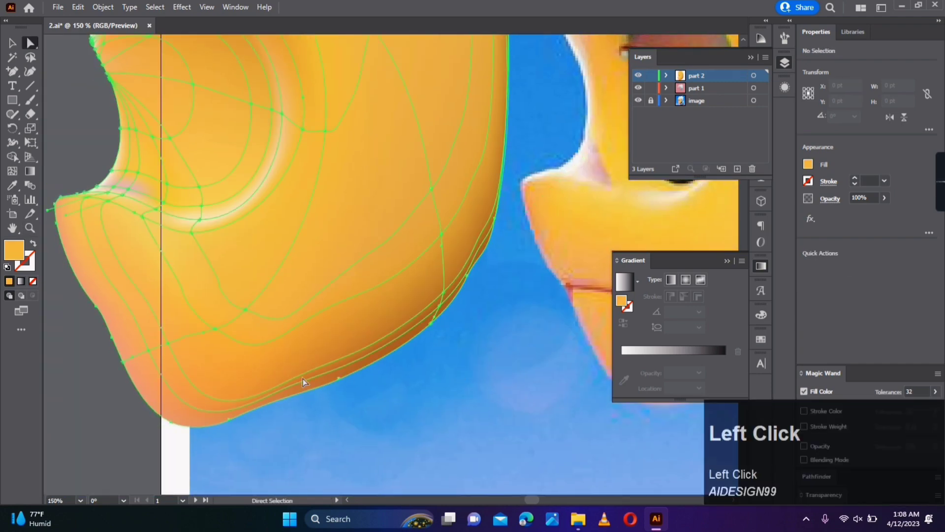
{"action": "right_click", "coordinate": [12, 71]}
{"action": "left_click", "coordinate": [66, 99]}
{"action": "left_click", "coordinate": [254, 355]}
{"action": "key", "text": "a"}
{"action": "left_click_drag", "start_coordinate": [253, 356], "coordinate": [251, 368]}
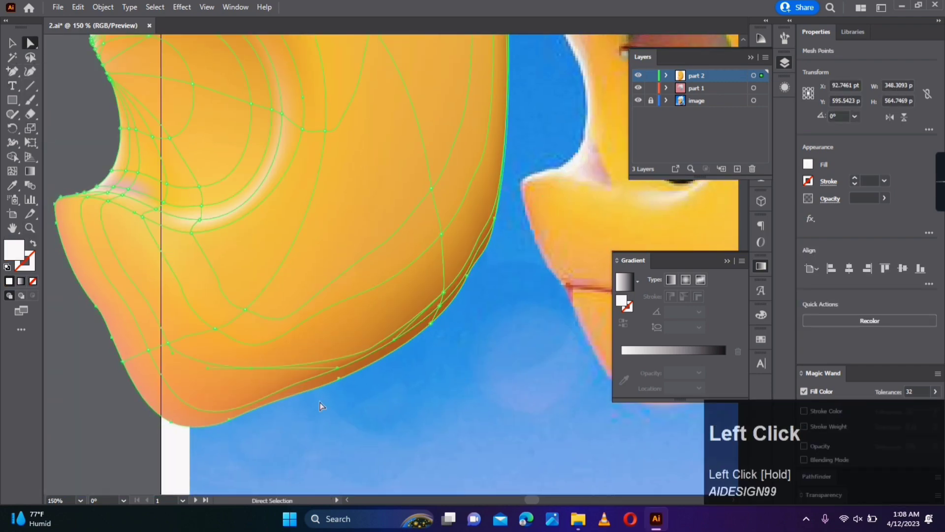
{"action": "left_click_drag", "start_coordinate": [303, 351], "coordinate": [302, 350]}
- Adjust the mesh points on the lower jaw and rear cheek to smooth the orange shading
{"action": "left_click", "coordinate": [380, 390]}
{"action": "scroll", "coordinate": [380, 390], "scroll_direction": "down", "scroll_amount": 2}
{"action": "left_click_drag", "start_coordinate": [444, 388], "coordinate": [322, 406]}
{"action": "scroll", "coordinate": [291, 356], "scroll_direction": "up", "scroll_amount": 1}
{"action": "left_click_drag", "start_coordinate": [288, 373], "coordinate": [288, 368]}
{"action": "left_click_drag", "start_coordinate": [372, 293], "coordinate": [387, 294]}
{"action": "left_click", "coordinate": [386, 354]}
{"action": "scroll", "coordinate": [386, 355], "scroll_direction": "down", "scroll_amount": 2}
{"action": "left_click_drag", "start_coordinate": [387, 355], "coordinate": [394, 359]}
{"action": "left_click_drag", "start_coordinate": [327, 353], "coordinate": [323, 357]}
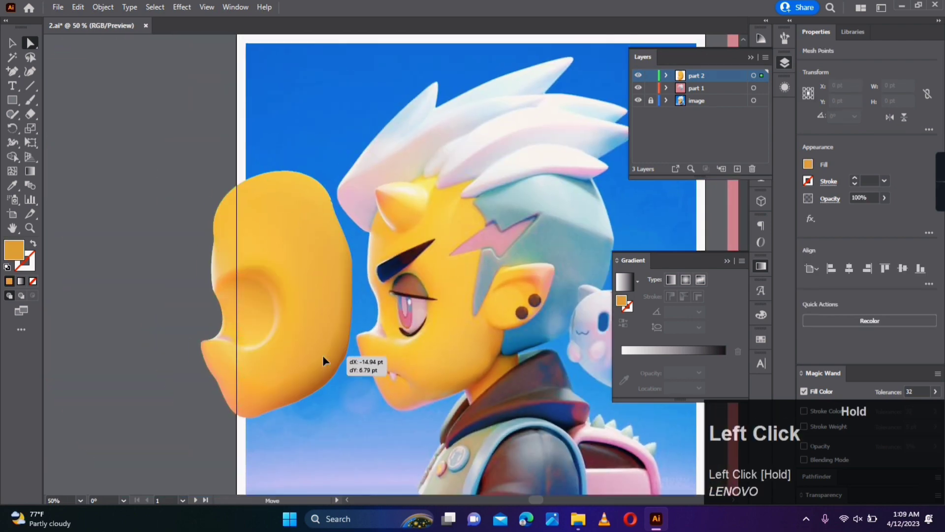
{"action": "left_click", "coordinate": [380, 363]}
{"action": "left_click_drag", "start_coordinate": [380, 364], "coordinate": [394, 369]}
{"action": "scroll", "coordinate": [395, 388], "scroll_direction": "up", "scroll_amount": 1}
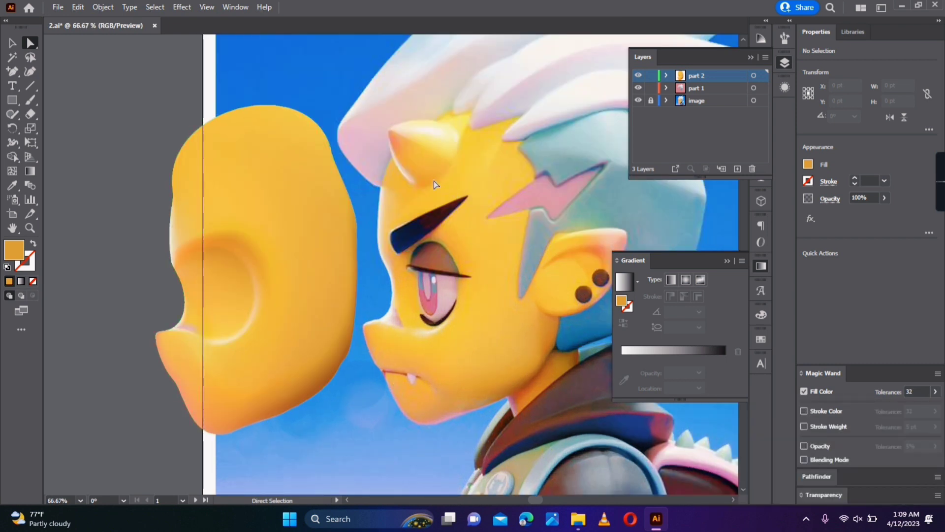
- Trace the reference eyebrow as a closed shape with the Pen tool on the part 2 layer
{"action": "scroll", "coordinate": [415, 226], "scroll_direction": "up", "scroll_amount": 2}
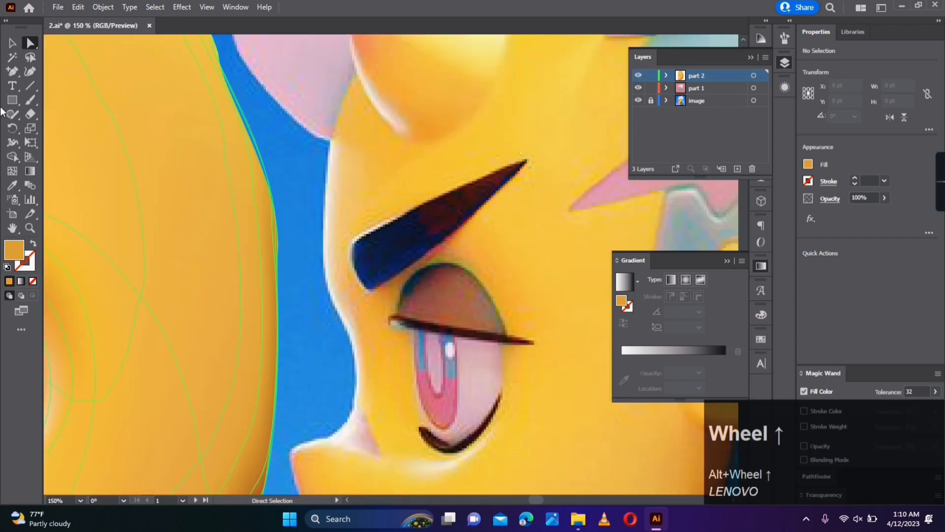
{"action": "right_click", "coordinate": [20, 73]}
{"action": "left_click", "coordinate": [55, 71]}
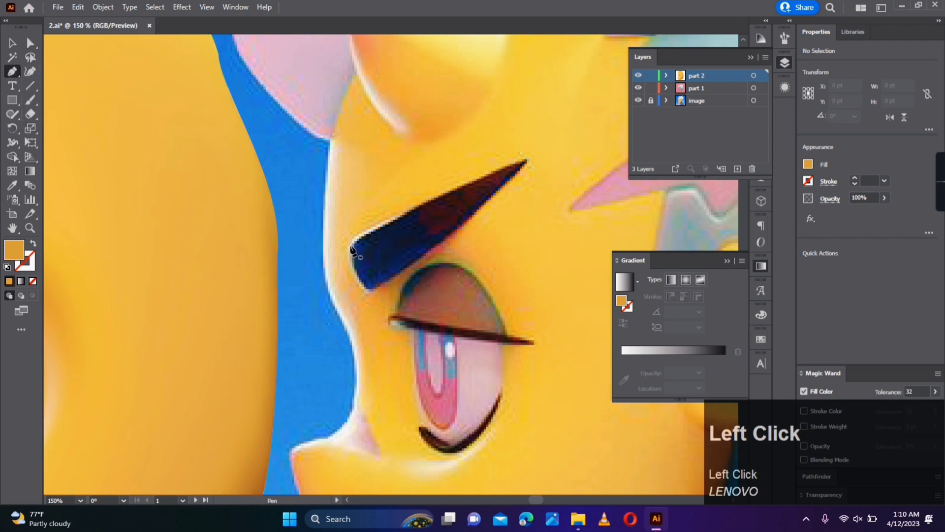
{"action": "left_click", "coordinate": [351, 245]}
{"action": "left_click_drag", "start_coordinate": [407, 215], "coordinate": [436, 200]}
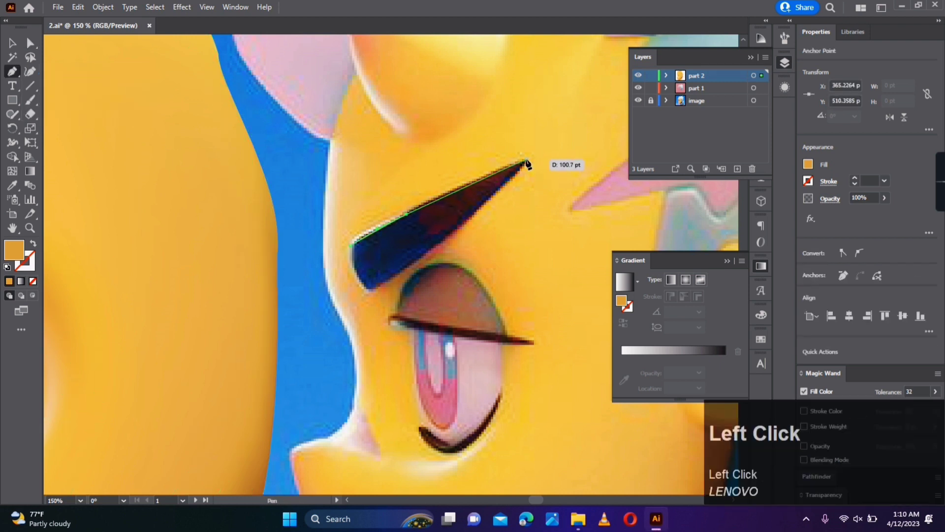
{"action": "left_click", "coordinate": [460, 225]}
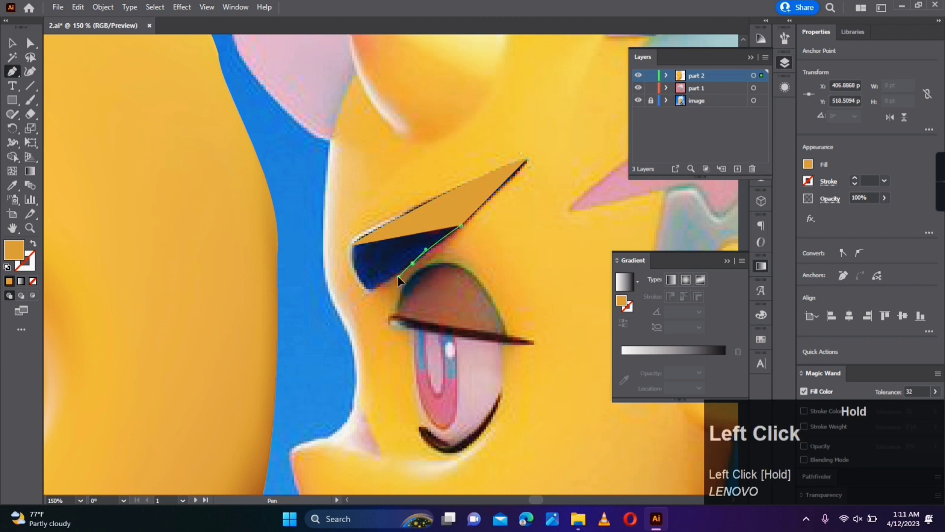
{"action": "left_click", "coordinate": [370, 292]}
{"action": "left_click_drag", "start_coordinate": [351, 246], "coordinate": [373, 280]}
- Refine the eyebrow's anchor points and move the shape off the reference eyebrow so the original stays exposed
{"action": "key", "text": "a"}
{"action": "left_click", "coordinate": [370, 291]}
{"action": "left_click", "coordinate": [460, 225]}
{"action": "left_click", "coordinate": [378, 192]}
{"action": "key", "text": "v"}
{"action": "left_click_drag", "start_coordinate": [422, 226], "coordinate": [501, 280]}
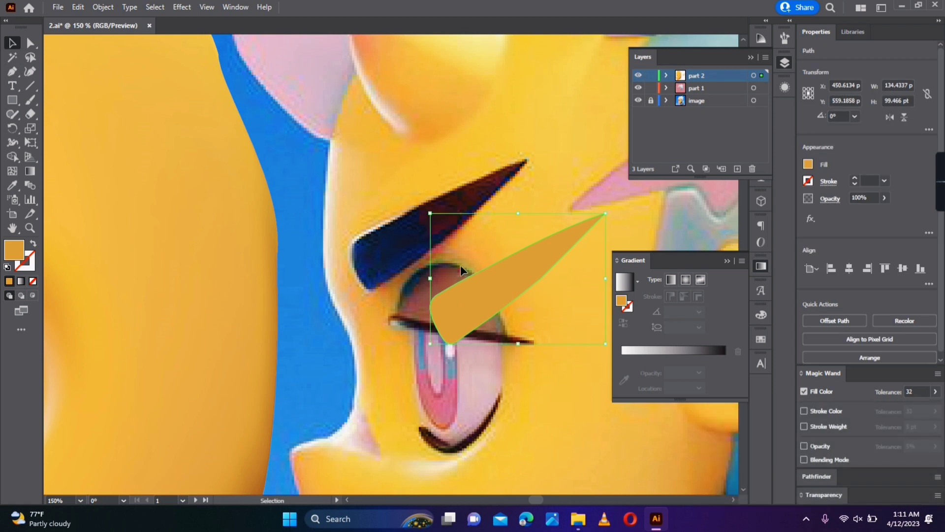
- Fill the eyebrow shape with the reference's dark navy and add mesh lines along its length
{"action": "key", "text": "i"}
{"action": "left_click", "coordinate": [406, 239]}
{"action": "key", "text": "u"}
{"action": "left_click", "coordinate": [448, 343]}
{"action": "left_click", "coordinate": [437, 309]}
{"action": "left_click", "coordinate": [529, 263]}
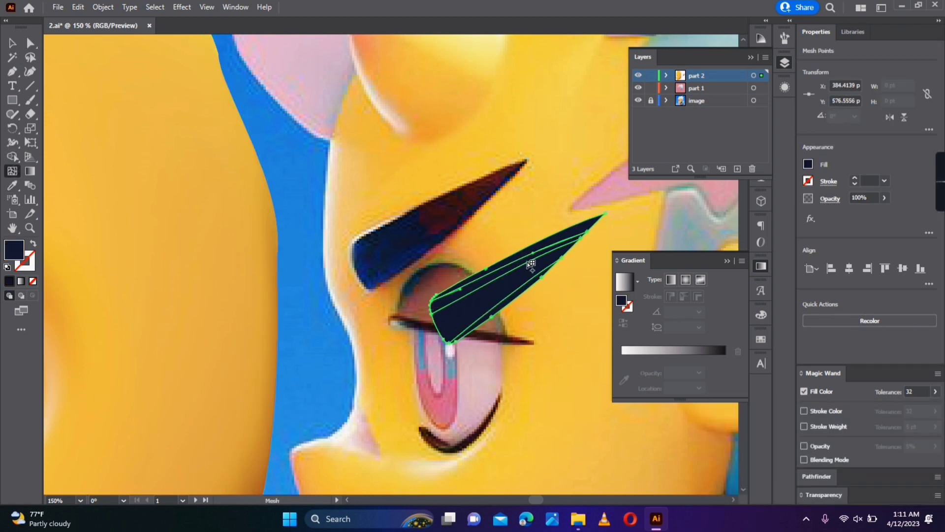
- Colour the eyebrow's pointed half dark red-brown and add a navy mesh line across its middle using tones from the reference
{"action": "key", "text": "a"}
{"action": "left_click_drag", "start_coordinate": [577, 220], "coordinate": [529, 282]}
{"action": "key", "text": "i"}
{"action": "left_click", "coordinate": [406, 239]}
{"action": "key", "text": "a"}
{"action": "left_click", "coordinate": [12, 171]}
{"action": "left_click", "coordinate": [488, 283]}
{"action": "key", "text": "i"}
{"action": "left_click", "coordinate": [407, 238]}
{"action": "key", "text": "a"}
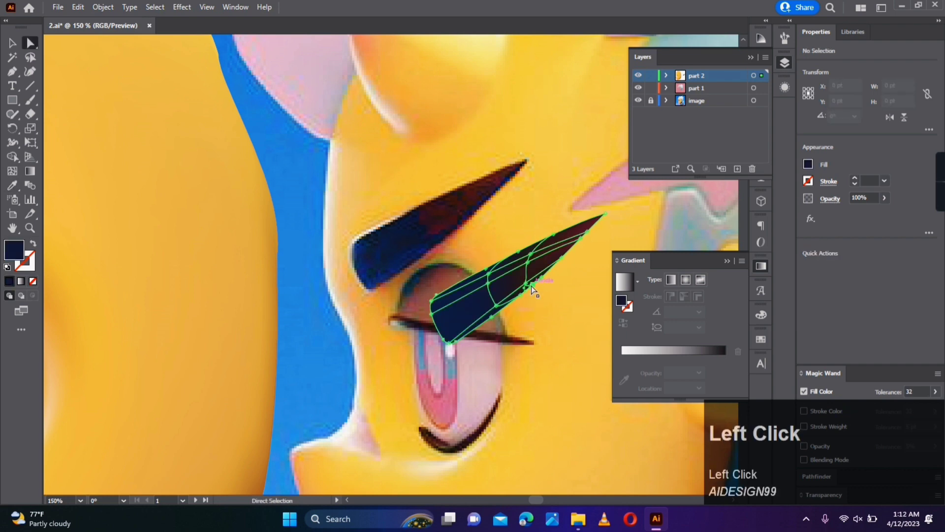
- Darken the mesh points along the eyebrow's lower edge to near-black and deepen the navy with custom fill colours
{"action": "key", "text": "i"}
{"action": "left_click", "coordinate": [410, 213]}
{"action": "key", "text": "a"}
{"action": "double_click", "coordinate": [13, 248]}
{"action": "left_click", "coordinate": [619, 376]}
{"action": "left_click", "coordinate": [802, 233]}
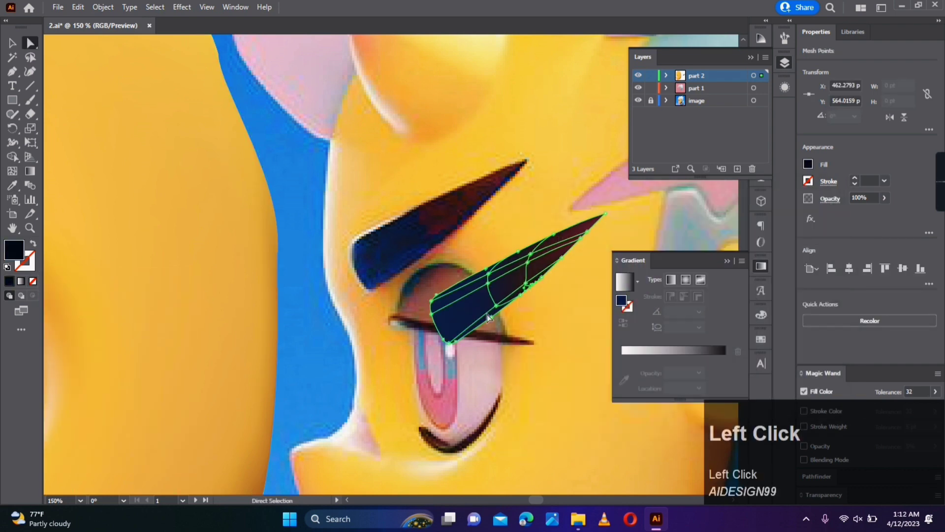
{"action": "double_click", "coordinate": [19, 253]}
{"action": "left_click", "coordinate": [612, 365]}
{"action": "left_click", "coordinate": [802, 234]}
{"action": "key", "text": "a"}
{"action": "left_click", "coordinate": [524, 342]}
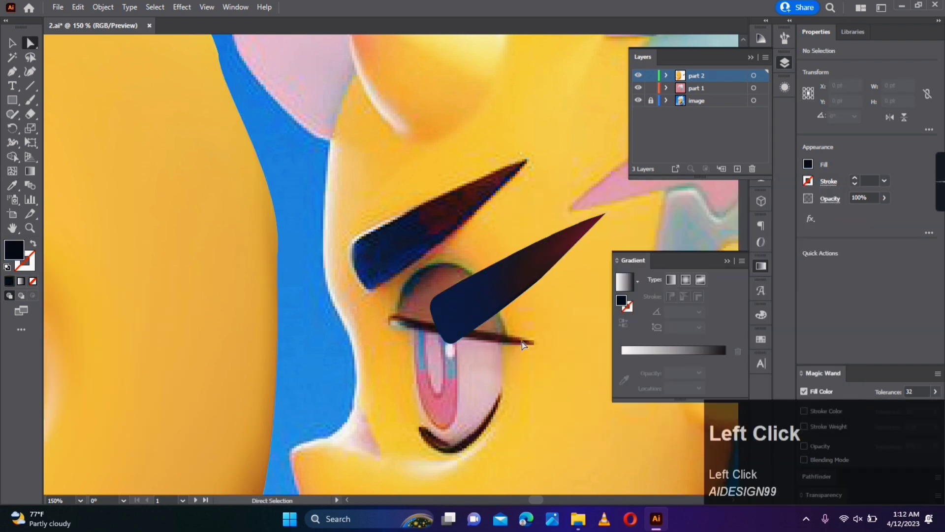
- Add further mesh lines close to the eyebrow's lower and upper edges
{"action": "scroll", "coordinate": [525, 320], "scroll_direction": "up", "scroll_amount": 4}
{"action": "left_click", "coordinate": [433, 247]}
{"action": "left_click", "coordinate": [13, 171]}
{"action": "left_click", "coordinate": [444, 267]}
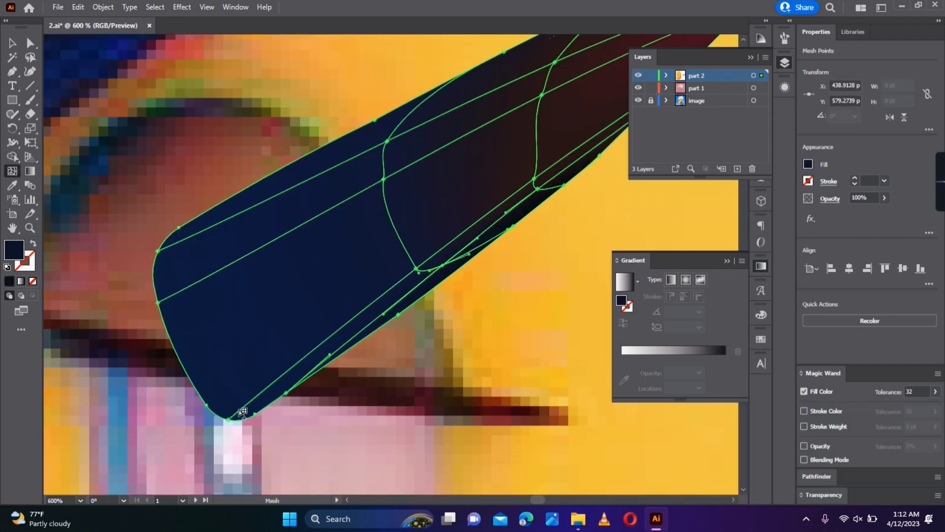
{"action": "left_click", "coordinate": [400, 125]}
- Colour the mesh points along the eyebrow's upper edge near-black and check the lower edge points
{"action": "scroll", "coordinate": [399, 125], "scroll_direction": "down", "scroll_amount": 2}
{"action": "left_click", "coordinate": [30, 44]}
{"action": "left_click", "coordinate": [423, 84]}
{"action": "key", "text": "space"}
{"action": "left_click_drag", "start_coordinate": [491, 89], "coordinate": [448, 136]}
{"action": "left_click", "coordinate": [480, 100]}
{"action": "key", "text": "a"}
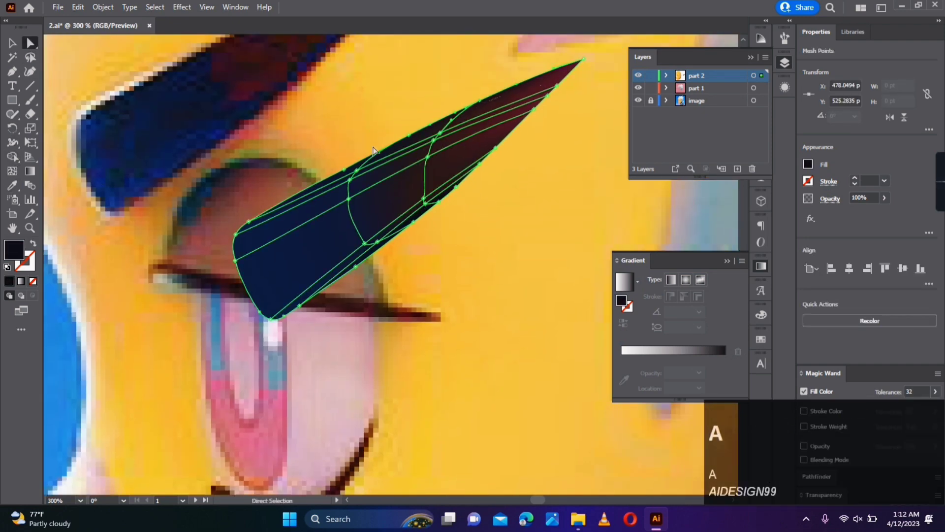
{"action": "key", "text": "a"}
{"action": "left_click", "coordinate": [300, 305]}
{"action": "left_click", "coordinate": [333, 300]}
{"action": "scroll", "coordinate": [333, 315], "scroll_direction": "down", "scroll_amount": 2}
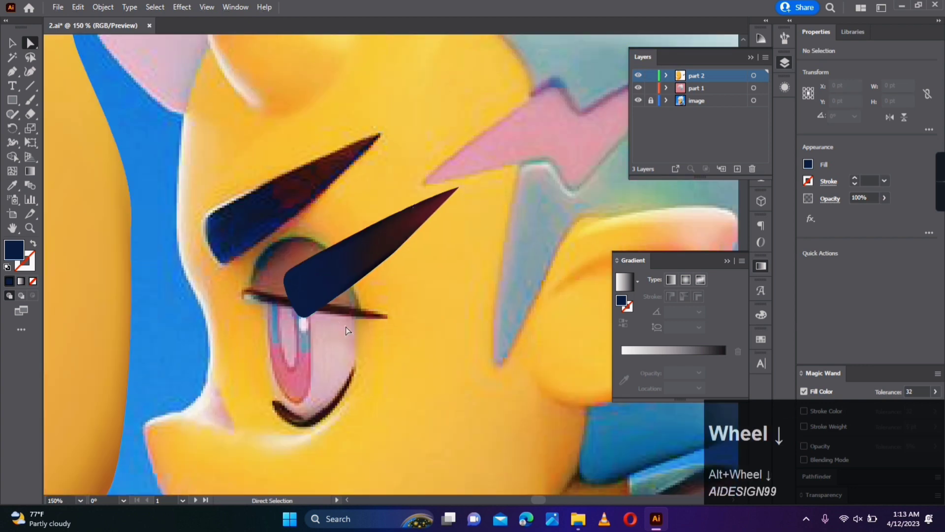
- Add mesh lines across the eyebrow's blunt end and colour the new points with the sampled navy
{"action": "scroll", "coordinate": [344, 330], "scroll_direction": "up", "scroll_amount": 1}
{"action": "left_click", "coordinate": [13, 171]}
{"action": "left_click", "coordinate": [270, 272]}
{"action": "left_click", "coordinate": [276, 271]}
{"action": "key", "text": "i"}
{"action": "left_click", "coordinate": [274, 271]}
{"action": "key", "text": "a"}
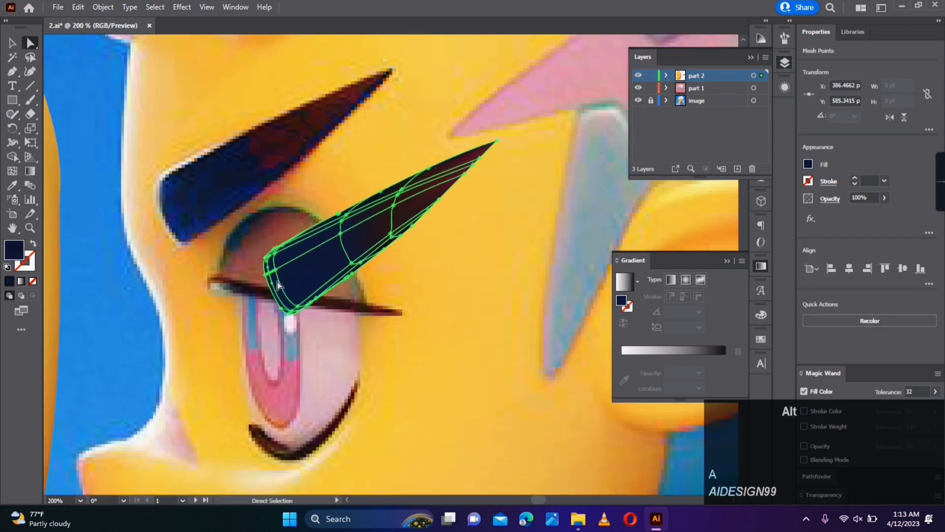
- Select the outer mesh points around the eyebrow's blunt end and set their fill to near-black 0B0C19
{"action": "scroll", "coordinate": [278, 283], "scroll_direction": "up", "scroll_amount": 4}
{"action": "left_click", "coordinate": [259, 264]}
{"action": "left_click_drag", "start_coordinate": [276, 362], "coordinate": [341, 425]}
{"action": "key", "text": "i"}
{"action": "left_click", "coordinate": [389, 201]}
{"action": "double_click", "coordinate": [13, 250]}
{"action": "left_click", "coordinate": [618, 366]}
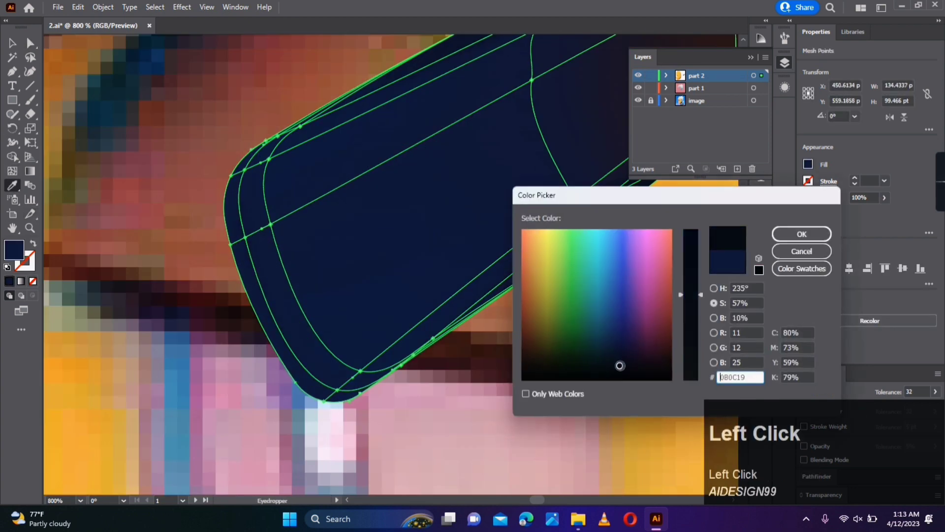
{"action": "left_click", "coordinate": [802, 234]}
- Reposition the mesh points around the eyebrow's blunt end to shape its dark rim evenly
{"action": "left_click", "coordinate": [30, 43]}
{"action": "left_click", "coordinate": [187, 275]}
{"action": "mouse_move", "coordinate": [360, 374]}
{"action": "left_mouse_down"}
{"action": "mouse_move", "coordinate": [433, 339]}
{"action": "mouse_move", "coordinate": [410, 346]}
{"action": "left_mouse_up"}
{"action": "key", "text": "space"}
{"action": "left_click_drag", "start_coordinate": [494, 334], "coordinate": [393, 406]}
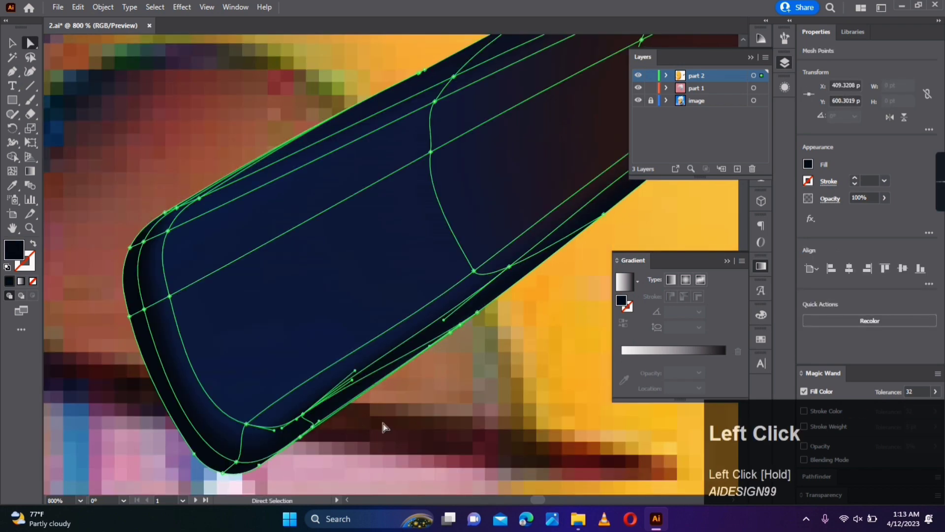
{"action": "left_click_drag", "start_coordinate": [238, 462], "coordinate": [228, 450]}
{"action": "left_click_drag", "start_coordinate": [168, 233], "coordinate": [171, 244]}
{"action": "left_click", "coordinate": [206, 216]}
- Colour the mesh point at the middle of the eyebrow's upper edge with the dark tone beside it
{"action": "left_click_drag", "start_coordinate": [446, 144], "coordinate": [316, 192]}
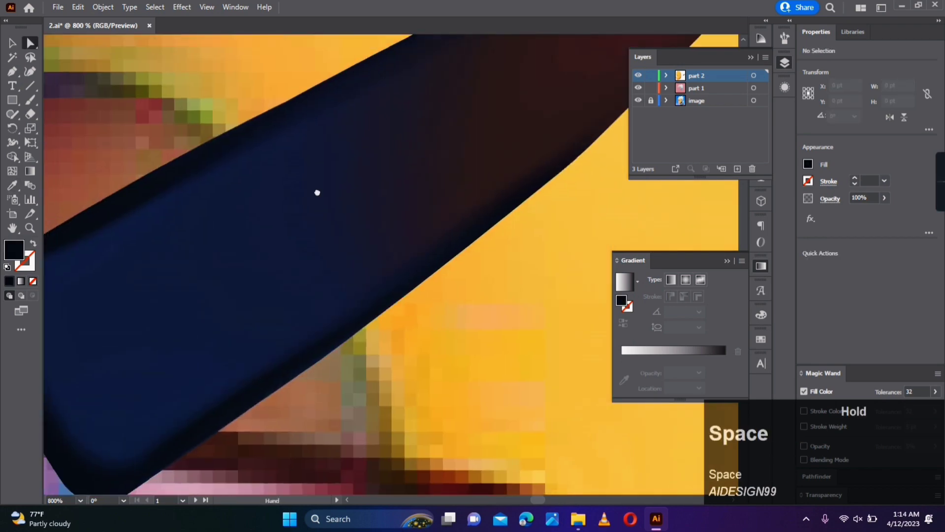
{"action": "left_click", "coordinate": [408, 315]}
{"action": "key", "text": "a"}
{"action": "left_click_drag", "start_coordinate": [490, 219], "coordinate": [408, 350]}
{"action": "left_click", "coordinate": [209, 252]}
{"action": "key", "text": "i"}
{"action": "left_click", "coordinate": [216, 250]}
{"action": "key", "text": "a"}
- Shift the upper mesh points in the eyebrow's red half closer to the upper edge to narrow the dark rim
{"action": "left_click_drag", "start_coordinate": [542, 93], "coordinate": [355, 148]}
{"action": "left_click", "coordinate": [377, 133]}
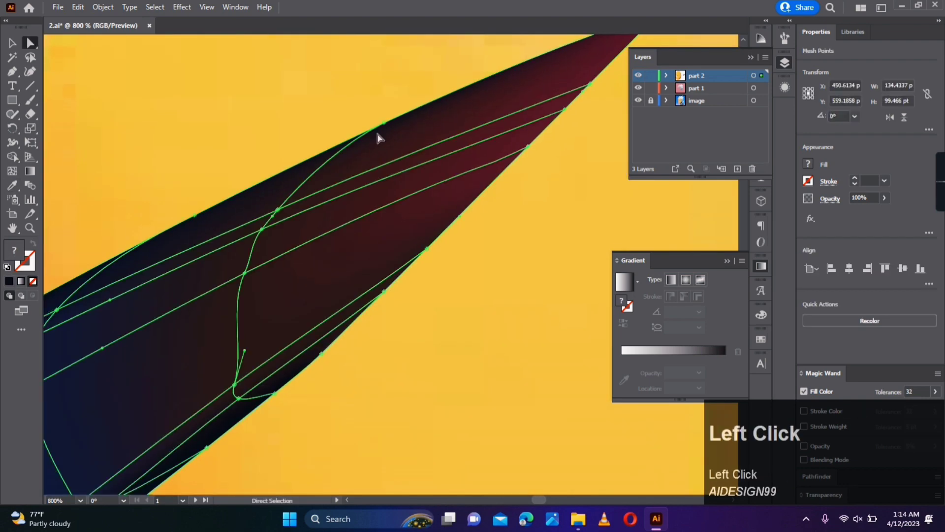
{"action": "left_click_drag", "start_coordinate": [262, 229], "coordinate": [279, 209]}
{"action": "left_click_drag", "start_coordinate": [277, 210], "coordinate": [294, 188]}
{"action": "key", "text": "a"}
{"action": "left_click_drag", "start_coordinate": [418, 362], "coordinate": [353, 415]}
- Add a mesh line near the eyebrow's tip and pull its upper points outward toward the tip
{"action": "key", "text": "u"}
{"action": "left_click", "coordinate": [472, 157]}
{"action": "key", "text": "a"}
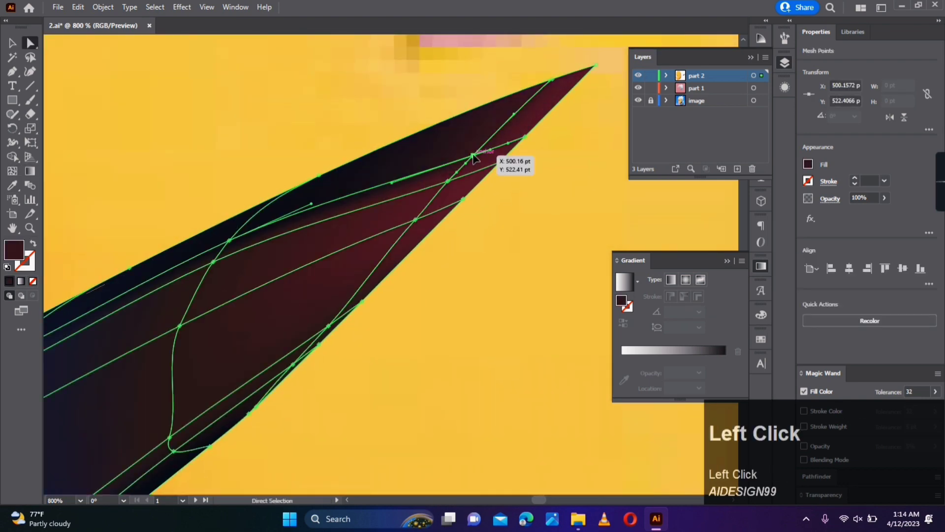
{"action": "left_click_drag", "start_coordinate": [473, 156], "coordinate": [514, 106]}
{"action": "left_click_drag", "start_coordinate": [514, 127], "coordinate": [571, 76]}
{"action": "left_click", "coordinate": [448, 181]}
{"action": "left_click_drag", "start_coordinate": [447, 182], "coordinate": [498, 127]}
{"action": "left_click", "coordinate": [574, 223]}
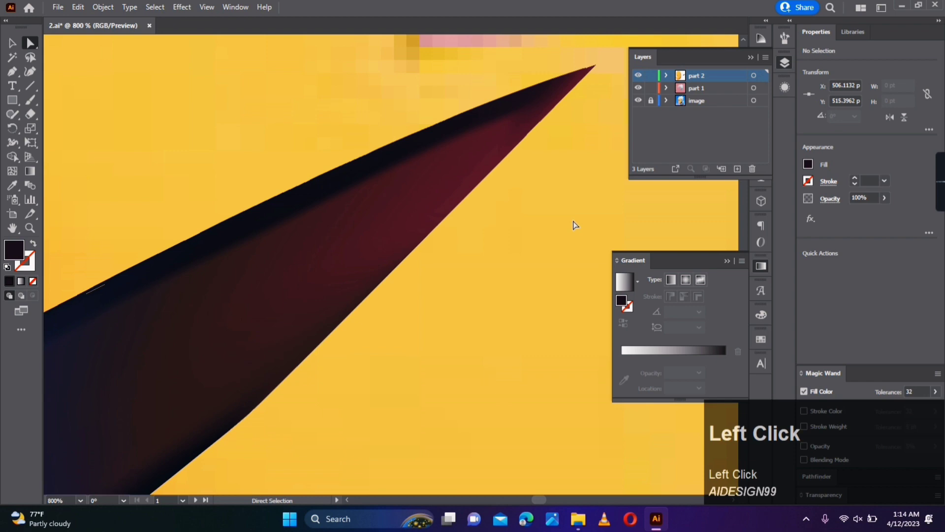
- Move the mesh points on the lower edge near the tip and colour that edge with the sampled near-black
{"action": "left_click", "coordinate": [374, 287]}
{"action": "left_click_drag", "start_coordinate": [328, 326], "coordinate": [316, 312]}
{"action": "left_click", "coordinate": [362, 301]}
{"action": "key", "text": "i"}
{"action": "left_click", "coordinate": [311, 349]}
{"action": "key", "text": "a"}
{"action": "left_click", "coordinate": [425, 286]}
{"action": "left_click_drag", "start_coordinate": [424, 285], "coordinate": [528, 180]}
{"action": "left_click", "coordinate": [567, 94]}
{"action": "left_click_drag", "start_coordinate": [557, 148], "coordinate": [491, 214]}
{"action": "left_click", "coordinate": [558, 93]}
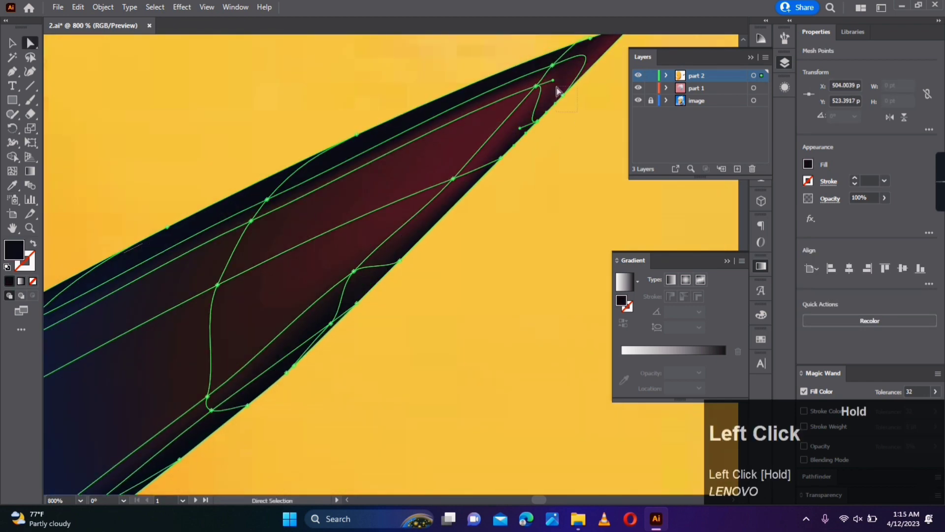
{"action": "left_click", "coordinate": [561, 197]}
- Reposition the mesh points along the upper edge toward the eyebrow's tip to even out the dark outline
{"action": "scroll", "coordinate": [512, 339], "scroll_direction": "down", "scroll_amount": 5}
{"action": "scroll", "coordinate": [510, 295], "scroll_direction": "up", "scroll_amount": 3}
{"action": "left_click_drag", "start_coordinate": [511, 260], "coordinate": [433, 377]}
{"action": "scroll", "coordinate": [390, 249], "scroll_direction": "up", "scroll_amount": 2}
{"action": "left_click", "coordinate": [317, 242]}
{"action": "left_click", "coordinate": [608, 104]}
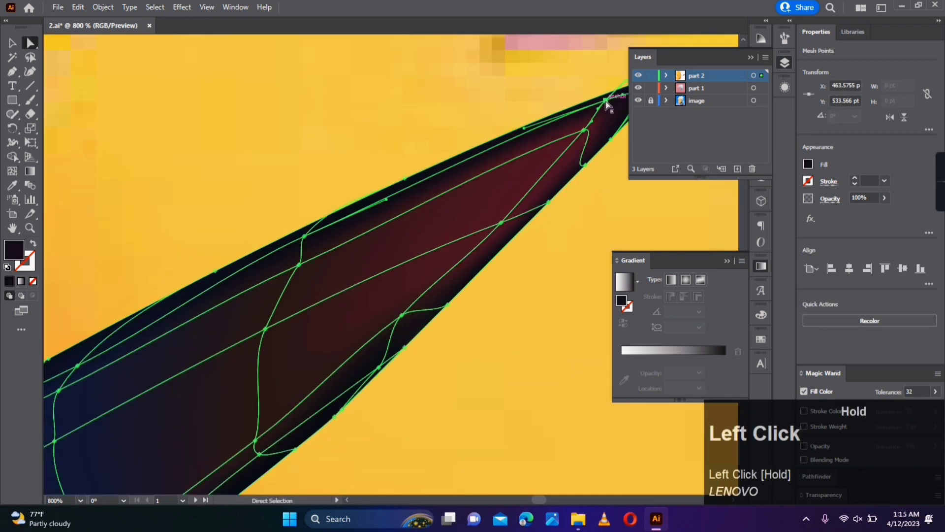
- Move the inner navy mesh points nearer the lower edge of the eyebrow's blunt half to slim its dark rim
{"action": "left_click_drag", "start_coordinate": [276, 305], "coordinate": [446, 257]}
{"action": "left_click", "coordinate": [238, 314]}
{"action": "left_click", "coordinate": [211, 316]}
{"action": "left_click_drag", "start_coordinate": [238, 315], "coordinate": [348, 91]}
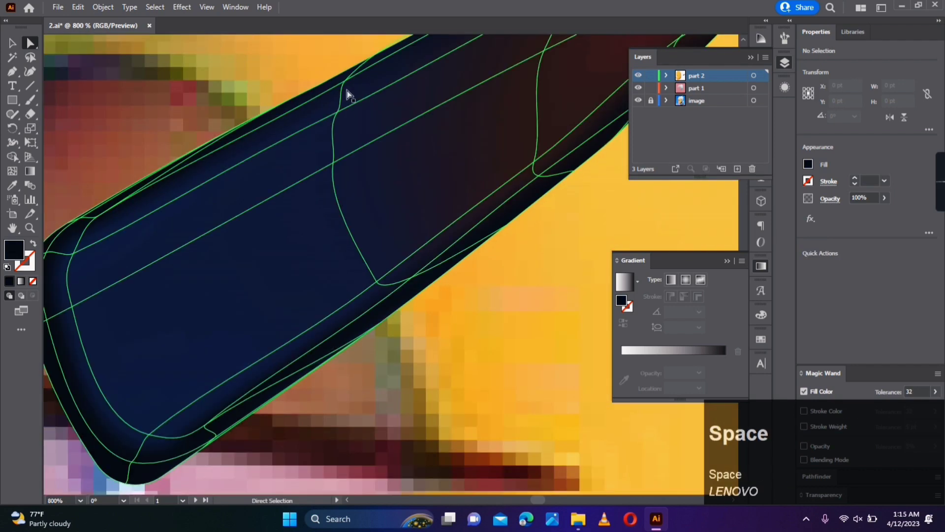
{"action": "left_click", "coordinate": [414, 278]}
{"action": "left_click_drag", "start_coordinate": [377, 282], "coordinate": [385, 283]}
{"action": "left_click_drag", "start_coordinate": [147, 435], "coordinate": [150, 437]}
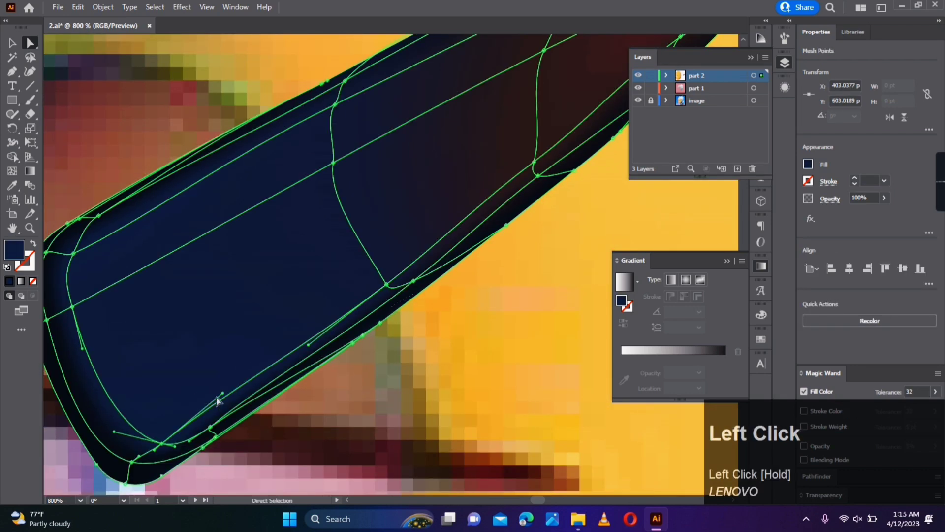
- Reposition the mesh points along the lower edge of the eyebrow, between its blunt half and the tip
{"action": "left_click", "coordinate": [566, 197]}
{"action": "left_click", "coordinate": [419, 311]}
{"action": "left_click_drag", "start_coordinate": [571, 152], "coordinate": [384, 348]}
{"action": "left_click_drag", "start_coordinate": [571, 190], "coordinate": [397, 314]}
{"action": "left_click", "coordinate": [395, 314]}
{"action": "scroll", "coordinate": [509, 313], "scroll_direction": "down", "scroll_amount": 5}
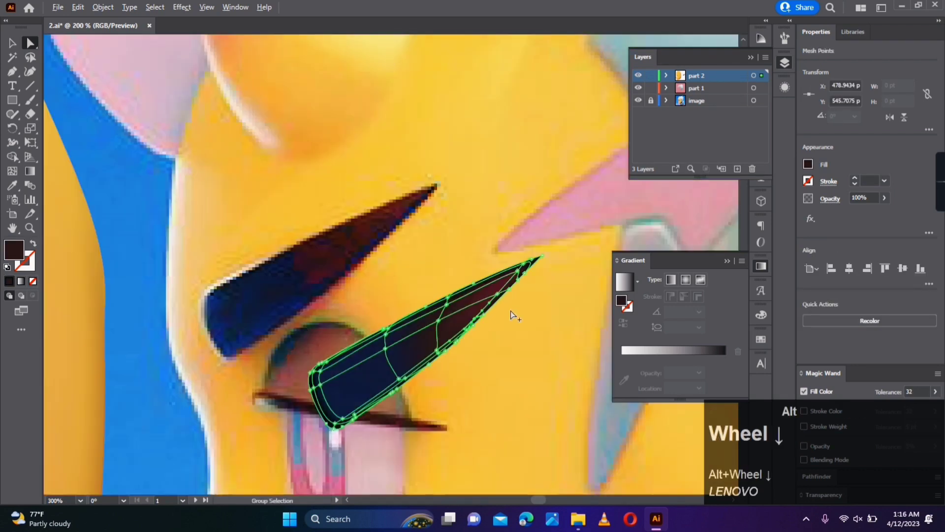
- Recolour a mesh point in the middle of the eyebrow with dark navy sampled from the reference eyebrow, and deselect the mesh
{"action": "left_click", "coordinate": [511, 312]}
{"action": "left_click_drag", "start_coordinate": [510, 311], "coordinate": [551, 287]}
{"action": "scroll", "coordinate": [441, 323], "scroll_direction": "up", "scroll_amount": 1}
{"action": "left_click", "coordinate": [464, 314]}
{"action": "left_click", "coordinate": [464, 301], "text": "shift"}
{"action": "key", "text": "i"}
{"action": "left_click", "coordinate": [354, 239]}
{"action": "key", "text": "a"}
{"action": "left_click", "coordinate": [586, 387]}
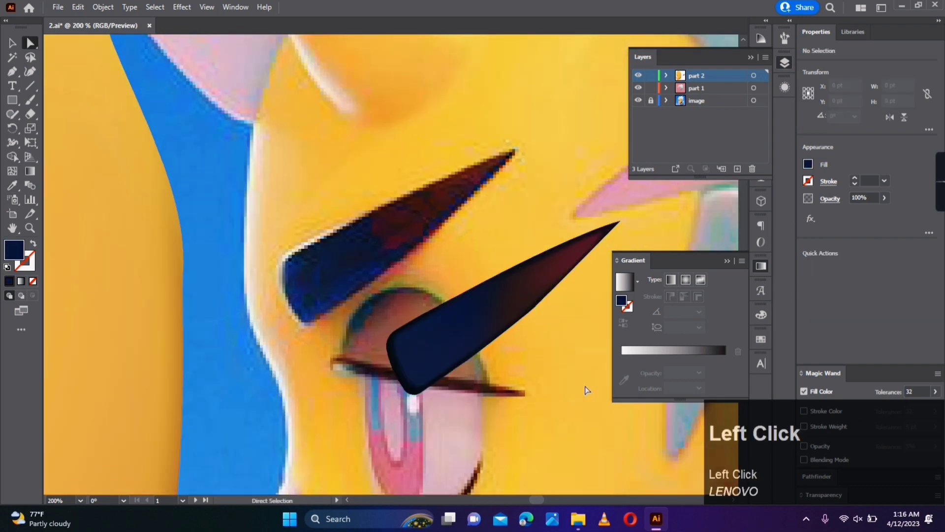
- Move the finished eyebrow mesh onto the reference eyebrow above the eye
{"action": "key", "text": "v"}
{"action": "scroll", "coordinate": [518, 396], "scroll_direction": "down", "scroll_amount": 3}
{"action": "left_click_drag", "start_coordinate": [503, 372], "coordinate": [469, 347]}
{"action": "scroll", "coordinate": [506, 423], "scroll_direction": "up", "scroll_amount": 2}
- Trace the whole eye as a closed oval path with the Pen tool, swapping its fill to an outline stroke
{"action": "key", "text": "p"}
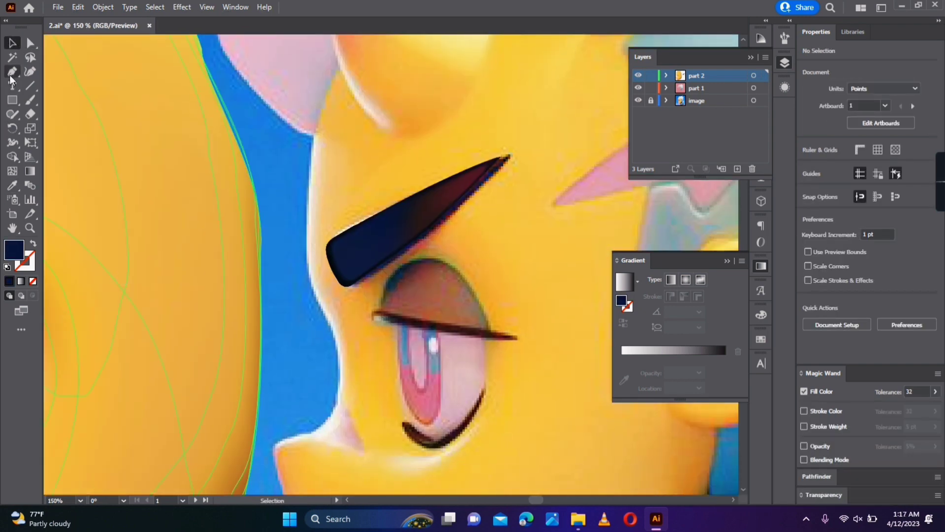
{"action": "left_click", "coordinate": [486, 319]}
{"action": "left_click_drag", "start_coordinate": [385, 471], "coordinate": [381, 477]}
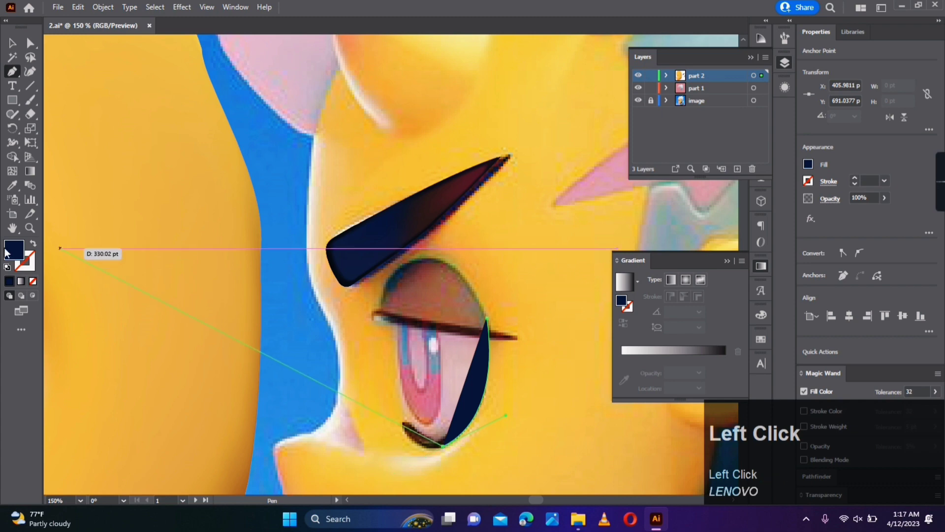
{"action": "key", "text": "shift+x"}
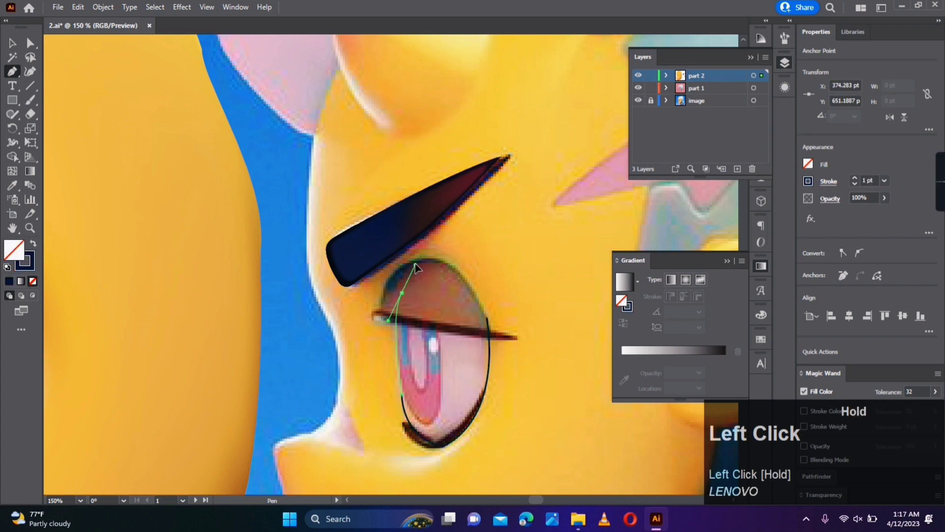
- Adjust the eye outline's anchors and handles and round its side and lower corners to fit the reference eye
{"action": "left_click", "coordinate": [30, 44]}
{"action": "scroll", "coordinate": [436, 374], "scroll_direction": "up", "scroll_amount": 2}
{"action": "left_click_drag", "start_coordinate": [369, 415], "coordinate": [331, 264]}
{"action": "key", "text": "space"}
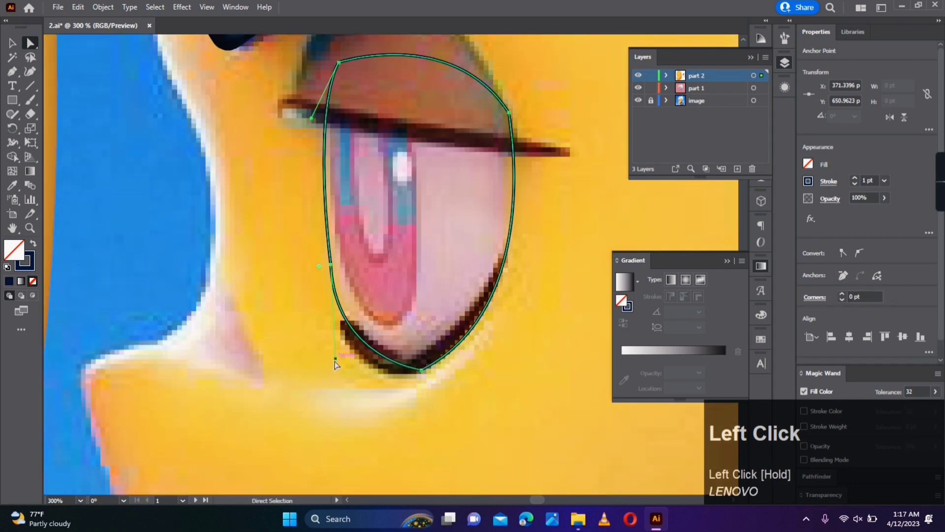
{"action": "left_click_drag", "start_coordinate": [335, 364], "coordinate": [349, 370]}
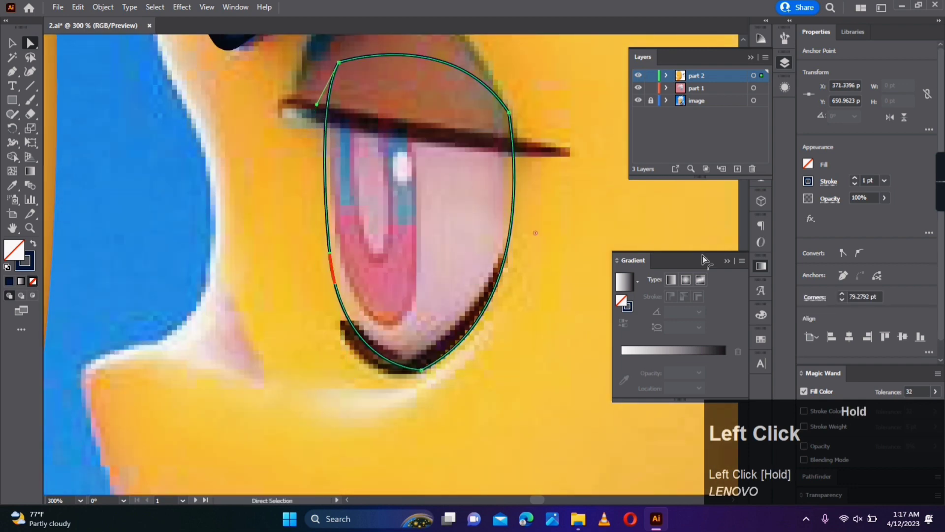
{"action": "left_click_drag", "start_coordinate": [509, 112], "coordinate": [501, 107]}
{"action": "left_click", "coordinate": [422, 358]}
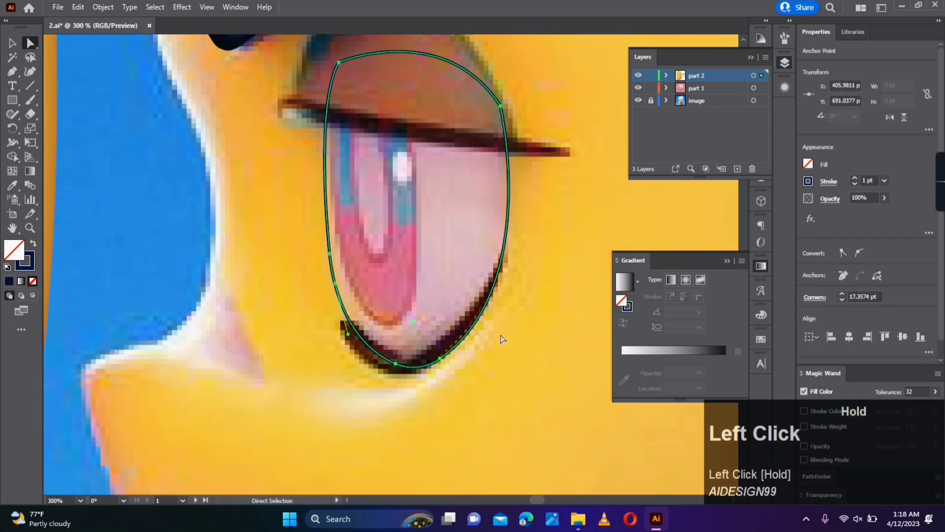
{"action": "left_click", "coordinate": [501, 336]}
- Fill the eye shape with pale pink sampled from the white of the reference eye
{"action": "left_click", "coordinate": [499, 270]}
{"action": "key", "text": "i"}
{"action": "left_click", "coordinate": [492, 196]}
{"action": "key", "text": "a"}
- Add a mesh point at the centre of the eye shape and colour it with a sampled lighter pink, viewing the part 2 layer as outlines
{"action": "left_click", "coordinate": [638, 76], "text": "ctrl"}
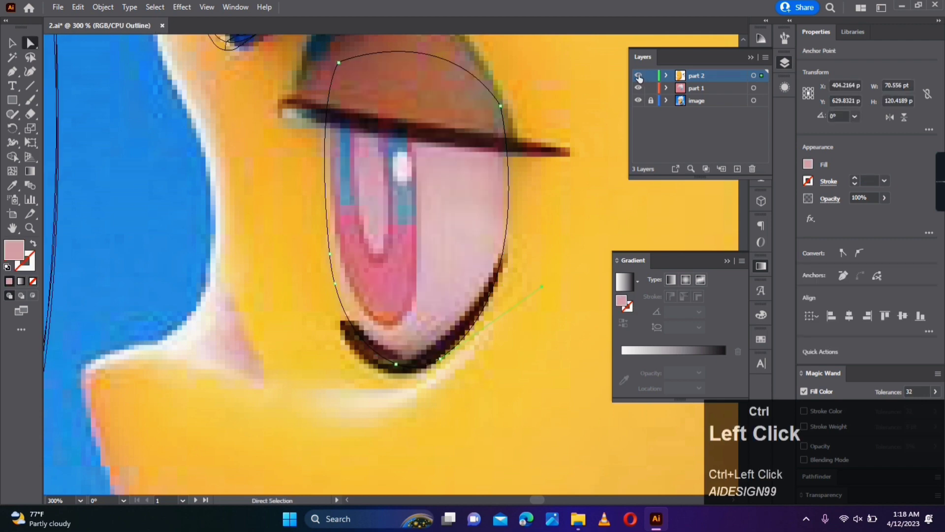
{"action": "left_click", "coordinate": [639, 77], "text": "ctrl"}
{"action": "left_click", "coordinate": [12, 171]}
{"action": "left_click", "coordinate": [410, 202]}
{"action": "left_click", "coordinate": [639, 76], "text": "ctrl"}
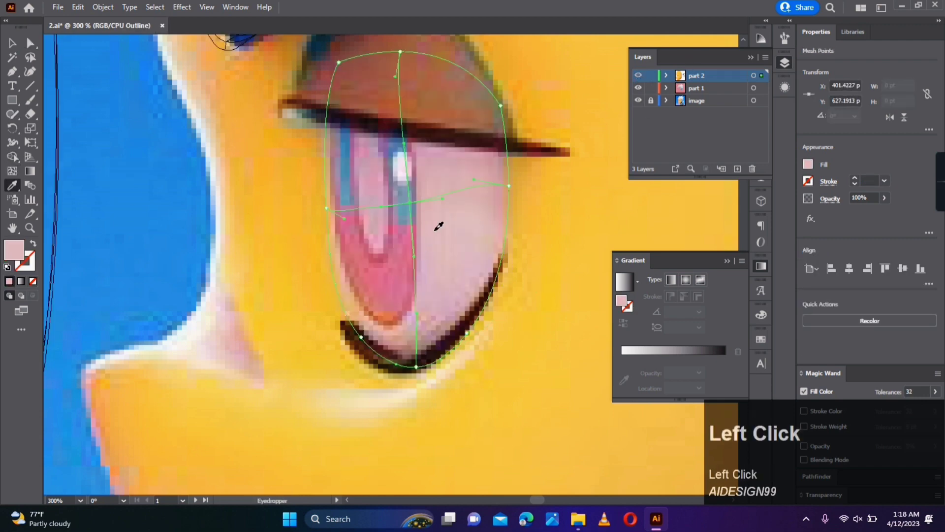
{"action": "left_click", "coordinate": [539, 78]}
- Trace the brown upper eyelid as a closed shape with the Pen tool, along its arch and back along the dark lash line
{"action": "scroll", "coordinate": [543, 273], "scroll_direction": "down", "scroll_amount": 1}
{"action": "left_click_drag", "start_coordinate": [532, 236], "coordinate": [500, 329]}
{"action": "scroll", "coordinate": [428, 269], "scroll_direction": "up", "scroll_amount": 1}
{"action": "left_click", "coordinate": [13, 72]}
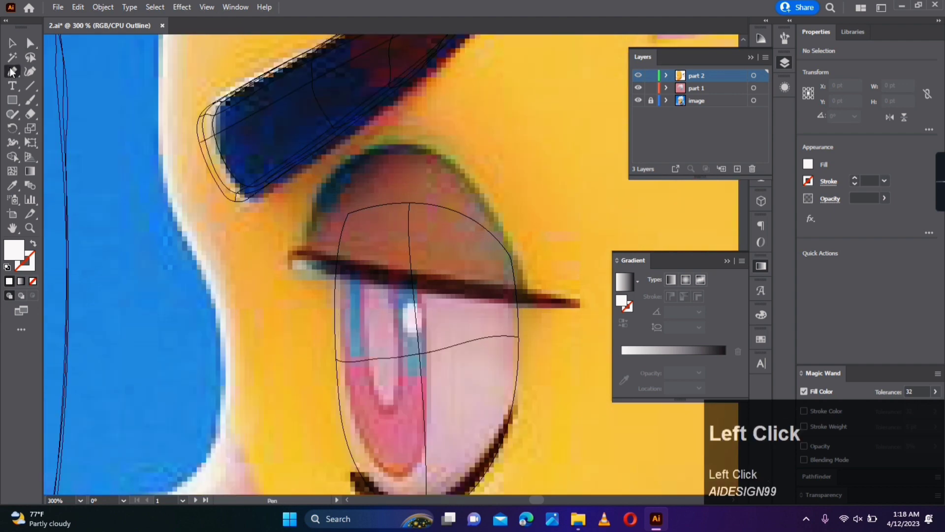
{"action": "left_click", "coordinate": [302, 255]}
{"action": "left_click_drag", "start_coordinate": [511, 139], "coordinate": [515, 138]}
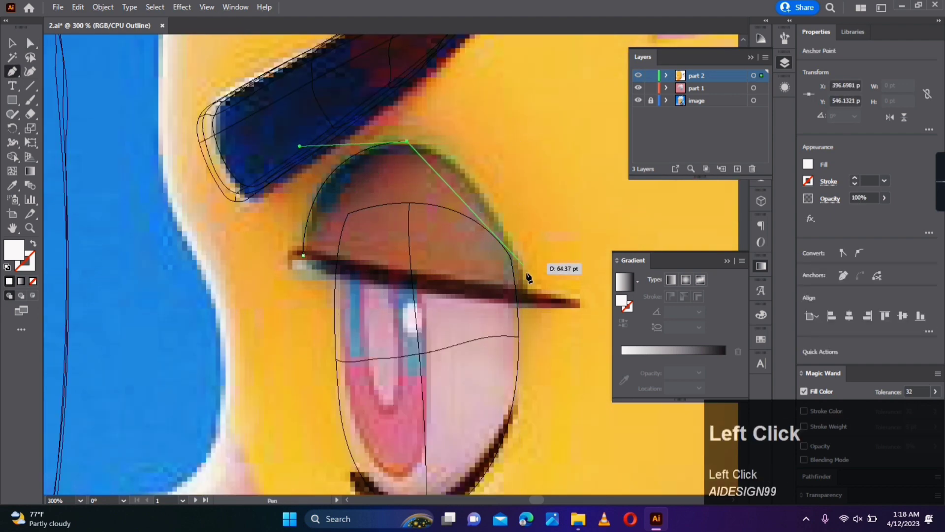
{"action": "left_click_drag", "start_coordinate": [571, 441], "coordinate": [571, 441]}
{"action": "left_click", "coordinate": [528, 290]}
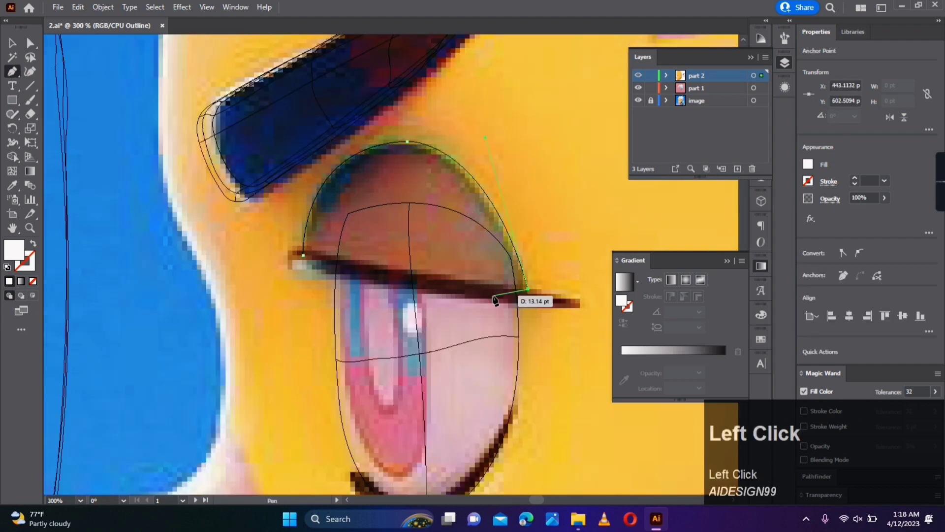
{"action": "left_click", "coordinate": [473, 289]}
{"action": "left_click", "coordinate": [318, 267]}
{"action": "left_click", "coordinate": [303, 255]}
- Round the eyelid's outer lower corner and reshape its arch to follow the reference
{"action": "key", "text": "a"}
{"action": "left_click", "coordinate": [468, 172]}
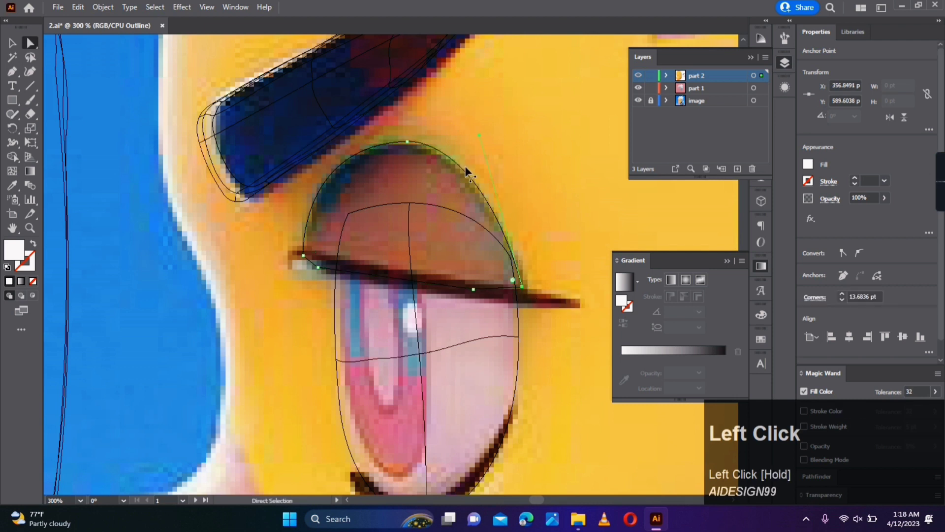
{"action": "left_click_drag", "start_coordinate": [500, 150], "coordinate": [499, 151]}
{"action": "left_click", "coordinate": [408, 142]}
{"action": "left_click_drag", "start_coordinate": [407, 152], "coordinate": [404, 292]}
{"action": "left_click", "coordinate": [455, 168]}
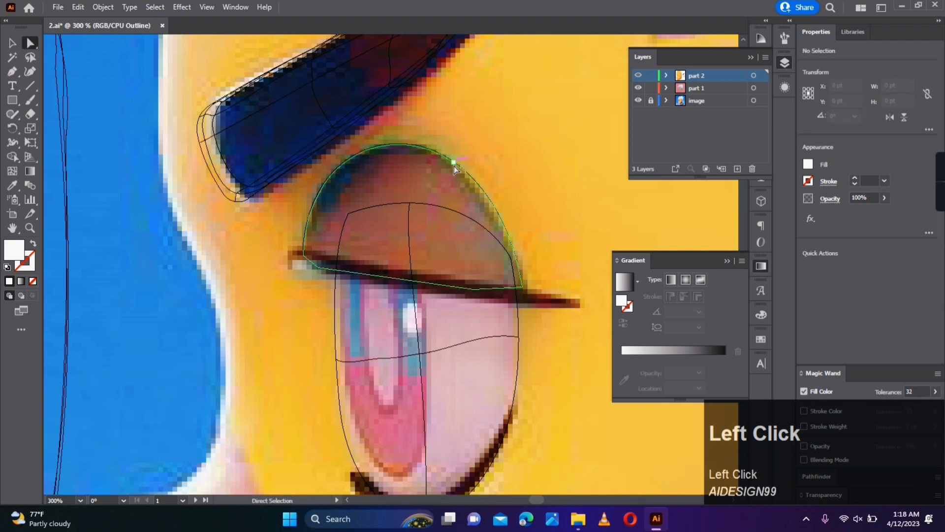
{"action": "left_click", "coordinate": [453, 163]}
- Add a vertical and a horizontal mesh line across the eyelid and colour their points with sampled browns
{"action": "key", "text": "u"}
{"action": "left_click", "coordinate": [440, 283]}
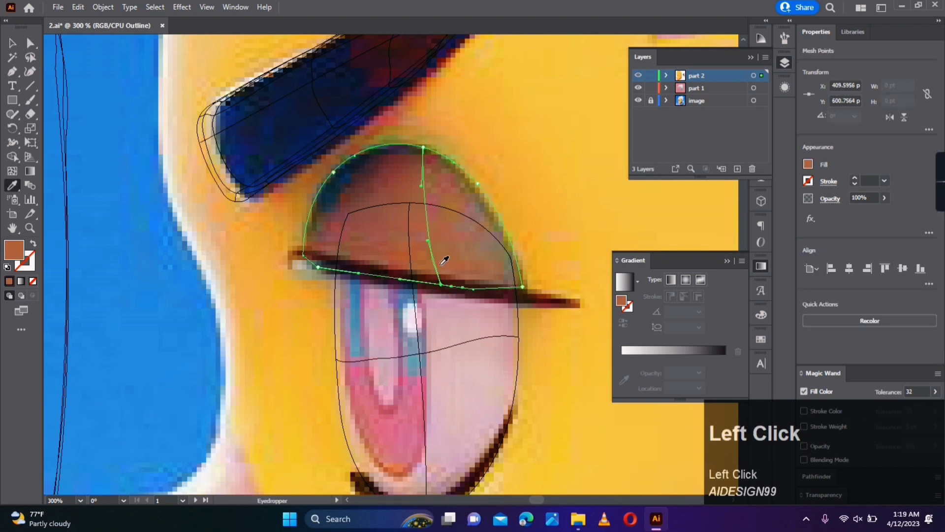
{"action": "key", "text": "a"}
{"action": "left_click", "coordinate": [17, 174]}
{"action": "left_click", "coordinate": [306, 232]}
{"action": "key", "text": "a"}
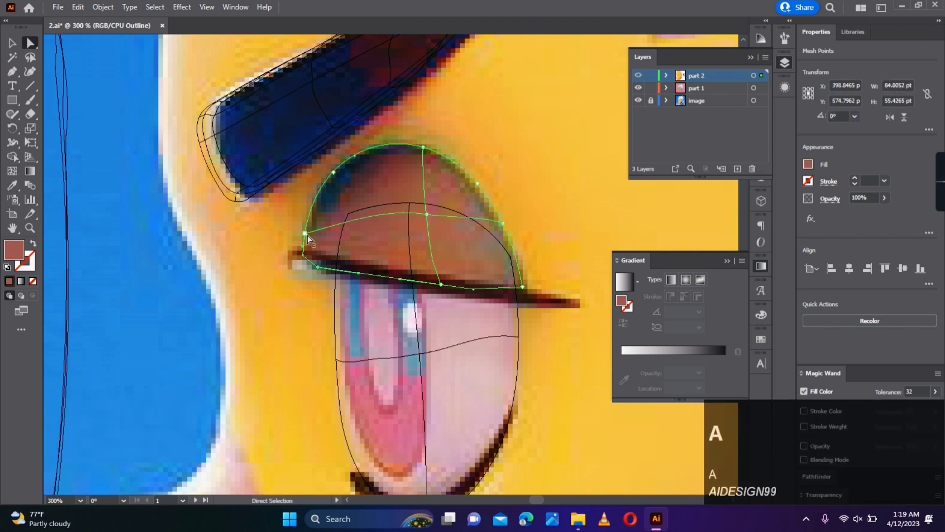
- Add a mesh line beside the eyelid's inner edge with sampled navy at its top, and colour the outer points with sampled browns
{"action": "left_click", "coordinate": [351, 158]}
{"action": "key", "text": "a"}
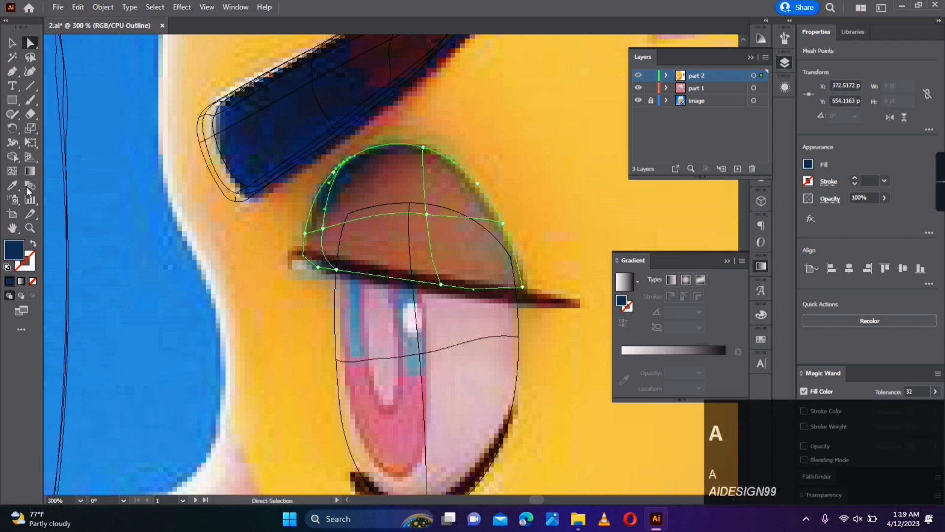
{"action": "key", "text": "i"}
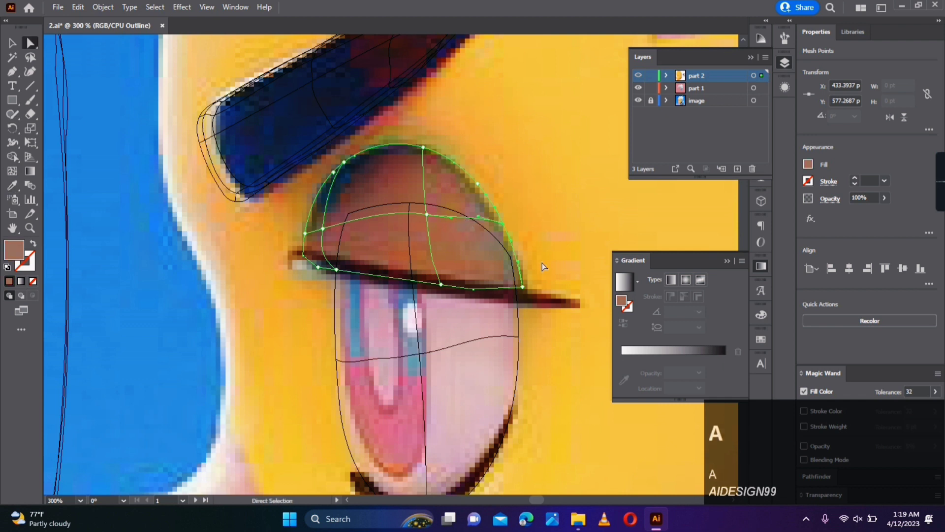
{"action": "key", "text": "i"}
{"action": "left_click", "coordinate": [470, 240]}
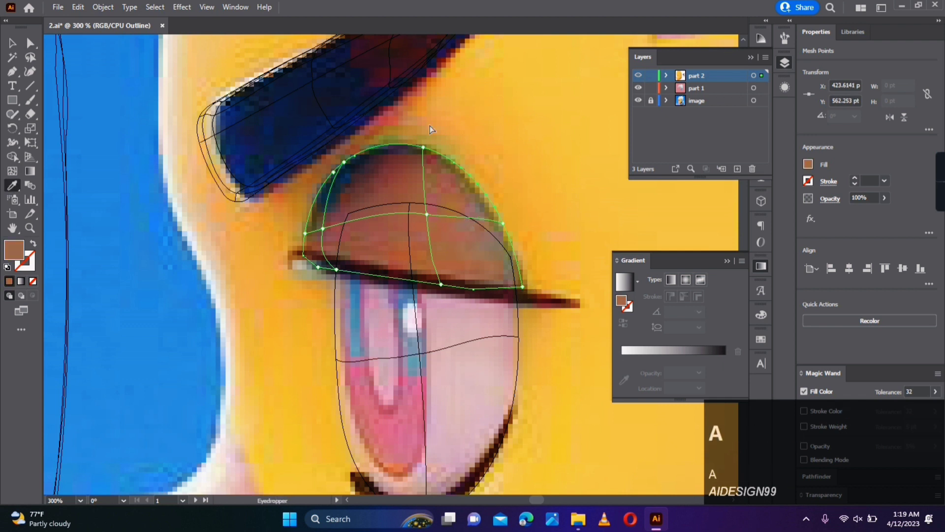
{"action": "left_click", "coordinate": [639, 77], "text": "ctrl"}
{"action": "left_click", "coordinate": [638, 77], "text": "ctrl"}
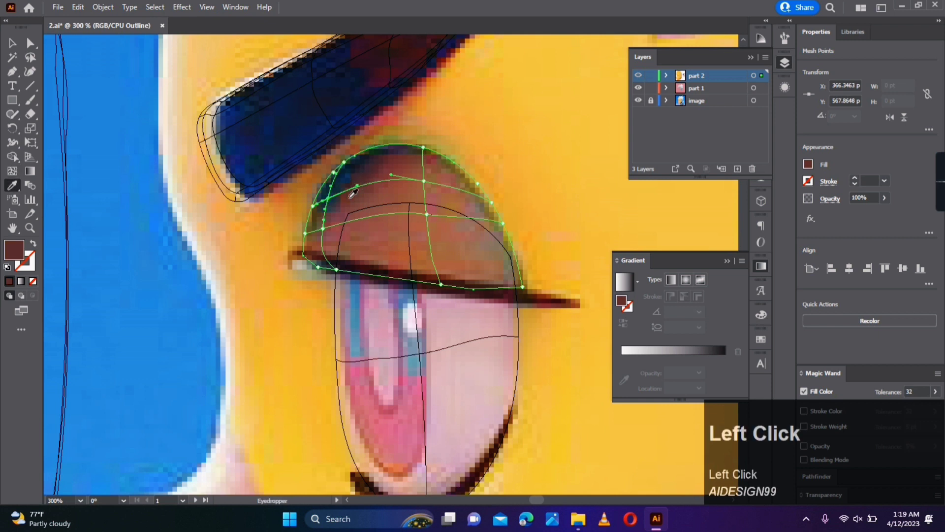
- Reposition the inner and central points of the eyelid's upper mesh row to curve around the dark corner, using sampled brown at the centre
{"action": "key", "text": "a"}
{"action": "mouse_move", "coordinate": [353, 194]}
{"action": "left_mouse_down"}
{"action": "mouse_move", "coordinate": [358, 201]}
{"action": "mouse_move", "coordinate": [354, 191]}
{"action": "left_mouse_up"}
{"action": "left_click_drag", "start_coordinate": [424, 181], "coordinate": [429, 184]}
{"action": "key", "text": "a"}
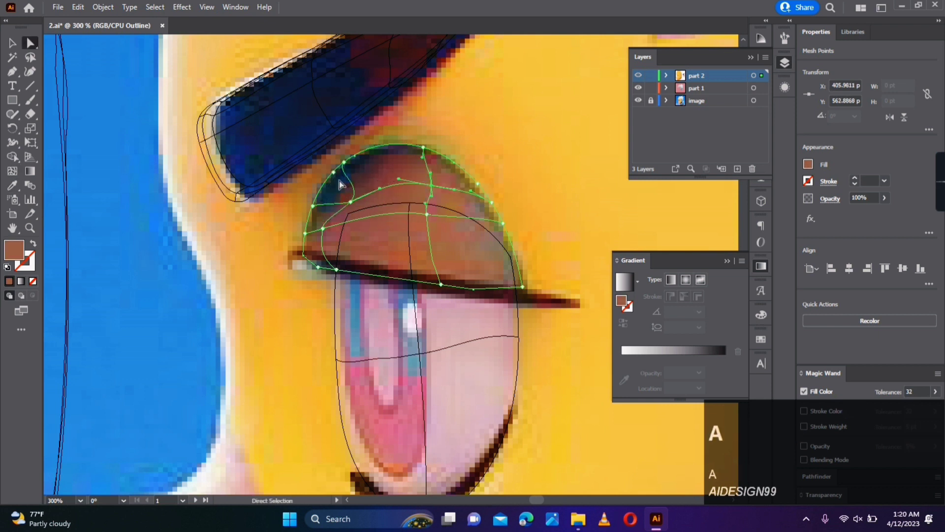
- Add a mesh row just below the eyelid's top edge and colour it and the top-edge centre with sampled dark tones
{"action": "left_click", "coordinate": [10, 172]}
{"action": "left_click", "coordinate": [344, 179]}
{"action": "key", "text": "a"}
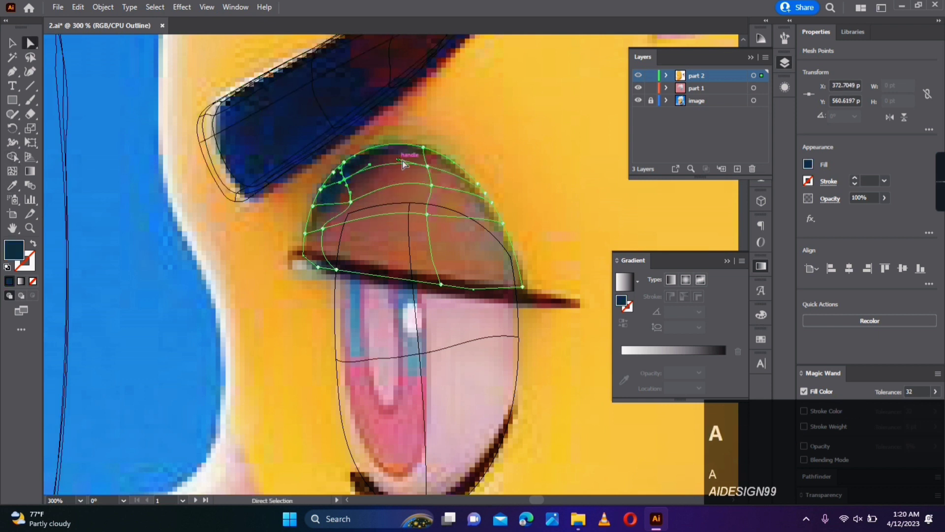
{"action": "left_click", "coordinate": [427, 166]}
{"action": "key", "text": "i"}
{"action": "key", "text": "a"}
{"action": "left_click", "coordinate": [424, 147]}
{"action": "key", "text": "i"}
{"action": "key", "text": "a"}
{"action": "left_click", "coordinate": [427, 128], "text": "ctrl"}
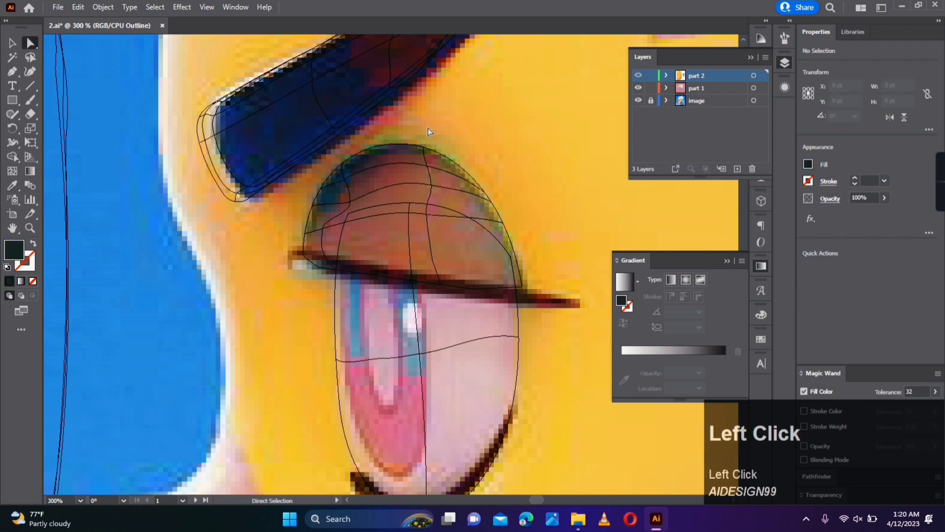
- Trace the dark upper lash line as a thin closed shape along the eyelid's lower edge with the Pen tool
{"action": "key", "text": "ctrl+y"}
{"action": "left_click", "coordinate": [14, 46]}
{"action": "left_click", "coordinate": [638, 75], "text": "ctrl"}
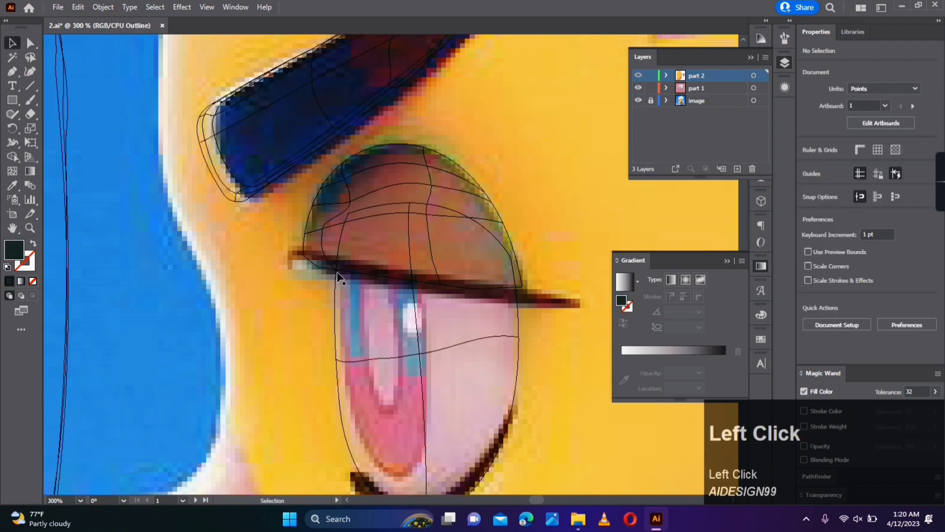
{"action": "key", "text": "p"}
{"action": "left_click", "coordinate": [293, 248]}
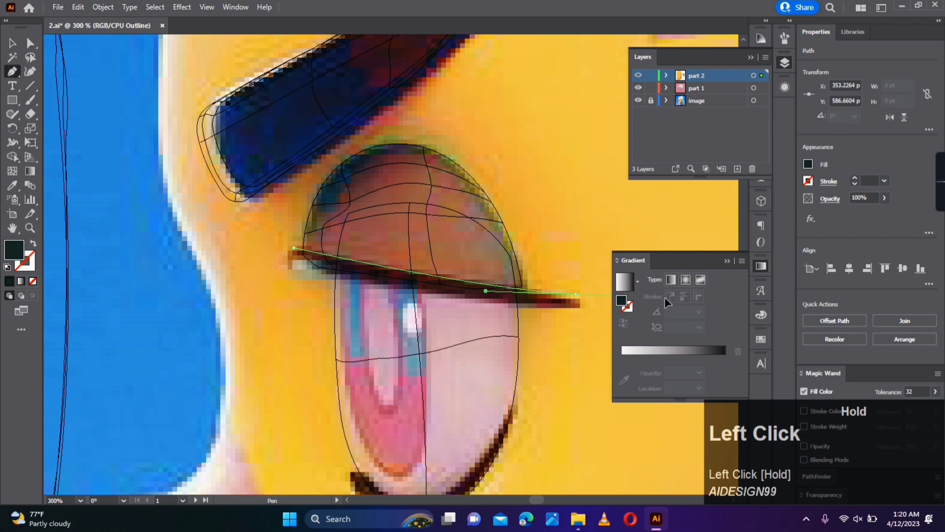
{"action": "left_click", "coordinate": [576, 294]}
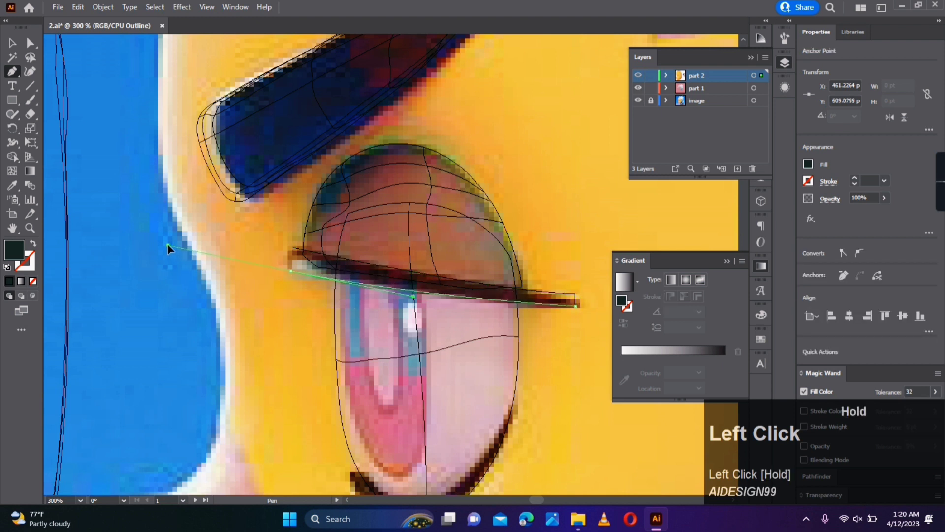
- Round the blunt inner end of the upper lash line and fill the shape with sampled dark maroon
{"action": "left_click", "coordinate": [30, 44]}
{"action": "left_click", "coordinate": [298, 266]}
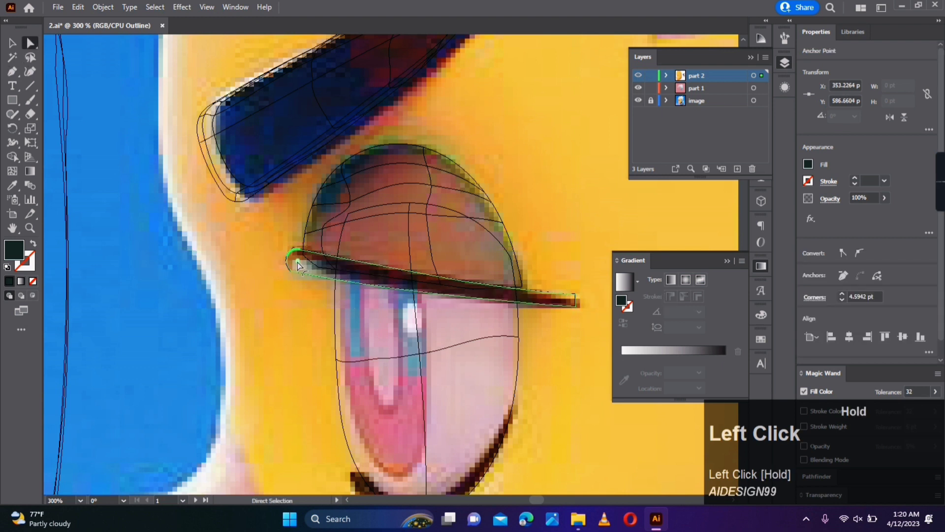
{"action": "left_click_drag", "start_coordinate": [302, 263], "coordinate": [302, 263]}
{"action": "key", "text": "i"}
{"action": "left_click", "coordinate": [311, 263]}
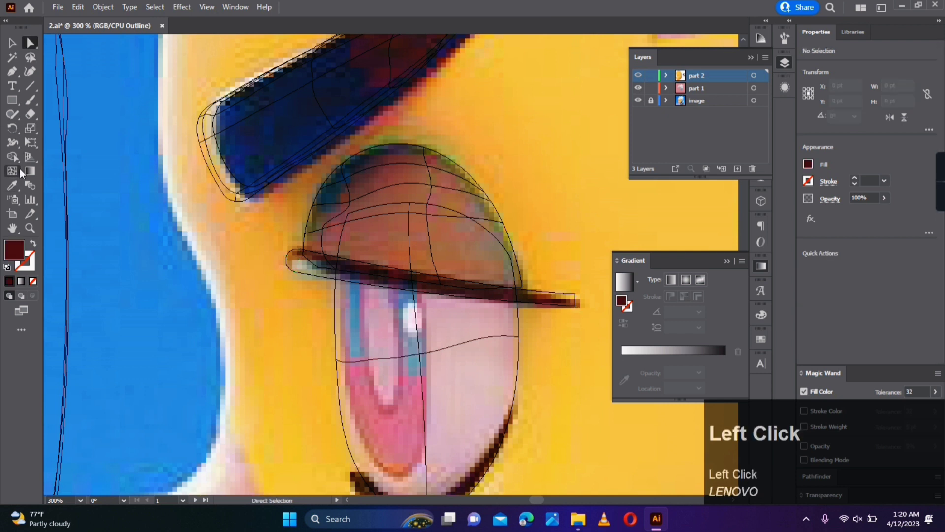
- Add mesh points to the upper lash line, coloured with beige at the rounded end and sampled dark maroon near the middle
{"action": "key", "text": "ctrl+y"}
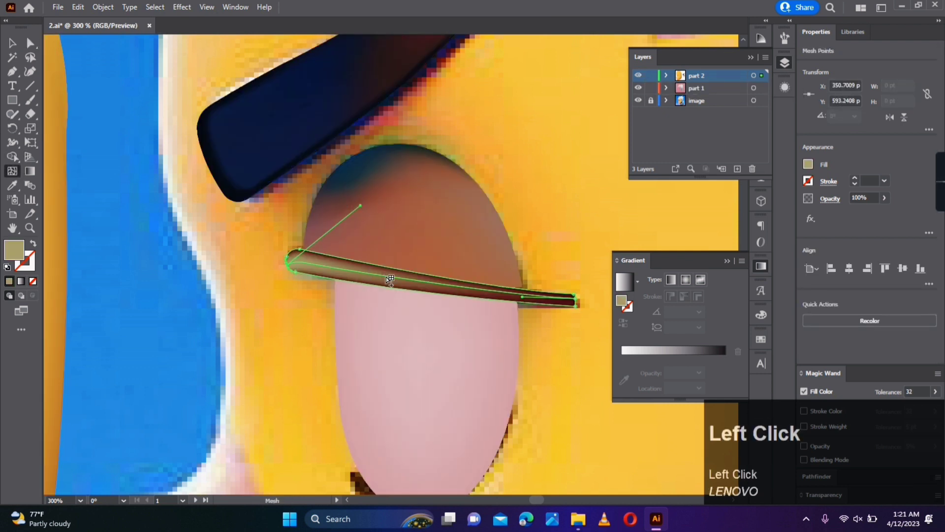
{"action": "left_click", "coordinate": [390, 280]}
{"action": "key", "text": "ctrl+y"}
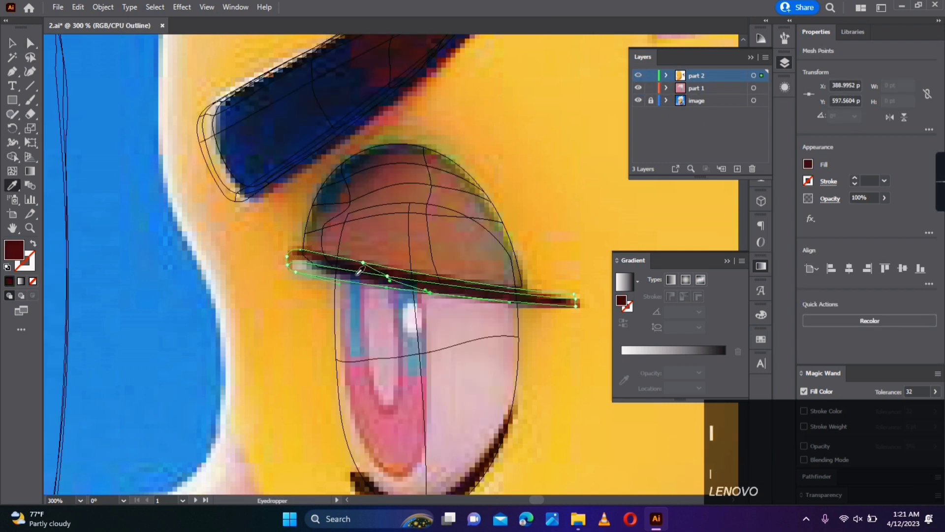
- Trace the dark lower lash line as a closed curved shape beneath the eye with the Pen tool
{"action": "left_click_drag", "start_coordinate": [395, 338], "coordinate": [363, 162]}
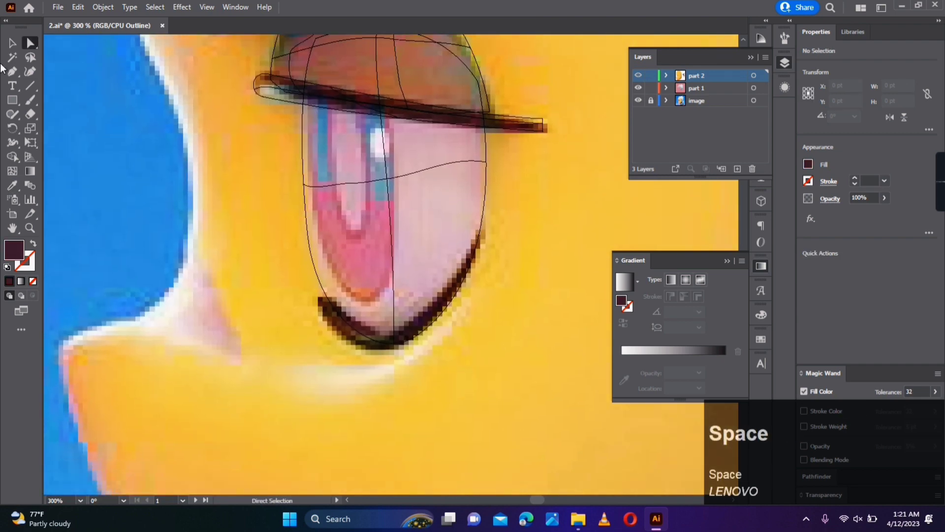
{"action": "left_click", "coordinate": [328, 298]}
{"action": "left_click_drag", "start_coordinate": [433, 301], "coordinate": [478, 236]}
{"action": "key", "text": "ctrl+z"}
{"action": "left_click_drag", "start_coordinate": [384, 335], "coordinate": [407, 340]}
{"action": "left_click", "coordinate": [384, 335]}
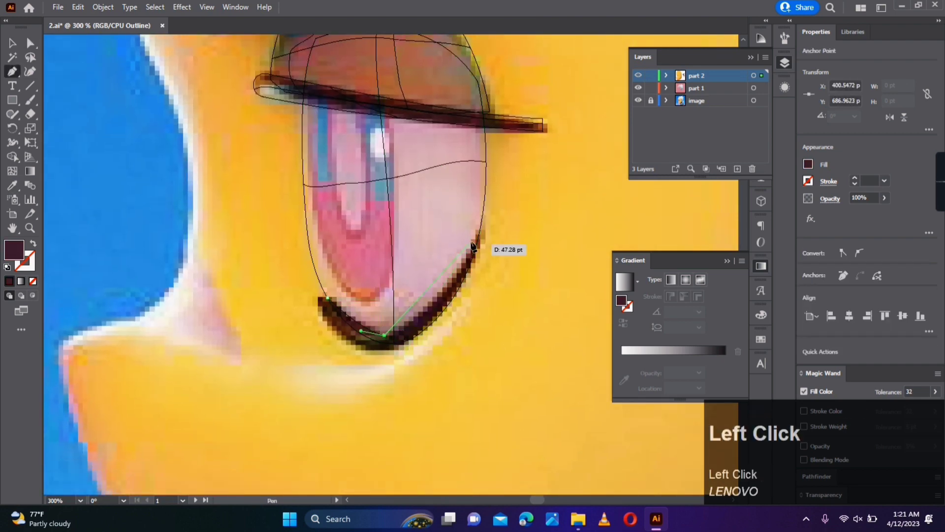
{"action": "left_click_drag", "start_coordinate": [484, 223], "coordinate": [486, 227]}
{"action": "left_click_drag", "start_coordinate": [422, 342], "coordinate": [373, 364]}
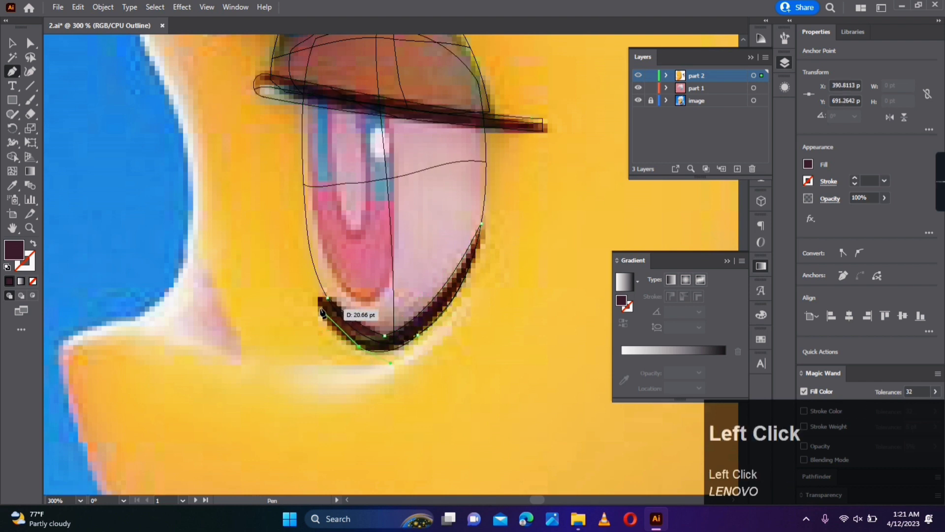
{"action": "left_click_drag", "start_coordinate": [298, 262], "coordinate": [298, 261]}
{"action": "left_click", "coordinate": [315, 299]}
- Adjust the anchor at the middle of the lower lash line's inner edge to fit the reference
{"action": "left_click", "coordinate": [30, 49]}
{"action": "left_click", "coordinate": [385, 326]}
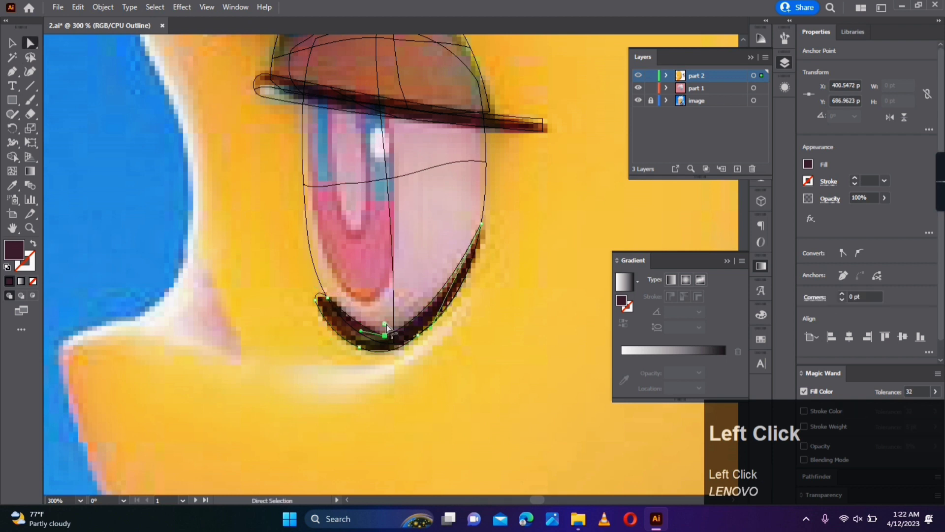
{"action": "left_click_drag", "start_coordinate": [355, 327], "coordinate": [355, 326]}
{"action": "left_click", "coordinate": [378, 304]}
- Reshape the lower lash line's outer curve so it follows the dark stroke up to its pointed outer end
{"action": "left_click_drag", "start_coordinate": [454, 311], "coordinate": [375, 266]}
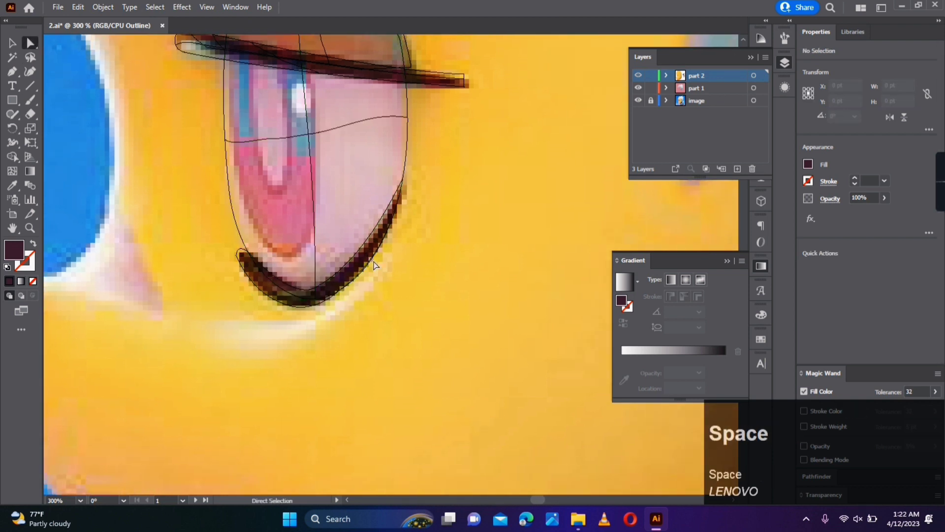
{"action": "left_click", "coordinate": [344, 288]}
{"action": "left_click", "coordinate": [341, 288]}
{"action": "scroll", "coordinate": [337, 285], "scroll_direction": "up", "scroll_amount": 2}
{"action": "left_click_drag", "start_coordinate": [339, 291], "coordinate": [439, 240]}
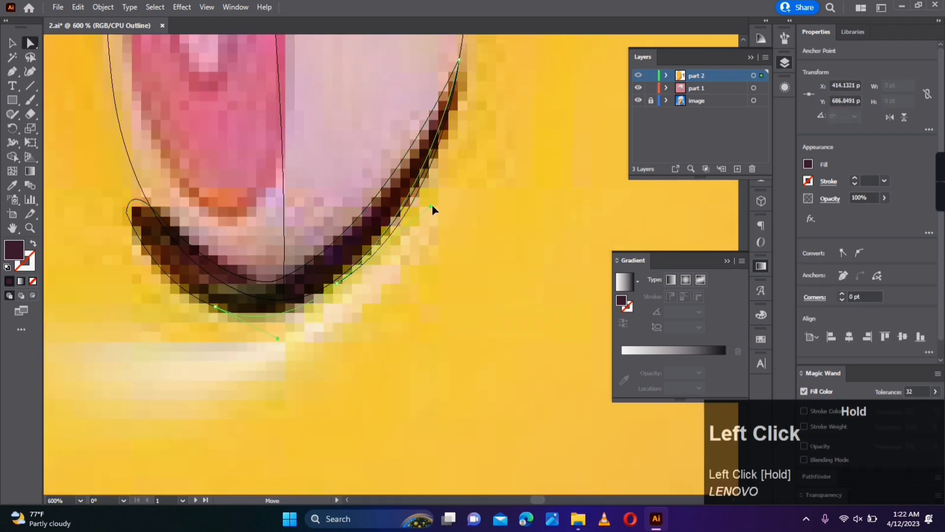
{"action": "left_click_drag", "start_coordinate": [462, 158], "coordinate": [462, 159]}
{"action": "left_click", "coordinate": [332, 313]}
{"action": "left_click_drag", "start_coordinate": [333, 313], "coordinate": [315, 360]}
{"action": "left_click", "coordinate": [442, 106]}
{"action": "left_click_drag", "start_coordinate": [442, 108], "coordinate": [442, 112]}
{"action": "left_click", "coordinate": [410, 255]}
- Fill the lower lash line with sampled dark brown and add mesh points coloured with sampled dark and reddish-brown tones
{"action": "scroll", "coordinate": [410, 255], "scroll_direction": "down", "scroll_amount": 1}
{"action": "left_click", "coordinate": [315, 321]}
{"action": "key", "text": "u"}
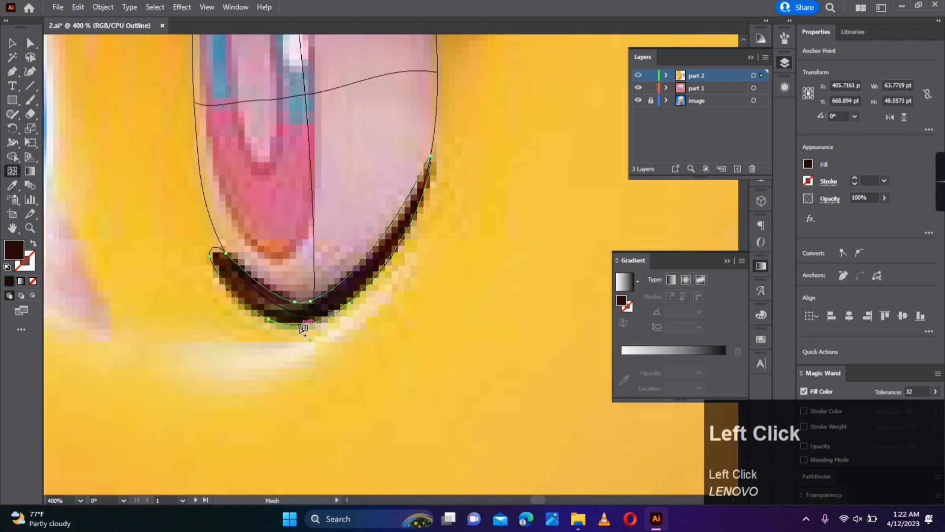
{"action": "left_click", "coordinate": [282, 311]}
{"action": "key", "text": "i"}
{"action": "left_click", "coordinate": [286, 316]}
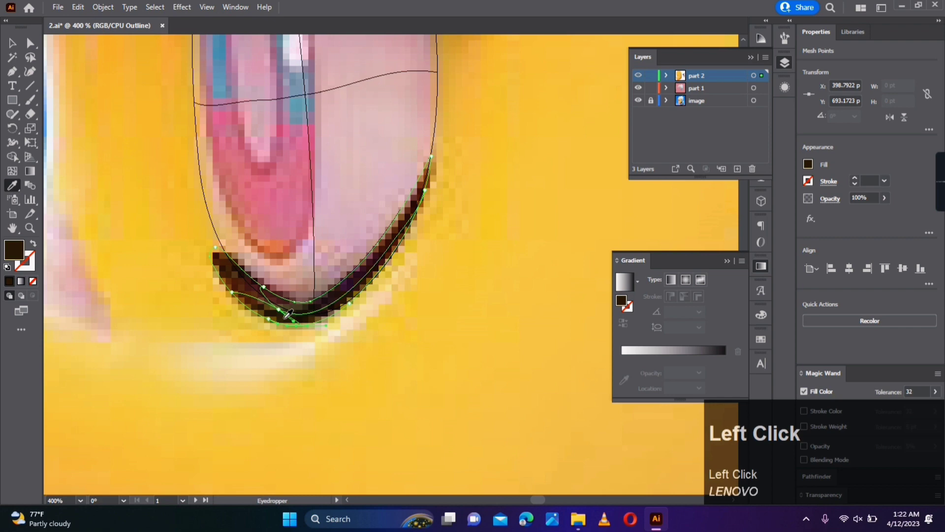
{"action": "left_click_drag", "start_coordinate": [206, 240], "coordinate": [232, 262]}
{"action": "left_click", "coordinate": [229, 276]}
{"action": "left_click", "coordinate": [199, 298]}
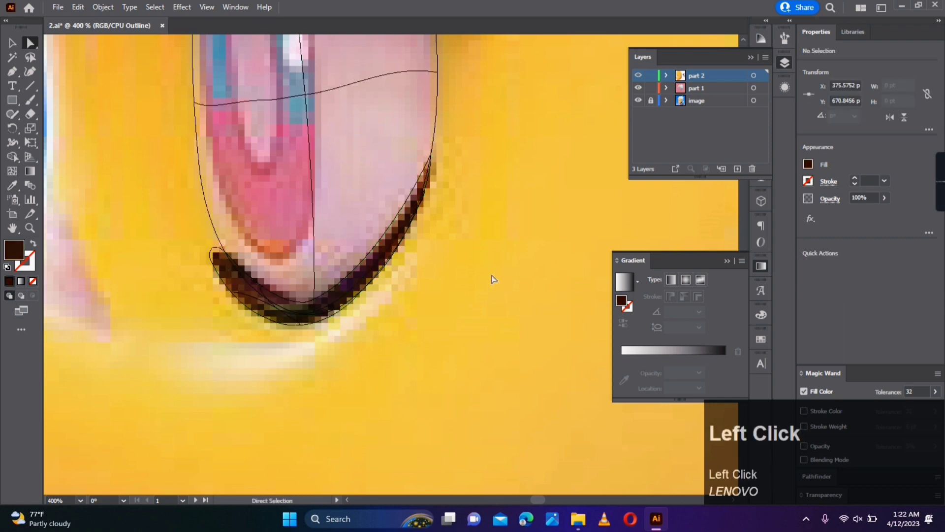
- Trace the pink lower part of the iris as a closed U-shaped path with the Pen tool
{"action": "scroll", "coordinate": [501, 277], "scroll_direction": "down", "scroll_amount": 2}
{"action": "scroll", "coordinate": [382, 280], "scroll_direction": "up", "scroll_amount": 2}
{"action": "key", "text": "p"}
{"action": "left_click", "coordinate": [340, 288]}
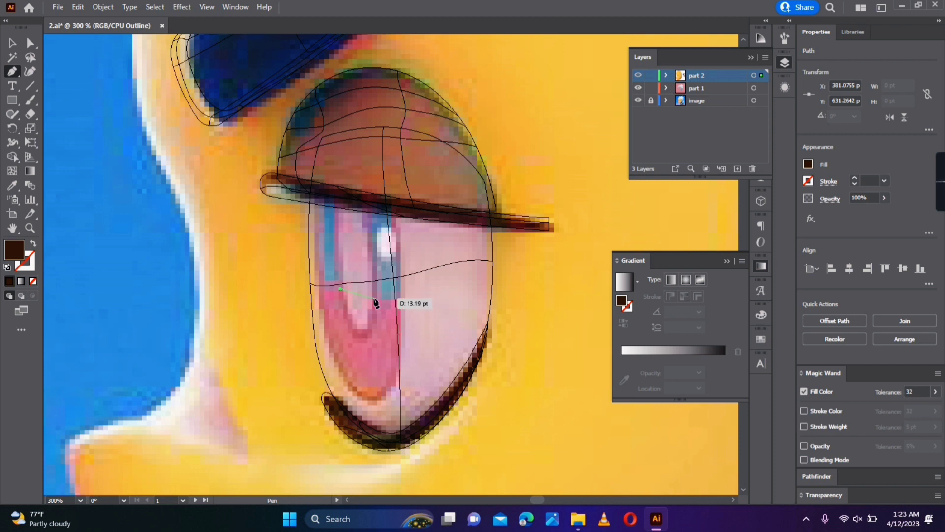
{"action": "left_click_drag", "start_coordinate": [374, 298], "coordinate": [387, 214]}
{"action": "key", "text": "ctrl+z"}
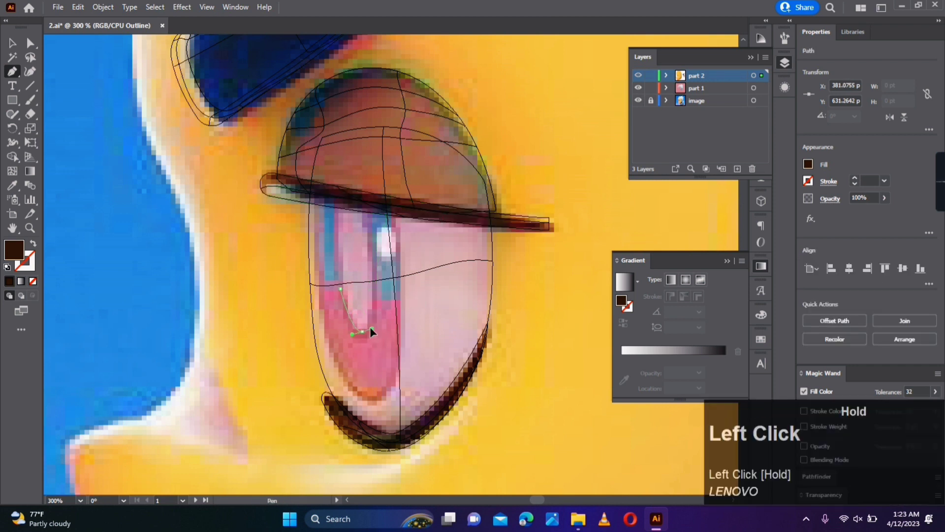
{"action": "left_click_drag", "start_coordinate": [372, 333], "coordinate": [372, 305]}
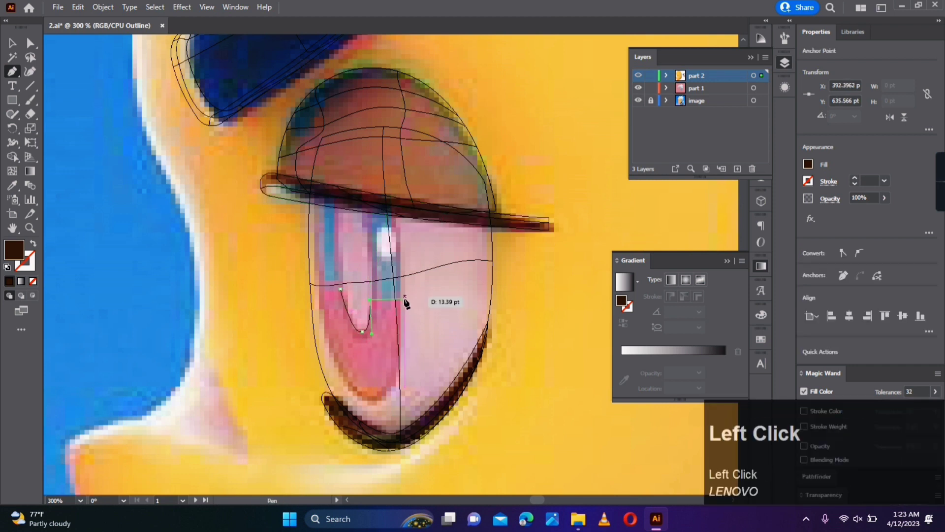
{"action": "left_click_drag", "start_coordinate": [391, 388], "coordinate": [375, 390]}
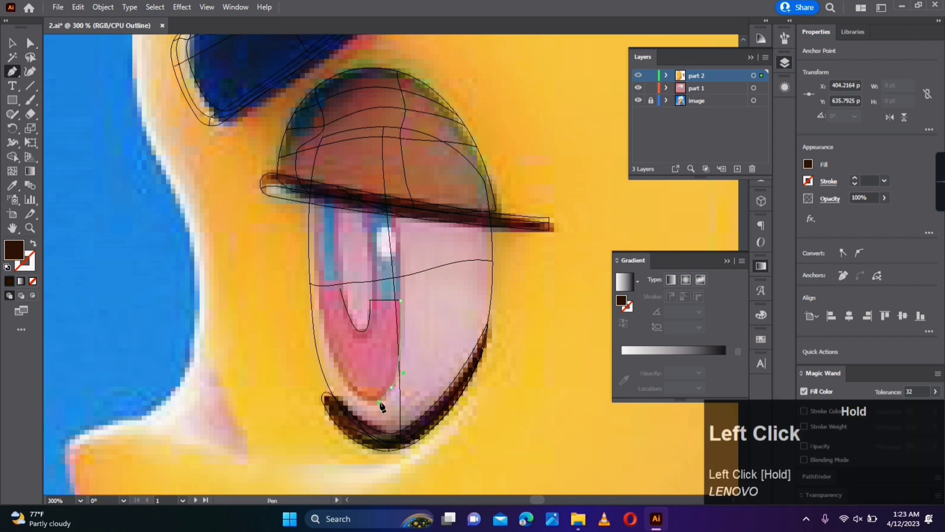
{"action": "left_click_drag", "start_coordinate": [329, 364], "coordinate": [336, 370]}
{"action": "left_click", "coordinate": [356, 392]}
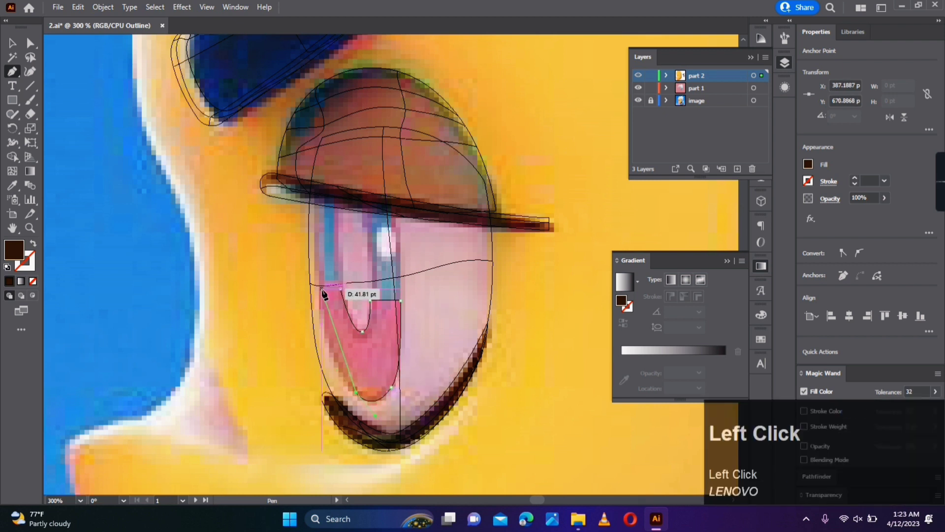
{"action": "left_click_drag", "start_coordinate": [320, 289], "coordinate": [317, 219]}
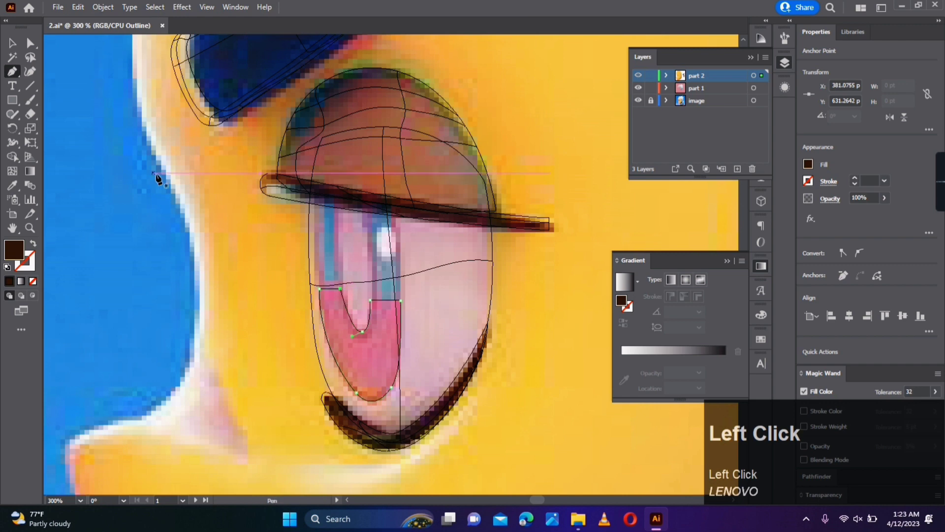
- Adjust the anchors and handles along the lower iris part's inner and bottom curves to match the reference
{"action": "key", "text": "a"}
{"action": "left_click", "coordinate": [356, 393]}
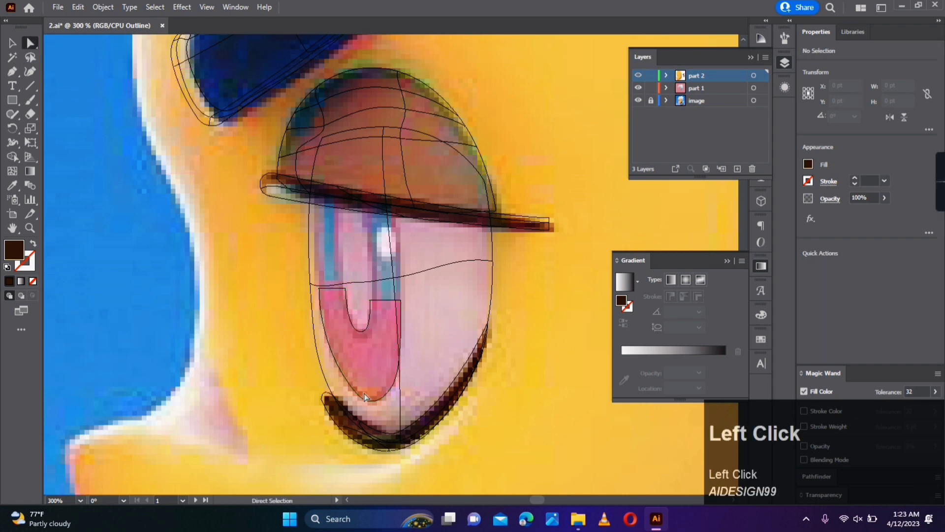
{"action": "scroll", "coordinate": [369, 407], "scroll_direction": "up", "scroll_amount": 1}
{"action": "left_click_drag", "start_coordinate": [368, 405], "coordinate": [361, 400]}
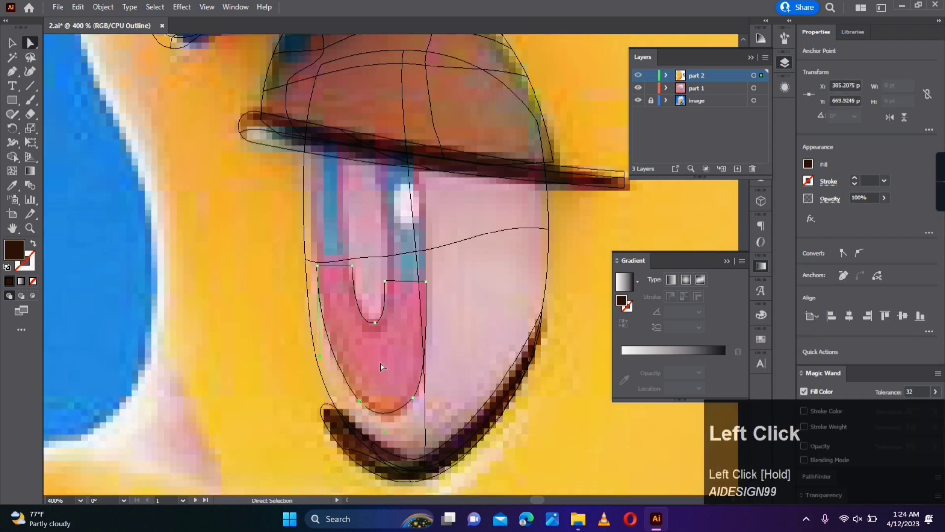
{"action": "left_click_drag", "start_coordinate": [381, 363], "coordinate": [376, 415]}
{"action": "left_click", "coordinate": [314, 318]}
{"action": "left_click", "coordinate": [402, 402]}
- Trace the blue upper part of the iris as a closed arch joining the lower part's top edges
{"action": "scroll", "coordinate": [344, 296], "scroll_direction": "down", "scroll_amount": 1}
{"action": "key", "text": "p"}
{"action": "left_click", "coordinate": [348, 312]}
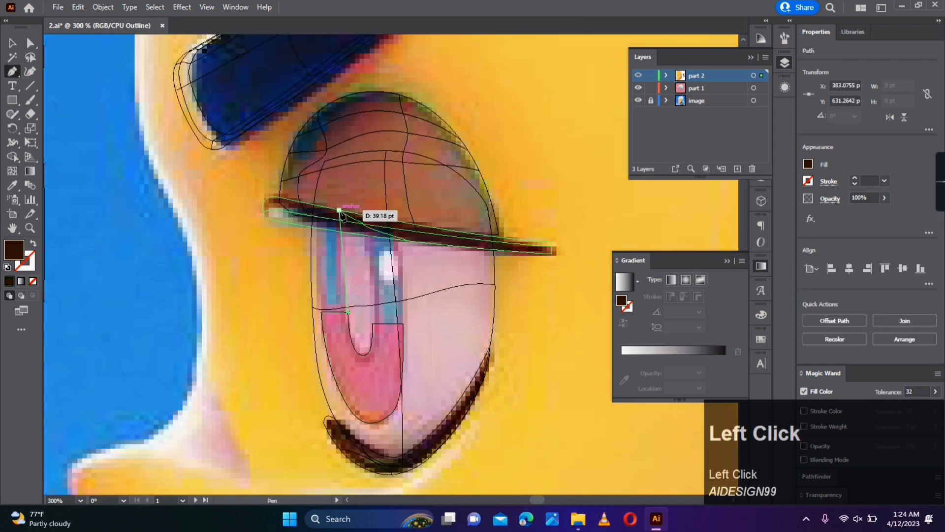
{"action": "left_click_drag", "start_coordinate": [347, 222], "coordinate": [359, 204]}
{"action": "left_click", "coordinate": [348, 223]}
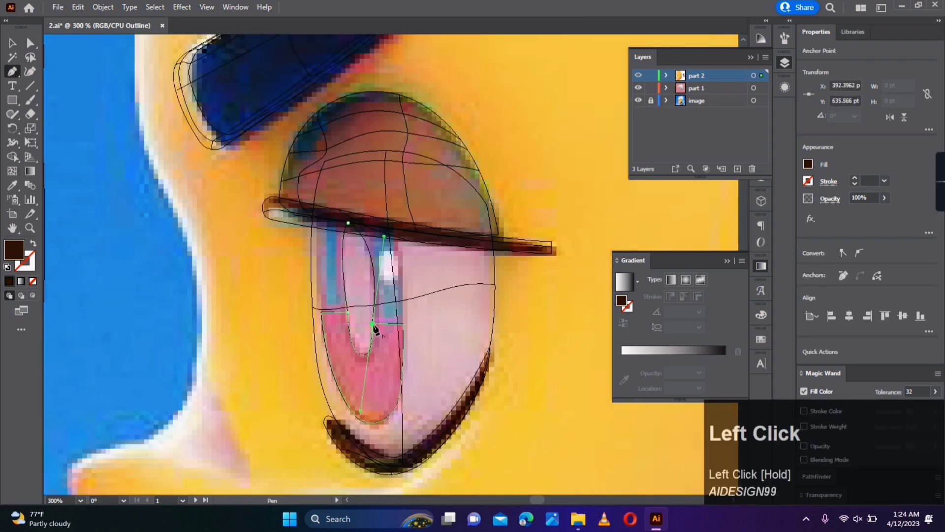
{"action": "left_click", "coordinate": [389, 219]}
{"action": "left_click_drag", "start_coordinate": [337, 206], "coordinate": [317, 228]}
{"action": "left_click", "coordinate": [337, 207]}
- Fill the upper iris arch with sampled blue and add an outer-edge mesh point coloured with the highlight's light pink
{"action": "key", "text": "a"}
{"action": "key", "text": "i"}
{"action": "key", "text": "a"}
{"action": "left_click", "coordinate": [372, 205]}
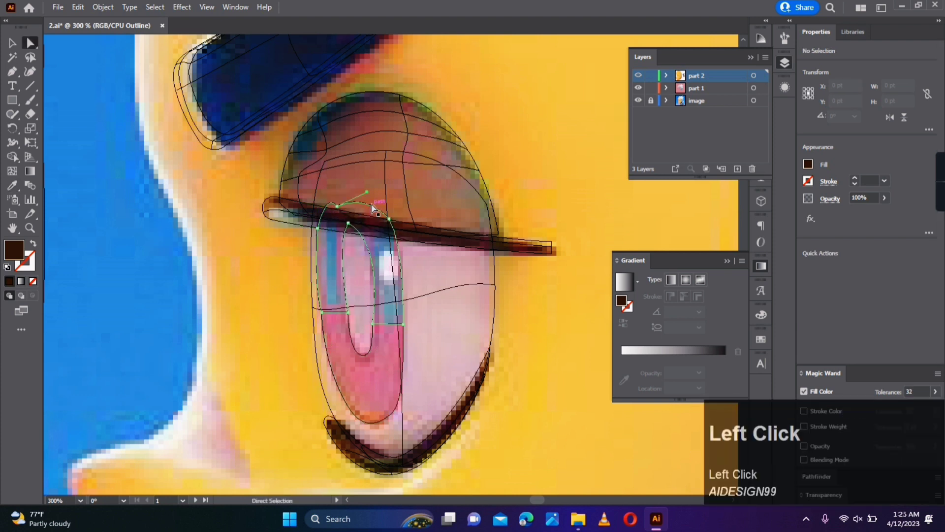
{"action": "key", "text": "i"}
{"action": "left_click", "coordinate": [389, 285]}
{"action": "key", "text": "u"}
{"action": "left_click", "coordinate": [400, 261]}
{"action": "key", "text": "i"}
{"action": "left_click", "coordinate": [389, 267]}
{"action": "key", "text": "u"}
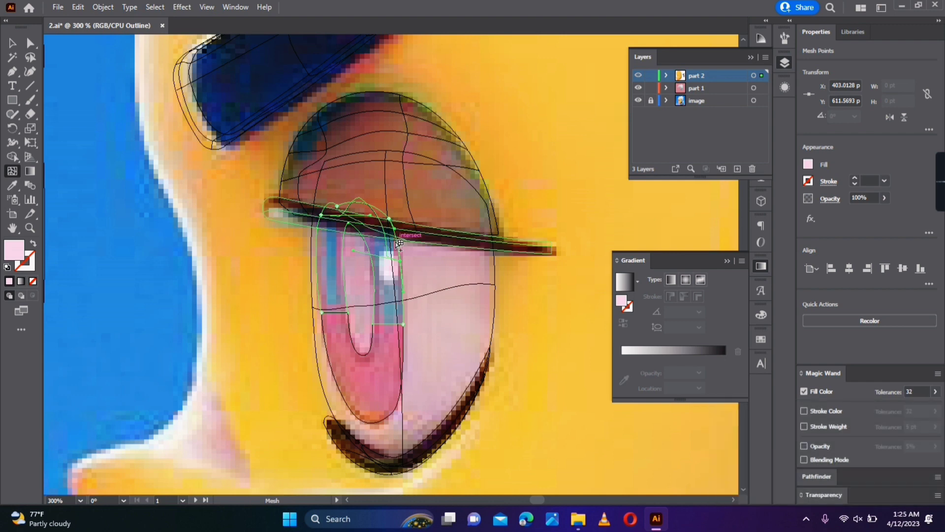
- Add a mesh row above the upper iris highlight, colour it with sampled blue and reposition its inner points
{"action": "scroll", "coordinate": [398, 243], "scroll_direction": "up", "scroll_amount": 2}
{"action": "left_click", "coordinate": [397, 241]}
{"action": "key", "text": "i"}
{"action": "left_click", "coordinate": [376, 247]}
{"action": "key", "text": "a"}
{"action": "left_click_drag", "start_coordinate": [375, 247], "coordinate": [364, 245]}
{"action": "left_click", "coordinate": [377, 213]}
{"action": "key", "text": "i"}
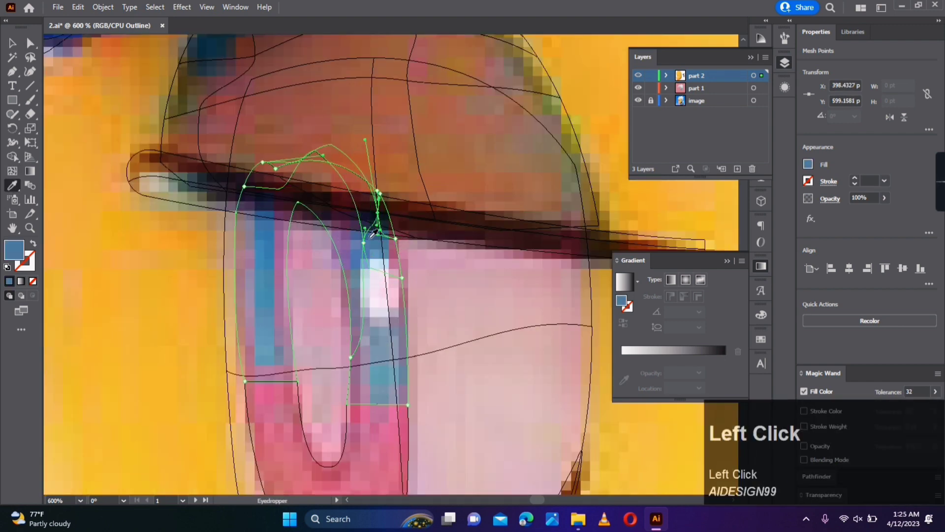
{"action": "left_click_drag", "start_coordinate": [324, 215], "coordinate": [322, 217]}
{"action": "left_click", "coordinate": [400, 196]}
{"action": "scroll", "coordinate": [413, 217], "scroll_direction": "down", "scroll_amount": 3}
- Switch the part 2 layer from outline back to preview display
{"action": "left_click", "coordinate": [12, 43]}
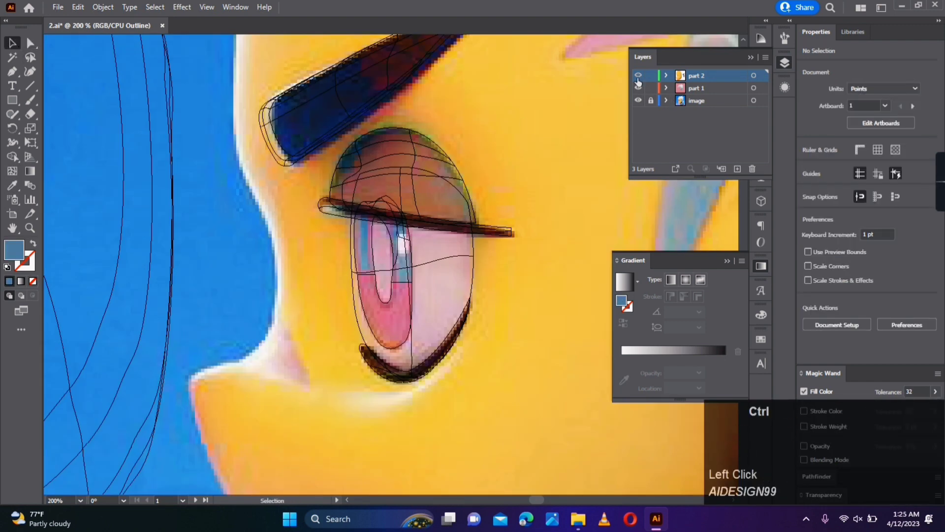
{"action": "left_click", "coordinate": [638, 75], "text": "ctrl"}
{"action": "scroll", "coordinate": [546, 244], "scroll_direction": "down", "scroll_amount": 2}
{"action": "scroll", "coordinate": [545, 243], "scroll_direction": "up", "scroll_amount": 1}
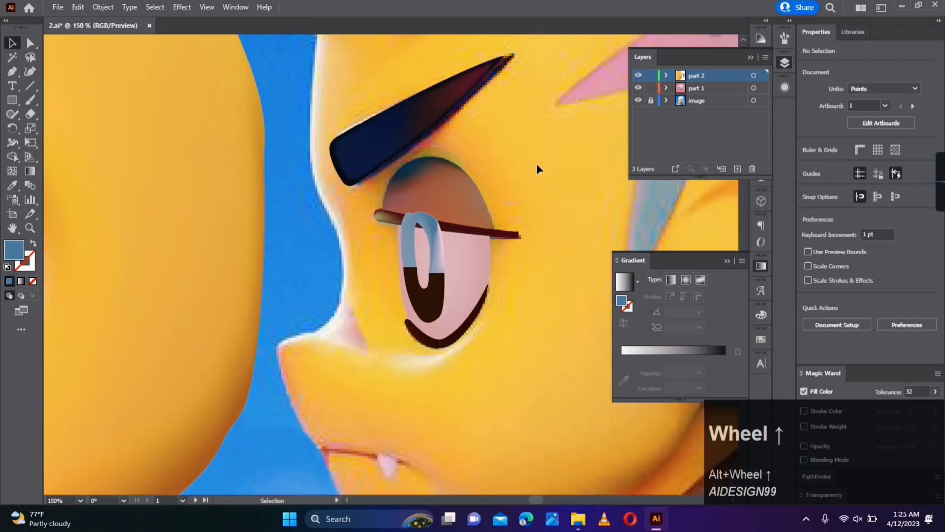
- Move the eye, iris, eyelid and lash shapes together to the right of the reference eye
{"action": "left_click_drag", "start_coordinate": [420, 349], "coordinate": [418, 351]}
{"action": "left_click_drag", "start_coordinate": [454, 263], "coordinate": [587, 251]}
{"action": "left_click", "coordinate": [532, 346]}
{"action": "left_click_drag", "start_coordinate": [530, 346], "coordinate": [401, 370]}
{"action": "left_click_drag", "start_coordinate": [511, 195], "coordinate": [417, 384]}
{"action": "left_click_drag", "start_coordinate": [435, 320], "coordinate": [444, 320]}
{"action": "left_click", "coordinate": [386, 365]}
- Bring the eyelid and upper lash line in front of the other eye shapes
{"action": "left_click", "coordinate": [464, 206]}
{"action": "right_click", "coordinate": [464, 205]}
{"action": "mouse_move", "coordinate": [502, 257]}
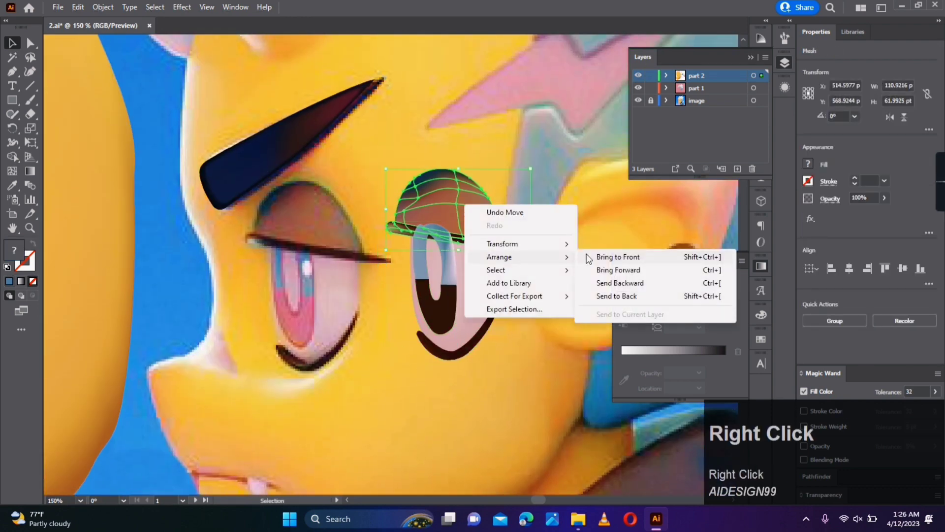
{"action": "left_click", "coordinate": [616, 257]}
{"action": "left_click", "coordinate": [510, 296]}
- Colour the eye mesh's bottom centre point with a sampled pink darkened in the Color Picker
{"action": "scroll", "coordinate": [509, 294], "scroll_direction": "up", "scroll_amount": 1}
{"action": "scroll", "coordinate": [509, 293], "scroll_direction": "up", "scroll_amount": 2}
{"action": "left_click", "coordinate": [507, 335]}
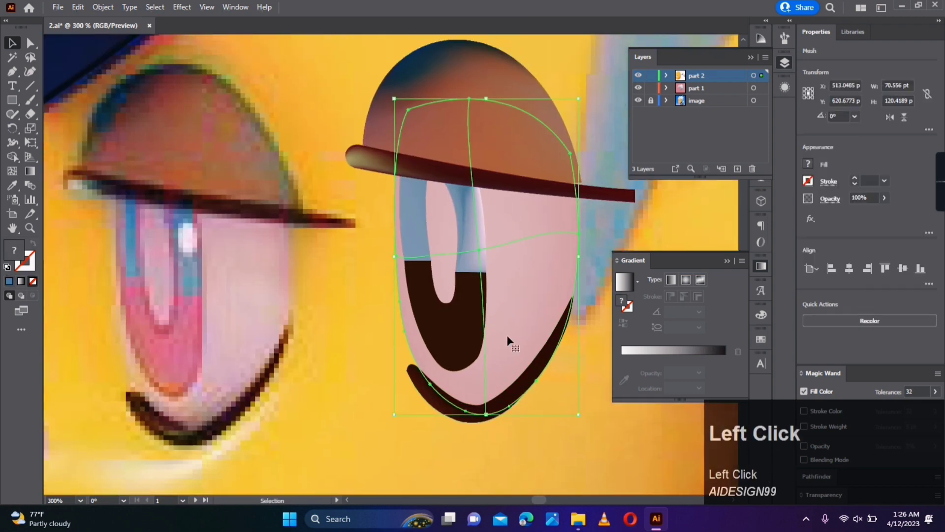
{"action": "left_click", "coordinate": [485, 415]}
{"action": "key", "text": "i"}
{"action": "left_click", "coordinate": [230, 409]}
{"action": "double_click", "coordinate": [14, 249]}
{"action": "left_click_drag", "start_coordinate": [665, 266], "coordinate": [670, 281]}
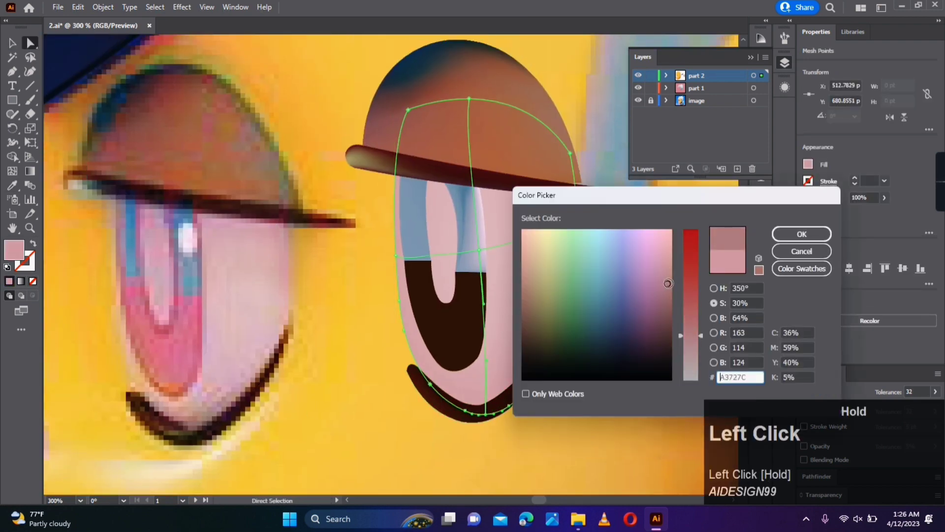
{"action": "left_click", "coordinate": [791, 234]}
- Add a mesh row across the lower half of the pink eye shape, starting from its right edge
{"action": "left_click", "coordinate": [12, 171]}
{"action": "left_click", "coordinate": [486, 329]}
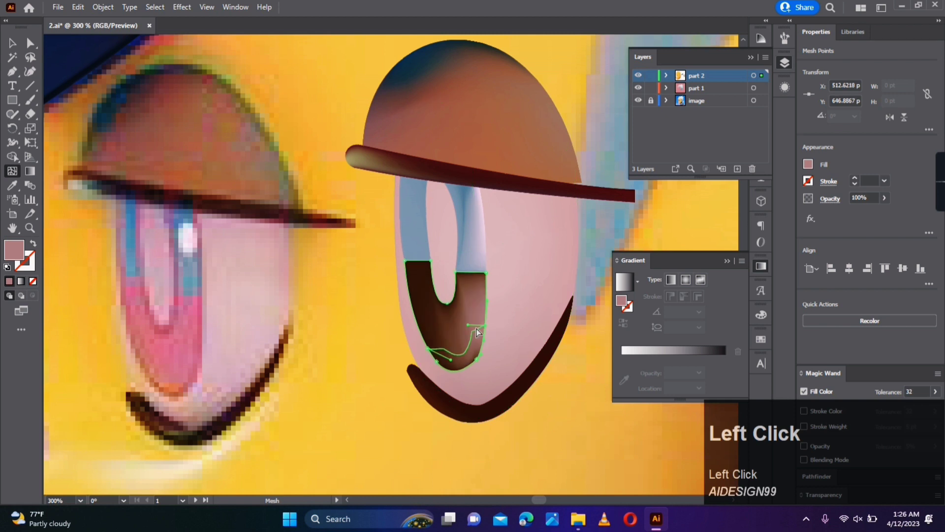
{"action": "key", "text": "ctrl+z"}
{"action": "left_click", "coordinate": [577, 279]}
{"action": "key", "text": "a"}
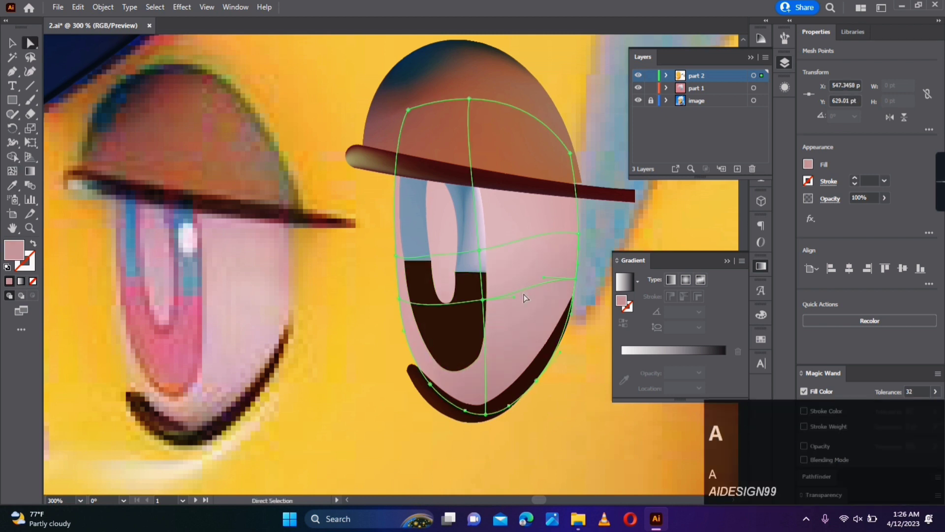
{"action": "left_click", "coordinate": [567, 286]}
{"action": "key", "text": "a"}
{"action": "left_click", "coordinate": [597, 271]}
{"action": "key", "text": "space"}
{"action": "left_click_drag", "start_coordinate": [592, 271], "coordinate": [601, 220]}
- Move the new mesh row's centre point slightly down and recolour it with sampled pink
{"action": "left_click", "coordinate": [507, 246]}
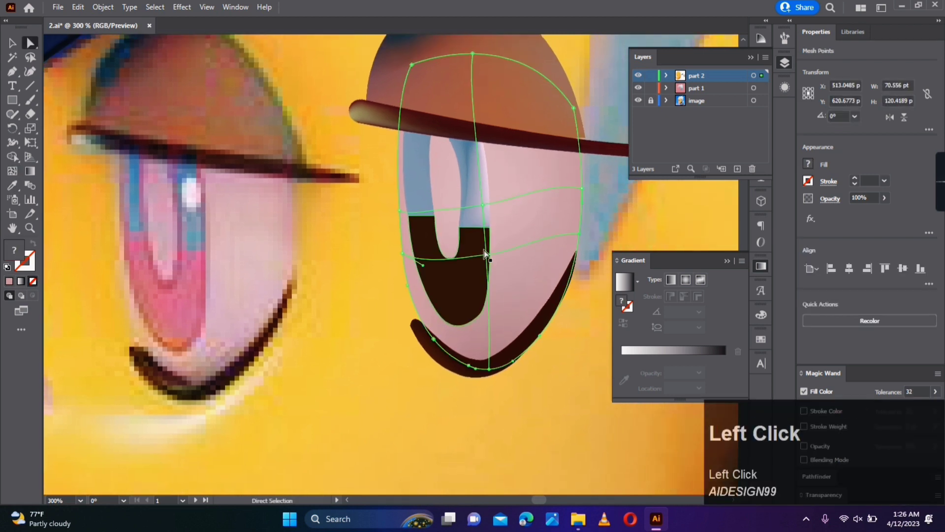
{"action": "left_click_drag", "start_coordinate": [487, 255], "coordinate": [490, 274]}
{"action": "key", "text": "i"}
{"action": "left_click", "coordinate": [502, 226]}
{"action": "key", "text": "a"}
{"action": "left_click", "coordinate": [663, 228]}
{"action": "left_click_drag", "start_coordinate": [664, 228], "coordinate": [616, 227]}
{"action": "left_click", "coordinate": [518, 235]}
{"action": "left_click", "coordinate": [531, 233]}
{"action": "left_click", "coordinate": [589, 260]}
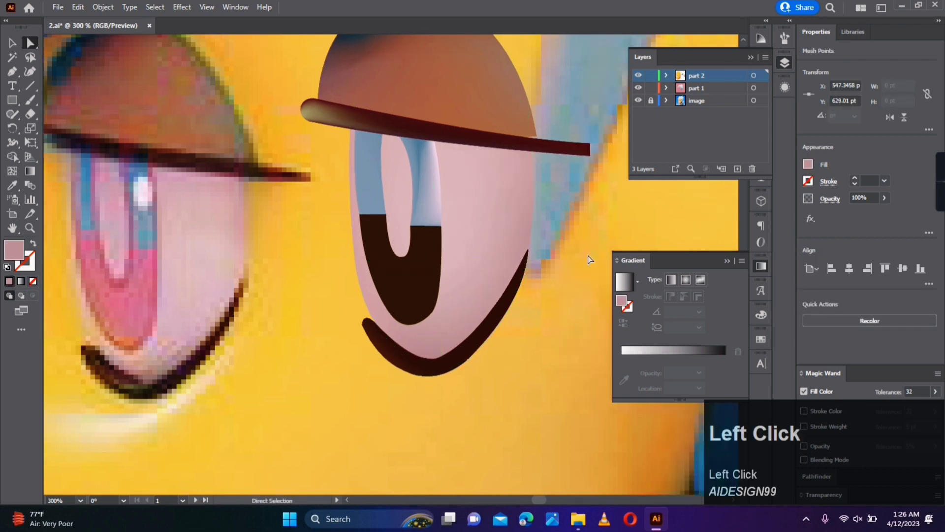
{"action": "left_click_drag", "start_coordinate": [567, 271], "coordinate": [588, 310]}
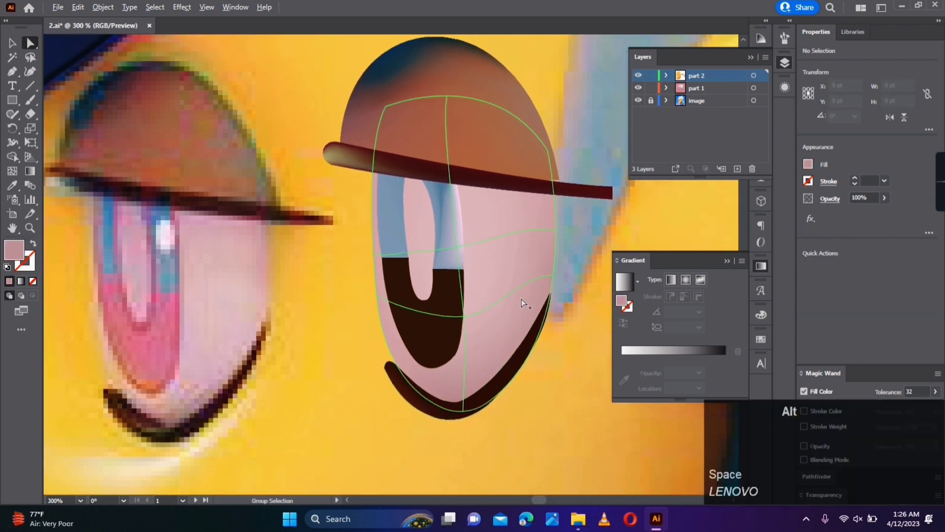
- Shift the dark lower iris part's upper-right corner anchor to line up with the blue part
{"action": "scroll", "coordinate": [454, 306], "scroll_direction": "up", "scroll_amount": 1}
{"action": "left_click", "coordinate": [459, 290]}
{"action": "left_click", "coordinate": [469, 258]}
{"action": "left_click", "coordinate": [469, 255]}
{"action": "left_click_drag", "start_coordinate": [470, 255], "coordinate": [473, 259]}
{"action": "left_click", "coordinate": [467, 259]}
{"action": "left_click", "coordinate": [478, 265]}
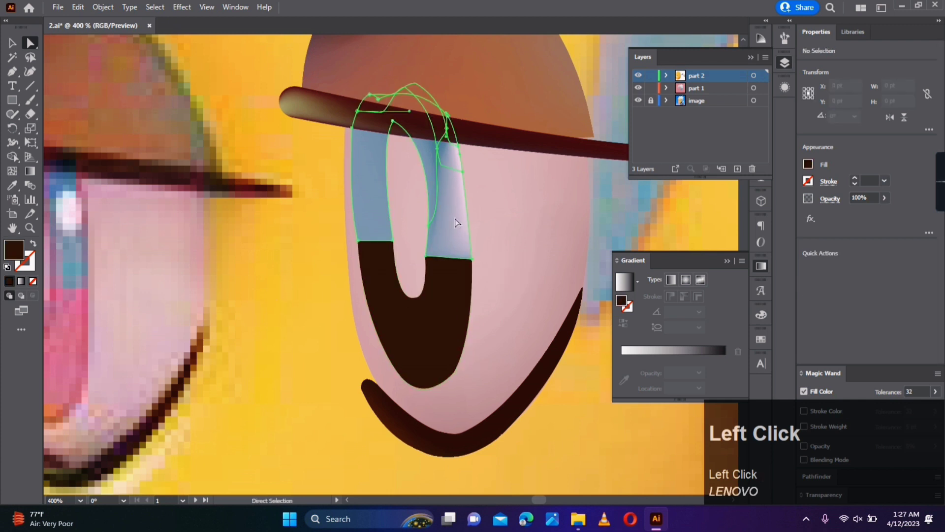
- Adjust the light pink mesh point on the upper iris part's outer edge to extend the highlight downward
{"action": "left_click", "coordinate": [457, 220]}
{"action": "left_click_drag", "start_coordinate": [462, 173], "coordinate": [472, 215]}
{"action": "left_click", "coordinate": [315, 264]}
- Move the blue iris part's lower outer-left corner mesh point slightly outward and adjust the curve handle on that edge
{"action": "left_click", "coordinate": [437, 359]}
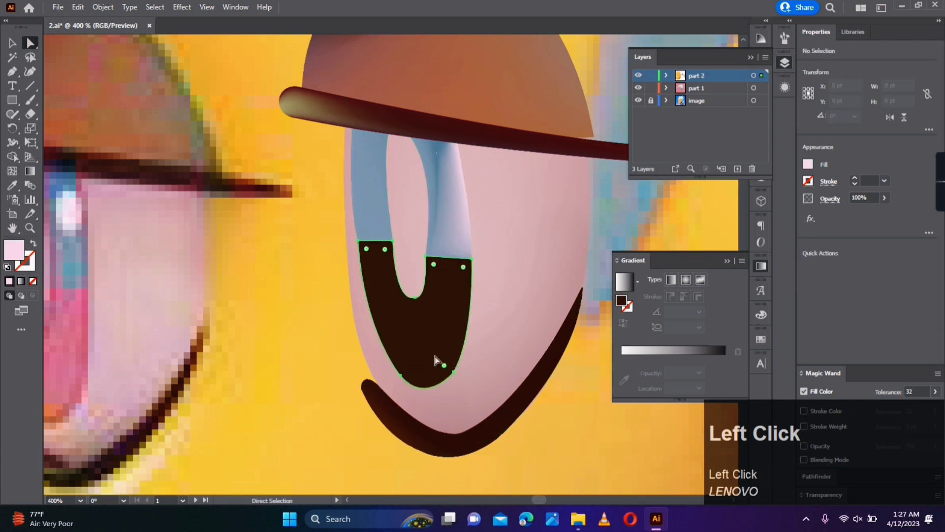
{"action": "left_click", "coordinate": [444, 366]}
{"action": "left_click", "coordinate": [323, 370]}
{"action": "left_click", "coordinate": [366, 227]}
{"action": "scroll", "coordinate": [357, 247], "scroll_direction": "up", "scroll_amount": 1}
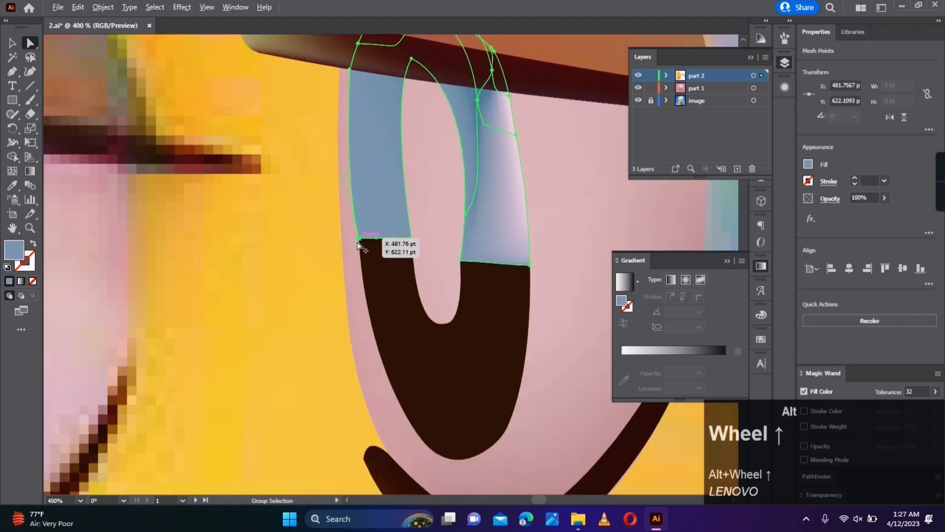
{"action": "left_click_drag", "start_coordinate": [360, 239], "coordinate": [355, 239]}
{"action": "left_click", "coordinate": [361, 246]}
{"action": "left_click", "coordinate": [339, 166]}
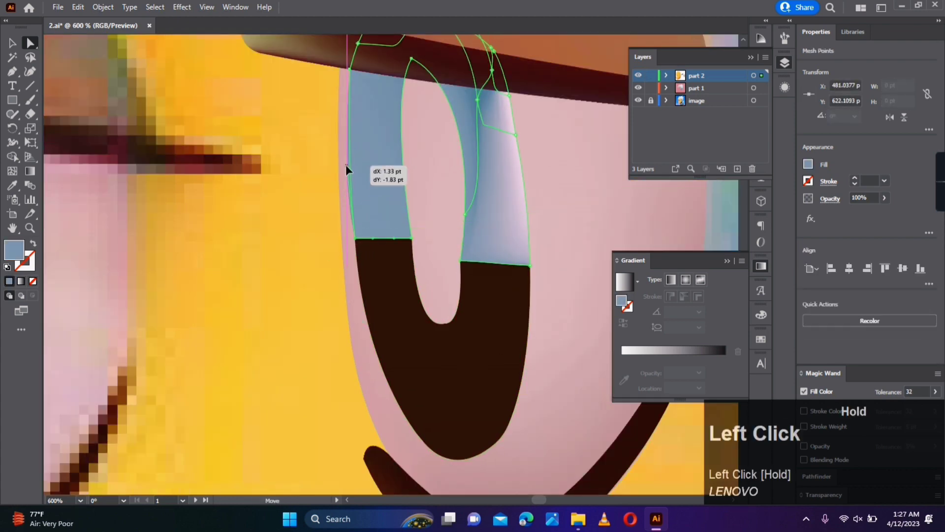
{"action": "left_click_drag", "start_coordinate": [346, 165], "coordinate": [347, 165]}
{"action": "left_click", "coordinate": [360, 246]}
{"action": "left_click", "coordinate": [355, 238]}
- Adjust the handle at the dark lower iris part's inner-left corner so its edge continues the blue part's curve
{"action": "left_click", "coordinate": [319, 354]}
{"action": "scroll", "coordinate": [318, 353], "scroll_direction": "down", "scroll_amount": 2}
{"action": "left_click", "coordinate": [373, 392]}
{"action": "left_click", "coordinate": [371, 396]}
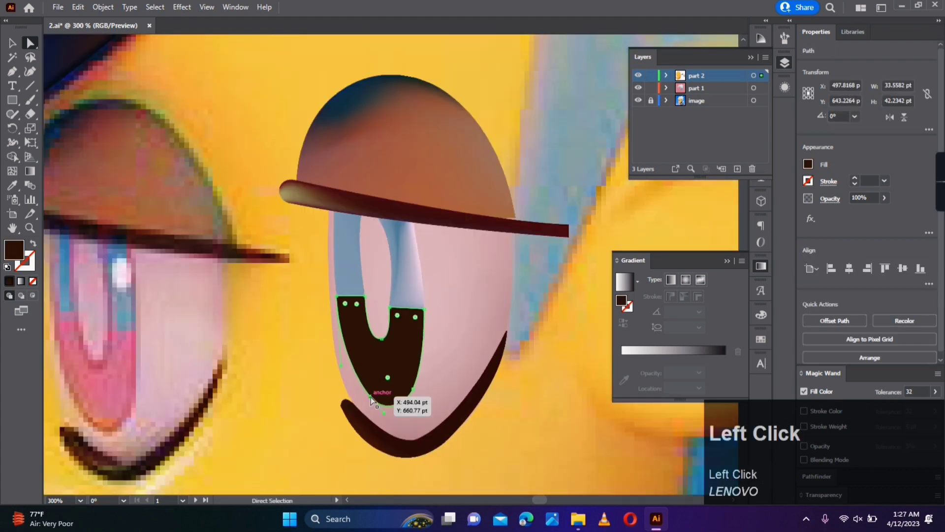
{"action": "left_click", "coordinate": [268, 386]}
{"action": "scroll", "coordinate": [356, 326], "scroll_direction": "up", "scroll_amount": 2, "text": "alt"}
{"action": "left_click", "coordinate": [355, 278]}
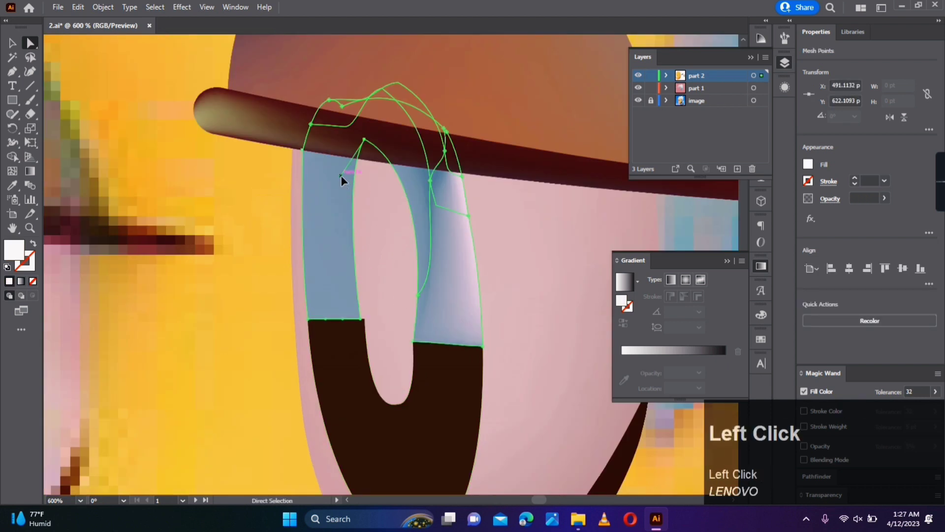
{"action": "left_click", "coordinate": [362, 378]}
{"action": "left_click_drag", "start_coordinate": [369, 406], "coordinate": [366, 406]}
- Shift the dark part's inner-right corner slightly outward and reshape the blue part's inner-right edge to line up with it
{"action": "left_click", "coordinate": [414, 342]}
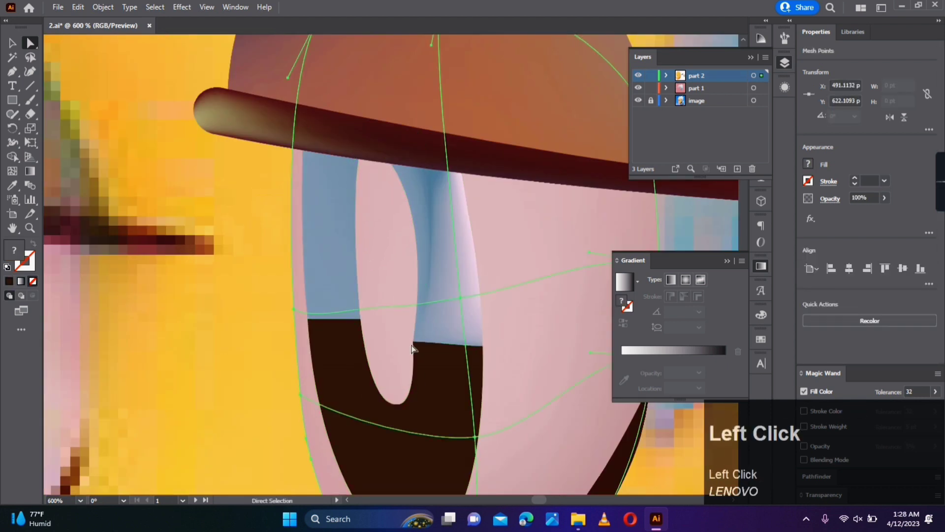
{"action": "left_click", "coordinate": [416, 346]}
{"action": "left_click_drag", "start_coordinate": [414, 341], "coordinate": [417, 343]}
{"action": "left_click_drag", "start_coordinate": [420, 410], "coordinate": [417, 410]}
{"action": "left_click", "coordinate": [414, 341]}
{"action": "left_click_drag", "start_coordinate": [414, 343], "coordinate": [418, 327]}
{"action": "left_click_drag", "start_coordinate": [419, 294], "coordinate": [429, 261]}
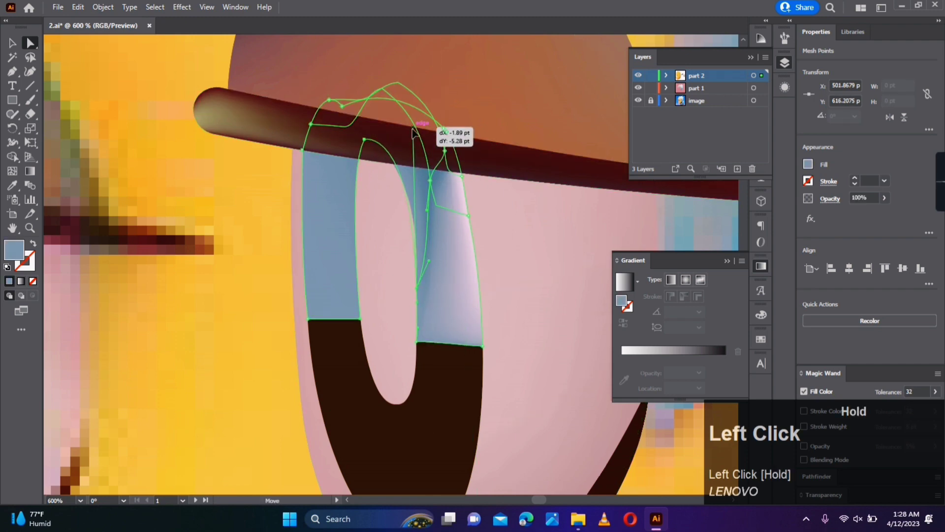
{"action": "left_click_drag", "start_coordinate": [414, 130], "coordinate": [414, 128]}
{"action": "left_click", "coordinate": [407, 248]}
{"action": "scroll", "coordinate": [407, 247], "scroll_direction": "down", "scroll_amount": 2}
{"action": "left_click", "coordinate": [556, 375]}
{"action": "scroll", "coordinate": [558, 374], "scroll_direction": "down", "scroll_amount": 2}
{"action": "scroll", "coordinate": [559, 374], "scroll_direction": "up", "scroll_amount": 1}
- Recolour both sides of the blue upper iris part with blues sampled from the reference eye
{"action": "left_click", "coordinate": [465, 302]}
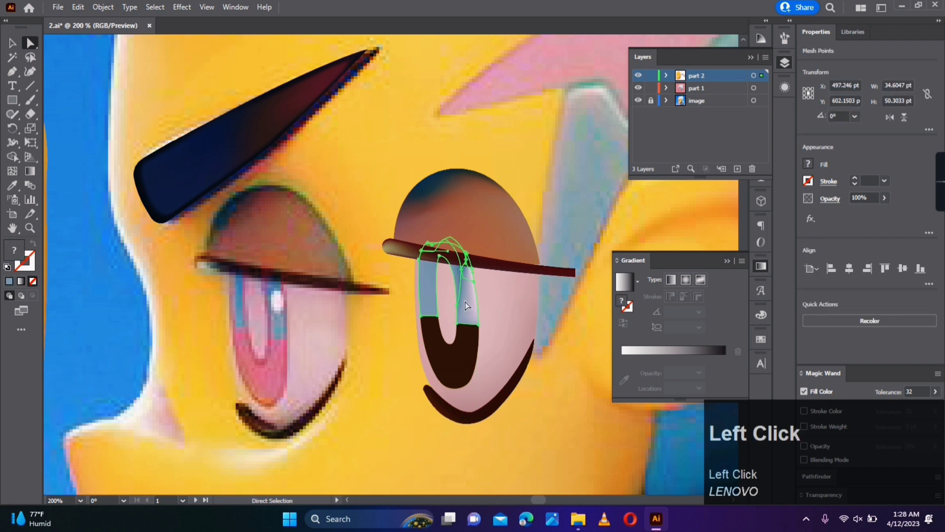
{"action": "key", "text": "a"}
{"action": "left_click", "coordinate": [239, 302]}
{"action": "key", "text": "a"}
{"action": "left_click", "coordinate": [329, 344]}
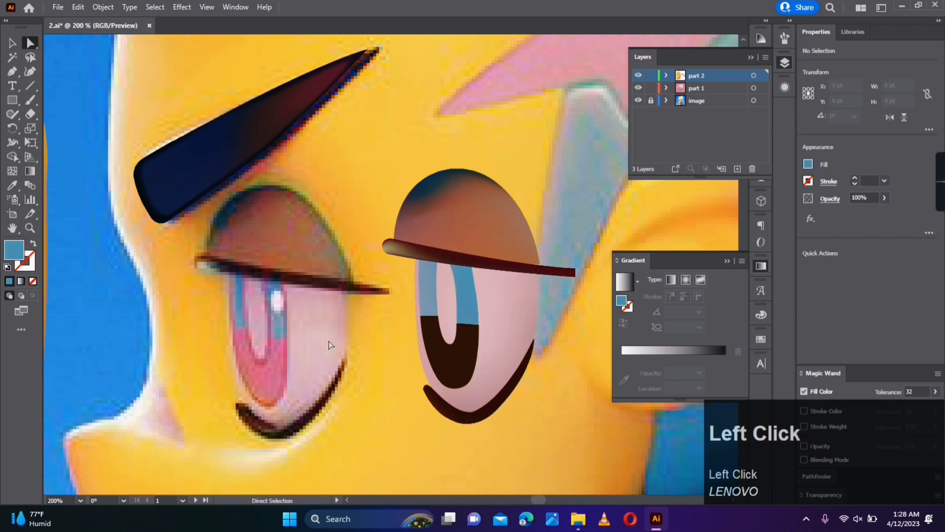
{"action": "left_click", "coordinate": [427, 285]}
{"action": "key", "text": "i"}
{"action": "left_click", "coordinate": [243, 280]}
{"action": "key", "text": "a"}
{"action": "left_click", "coordinate": [364, 359]}
- Recolour the eyelid's upper-left mesh points with sampled reddish brown
{"action": "left_click", "coordinate": [348, 232]}
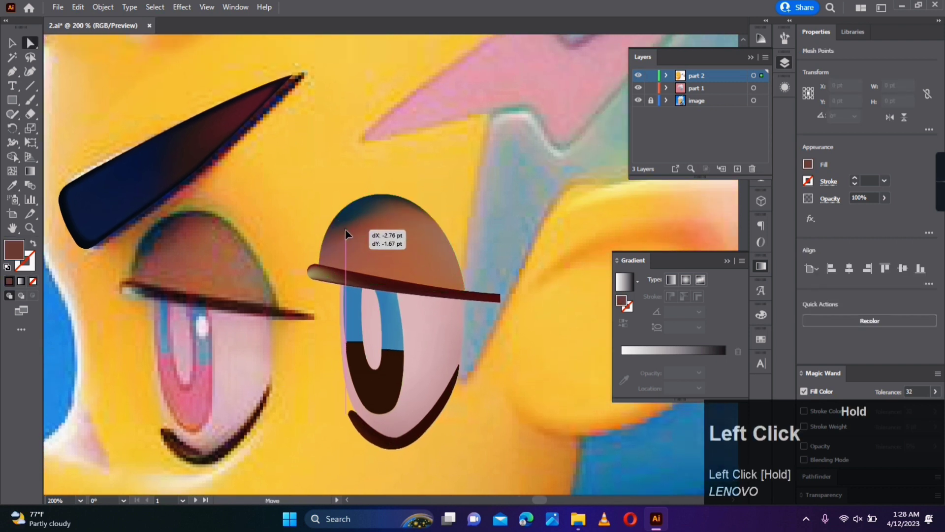
{"action": "key", "text": "i"}
{"action": "left_click", "coordinate": [360, 225]}
{"action": "left_click_drag", "start_coordinate": [348, 253], "coordinate": [347, 253]}
{"action": "key", "text": "i"}
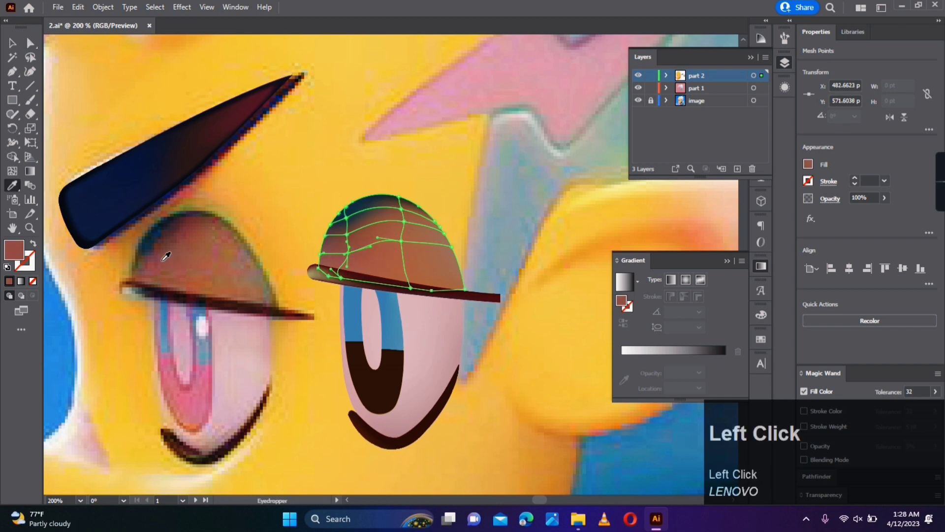
{"action": "key", "text": "a"}
{"action": "left_click", "coordinate": [279, 295]}
{"action": "key", "text": "space"}
{"action": "left_click_drag", "start_coordinate": [466, 288], "coordinate": [455, 260]}
{"action": "left_click", "coordinate": [455, 261]}
{"action": "left_click", "coordinate": [455, 260]}
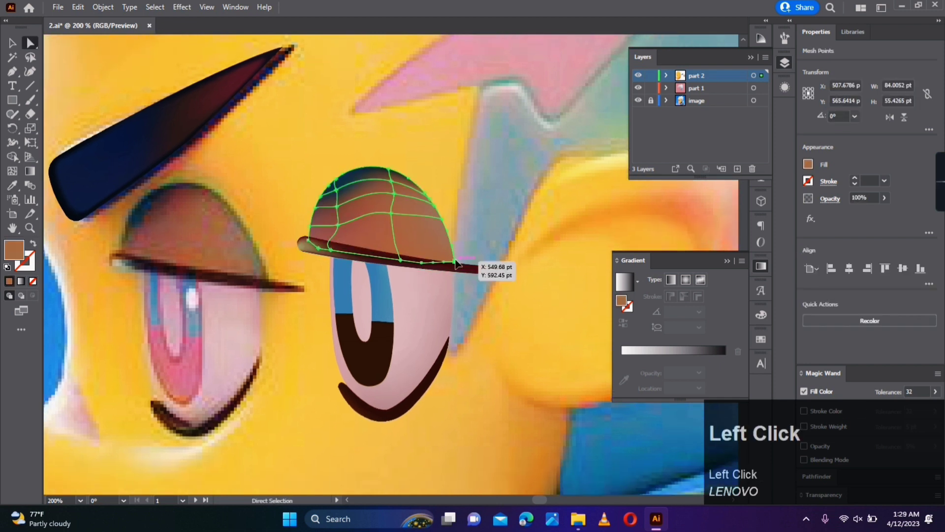
{"action": "left_click", "coordinate": [493, 237]}
- Lighten the mesh points along the lower lash line's inner edge with a near-white colour
{"action": "key", "text": "space"}
{"action": "left_click_drag", "start_coordinate": [531, 326], "coordinate": [536, 226]}
{"action": "left_click", "coordinate": [390, 309]}
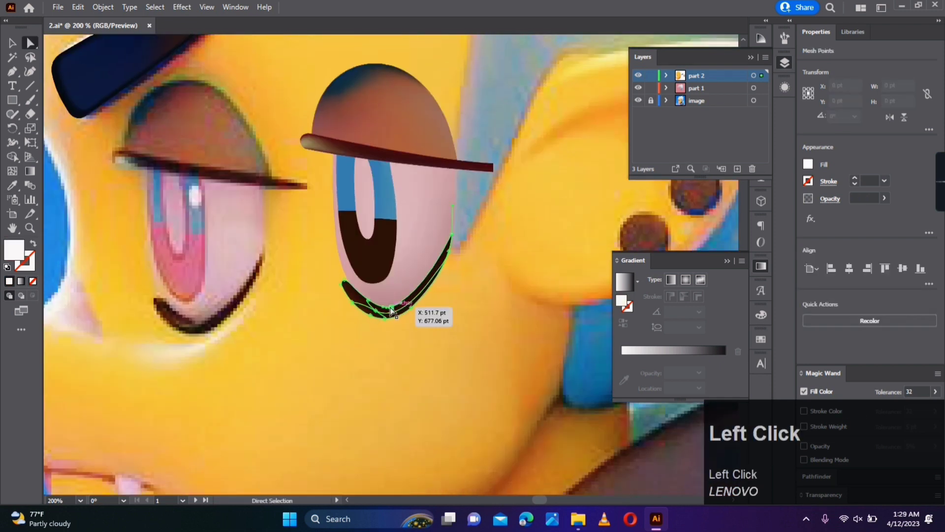
{"action": "left_click", "coordinate": [392, 309]}
{"action": "key", "text": "i"}
{"action": "left_click", "coordinate": [258, 292]}
{"action": "key", "text": "a"}
{"action": "left_click", "coordinate": [451, 353]}
{"action": "key", "text": "space"}
{"action": "left_click", "coordinate": [390, 312]}
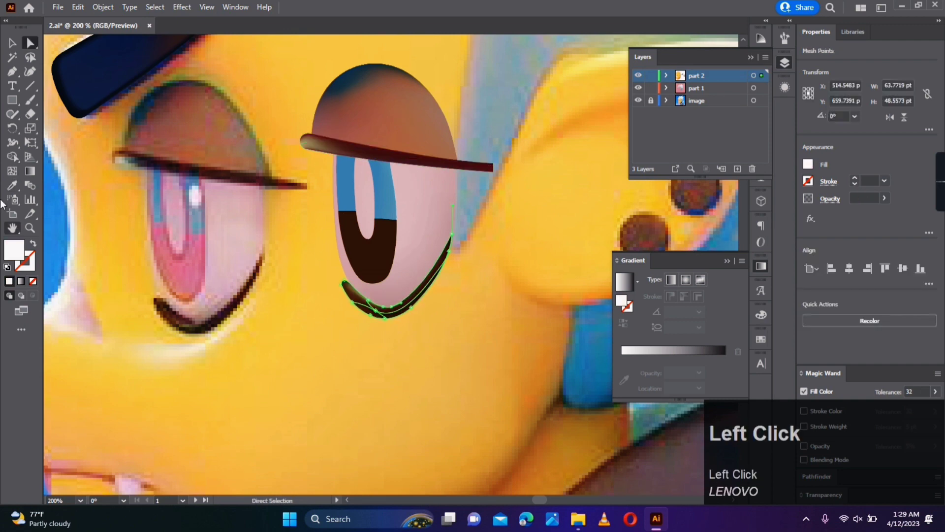
{"action": "left_click", "coordinate": [429, 273]}
{"action": "key", "text": "a"}
{"action": "left_click", "coordinate": [455, 316]}
- Reposition the mesh point in the lower lash line's right half and recolour the highlight with sampled brown
{"action": "scroll", "coordinate": [409, 302], "scroll_direction": "up", "scroll_amount": 3}
{"action": "scroll", "coordinate": [458, 328], "scroll_direction": "down", "scroll_amount": 1}
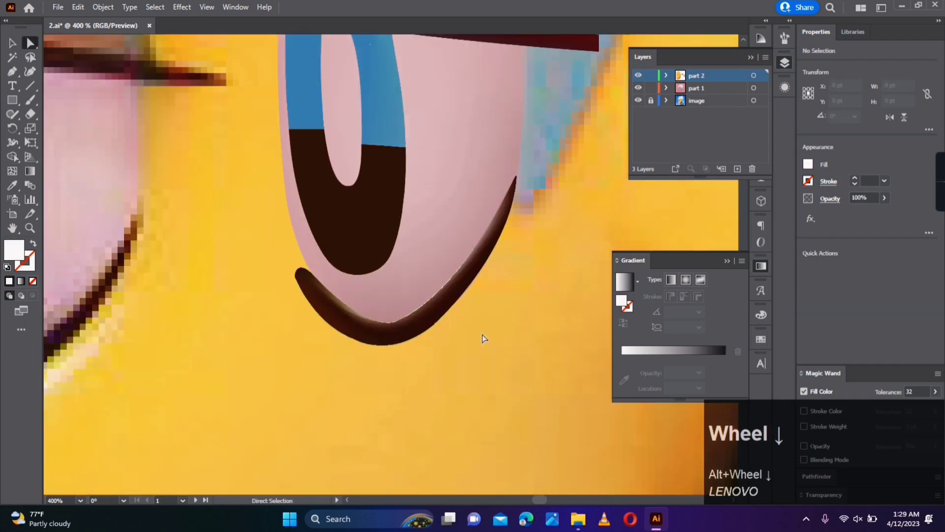
{"action": "scroll", "coordinate": [427, 319], "scroll_direction": "up", "scroll_amount": 4}
{"action": "left_click", "coordinate": [322, 239]}
{"action": "left_click", "coordinate": [386, 249]}
{"action": "left_click_drag", "start_coordinate": [406, 226], "coordinate": [413, 240]}
{"action": "scroll", "coordinate": [469, 321], "scroll_direction": "down", "scroll_amount": 4}
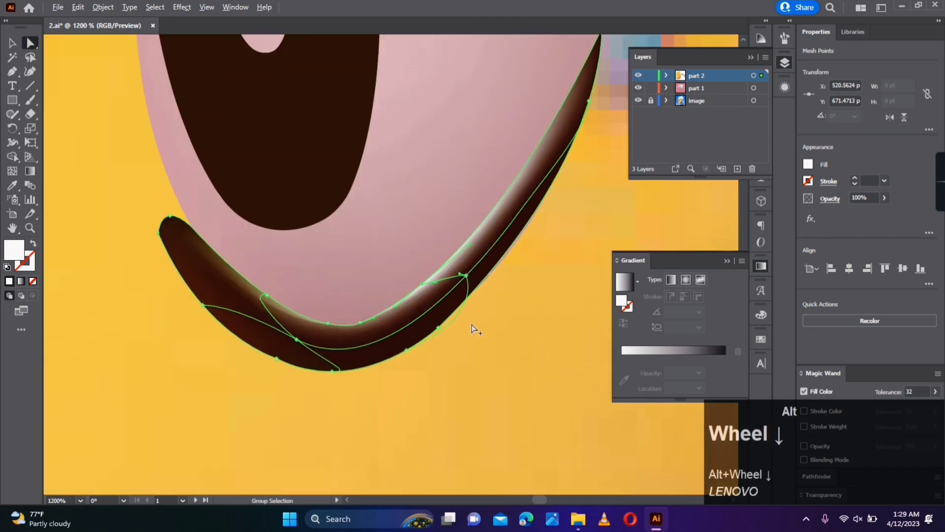
{"action": "scroll", "coordinate": [457, 323], "scroll_direction": "down", "scroll_amount": 1}
{"action": "key", "text": "i"}
{"action": "left_click", "coordinate": [115, 343]}
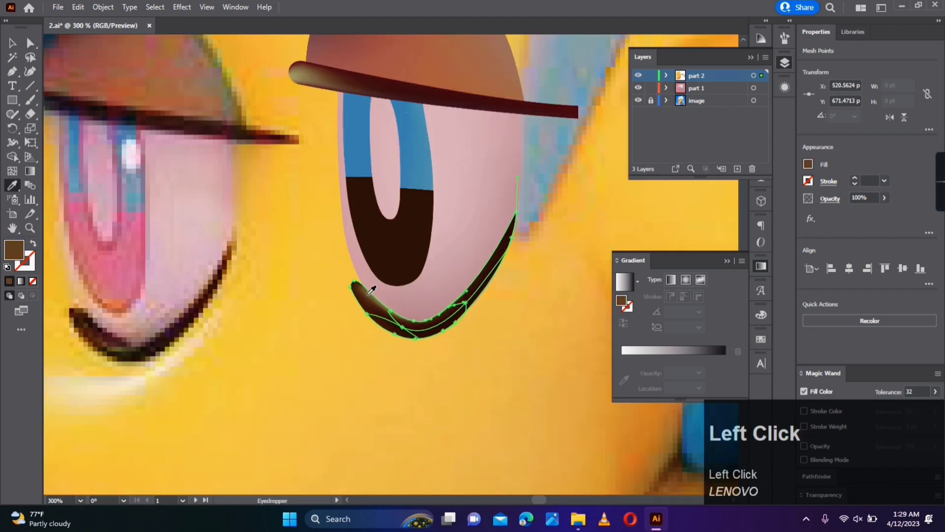
{"action": "left_click", "coordinate": [317, 77]}
{"action": "key", "text": "a"}
{"action": "left_click", "coordinate": [546, 344]}
- Recolour the dark lower iris part with pink sampled from the reference iris
{"action": "scroll", "coordinate": [546, 340], "scroll_direction": "down", "scroll_amount": 2}
{"action": "left_click_drag", "start_coordinate": [544, 338], "coordinate": [474, 389]}
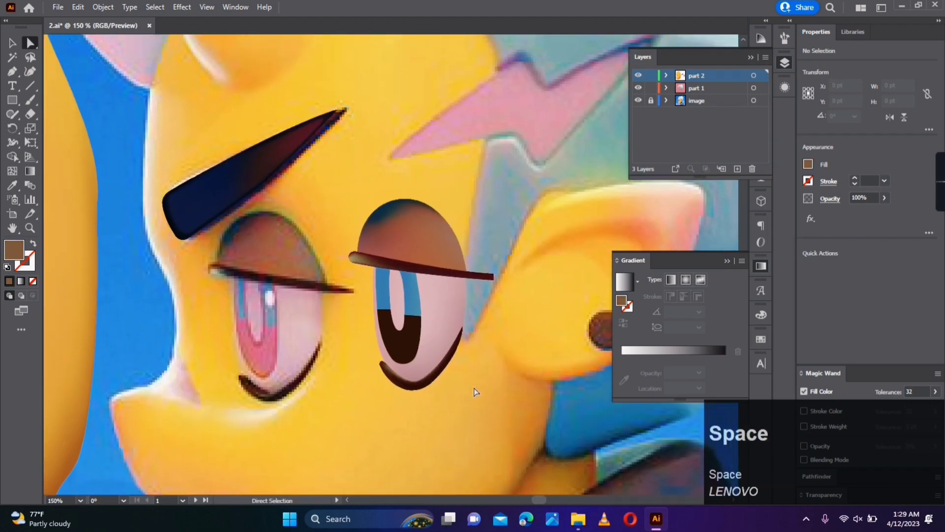
{"action": "scroll", "coordinate": [472, 379], "scroll_direction": "down", "scroll_amount": 1}
{"action": "scroll", "coordinate": [472, 379], "scroll_direction": "up", "scroll_amount": 1}
{"action": "left_click", "coordinate": [401, 348]}
{"action": "key", "text": "i"}
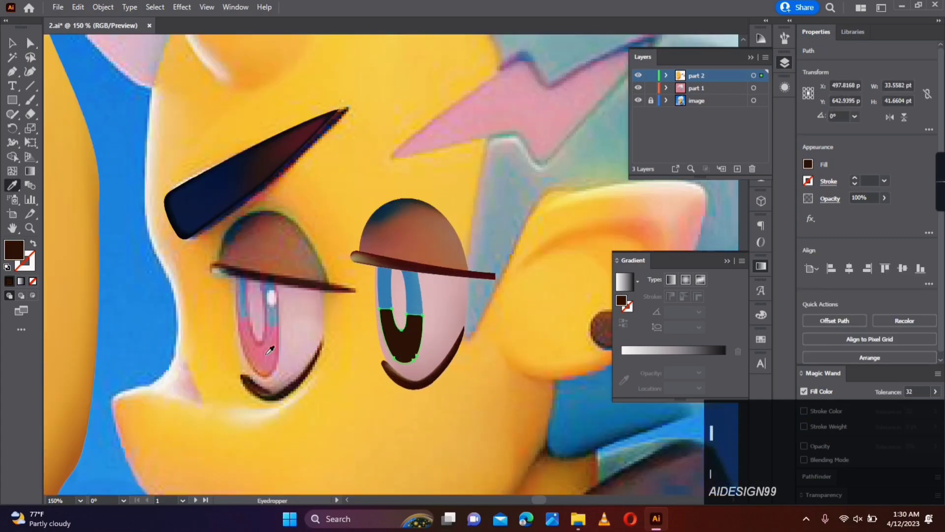
{"action": "left_click", "coordinate": [270, 350]}
- Add mesh lines to the pink lower iris part, running close to its outer edge and across its bottom
{"action": "key", "text": "u"}
{"action": "scroll", "coordinate": [376, 327], "scroll_direction": "up", "scroll_amount": 2, "text": "alt"}
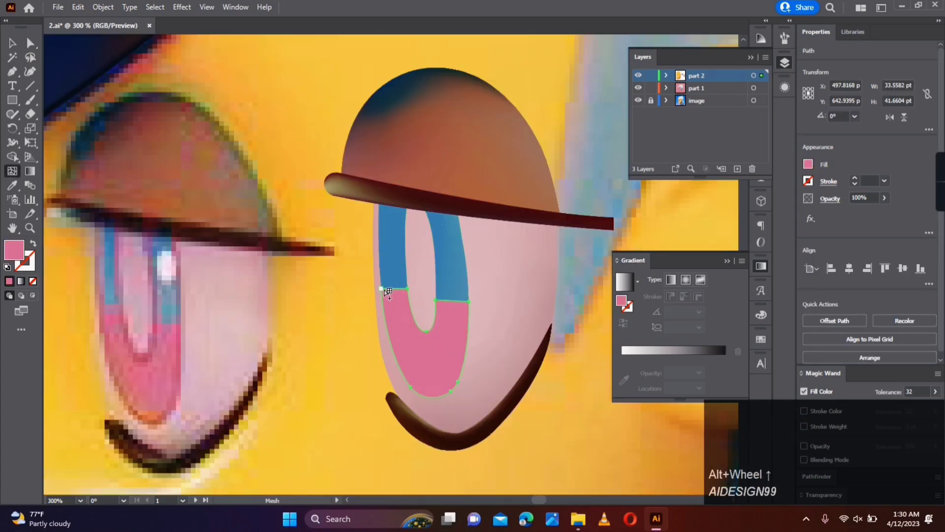
{"action": "left_click", "coordinate": [388, 292]}
{"action": "key", "text": "ctrl+z"}
{"action": "left_click", "coordinate": [469, 303]}
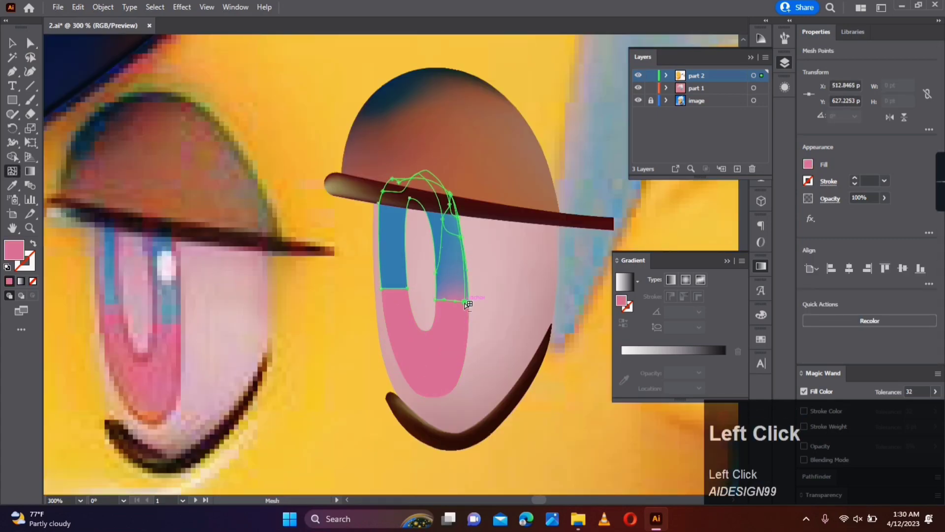
{"action": "scroll", "coordinate": [469, 311], "scroll_direction": "up", "scroll_amount": 1, "text": "alt"}
{"action": "key", "text": "a"}
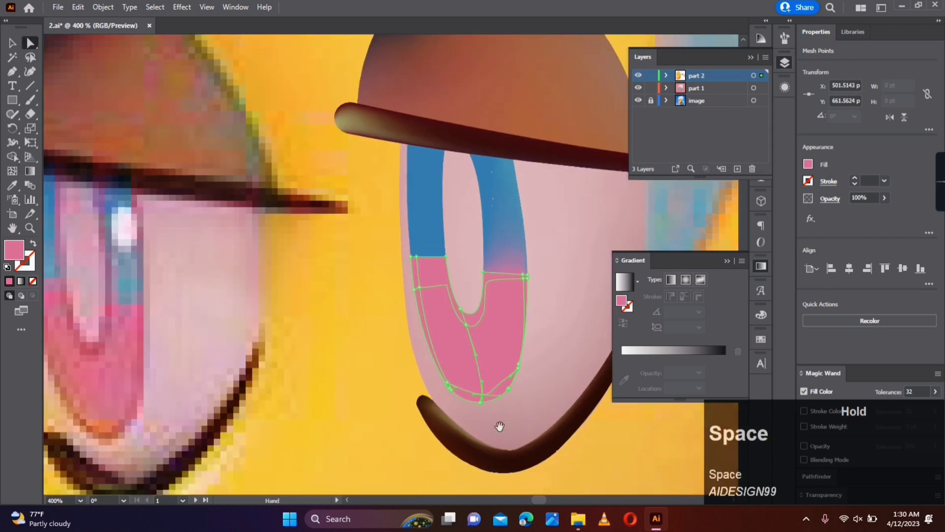
- Move the mesh points near the pink part's bottom so the inner mesh line follows its outer curve
{"action": "scroll", "coordinate": [378, 326], "scroll_direction": "up", "scroll_amount": 3, "text": "alt"}
{"action": "left_click_drag", "start_coordinate": [484, 362], "coordinate": [471, 371]}
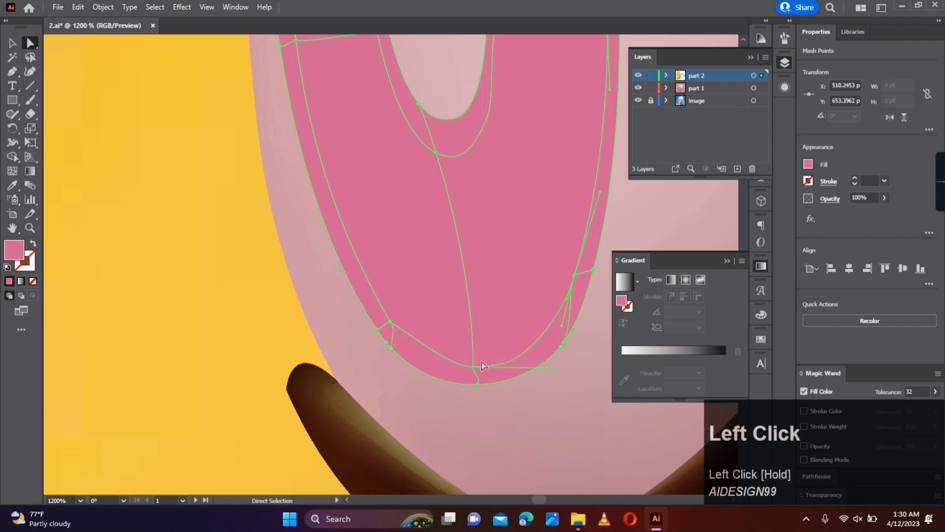
{"action": "left_click_drag", "start_coordinate": [474, 367], "coordinate": [474, 363]}
{"action": "left_click_drag", "start_coordinate": [495, 380], "coordinate": [431, 405]}
- Select the mesh points along the pink part's outer bottom edge and give them a darker pink fill
{"action": "left_click", "coordinate": [414, 409]}
{"action": "left_click", "coordinate": [499, 370], "text": "shift"}
{"action": "left_click", "coordinate": [326, 370], "text": "shift"}
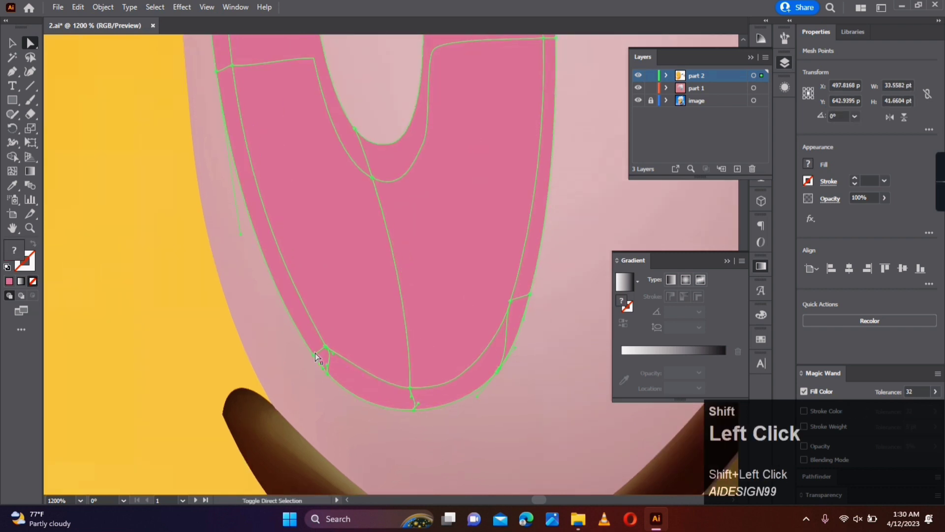
{"action": "double_click", "coordinate": [13, 249]}
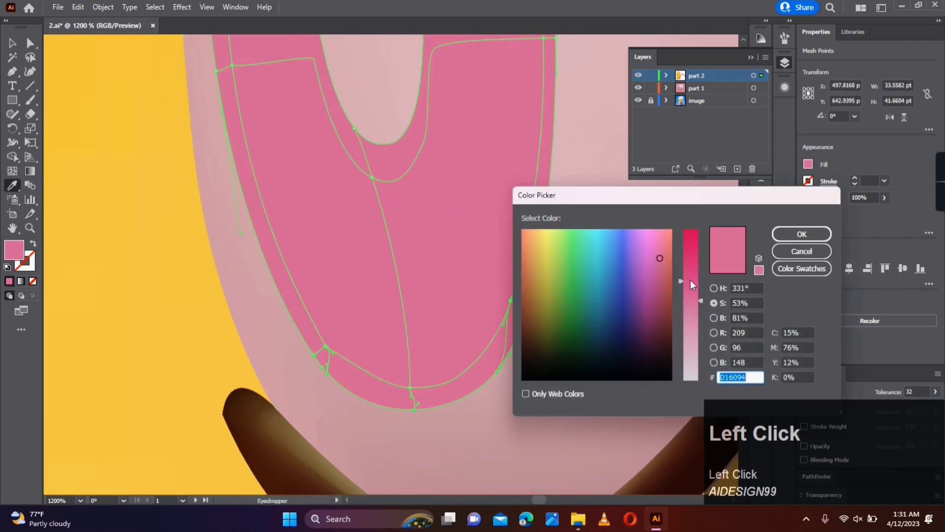
{"action": "left_click", "coordinate": [691, 277]}
{"action": "left_click", "coordinate": [658, 292]}
{"action": "left_click", "coordinate": [800, 234]}
{"action": "key", "text": "ctrl+z"}
{"action": "key", "text": "ctrl+shift+z"}
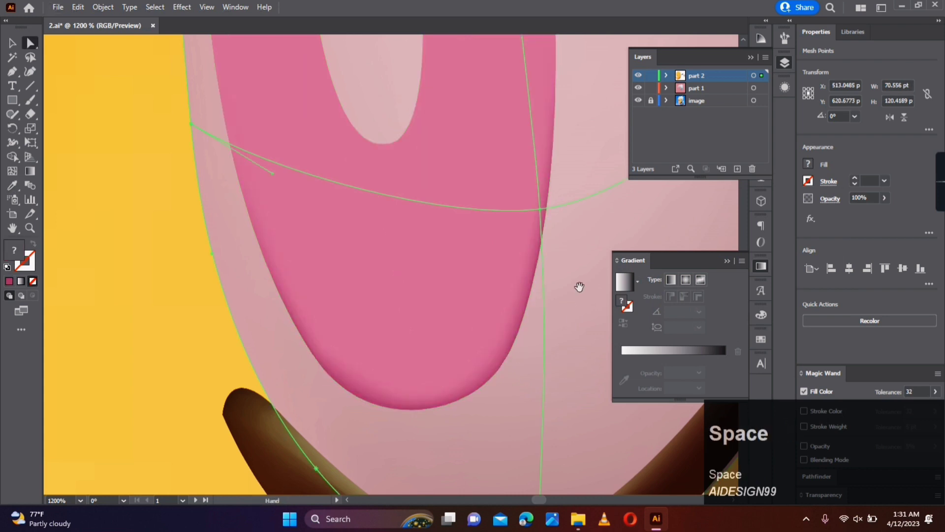
- Recolour the outer corner points where the pink and blue iris parts meet with the sampled darker pink
{"action": "scroll", "coordinate": [571, 256], "scroll_direction": "up", "scroll_amount": 4}
{"action": "left_click", "coordinate": [562, 214], "text": "shift"}
{"action": "left_click", "coordinate": [213, 156], "text": "shift"}
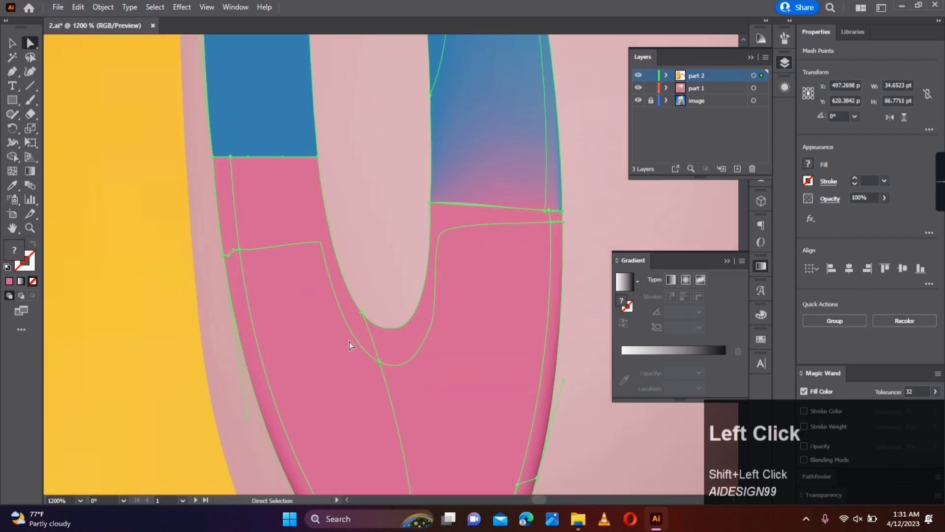
{"action": "left_click_drag", "start_coordinate": [350, 344], "coordinate": [349, 222]}
{"action": "key", "text": "i"}
{"action": "left_click", "coordinate": [454, 413]}
{"action": "key", "text": "a"}
{"action": "left_click_drag", "start_coordinate": [305, 81], "coordinate": [312, 208]}
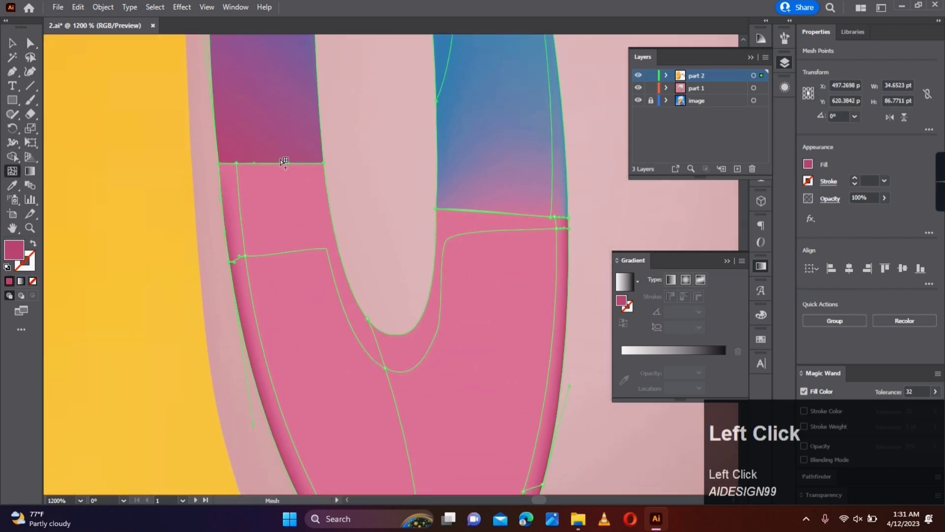
- Add mesh lines along the pink part's inner-left edge and move the new lower mesh point away from the edge
{"action": "left_click", "coordinate": [315, 170]}
{"action": "key", "text": "i"}
{"action": "left_click", "coordinate": [322, 195]}
{"action": "key", "text": "a"}
{"action": "left_click_drag", "start_coordinate": [320, 173], "coordinate": [321, 201]}
{"action": "left_click", "coordinate": [371, 323]}
{"action": "left_click_drag", "start_coordinate": [371, 323], "coordinate": [355, 323]}
- Recolour the mesh point on the pink part's inner edge with darker pink sampled from its outer-left edge
{"action": "left_click", "coordinate": [368, 320]}
{"action": "key", "text": "i"}
{"action": "left_click", "coordinate": [242, 297]}
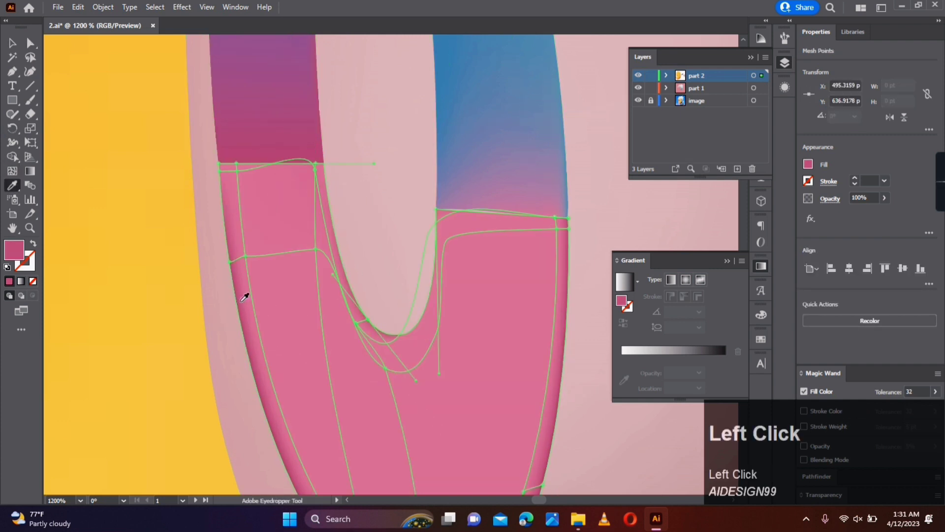
{"action": "key", "text": "a"}
{"action": "left_click", "coordinate": [428, 286]}
{"action": "left_click", "coordinate": [385, 367]}
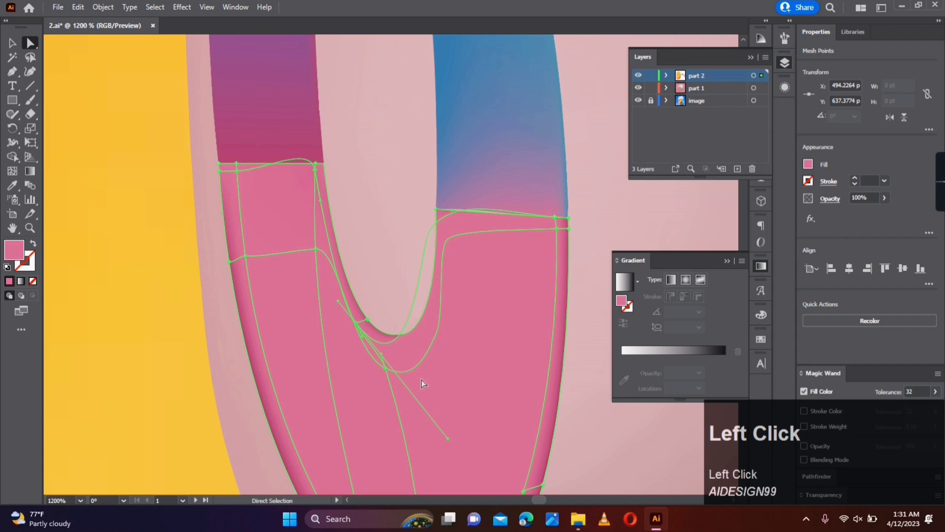
- Add an anchor point on the mesh line beside the pink part's inner-right curve and move it down into the shape
{"action": "left_click", "coordinate": [12, 72]}
{"action": "left_click", "coordinate": [427, 296]}
{"action": "key", "text": "a"}
{"action": "left_click_drag", "start_coordinate": [428, 295], "coordinate": [440, 329]}
{"action": "left_click", "coordinate": [395, 240]}
{"action": "scroll", "coordinate": [595, 198], "scroll_direction": "down", "scroll_amount": 1}
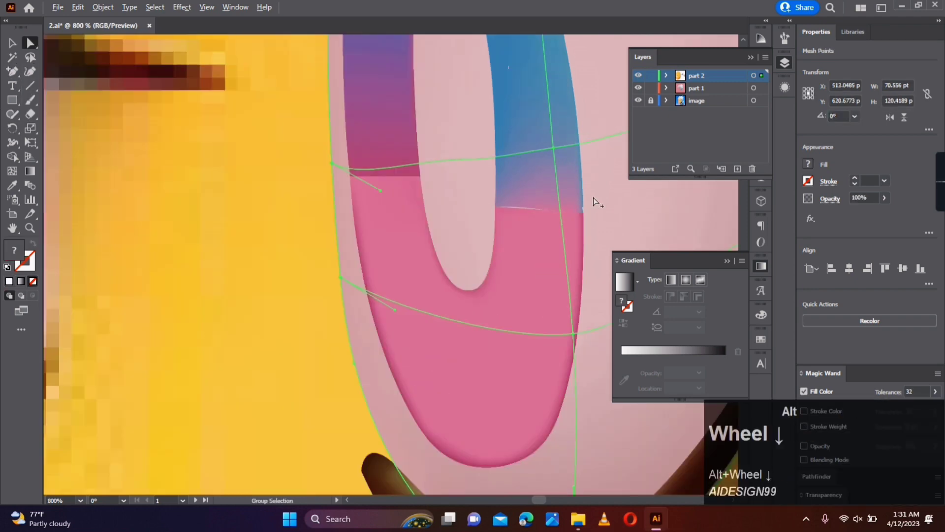
- Adjust the pink part's inner-right corner point so its upper edge meets the blue part
{"action": "scroll", "coordinate": [537, 206], "scroll_direction": "up", "scroll_amount": 2}
{"action": "left_click", "coordinate": [457, 206]}
{"action": "left_click", "coordinate": [454, 206]}
{"action": "left_click_drag", "start_coordinate": [512, 213], "coordinate": [507, 307]}
{"action": "left_click", "coordinate": [419, 233]}
{"action": "scroll", "coordinate": [420, 234], "scroll_direction": "down", "scroll_amount": 4}
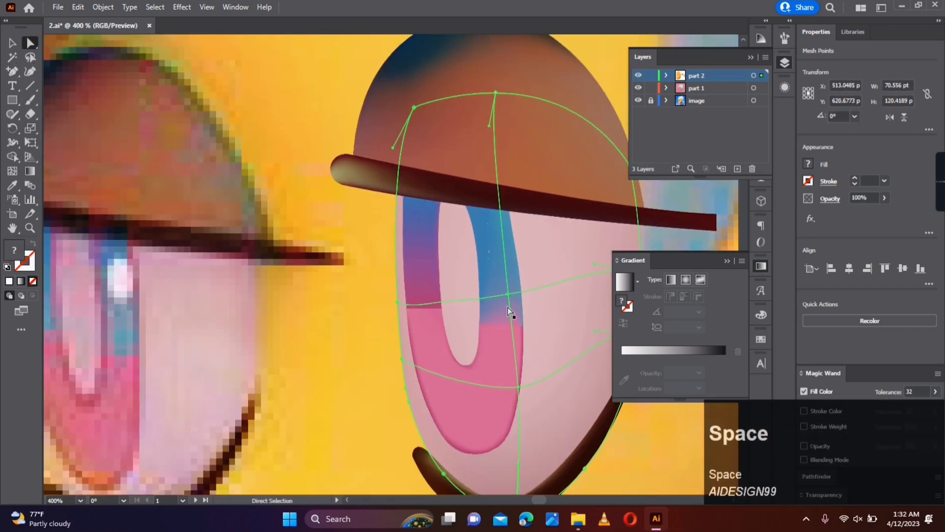
- Recolour the lower mesh points of the blue part's left arm with blue sampled from its right arm
{"action": "scroll", "coordinate": [507, 305], "scroll_direction": "up", "scroll_amount": 1}
{"action": "left_click", "coordinate": [378, 282]}
{"action": "key", "text": "i"}
{"action": "left_click", "coordinate": [482, 253]}
{"action": "key", "text": "a"}
- Move the upper mesh point of the blue part's left arm towards its inner edge and recolour it with sampled blue
{"action": "left_click_drag", "start_coordinate": [381, 117], "coordinate": [397, 126]}
{"action": "key", "text": "i"}
{"action": "left_click", "coordinate": [393, 229]}
{"action": "double_click", "coordinate": [14, 250]}
{"action": "left_click", "coordinate": [802, 251]}
{"action": "key", "text": "a"}
{"action": "left_click", "coordinate": [380, 299]}
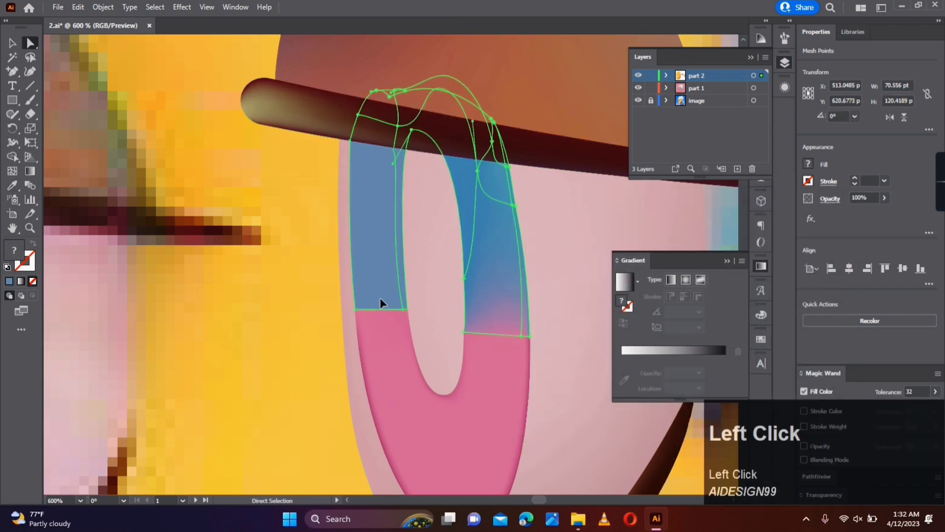
- Add a mesh line near the outer edge of the blue part's left arm and darken that edge's points with deeper blue
{"action": "left_click", "coordinate": [358, 223]}
{"action": "key", "text": "a"}
{"action": "left_click", "coordinate": [350, 223]}
{"action": "double_click", "coordinate": [13, 250]}
{"action": "left_click", "coordinate": [690, 250]}
{"action": "left_click", "coordinate": [613, 299]}
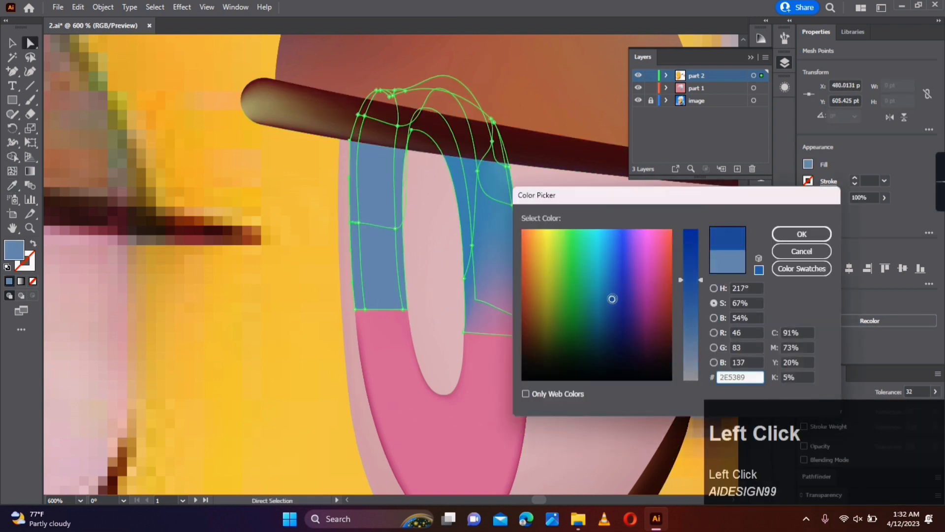
{"action": "left_click", "coordinate": [802, 234]}
{"action": "left_click", "coordinate": [355, 309]}
{"action": "key", "text": "i"}
{"action": "left_click", "coordinate": [352, 207]}
{"action": "key", "text": "a"}
- Darken the outer edge of the blue part's right arm and shift the mesh point beside its lower end inward
{"action": "left_click", "coordinate": [496, 190]}
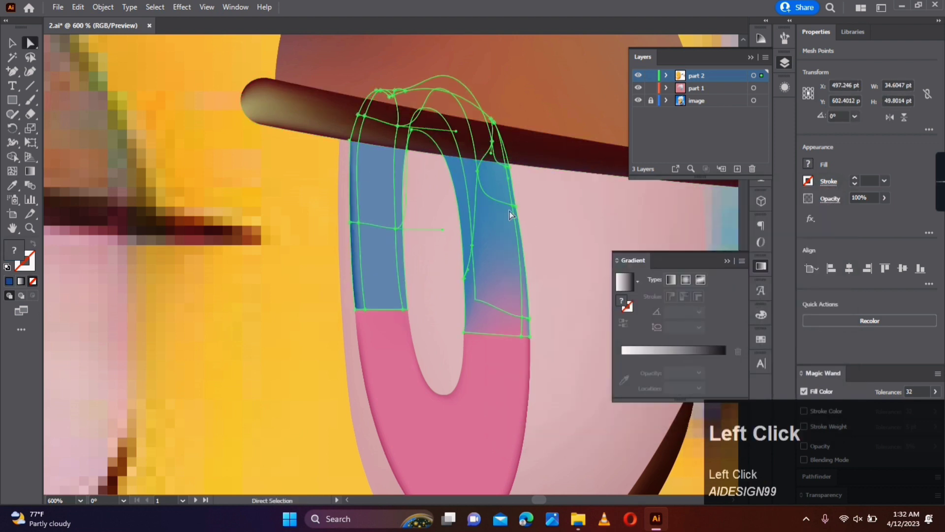
{"action": "left_click", "coordinate": [515, 207]}
{"action": "mouse_move", "coordinate": [512, 205]}
{"action": "left_mouse_down"}
{"action": "mouse_move", "coordinate": [508, 166]}
{"action": "mouse_move", "coordinate": [498, 203]}
{"action": "left_mouse_up"}
{"action": "key", "text": "a"}
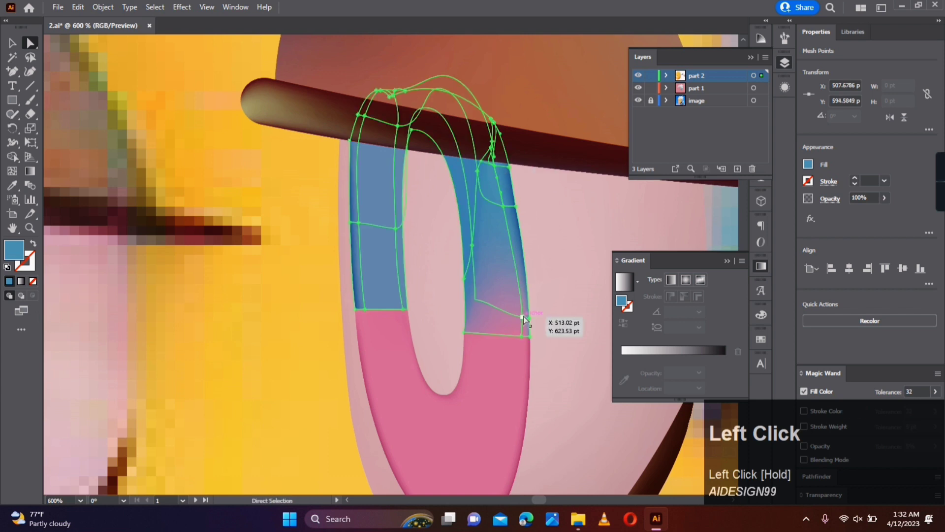
{"action": "left_click_drag", "start_coordinate": [523, 317], "coordinate": [517, 314]}
- Recolour the lower mesh points of the blue part's right arm with blues sampled from higher up the same arm
{"action": "left_click", "coordinate": [522, 337]}
{"action": "key", "text": "i"}
{"action": "left_click", "coordinate": [498, 266]}
{"action": "key", "text": "a"}
{"action": "left_click", "coordinate": [517, 315]}
{"action": "key", "text": "i"}
{"action": "left_click", "coordinate": [495, 251]}
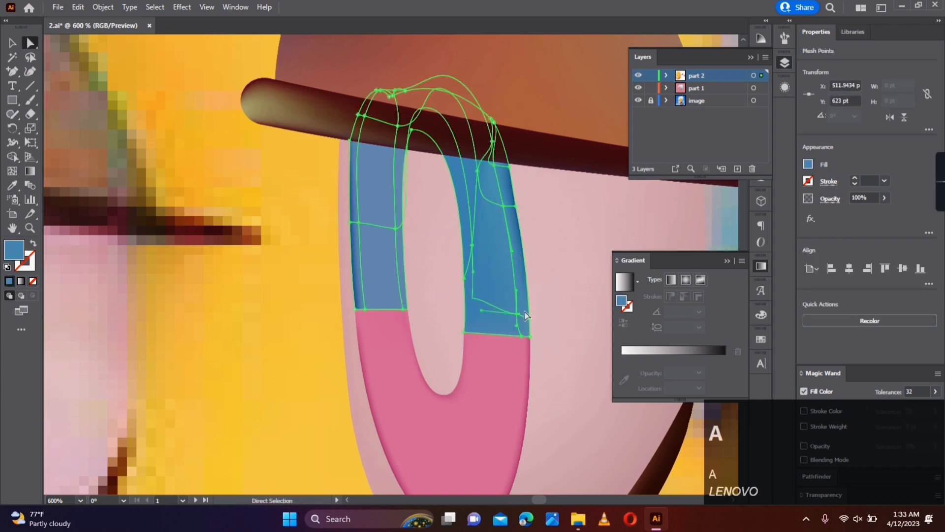
{"action": "key", "text": "a"}
{"action": "left_click", "coordinate": [529, 336]}
{"action": "key", "text": "i"}
{"action": "left_click", "coordinate": [523, 282]}
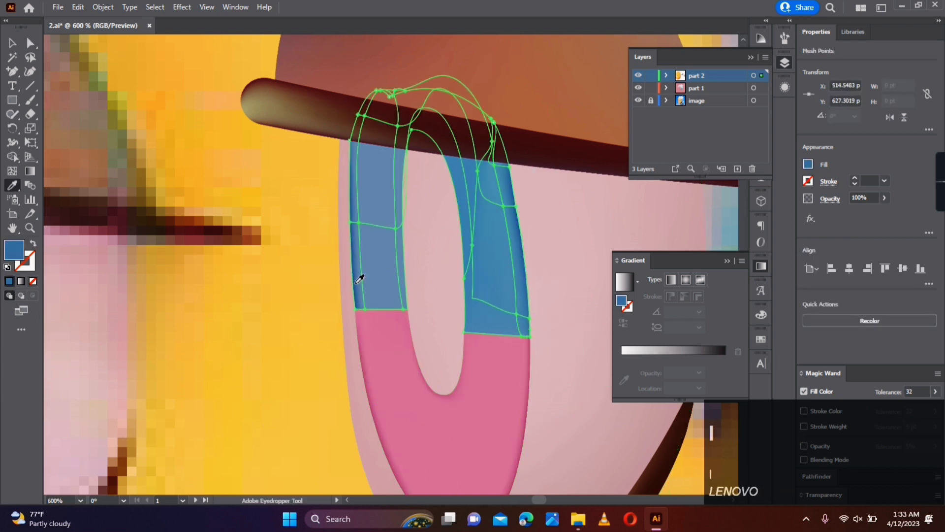
- Recolour the inner edge point of the blue part's right arm with a sampled darker blue
{"action": "key", "text": "a"}
{"action": "left_click", "coordinate": [463, 276]}
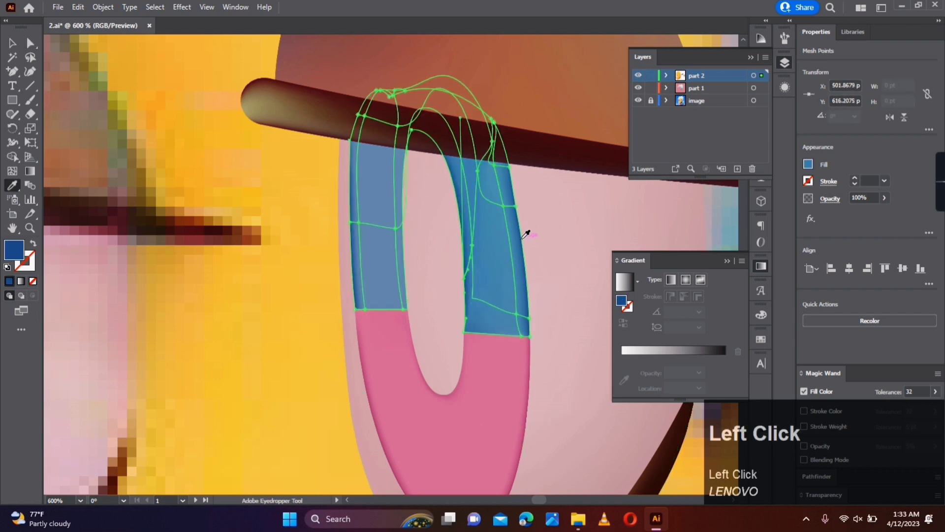
{"action": "left_click", "coordinate": [564, 256]}
- Add a mesh line along the inner side of the blue part's left arm and darken its inner edge with sampled blue
{"action": "left_click_drag", "start_coordinate": [412, 223], "coordinate": [422, 211]}
{"action": "left_click", "coordinate": [12, 171]}
{"action": "left_click", "coordinate": [403, 240]}
{"action": "key", "text": "i"}
{"action": "left_click", "coordinate": [467, 238]}
{"action": "key", "text": "a"}
{"action": "left_click", "coordinate": [436, 235]}
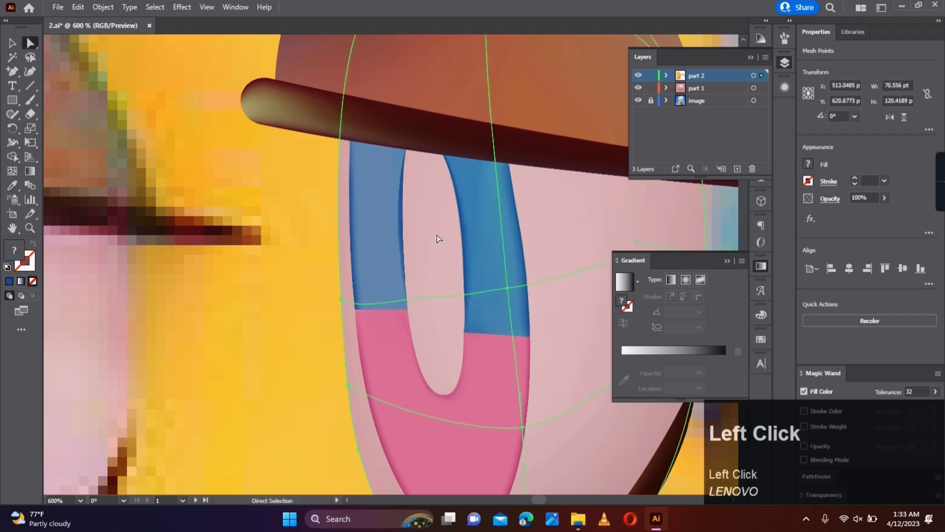
- Recolour the lower inner corner point of the blue part's left arm with dark blue
{"action": "left_click", "coordinate": [399, 288]}
{"action": "left_click", "coordinate": [407, 309]}
{"action": "scroll", "coordinate": [408, 309], "scroll_direction": "down", "scroll_amount": 3, "text": "alt"}
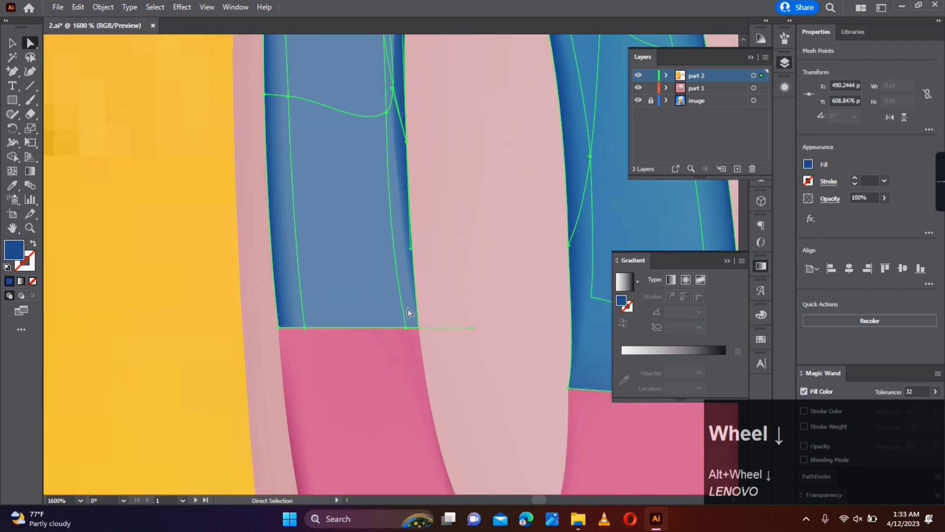
{"action": "left_click", "coordinate": [128, 142]}
{"action": "scroll", "coordinate": [162, 169], "scroll_direction": "down", "scroll_amount": 7, "text": "alt"}
{"action": "left_click", "coordinate": [485, 252]}
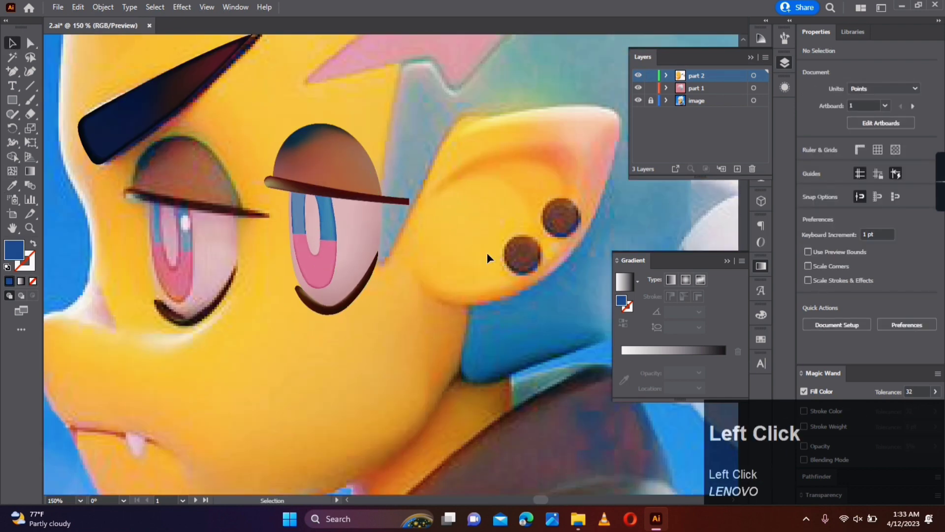
- Move the finished eye parts onto the eye in the reference image and nudge the eyebrow mesh slightly to the right
{"action": "scroll", "coordinate": [424, 251], "scroll_direction": "down", "scroll_amount": 1, "text": "alt"}
{"action": "left_click_drag", "start_coordinate": [423, 149], "coordinate": [322, 319]}
{"action": "left_click_drag", "start_coordinate": [374, 232], "coordinate": [491, 270]}
{"action": "left_click", "coordinate": [420, 240]}
{"action": "key", "text": "space"}
{"action": "left_click", "coordinate": [368, 190]}
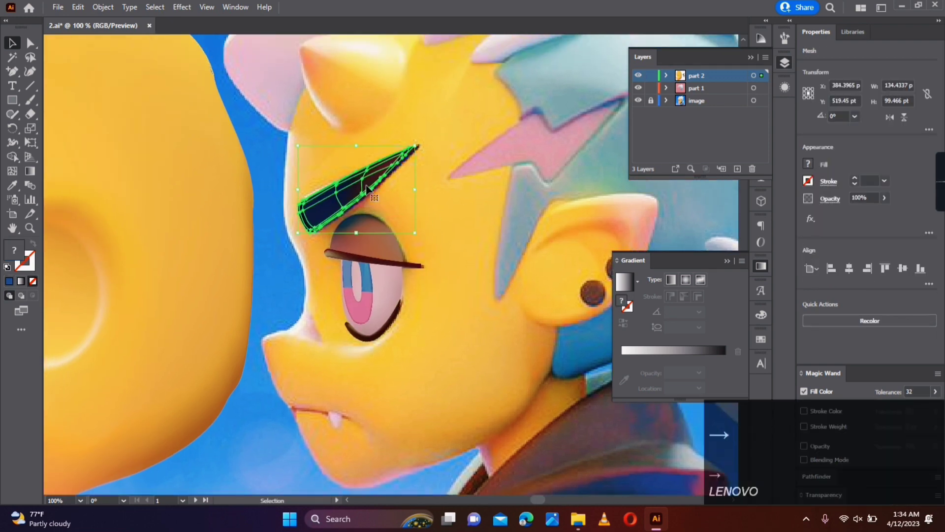
{"action": "left_click", "coordinate": [442, 220]}
- Draw a rectangle about 60 by 56 pt over the horn and turn it into a gradient mesh
{"action": "scroll", "coordinate": [442, 221], "scroll_direction": "down", "scroll_amount": 2, "text": "alt"}
{"action": "key", "text": "space"}
{"action": "mouse_move", "coordinate": [409, 143]}
{"action": "left_mouse_down"}
{"action": "mouse_move", "coordinate": [365, 220]}
{"action": "mouse_move", "coordinate": [367, 259]}
{"action": "left_mouse_up"}
{"action": "scroll", "coordinate": [366, 221], "scroll_direction": "up", "scroll_amount": 2, "text": "alt"}
{"action": "left_click", "coordinate": [12, 100]}
{"action": "left_click", "coordinate": [12, 171]}
{"action": "left_click", "coordinate": [339, 210]}
{"action": "left_click", "coordinate": [31, 43]}
{"action": "left_click", "coordinate": [376, 254]}
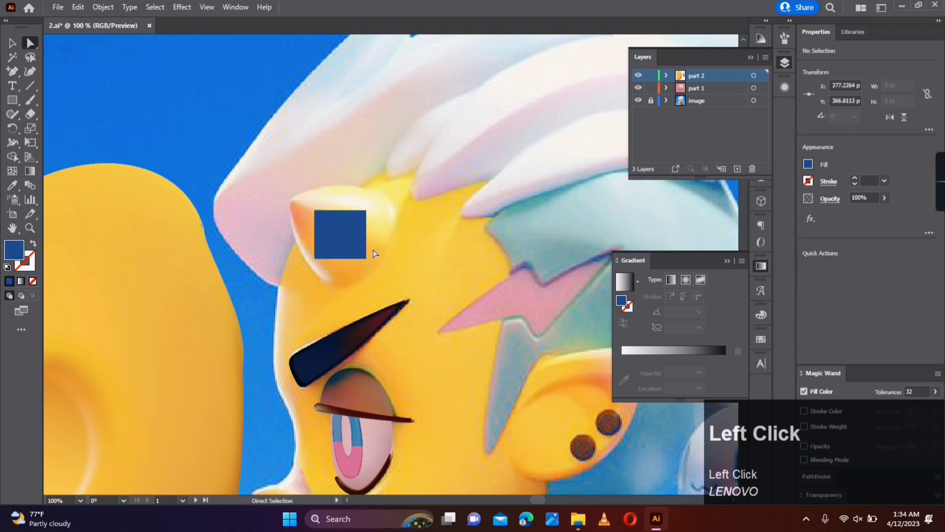
- Fill the horn mesh with yellow sampled from the reference and display the part 2 layer as outlines
{"action": "left_click", "coordinate": [12, 43]}
{"action": "left_click", "coordinate": [360, 234]}
{"action": "key", "text": "i"}
{"action": "left_click", "coordinate": [377, 253]}
{"action": "key", "text": "a"}
{"action": "scroll", "coordinate": [350, 259], "scroll_direction": "up", "scroll_amount": 1}
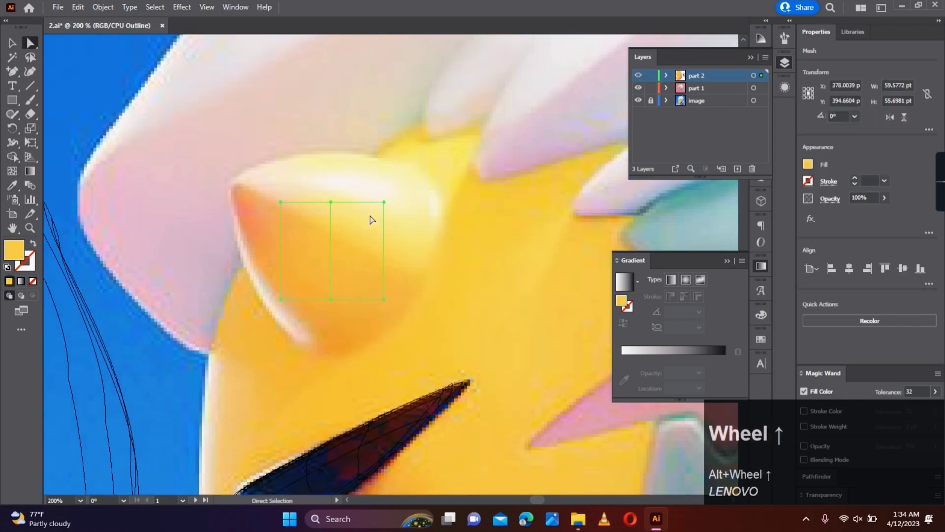
- Move the mesh's corner points onto the horn's outline and curve the left edge along the horn
{"action": "left_click_drag", "start_coordinate": [281, 202], "coordinate": [230, 181]}
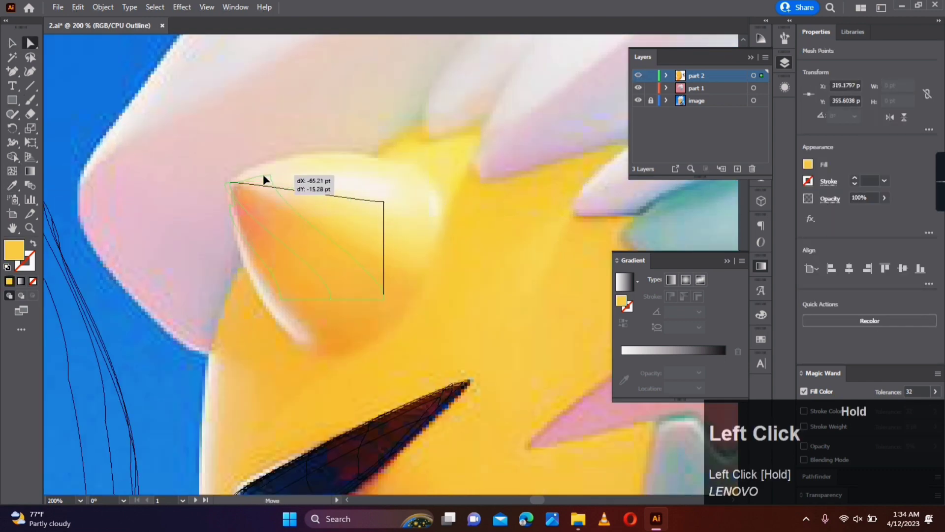
{"action": "left_click_drag", "start_coordinate": [386, 298], "coordinate": [423, 280]}
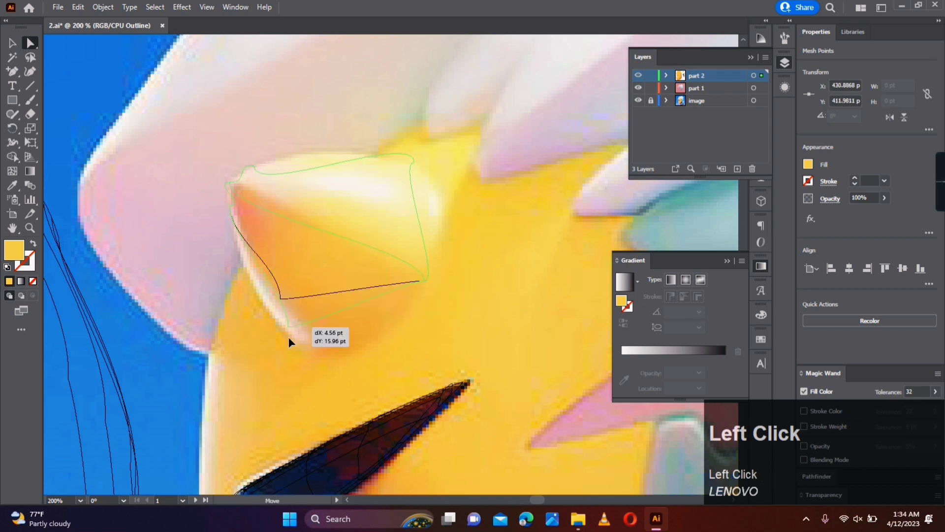
{"action": "mouse_move", "coordinate": [289, 340]}
{"action": "left_mouse_down"}
{"action": "mouse_move", "coordinate": [292, 331]}
{"action": "mouse_move", "coordinate": [257, 301]}
{"action": "mouse_move", "coordinate": [301, 348]}
{"action": "left_mouse_up"}
{"action": "left_click_drag", "start_coordinate": [259, 300], "coordinate": [249, 298]}
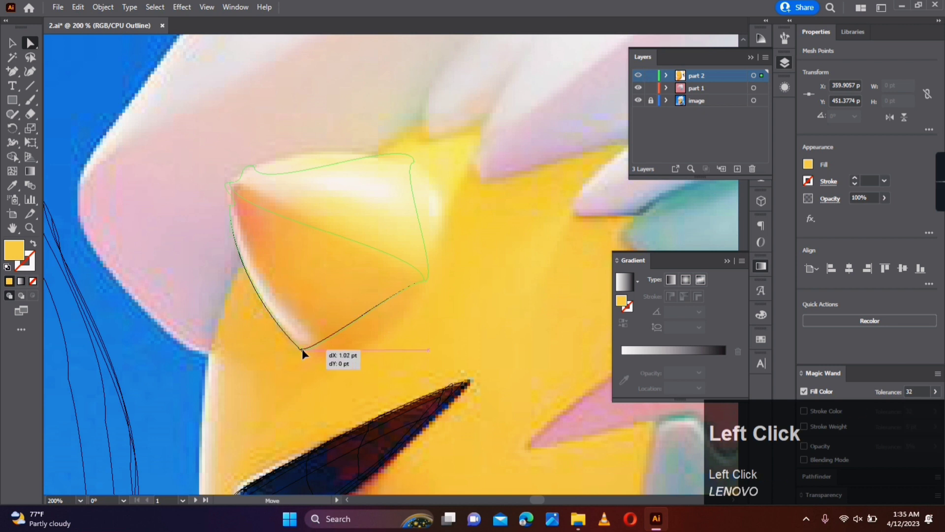
- Adjust the points and handles around the horn's tip so the mesh outline follows its rounded end
{"action": "scroll", "coordinate": [229, 209], "scroll_direction": "up", "scroll_amount": 4}
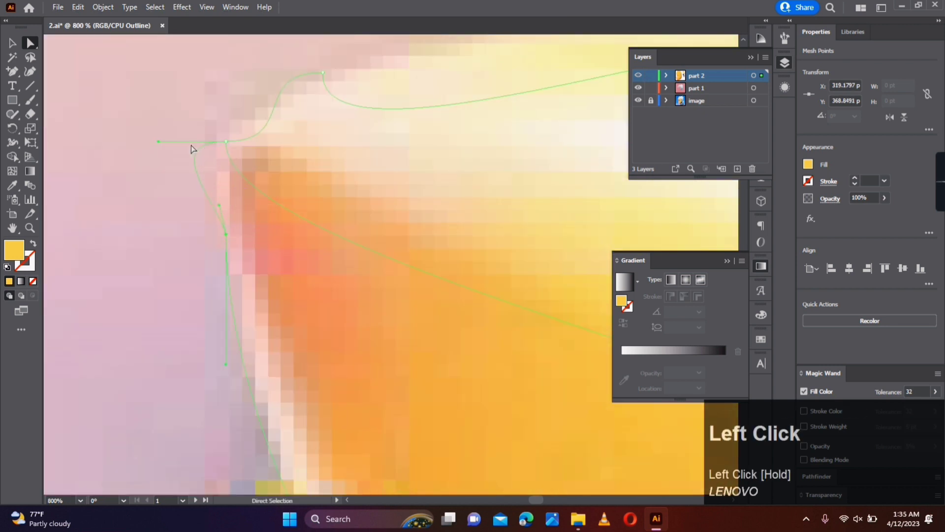
{"action": "left_click_drag", "start_coordinate": [215, 177], "coordinate": [219, 230]}
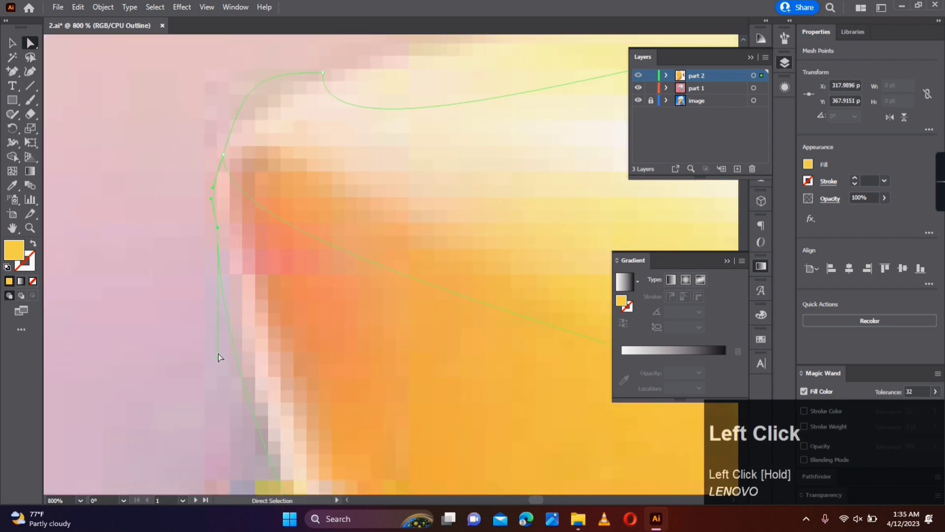
{"action": "left_click", "coordinate": [215, 190]}
{"action": "scroll", "coordinate": [280, 99], "scroll_direction": "down", "scroll_amount": 2}
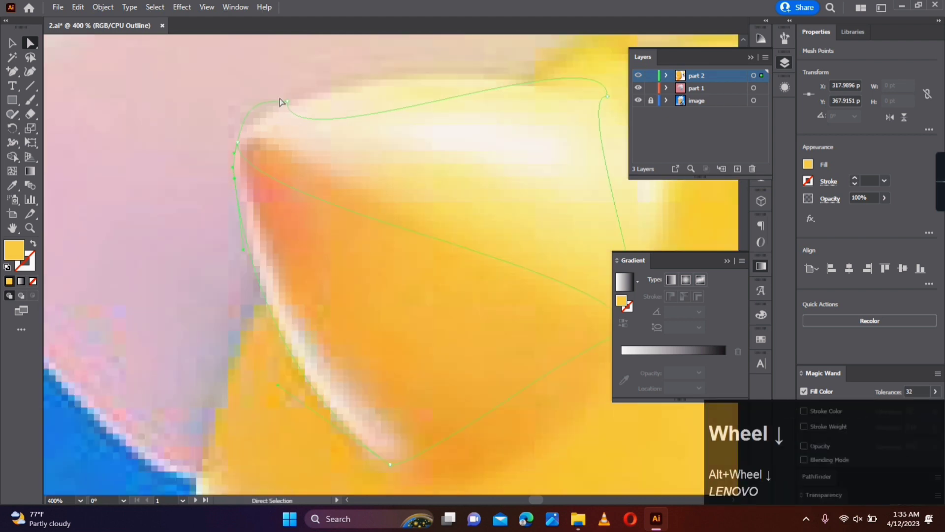
{"action": "left_click_drag", "start_coordinate": [269, 113], "coordinate": [270, 114]}
{"action": "left_click_drag", "start_coordinate": [289, 171], "coordinate": [334, 89]}
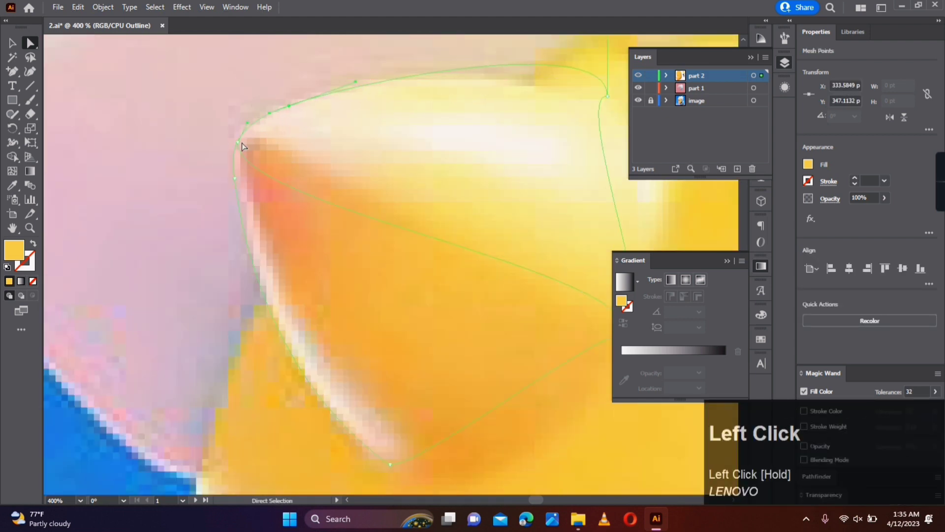
{"action": "left_click", "coordinate": [239, 142]}
{"action": "left_click_drag", "start_coordinate": [238, 197], "coordinate": [257, 143]}
- Adjust the handles on the horn's base and bottom points so the mesh edge follows the lower-right curve
{"action": "key", "text": "space"}
{"action": "left_click_drag", "start_coordinate": [542, 286], "coordinate": [393, 224]}
{"action": "left_click_drag", "start_coordinate": [479, 272], "coordinate": [487, 277]}
{"action": "left_click_drag", "start_coordinate": [487, 213], "coordinate": [422, 234]}
{"action": "key", "text": "space"}
{"action": "left_click_drag", "start_coordinate": [274, 402], "coordinate": [261, 324]}
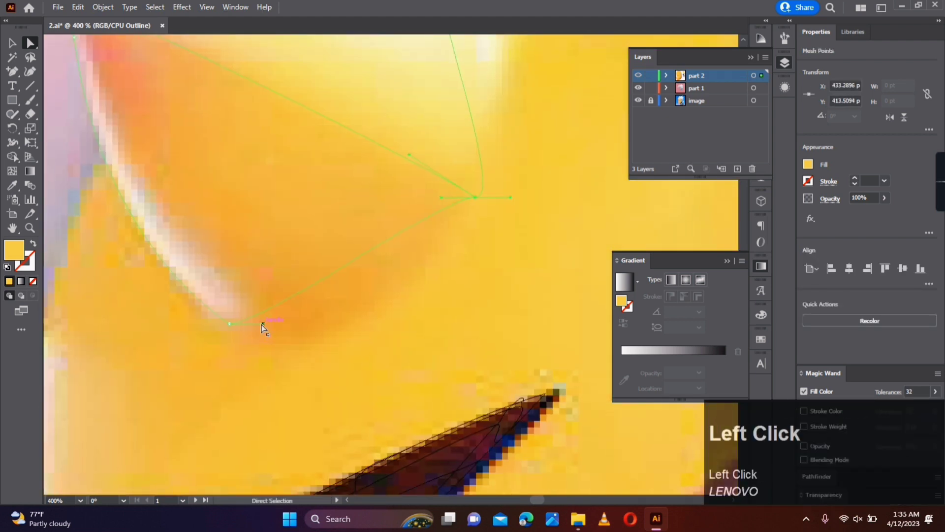
{"action": "scroll", "coordinate": [442, 203], "scroll_direction": "down", "scroll_amount": 2}
{"action": "left_click_drag", "start_coordinate": [463, 295], "coordinate": [492, 270]}
- Fine-tune the points at the horn's tip and at the base end of its middle mesh line
{"action": "scroll", "coordinate": [441, 176], "scroll_direction": "up", "scroll_amount": 2}
{"action": "left_click", "coordinate": [536, 250]}
{"action": "left_click_drag", "start_coordinate": [133, 184], "coordinate": [137, 183]}
{"action": "left_click_drag", "start_coordinate": [203, 159], "coordinate": [211, 156]}
{"action": "scroll", "coordinate": [312, 174], "scroll_direction": "down", "scroll_amount": 3}
{"action": "left_click", "coordinate": [406, 237]}
{"action": "left_click_drag", "start_coordinate": [377, 266], "coordinate": [380, 269]}
{"action": "left_click_drag", "start_coordinate": [374, 277], "coordinate": [374, 283]}
{"action": "left_click", "coordinate": [417, 277]}
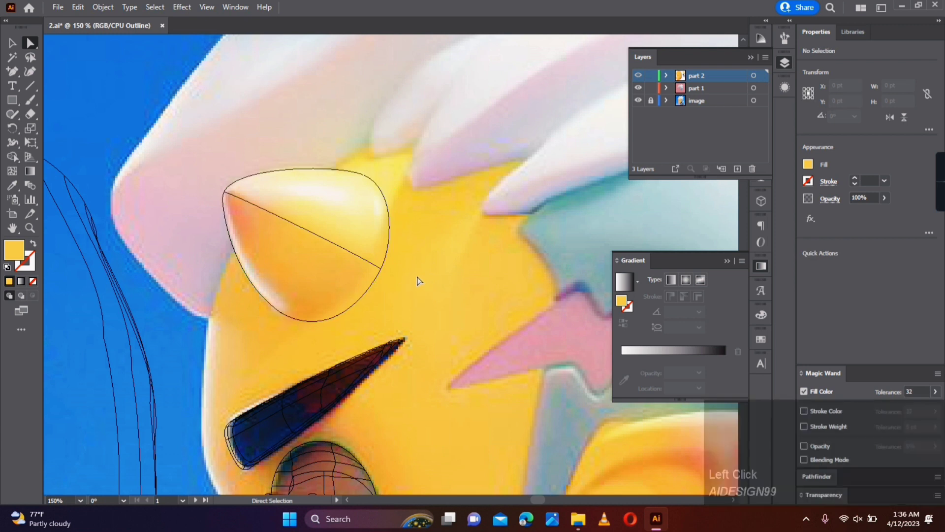
- Add mesh lines inside the horn's edges and recolour its tip point with orange sampled from the reference
{"action": "key", "text": "u"}
{"action": "left_click", "coordinate": [370, 264]}
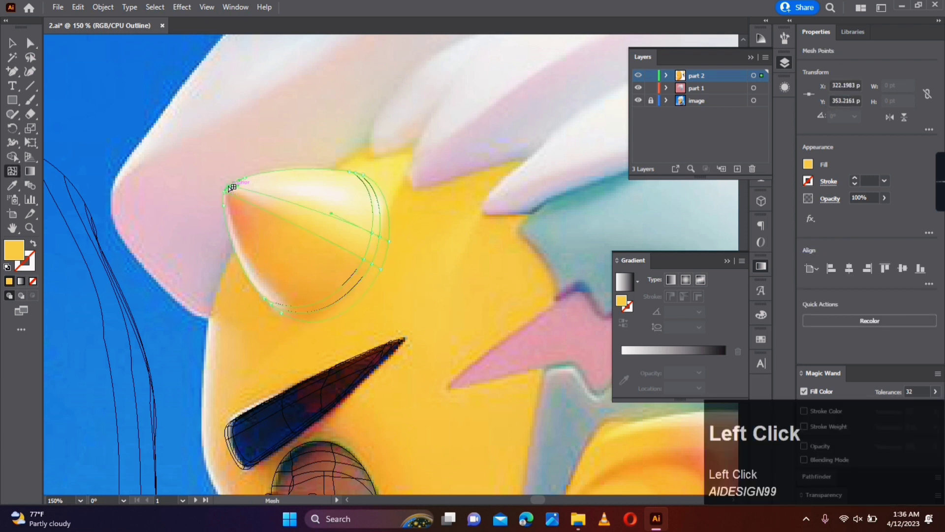
{"action": "key", "text": "a"}
{"action": "left_click", "coordinate": [226, 195]}
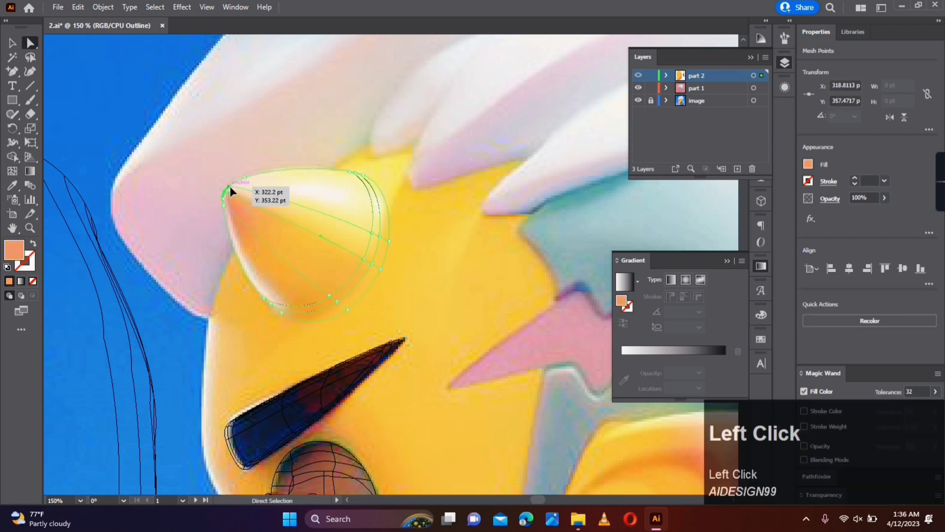
{"action": "key", "text": "a"}
- Recolour the upper mesh points near the horn's base with pale yellow sampled from the reference
{"action": "left_click", "coordinate": [351, 172]}
{"action": "key", "text": "a"}
{"action": "left_click_drag", "start_coordinate": [377, 167], "coordinate": [347, 179]}
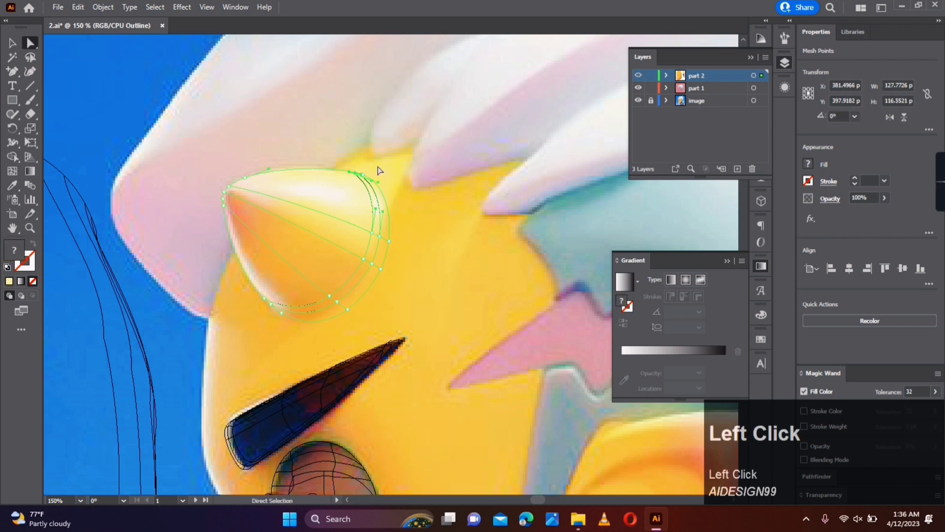
{"action": "key", "text": "i"}
{"action": "left_click", "coordinate": [347, 175]}
- Recolour the mesh points along the horn's right edge with yellow sampled from the reference
{"action": "left_click_drag", "start_coordinate": [385, 267], "coordinate": [385, 264]}
{"action": "key", "text": "a"}
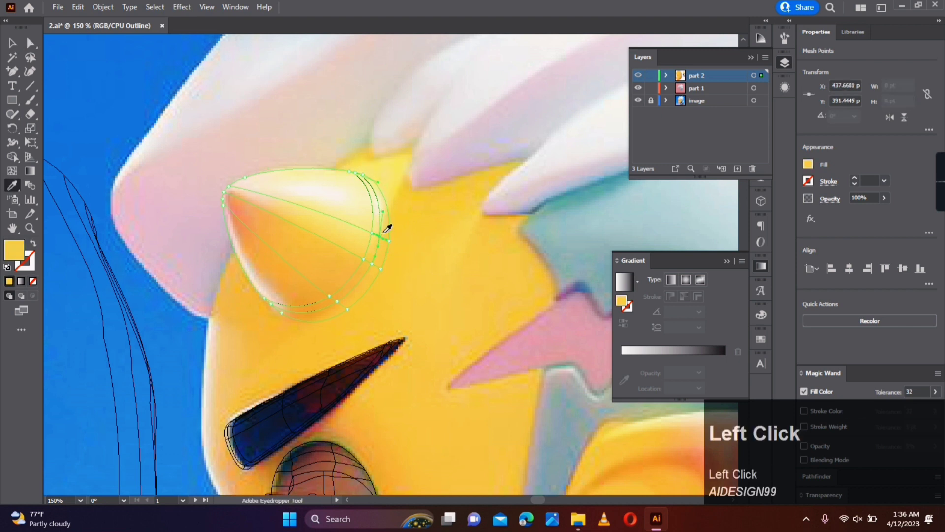
{"action": "key", "text": "a"}
{"action": "key", "text": "i"}
{"action": "left_click_drag", "start_coordinate": [398, 231], "coordinate": [358, 272]}
{"action": "left_click", "coordinate": [384, 240]}
- Recolour the mesh points along the horn's lower-right edge with orange-yellow sampled from the reference
{"action": "key", "text": "a"}
{"action": "key", "text": "i"}
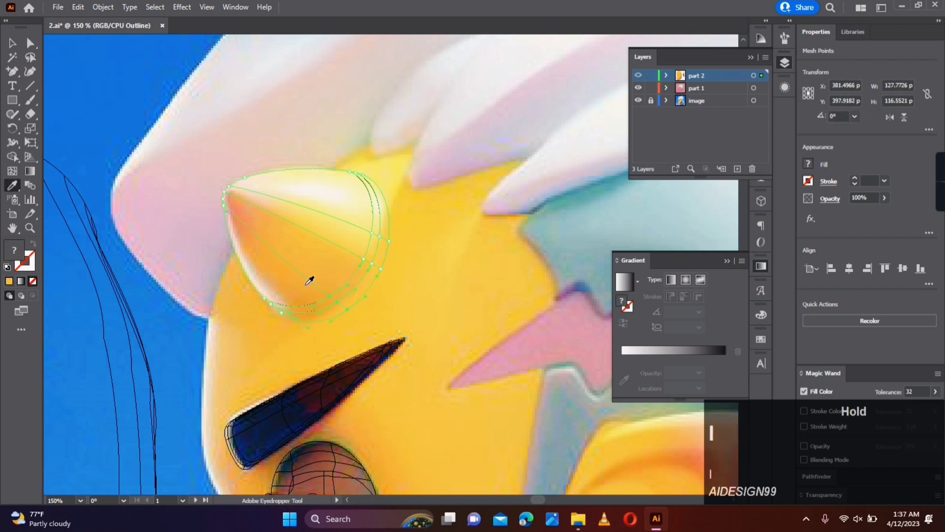
{"action": "left_click", "coordinate": [306, 285]}
{"action": "key", "text": "a"}
{"action": "left_click", "coordinate": [349, 312]}
{"action": "key", "text": "i"}
{"action": "left_click", "coordinate": [344, 321]}
- Recolour the horn's bottom and left-edge mesh points with orange and peach tones sampled from the reference
{"action": "key", "text": "a"}
{"action": "left_click_drag", "start_coordinate": [285, 326], "coordinate": [262, 294]}
{"action": "key", "text": "i"}
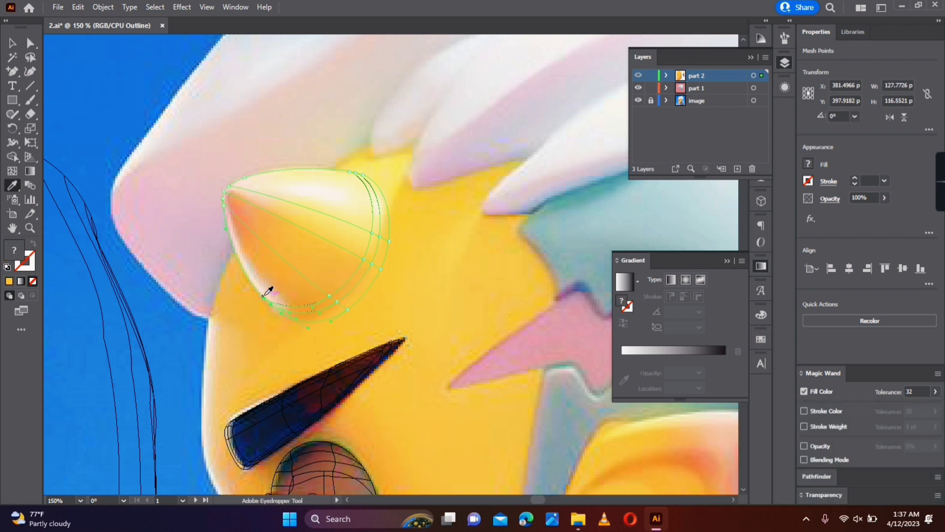
{"action": "left_click", "coordinate": [268, 291]}
{"action": "left_click", "coordinate": [305, 310]}
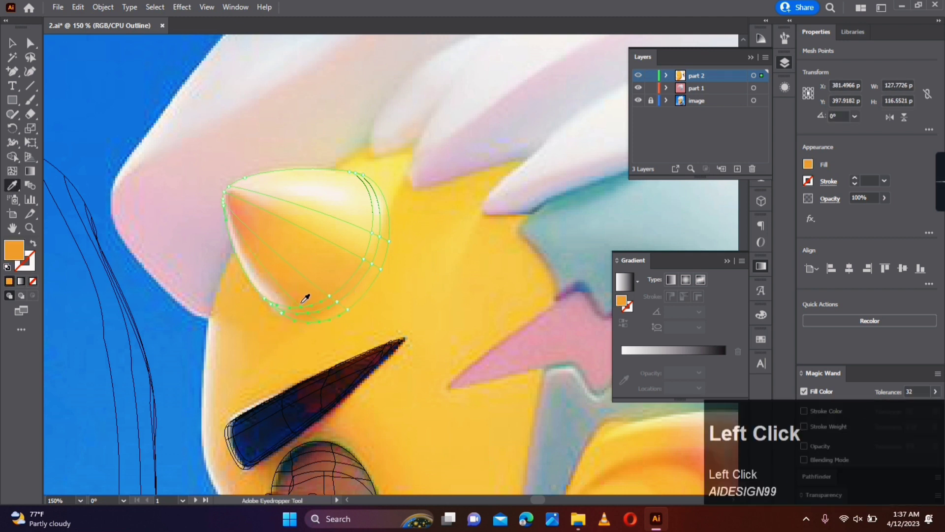
{"action": "left_click", "coordinate": [223, 212]}
{"action": "key", "text": "i"}
- Add a mesh line across the middle of the horn and recolour its points with yellows sampled from the reference
{"action": "left_click", "coordinate": [12, 171]}
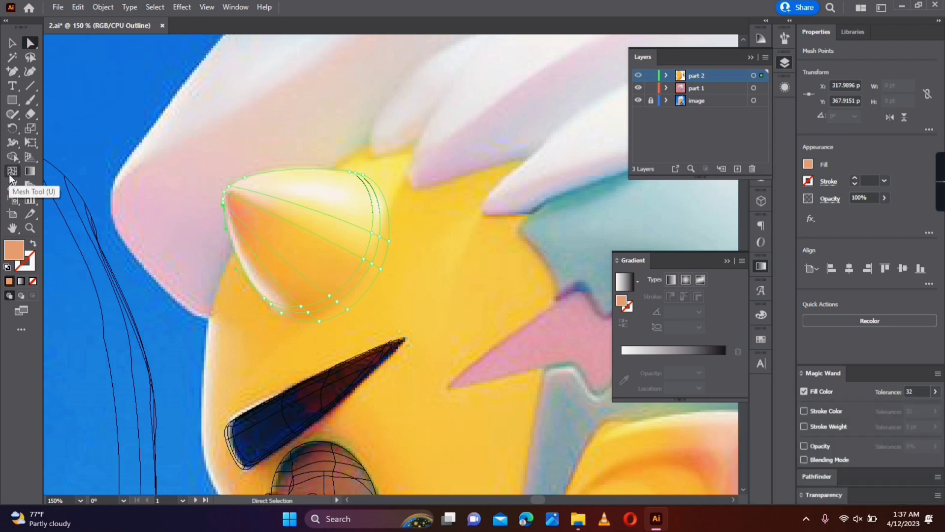
{"action": "left_click", "coordinate": [291, 246]}
{"action": "key", "text": "i"}
{"action": "left_click_drag", "start_coordinate": [263, 264], "coordinate": [354, 235]}
{"action": "left_click", "coordinate": [413, 271]}
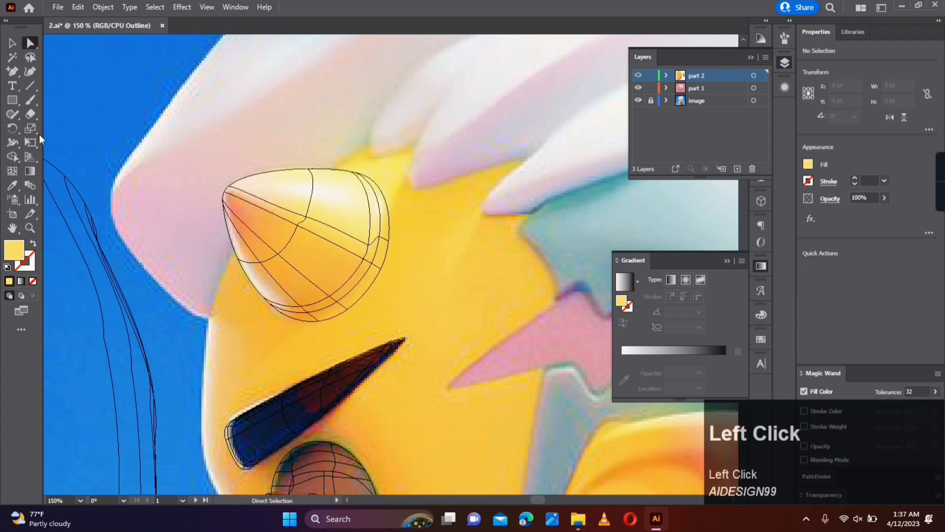
- Add a mesh line through the horn's highlight and recolour its middle and tip-side points with sampled light tones
{"action": "left_click", "coordinate": [12, 170]}
{"action": "left_click", "coordinate": [313, 189]}
{"action": "key", "text": "i"}
{"action": "left_click", "coordinate": [325, 191]}
{"action": "left_click", "coordinate": [245, 179], "text": "ctrl"}
{"action": "left_click", "coordinate": [248, 183]}
- Recolour the base-side mesh points of the horn's highlight with cream sampled from the reference
{"action": "left_click", "coordinate": [369, 202]}
{"action": "left_click", "coordinate": [364, 191]}
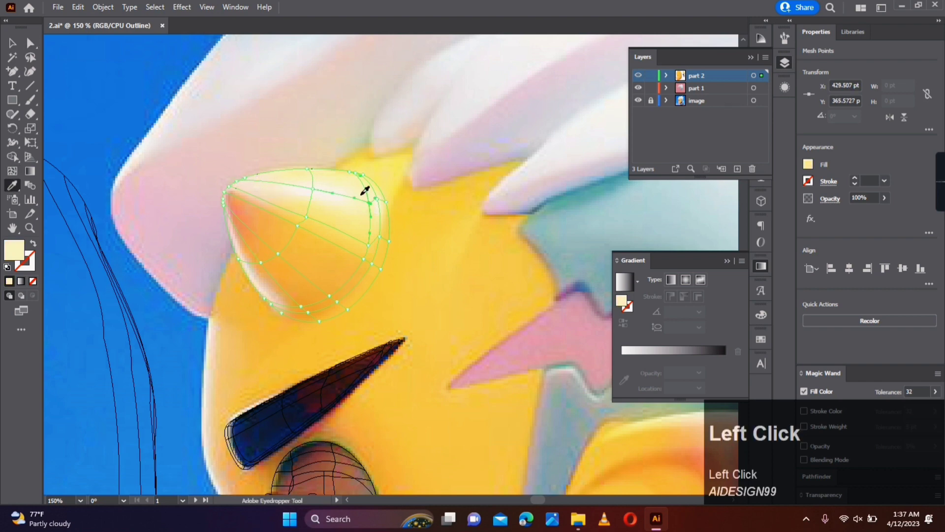
{"action": "key", "text": "a"}
{"action": "left_click", "coordinate": [377, 199]}
{"action": "left_click", "coordinate": [330, 196]}
{"action": "key", "text": "a"}
- Return the part 2 layer to full preview and move two mesh points below the horn's highlight slightly upward
{"action": "left_click", "coordinate": [639, 75], "text": "ctrl"}
{"action": "left_click", "coordinate": [522, 197]}
{"action": "scroll", "coordinate": [522, 196], "scroll_direction": "down", "scroll_amount": 1}
{"action": "scroll", "coordinate": [365, 196], "scroll_direction": "up", "scroll_amount": 2}
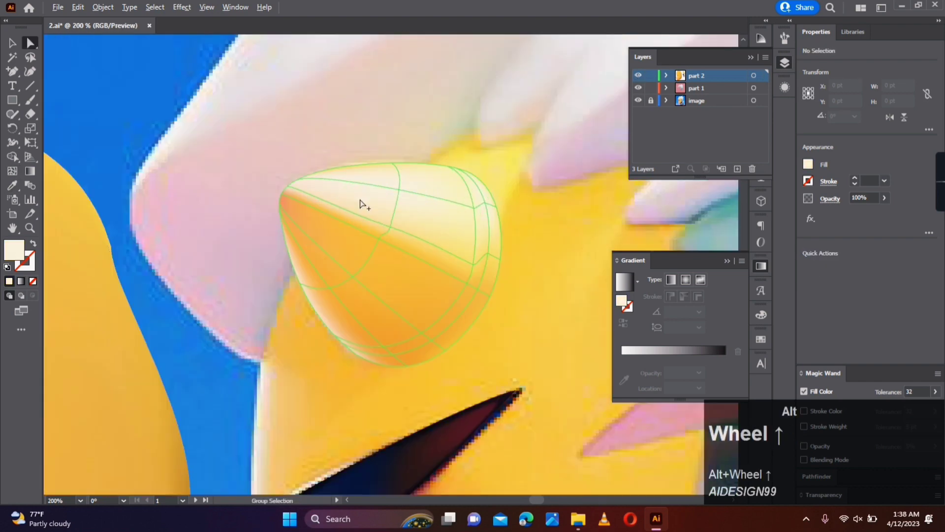
{"action": "left_click_drag", "start_coordinate": [390, 224], "coordinate": [390, 214]}
{"action": "left_click_drag", "start_coordinate": [473, 262], "coordinate": [475, 251]}
{"action": "left_click", "coordinate": [548, 258]}
{"action": "scroll", "coordinate": [547, 258], "scroll_direction": "down", "scroll_amount": 2}
{"action": "scroll", "coordinate": [550, 261], "scroll_direction": "up", "scroll_amount": 1}
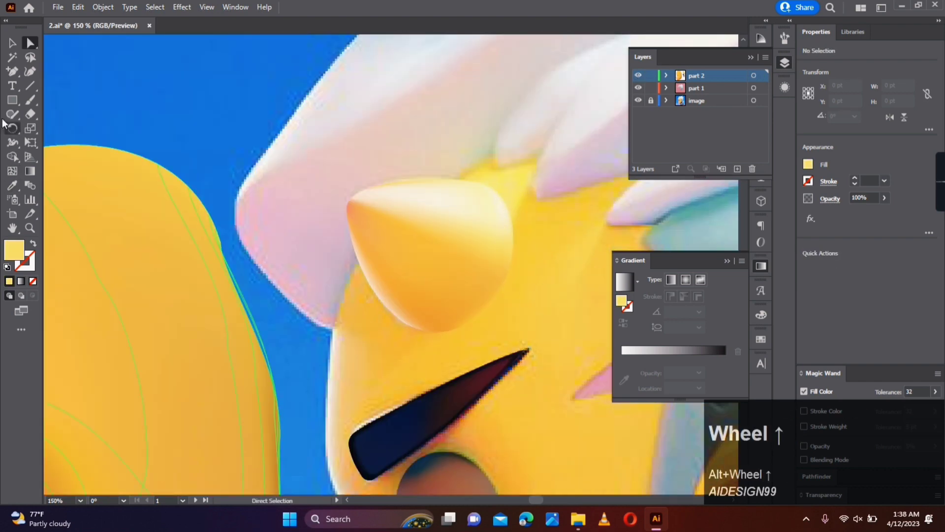
- Nudge the horn mesh 3 pt right and 1 pt down over the reference with part 2 in outline, then restore the layer's preview
{"action": "left_click", "coordinate": [13, 43]}
{"action": "left_click_drag", "start_coordinate": [447, 284], "coordinate": [271, 303]}
{"action": "left_click", "coordinate": [446, 338]}
{"action": "scroll", "coordinate": [468, 342], "scroll_direction": "down", "scroll_amount": 2}
{"action": "left_click_drag", "start_coordinate": [515, 356], "coordinate": [298, 212]}
{"action": "left_click_drag", "start_coordinate": [142, 160], "coordinate": [215, 152]}
{"action": "scroll", "coordinate": [192, 152], "scroll_direction": "up", "scroll_amount": 2}
{"action": "left_click", "coordinate": [639, 76], "text": "ctrl"}
{"action": "key", "text": "Right"}
{"action": "key", "text": "Right"}
{"action": "key", "text": "Right"}
{"action": "key", "text": "Right"}
{"action": "key", "text": "Right"}
{"action": "key", "text": "Right"}
{"action": "key", "text": "Right"}
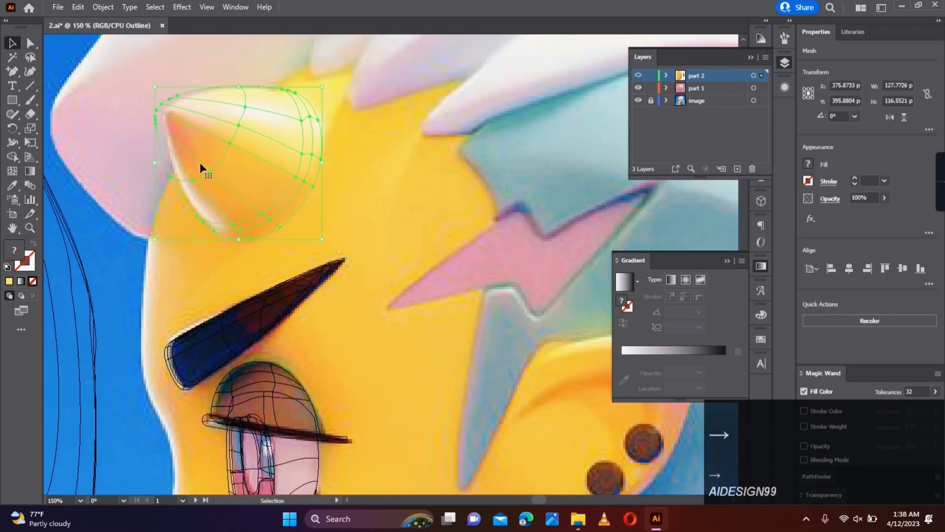
{"action": "key", "text": "Down"}
{"action": "left_click", "coordinate": [639, 76], "text": "ctrl"}
{"action": "left_click", "coordinate": [542, 339]}
- Draw a yellow rectangle about 99 by 81 pt over the ear and add a horizontal mesh line across its upper part
{"action": "left_click_drag", "start_coordinate": [548, 345], "coordinate": [277, 196]}
{"action": "scroll", "coordinate": [277, 196], "scroll_direction": "down", "scroll_amount": 2}
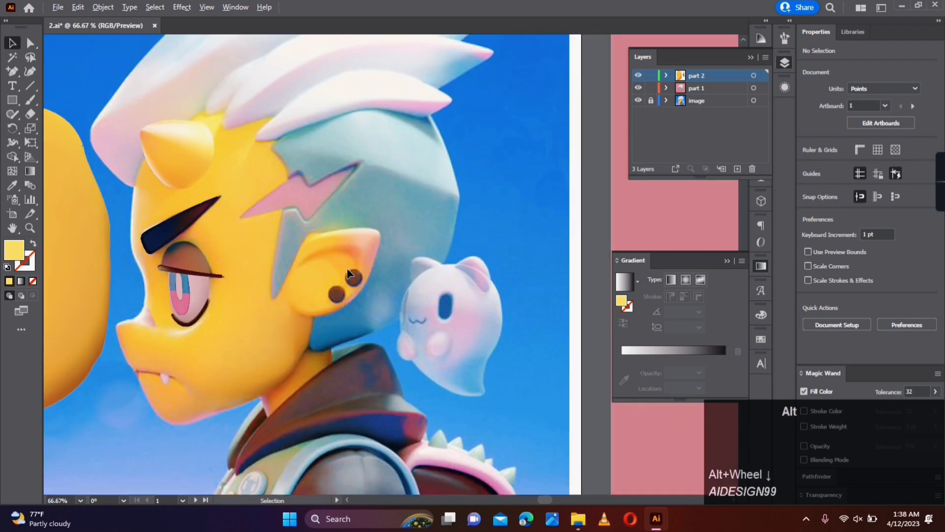
{"action": "scroll", "coordinate": [295, 247], "scroll_direction": "up", "scroll_amount": 1}
{"action": "left_click", "coordinate": [12, 100]}
{"action": "left_click_drag", "start_coordinate": [286, 237], "coordinate": [372, 308]}
{"action": "left_click", "coordinate": [13, 171]}
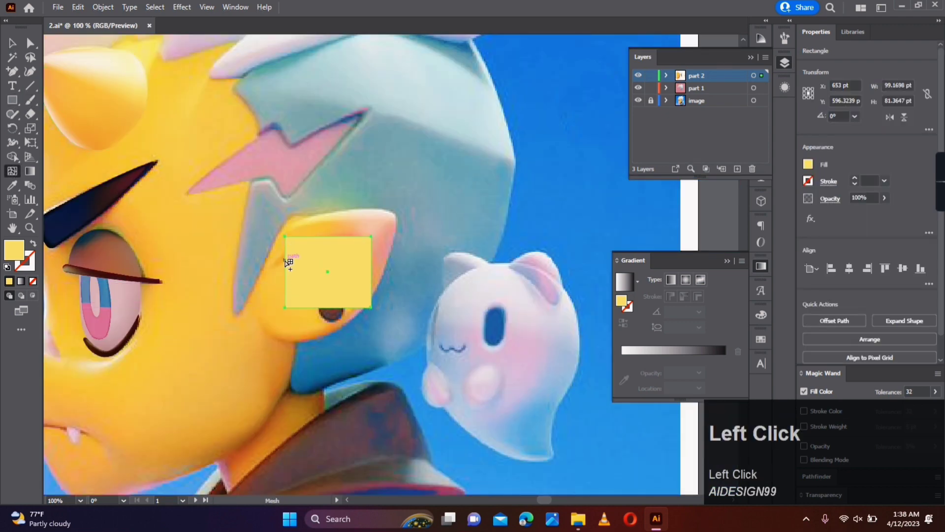
{"action": "left_click", "coordinate": [285, 261]}
- Show part 2 in outline and fit the ear mesh's two upper corners and top edge to the ear's upper outline
{"action": "left_click", "coordinate": [30, 43]}
{"action": "left_click", "coordinate": [639, 75], "text": "ctrl"}
{"action": "left_click", "coordinate": [407, 268]}
{"action": "scroll", "coordinate": [372, 251], "scroll_direction": "up", "scroll_amount": 1}
{"action": "left_click_drag", "start_coordinate": [371, 230], "coordinate": [404, 196]}
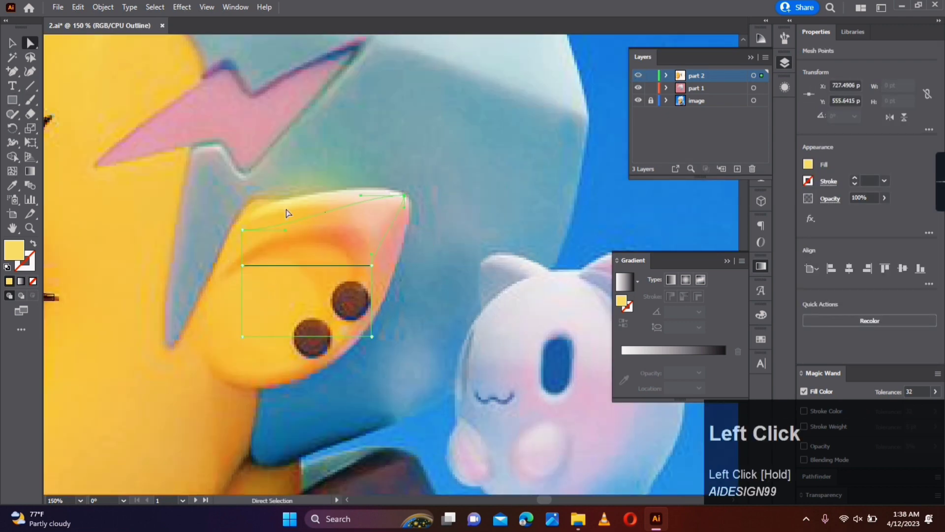
{"action": "left_click_drag", "start_coordinate": [241, 229], "coordinate": [238, 220]}
{"action": "left_click_drag", "start_coordinate": [363, 200], "coordinate": [381, 191]}
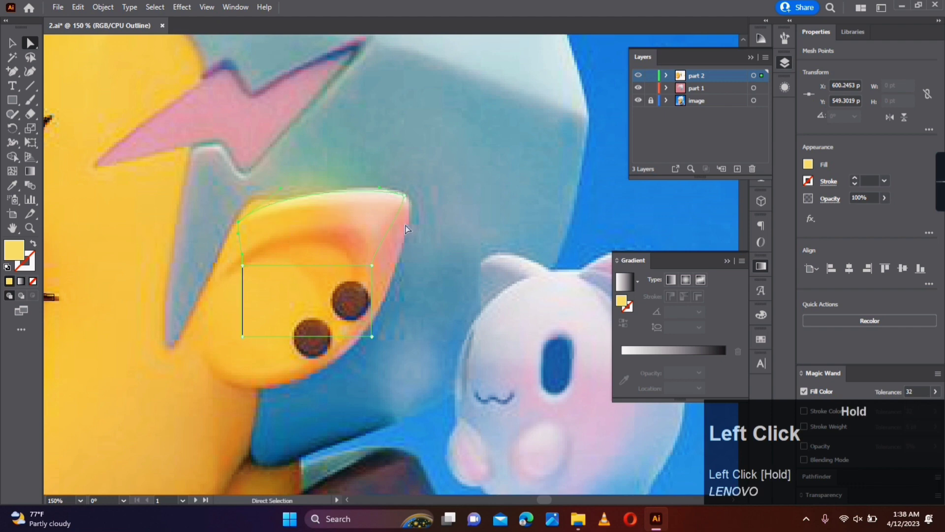
- Move the right end of the ear's mesh line onto the outer edge below the tip and curve that side along the ear
{"action": "left_click_drag", "start_coordinate": [373, 269], "coordinate": [407, 201]}
{"action": "scroll", "coordinate": [397, 223], "scroll_direction": "up", "scroll_amount": 2, "text": "alt"}
{"action": "left_click", "coordinate": [425, 256]}
{"action": "key", "text": "space"}
{"action": "left_click_drag", "start_coordinate": [424, 268], "coordinate": [439, 239]}
{"action": "left_click", "coordinate": [342, 217]}
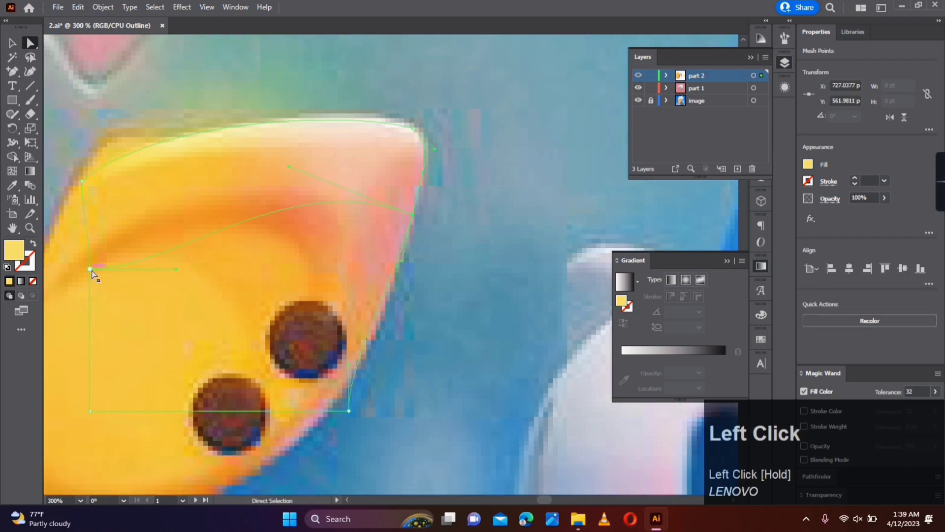
- Move the left end of the ear's mesh line onto the ear's front edge and refine the curve up to the upper corner
{"action": "key", "text": "space"}
{"action": "left_click_drag", "start_coordinate": [91, 271], "coordinate": [229, 292]}
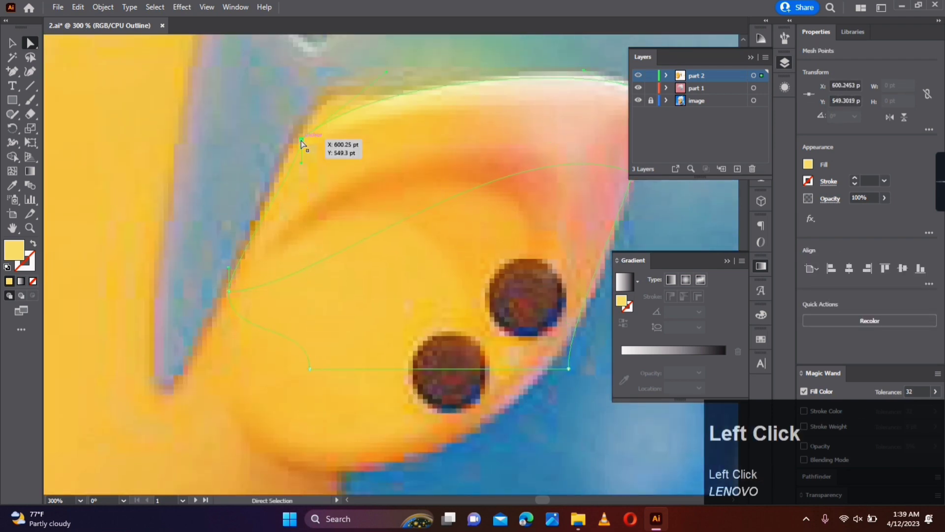
{"action": "scroll", "coordinate": [302, 143], "scroll_direction": "down", "scroll_amount": 1, "text": "alt"}
{"action": "left_click_drag", "start_coordinate": [295, 151], "coordinate": [252, 240]}
{"action": "left_click_drag", "start_coordinate": [297, 144], "coordinate": [297, 144]}
{"action": "left_click_drag", "start_coordinate": [355, 96], "coordinate": [359, 92]}
- Move the ear mesh's lower-left corner to the ear's base and bend the bottom edge along the ear's lower outline
{"action": "left_click", "coordinate": [253, 240]}
{"action": "left_click_drag", "start_coordinate": [318, 129], "coordinate": [272, 251]}
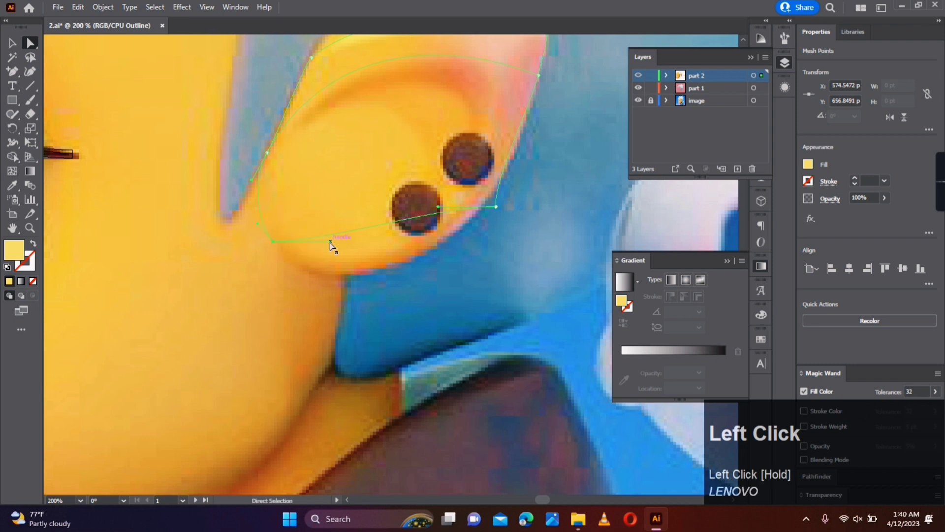
{"action": "left_click_drag", "start_coordinate": [446, 246], "coordinate": [446, 246]}
{"action": "left_click_drag", "start_coordinate": [491, 207], "coordinate": [486, 207]}
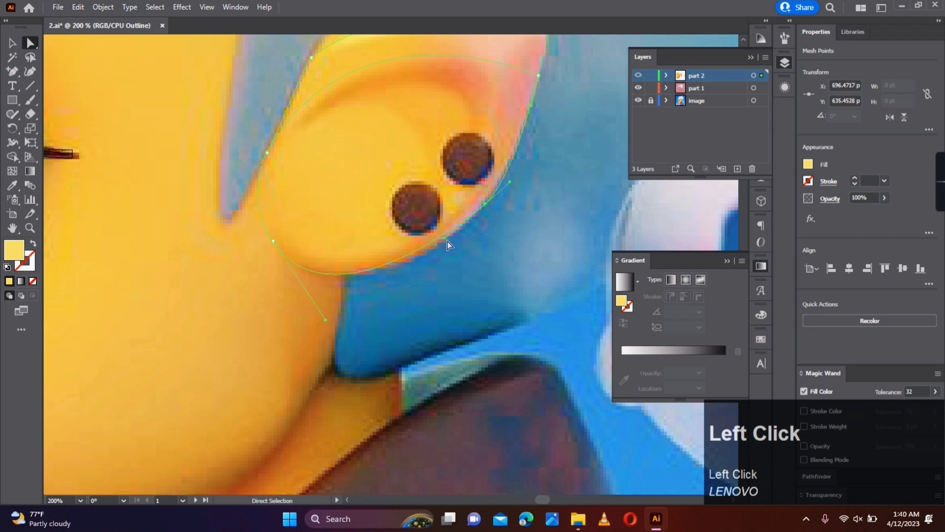
- Refine the ear mesh's lower-right edge and lower-left corner so the bottom curve follows the ear's outline
{"action": "left_click_drag", "start_coordinate": [445, 240], "coordinate": [445, 248]}
{"action": "left_click_drag", "start_coordinate": [486, 206], "coordinate": [480, 206]}
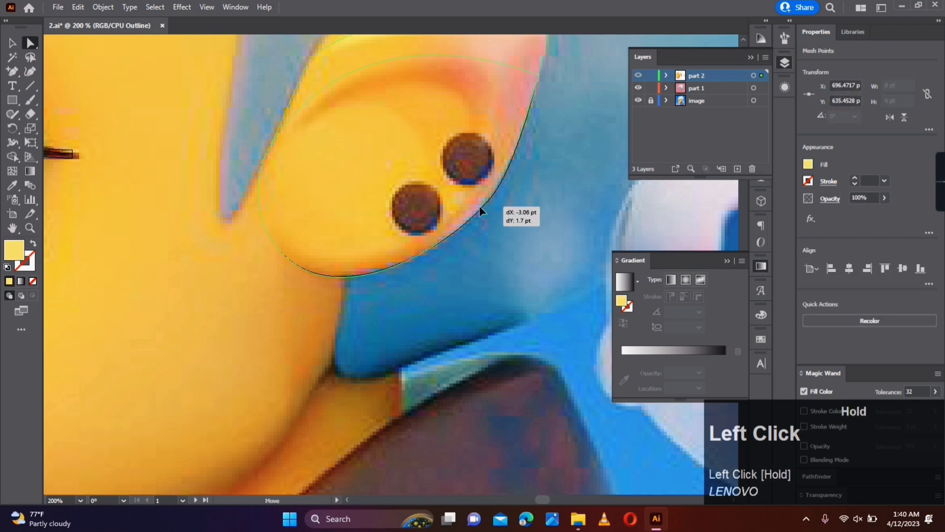
{"action": "left_click_drag", "start_coordinate": [325, 320], "coordinate": [310, 308]}
{"action": "left_click", "coordinate": [303, 295]}
{"action": "left_click_drag", "start_coordinate": [273, 241], "coordinate": [270, 243]}
{"action": "left_click", "coordinate": [377, 296]}
{"action": "scroll", "coordinate": [379, 297], "scroll_direction": "down", "scroll_amount": 1}
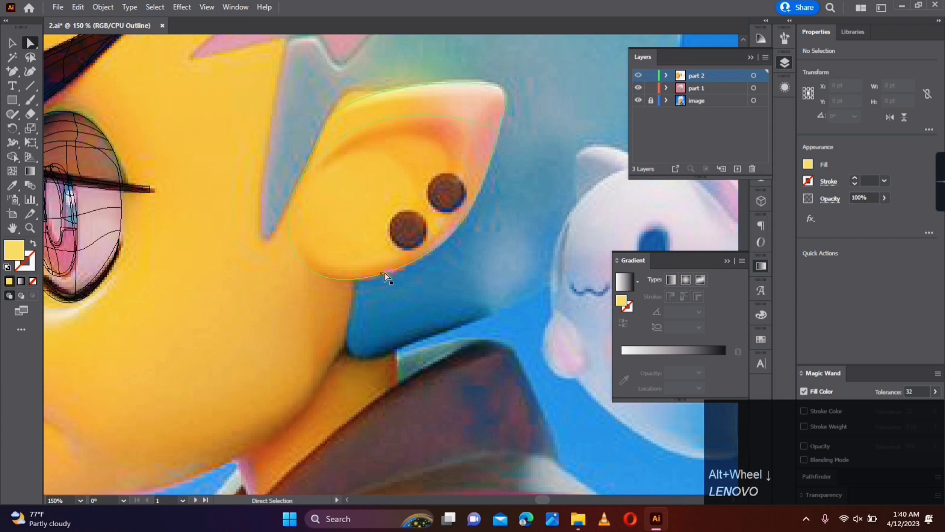
- Add a mesh line starting at the ear's lower front edge and another crossing the inner ear rim near the tip
{"action": "key", "text": "u"}
{"action": "left_click", "coordinate": [292, 238]}
{"action": "left_click", "coordinate": [453, 118]}
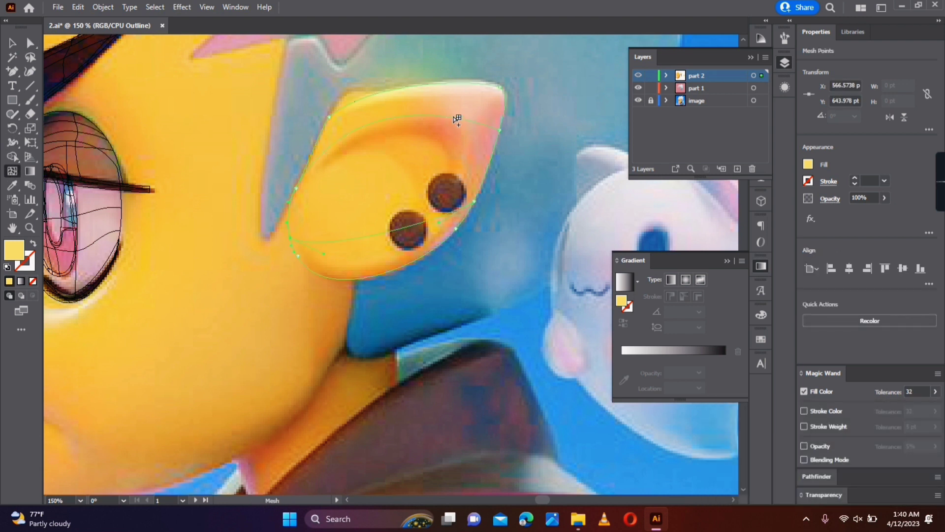
{"action": "key", "text": "a"}
{"action": "left_click_drag", "start_coordinate": [462, 140], "coordinate": [463, 140]}
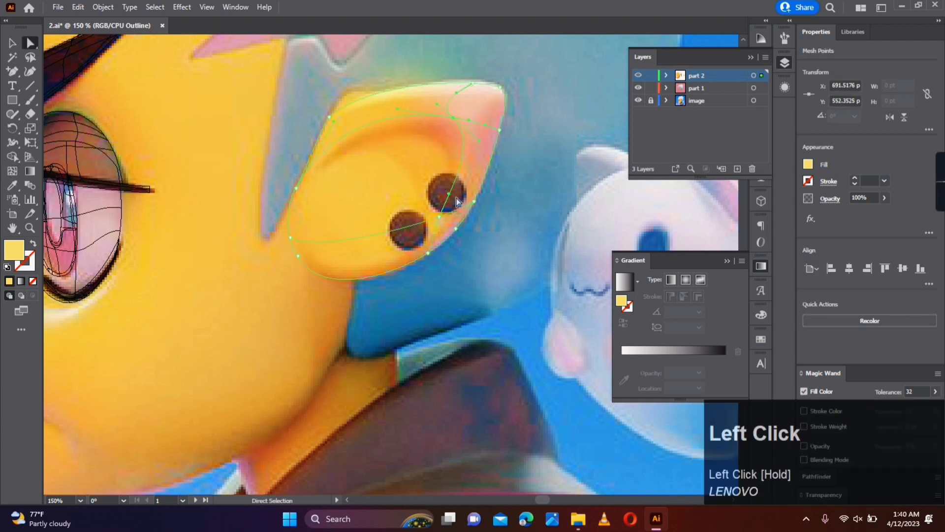
- Bend the new mesh lines around the inner ear's rim and adjust their crossing points beside the spots and near the tip
{"action": "left_click_drag", "start_coordinate": [449, 196], "coordinate": [440, 220]}
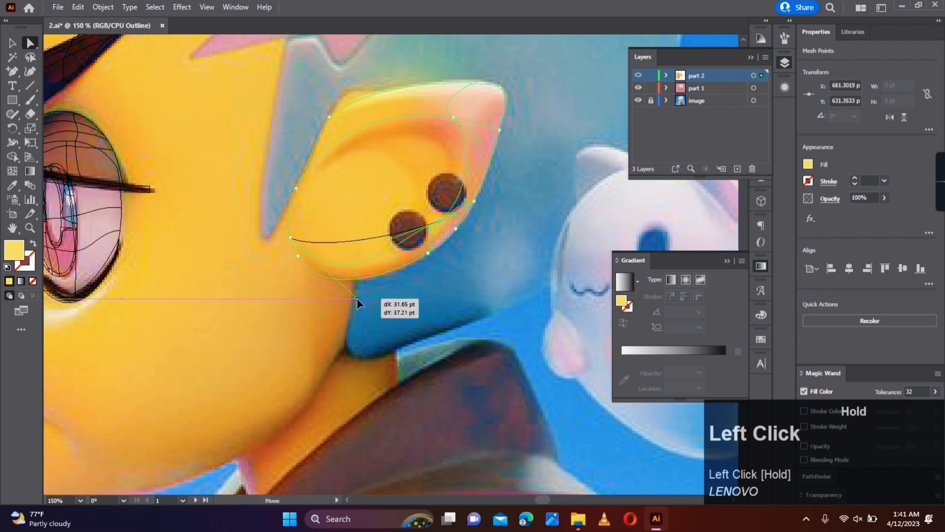
{"action": "left_click_drag", "start_coordinate": [357, 298], "coordinate": [357, 291]}
{"action": "left_click_drag", "start_coordinate": [392, 238], "coordinate": [404, 248]}
{"action": "left_click_drag", "start_coordinate": [440, 221], "coordinate": [445, 229]}
{"action": "left_click", "coordinate": [474, 244]}
{"action": "left_click_drag", "start_coordinate": [450, 117], "coordinate": [448, 120]}
{"action": "left_click", "coordinate": [517, 159]}
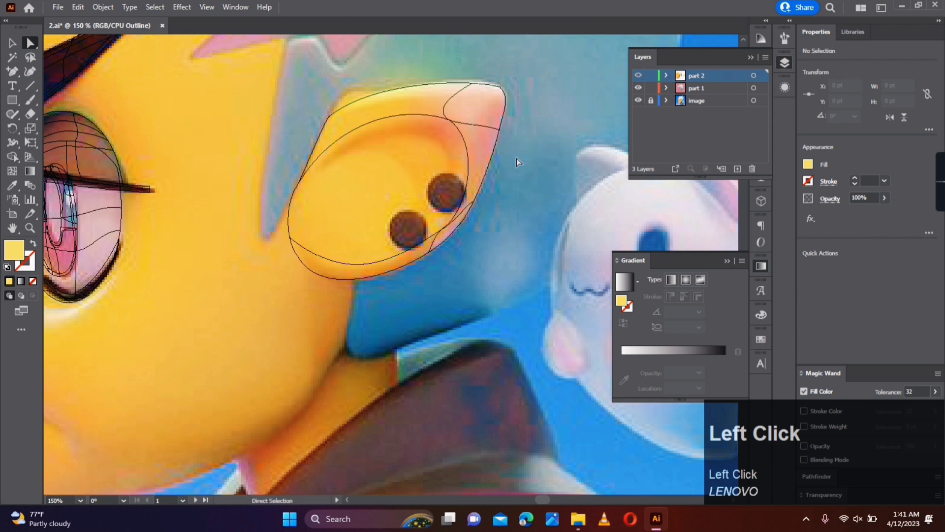
- Colour the ear mesh's outer-edge points below the tip and beside the lower spot with colours sampled from the reference
{"action": "left_click", "coordinate": [454, 96]}
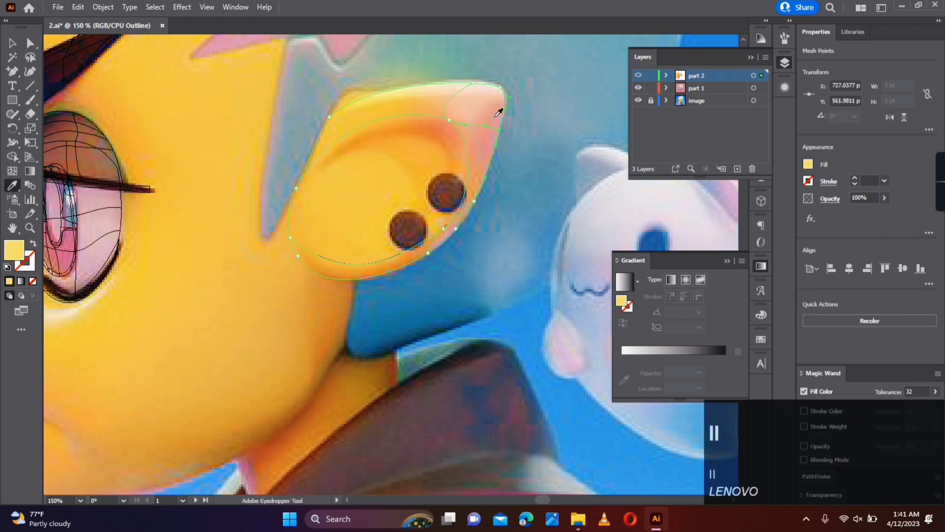
{"action": "left_click", "coordinate": [477, 204]}
{"action": "key", "text": "a"}
{"action": "left_click", "coordinate": [428, 253]}
{"action": "key", "text": "i"}
{"action": "left_click", "coordinate": [409, 254]}
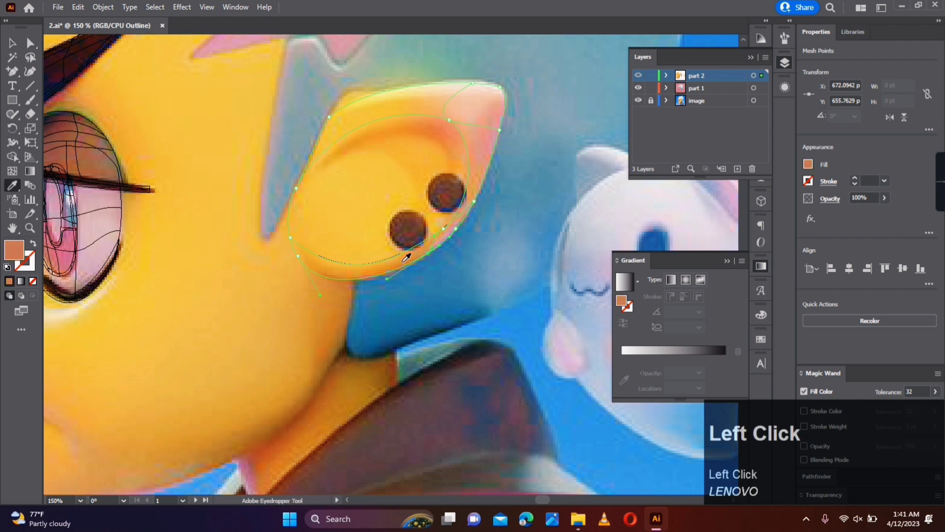
- Colour the ear mesh's lower-left point yellow and the inner rim point near the tip orange, sampling the reference
{"action": "key", "text": "a"}
{"action": "left_click", "coordinate": [298, 256]}
{"action": "key", "text": "i"}
{"action": "left_click", "coordinate": [301, 250]}
{"action": "key", "text": "a"}
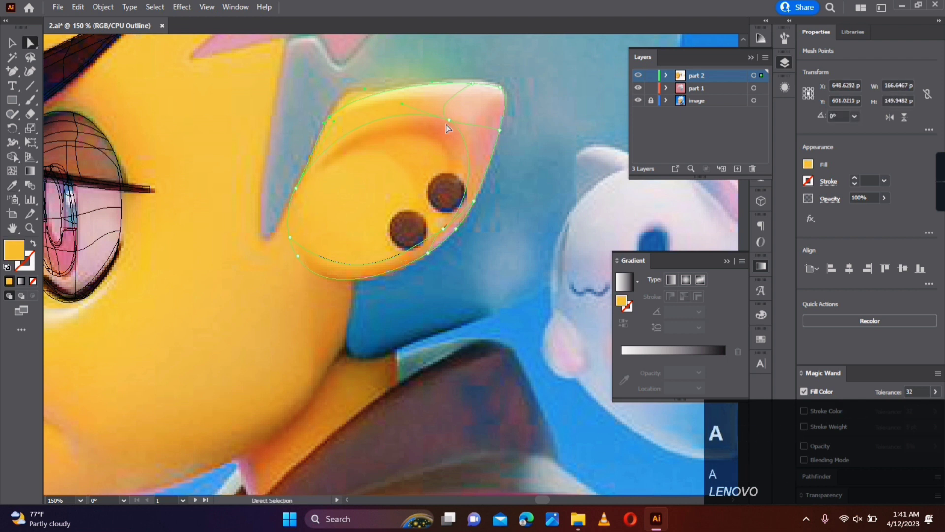
{"action": "left_click", "coordinate": [450, 120]}
{"action": "key", "text": "i"}
{"action": "left_click", "coordinate": [449, 122]}
{"action": "key", "text": "a"}
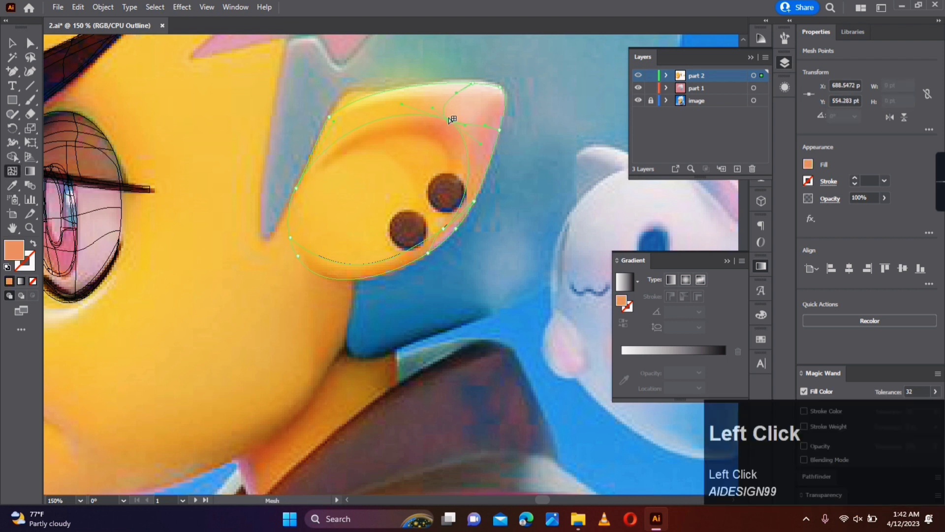
- Add mesh lines along the inner ear's upper rim and give the crossing point near the tip a peach-orange fill
{"action": "left_click", "coordinate": [344, 120]}
{"action": "left_click", "coordinate": [12, 170]}
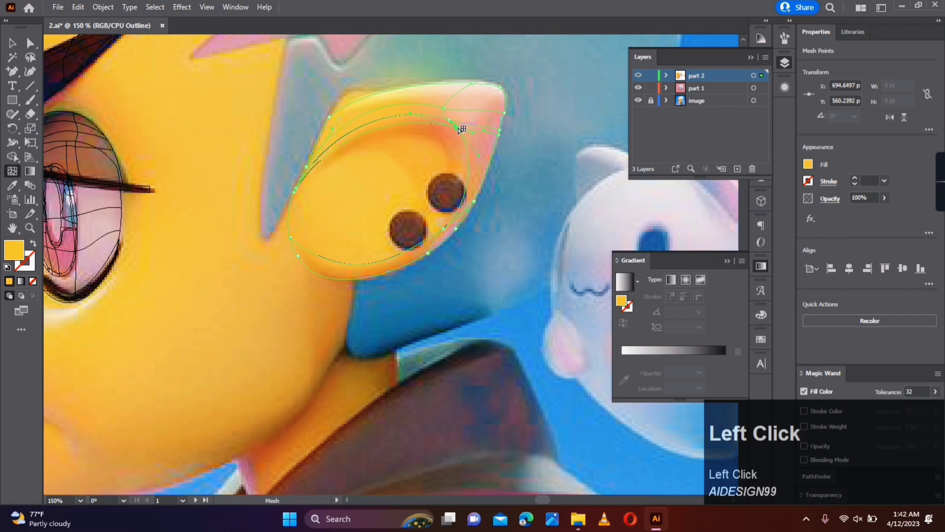
{"action": "left_click", "coordinate": [439, 124]}
{"action": "key", "text": "a"}
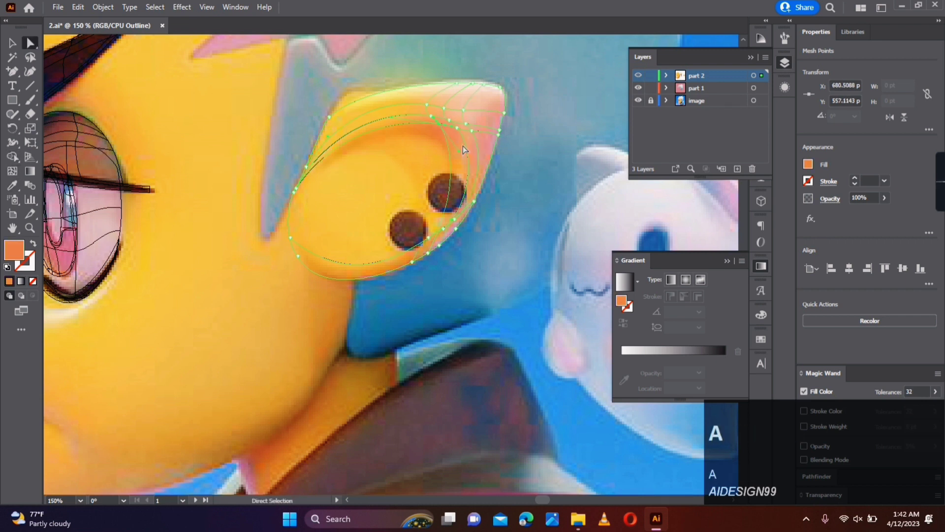
{"action": "left_click", "coordinate": [468, 127]}
{"action": "key", "text": "a"}
{"action": "left_click", "coordinate": [467, 124]}
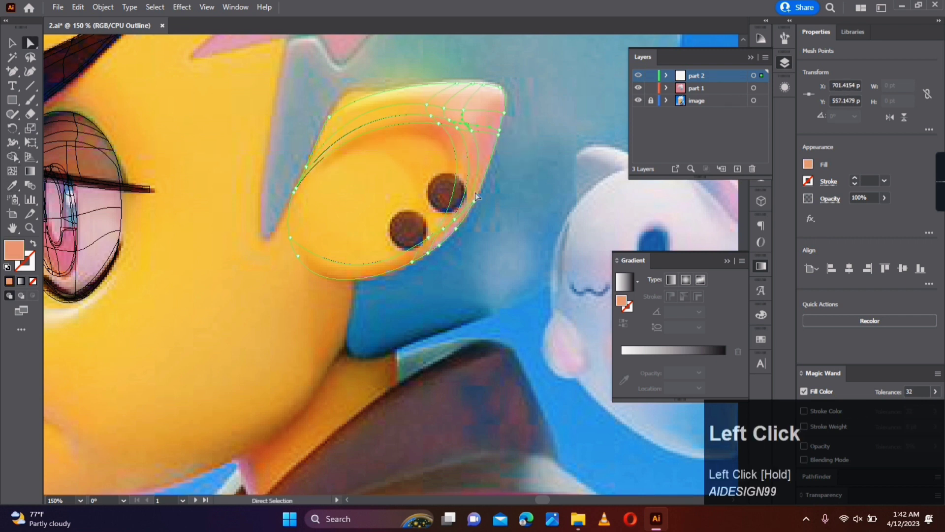
- Add a mesh line from the ear's front edge along the inner ear's lower rim and colour it with sampled yellow
{"action": "left_click", "coordinate": [475, 193]}
{"action": "left_click", "coordinate": [427, 238]}
{"action": "left_click", "coordinate": [427, 238]}
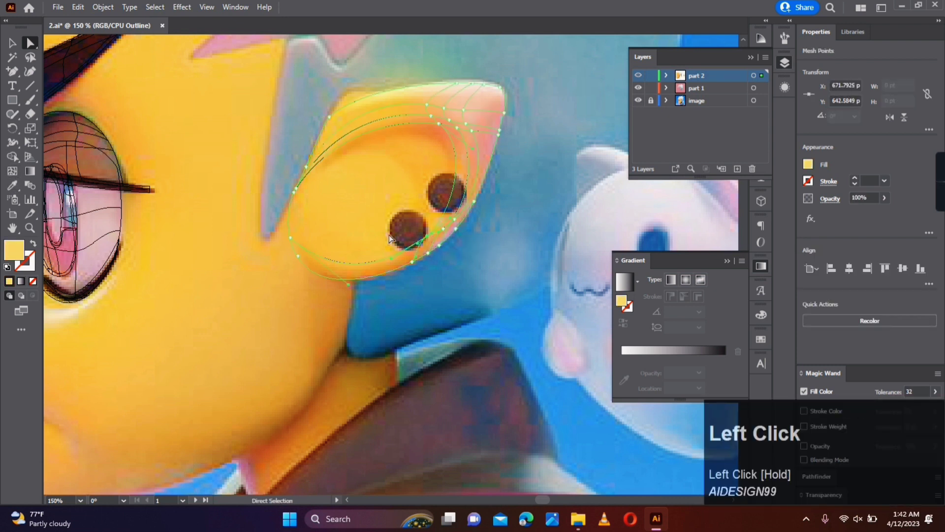
{"action": "left_click", "coordinate": [12, 171]}
{"action": "left_click", "coordinate": [289, 230]}
{"action": "key", "text": "i"}
{"action": "left_click", "coordinate": [361, 243]}
{"action": "key", "text": "a"}
{"action": "left_click_drag", "start_coordinate": [347, 267], "coordinate": [353, 279]}
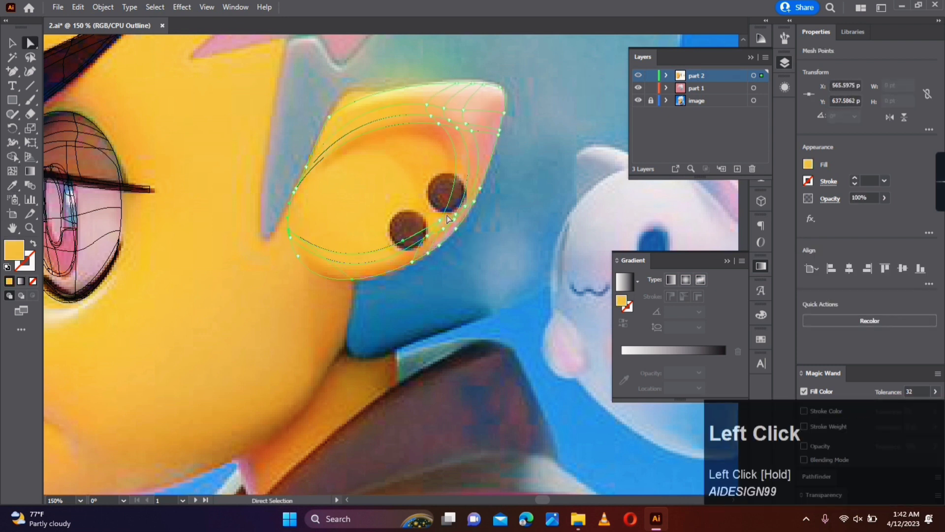
- Adjust the lower-rim mesh points beside the spots and bend the line around the inner ear
{"action": "left_click", "coordinate": [427, 243]}
{"action": "left_click_drag", "start_coordinate": [404, 241], "coordinate": [404, 249]}
{"action": "key", "text": "a"}
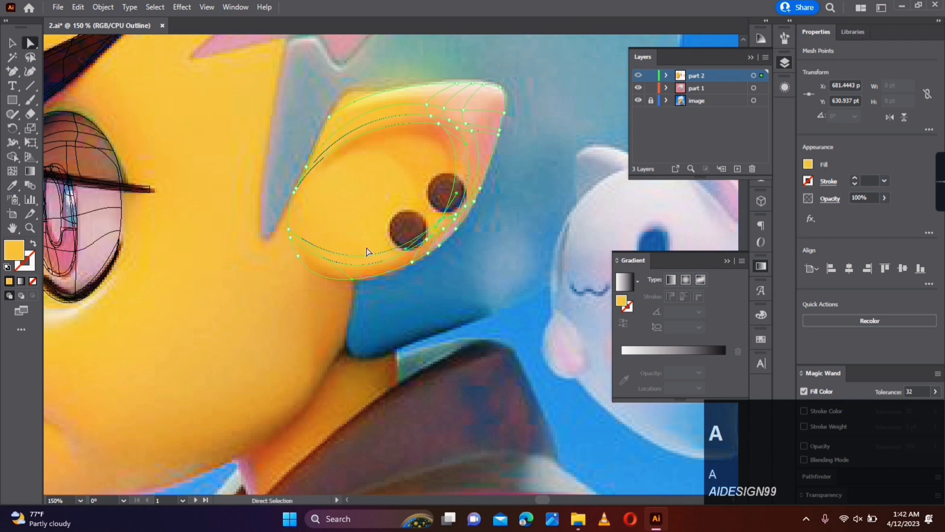
{"action": "left_click", "coordinate": [364, 248]}
- Add mesh lines just inside the inner ear's upper rim and fill their crossing point with sampled orange
{"action": "left_click_drag", "start_coordinate": [438, 125], "coordinate": [429, 144]}
{"action": "key", "text": "a"}
{"action": "left_click", "coordinate": [6, 176]}
{"action": "key", "text": "a"}
{"action": "key", "text": "a"}
{"action": "key", "text": "u"}
{"action": "key", "text": "i"}
{"action": "left_click", "coordinate": [426, 149]}
{"action": "key", "text": "a"}
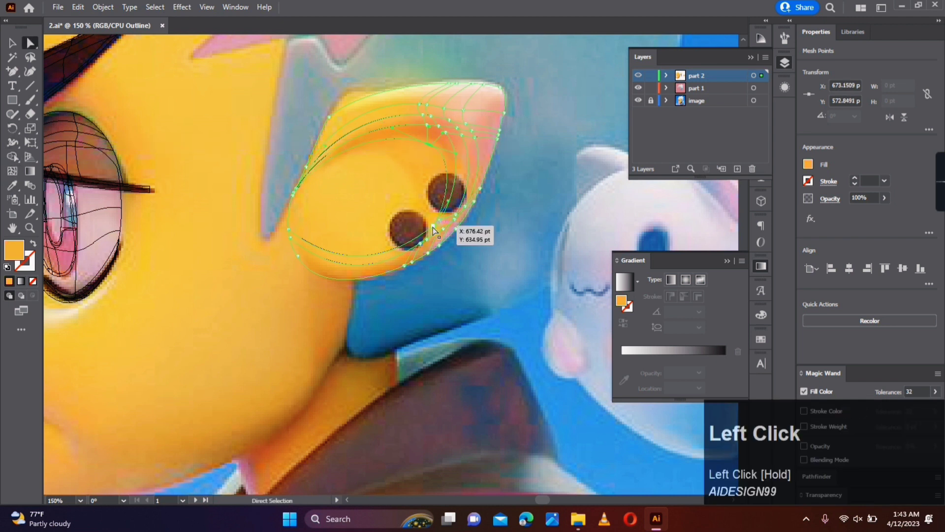
- Return part 2 to full-colour preview and move the ear mesh off the reference ear to its right side
{"action": "key", "text": "i"}
{"action": "left_click_drag", "start_coordinate": [433, 226], "coordinate": [542, 237]}
{"action": "left_click", "coordinate": [640, 75], "text": "ctrl"}
{"action": "left_click", "coordinate": [547, 163]}
{"action": "left_click", "coordinate": [13, 42]}
{"action": "scroll", "coordinate": [515, 227], "scroll_direction": "down", "scroll_amount": 2}
{"action": "left_click", "coordinate": [544, 298]}
{"action": "scroll", "coordinate": [559, 227], "scroll_direction": "up", "scroll_amount": 3}
{"action": "scroll", "coordinate": [562, 228], "scroll_direction": "down", "scroll_amount": 1}
- Darken the inner ear's upper-rim mesh points with dark orange sampled from the neck shadow and neighbouring shading
{"action": "left_click", "coordinate": [565, 169]}
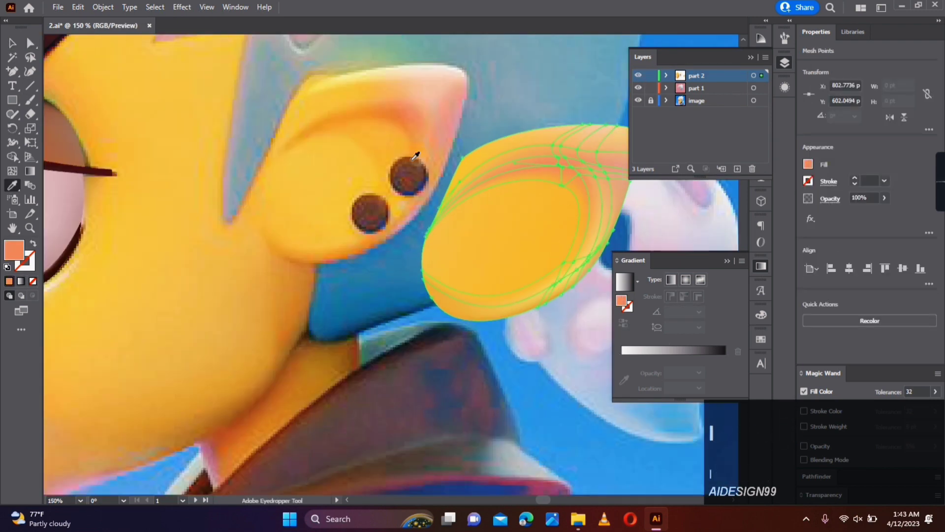
{"action": "key", "text": "a"}
{"action": "key", "text": "a"}
{"action": "left_click", "coordinate": [276, 379]}
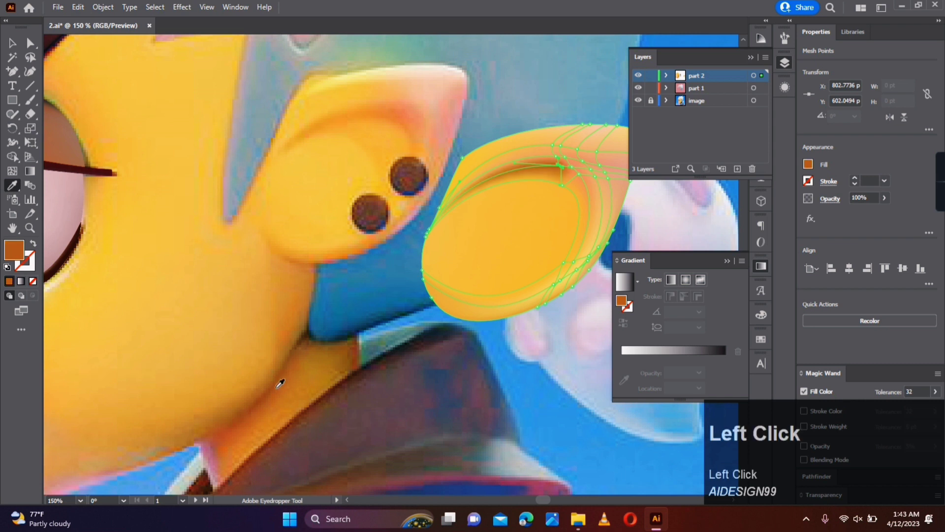
{"action": "key", "text": "a"}
{"action": "left_click", "coordinate": [645, 232]}
{"action": "left_click", "coordinate": [561, 167]}
{"action": "key", "text": "i"}
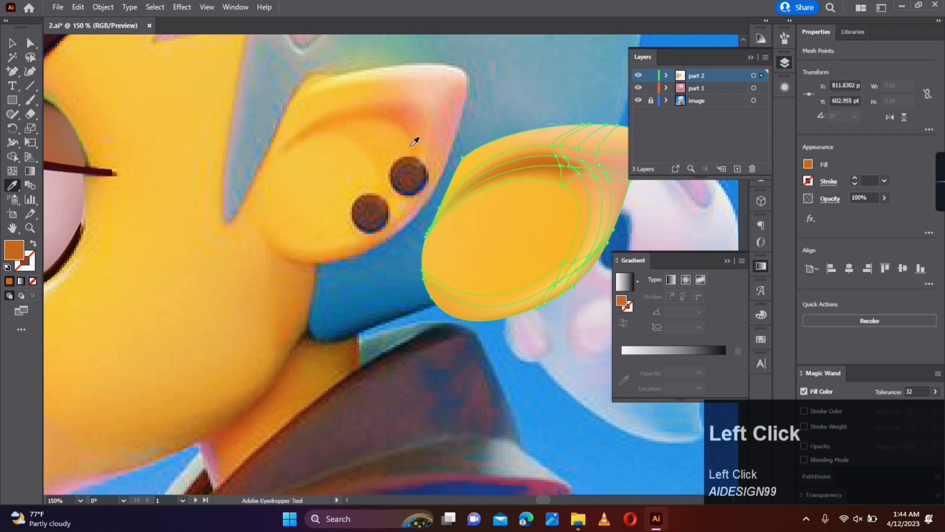
{"action": "left_click", "coordinate": [558, 161]}
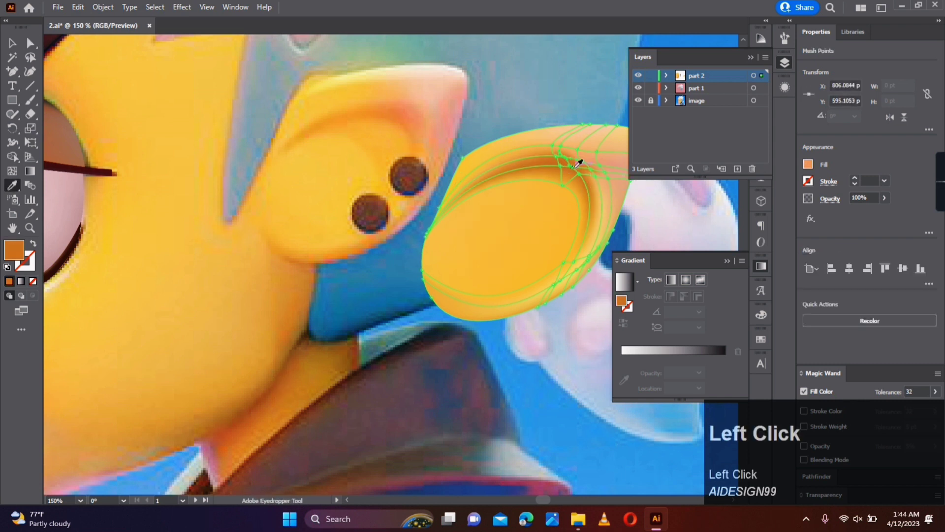
- Colour the mesh points around the end of the rim shadow with lighter orange tones sampled from the ears
{"action": "key", "text": "a"}
{"action": "left_click", "coordinate": [631, 212]}
{"action": "left_click", "coordinate": [584, 162]}
{"action": "key", "text": "i"}
{"action": "left_click", "coordinate": [604, 168]}
{"action": "key", "text": "a"}
{"action": "left_click", "coordinate": [679, 218]}
{"action": "left_click", "coordinate": [562, 185]}
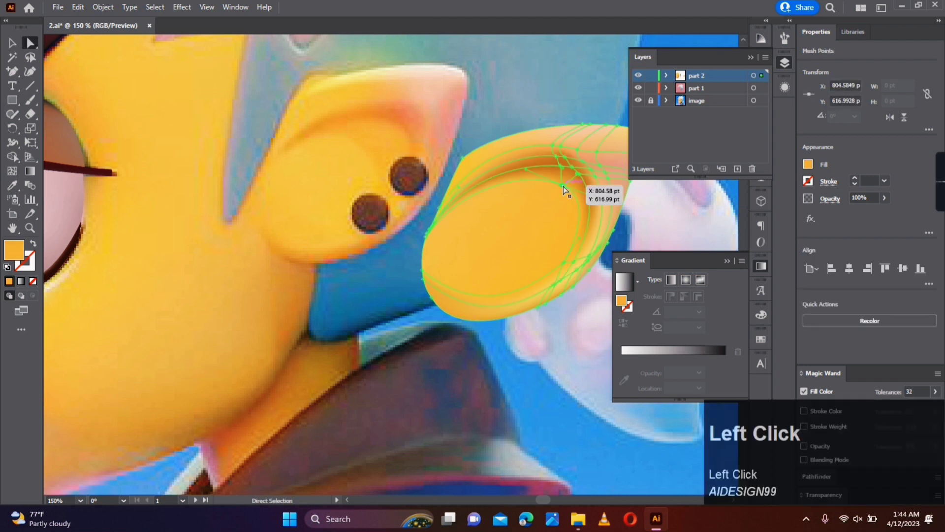
{"action": "key", "text": "i"}
{"action": "left_click", "coordinate": [386, 131]}
- Add crossing mesh lines through the middle of the inner ear and move their intersection up toward the rim shadow
{"action": "key", "text": "u"}
{"action": "left_click", "coordinate": [521, 183]}
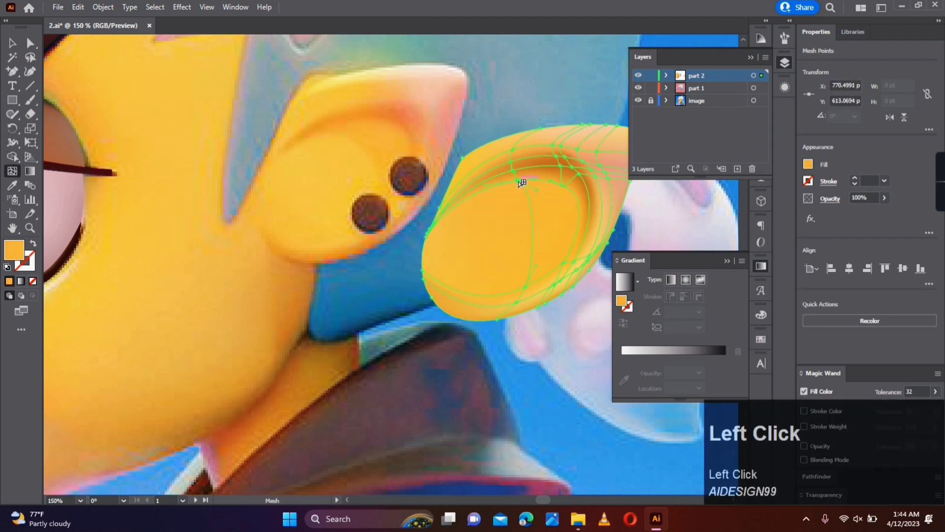
{"action": "key", "text": "ctrl+z"}
{"action": "left_click", "coordinate": [536, 212]}
{"action": "key", "text": "a"}
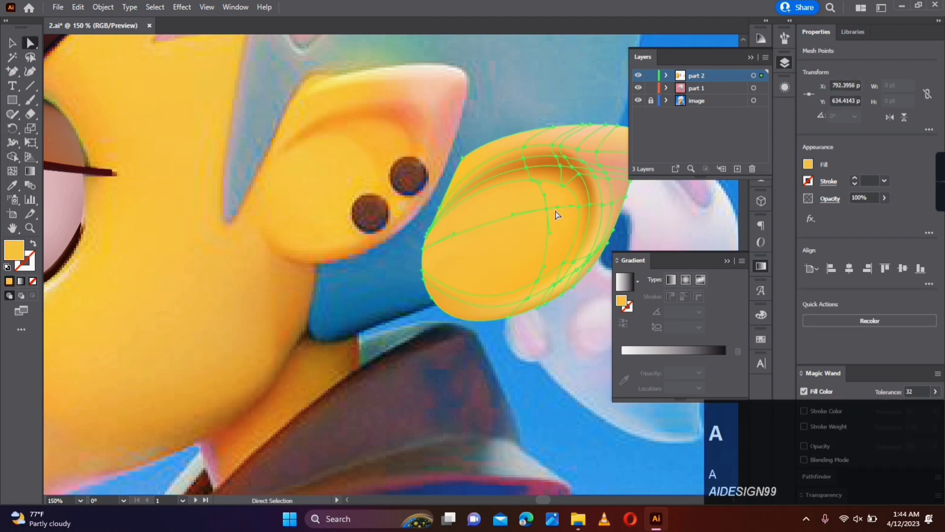
{"action": "left_click_drag", "start_coordinate": [536, 212], "coordinate": [529, 200]}
- Add another mesh line between the inner ear's centre and its upper rim and select its point beside the right rim
{"action": "left_click", "coordinate": [12, 171]}
{"action": "left_click", "coordinate": [537, 193]}
{"action": "key", "text": "a"}
{"action": "left_click", "coordinate": [586, 198]}
{"action": "key", "text": "a"}
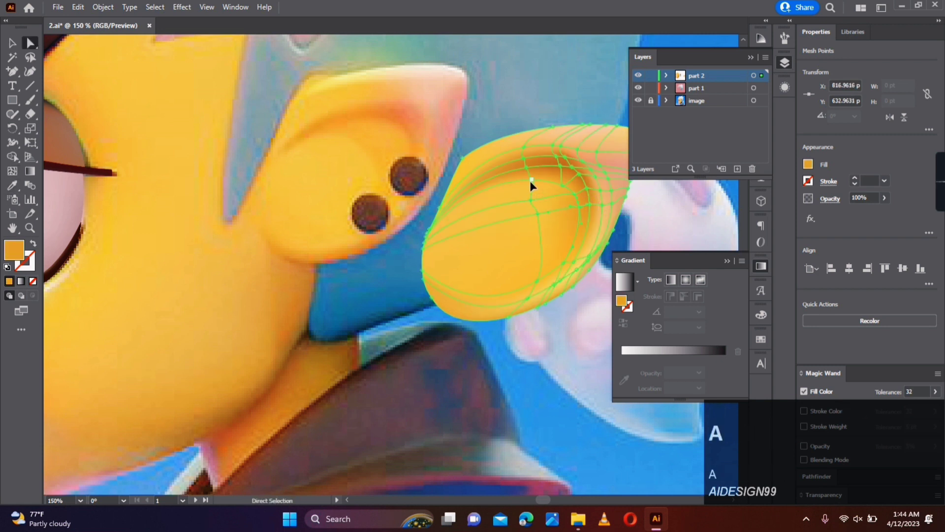
- Recolour the upper inner-ear mesh points with golden orange sampled from the ear's interior
{"action": "left_click", "coordinate": [652, 211]}
{"action": "left_click_drag", "start_coordinate": [557, 216], "coordinate": [527, 179]}
{"action": "key", "text": "i"}
{"action": "left_click", "coordinate": [568, 215]}
{"action": "key", "text": "a"}
{"action": "left_click", "coordinate": [628, 201]}
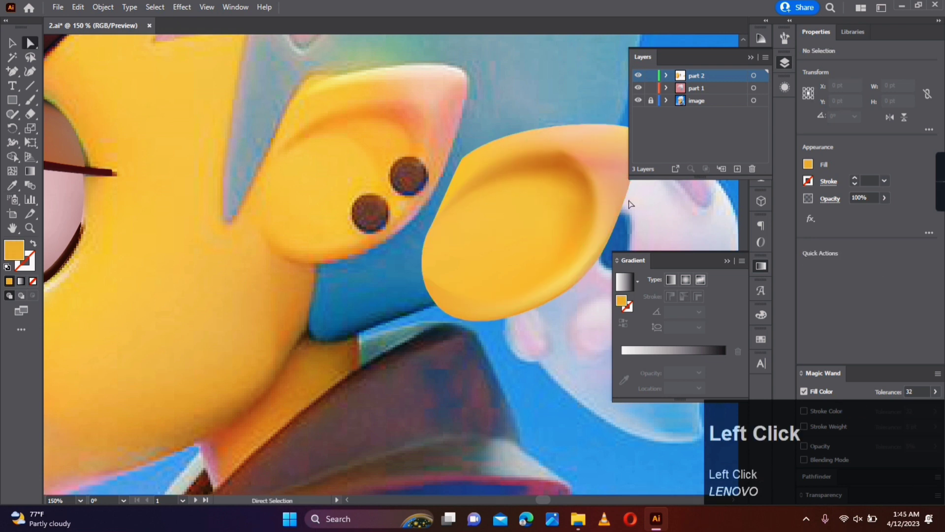
- Blend the mesh point inside the right rim by sampling the adjacent orange shading
{"action": "left_click", "coordinate": [573, 197]}
{"action": "key", "text": "i"}
{"action": "left_click", "coordinate": [577, 201]}
{"action": "key", "text": "a"}
{"action": "left_click", "coordinate": [660, 214]}
{"action": "scroll", "coordinate": [640, 217], "scroll_direction": "down", "scroll_amount": 2}
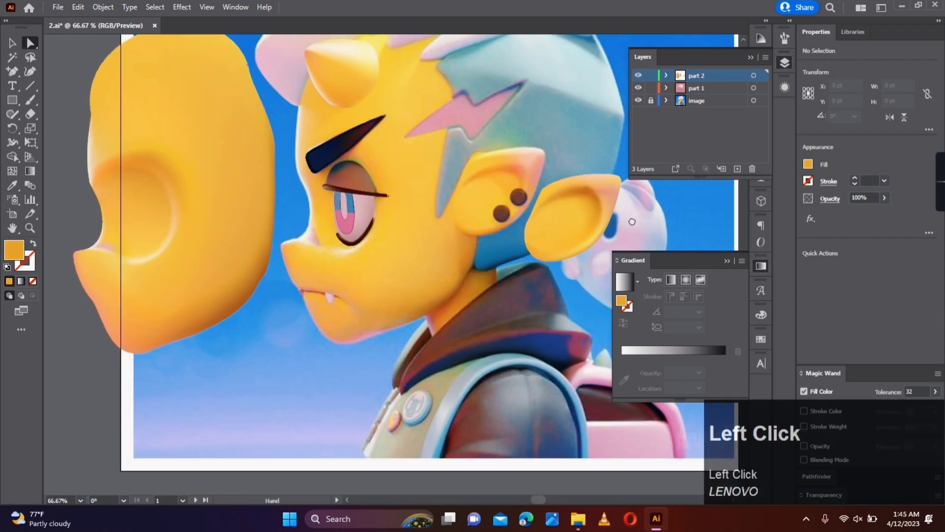
- Recolour the ear mesh's outer points below the tip with pink sampled from the reference ear's edge
{"action": "scroll", "coordinate": [634, 218], "scroll_direction": "up", "scroll_amount": 2}
{"action": "left_click_drag", "start_coordinate": [506, 184], "coordinate": [510, 182]}
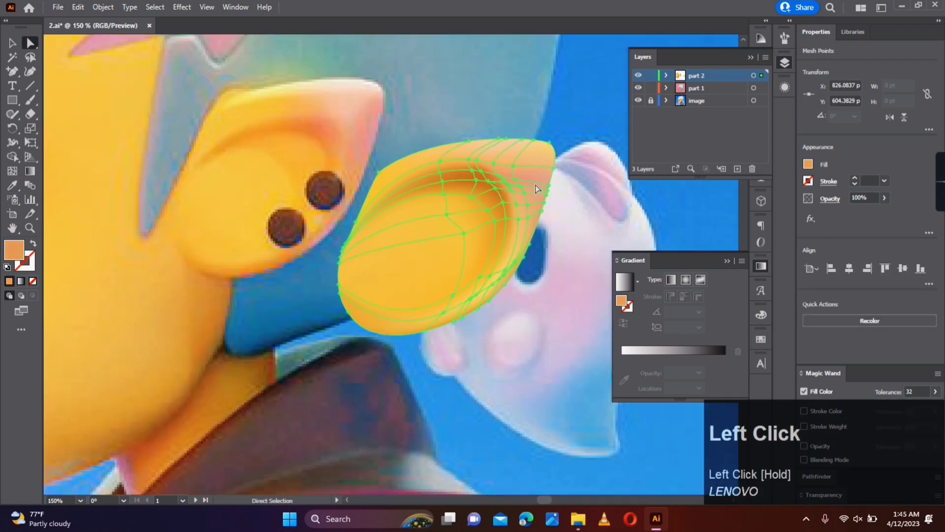
{"action": "left_click_drag", "start_coordinate": [568, 176], "coordinate": [536, 215]}
{"action": "key", "text": "i"}
{"action": "left_click", "coordinate": [364, 167]}
{"action": "key", "text": "a"}
{"action": "left_click", "coordinate": [577, 188]}
{"action": "left_click_drag", "start_coordinate": [566, 171], "coordinate": [543, 184]}
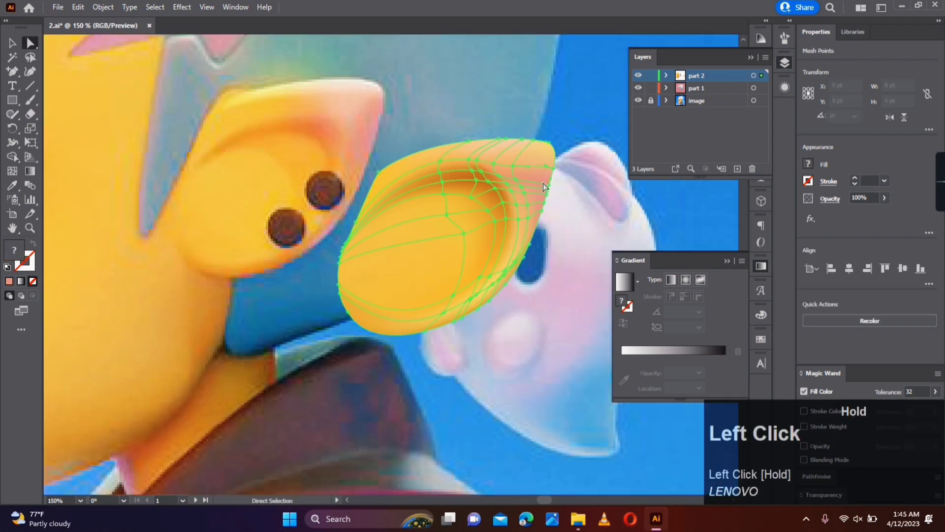
{"action": "key", "text": "i"}
{"action": "key", "text": "a"}
{"action": "left_click", "coordinate": [586, 191]}
- Brighten the mesh point on the ear's lower-right rim with sampled light yellow
{"action": "left_click_drag", "start_coordinate": [508, 263], "coordinate": [509, 261]}
{"action": "key", "text": "i"}
{"action": "left_click", "coordinate": [515, 268]}
{"action": "key", "text": "a"}
{"action": "left_click", "coordinate": [537, 267]}
{"action": "key", "text": "ctrl+z"}
{"action": "left_click", "coordinate": [541, 269]}
{"action": "scroll", "coordinate": [565, 259], "scroll_direction": "down", "scroll_amount": 2}
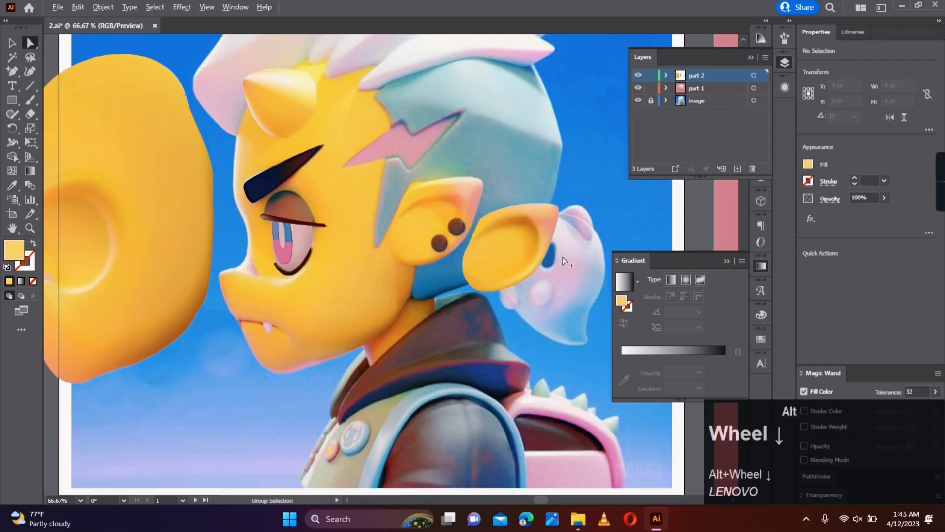
- Draw a circle about 30 pt wide over the upper ear spot and move it beside the spots
{"action": "left_click", "coordinate": [12, 43]}
{"action": "scroll", "coordinate": [444, 243], "scroll_direction": "up", "scroll_amount": 1}
{"action": "scroll", "coordinate": [443, 242], "scroll_direction": "up", "scroll_amount": 2}
{"action": "right_click", "coordinate": [12, 100]}
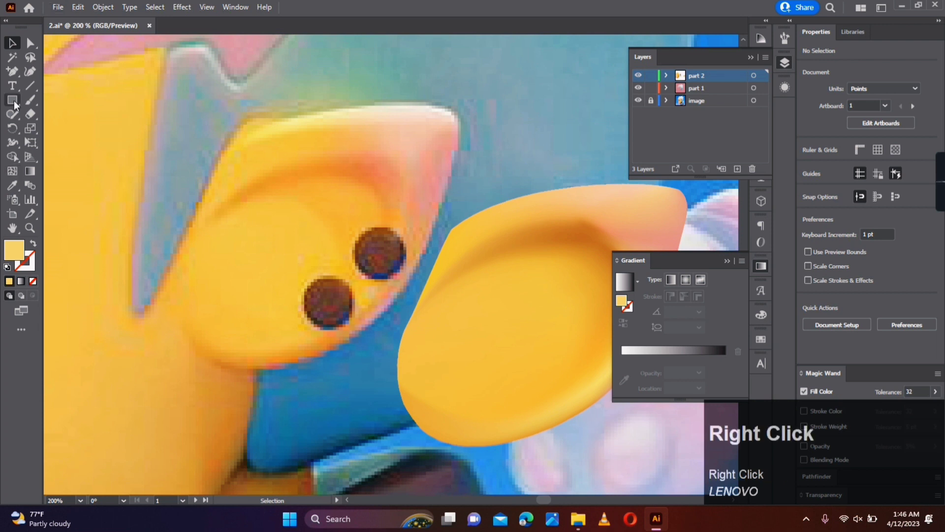
{"action": "left_click", "coordinate": [49, 126]}
{"action": "left_click_drag", "start_coordinate": [354, 229], "coordinate": [405, 281]}
{"action": "left_click_drag", "start_coordinate": [375, 254], "coordinate": [321, 243]}
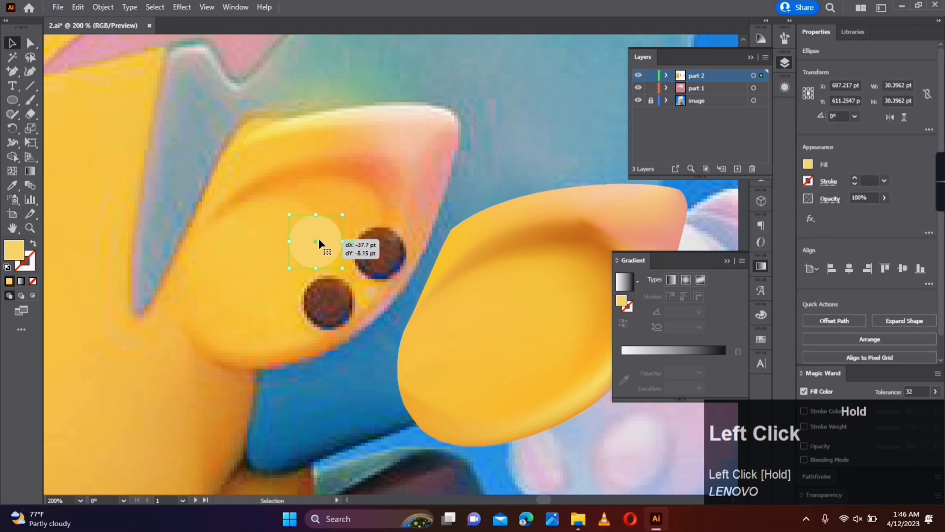
- Sample the ear spot's brown for the circle and darken its fill to maroon 44131D
{"action": "key", "text": "i"}
{"action": "left_click", "coordinate": [377, 239]}
{"action": "double_click", "coordinate": [23, 251]}
{"action": "left_click_drag", "start_coordinate": [667, 315], "coordinate": [668, 340]}
{"action": "left_click_drag", "start_coordinate": [688, 323], "coordinate": [687, 273]}
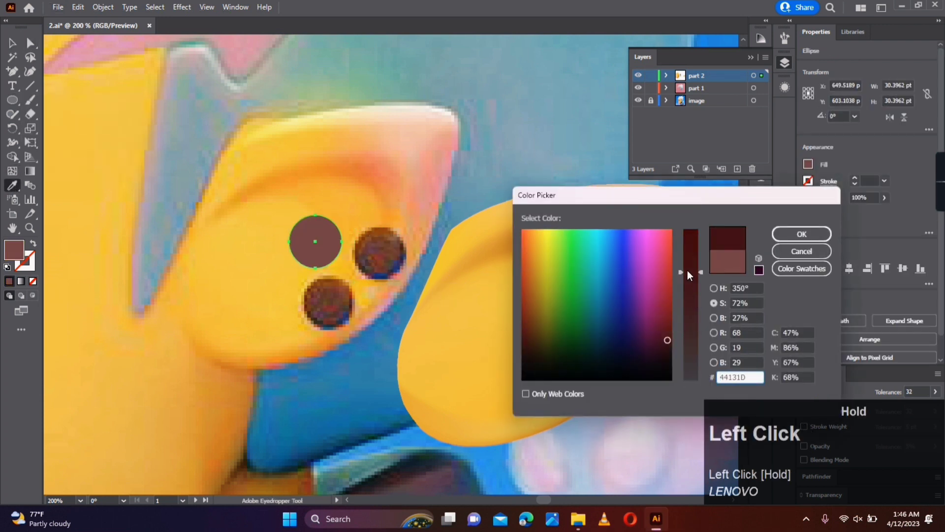
{"action": "left_click", "coordinate": [801, 235]}
- Add a gradient mesh to the maroon circle with a centre of brown sampled from the ear spot and lines near all four sides
{"action": "left_click", "coordinate": [12, 171]}
{"action": "left_click", "coordinate": [313, 240]}
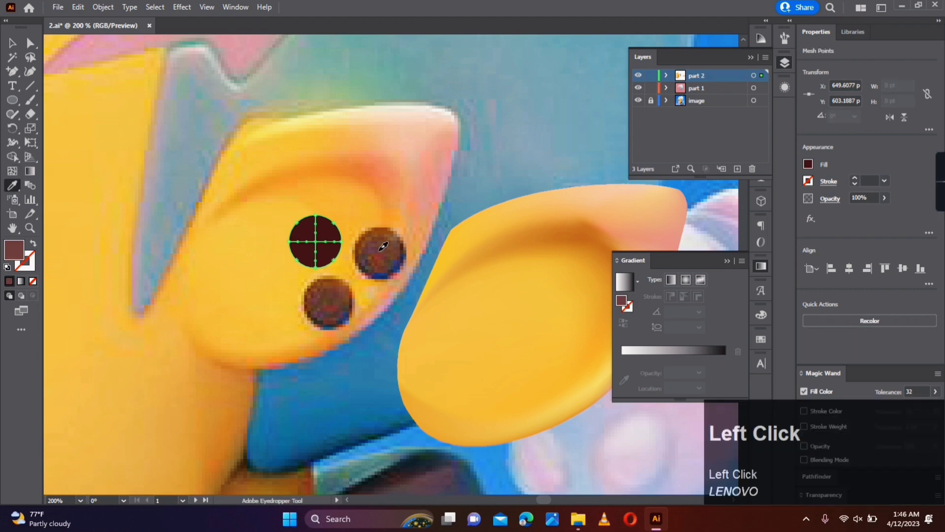
{"action": "scroll", "coordinate": [317, 231], "scroll_direction": "up", "scroll_amount": 3}
{"action": "left_click", "coordinate": [303, 208]}
{"action": "left_click", "coordinate": [363, 267]}
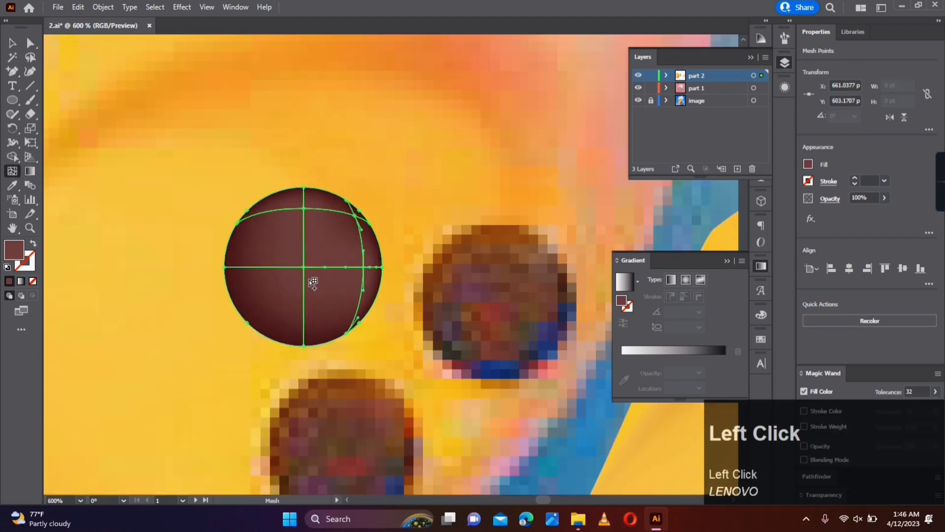
{"action": "left_click", "coordinate": [304, 327]}
{"action": "left_click", "coordinate": [247, 267]}
{"action": "scroll", "coordinate": [197, 131], "scroll_direction": "down", "scroll_amount": 3}
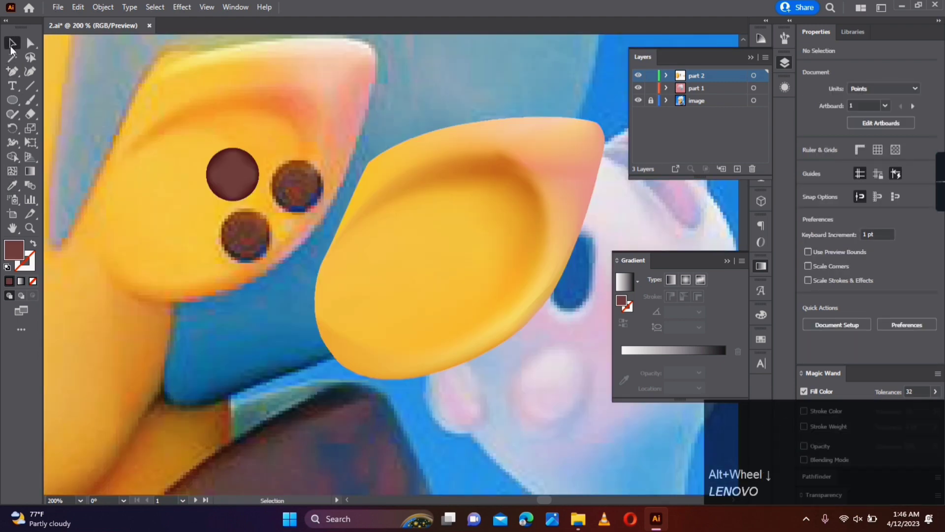
- Pull the circle mesh's four diagonal inner points inward toward the centre
{"action": "scroll", "coordinate": [232, 175], "scroll_direction": "up", "scroll_amount": 5}
{"action": "key", "text": "a"}
{"action": "left_click_drag", "start_coordinate": [152, 110], "coordinate": [167, 122]}
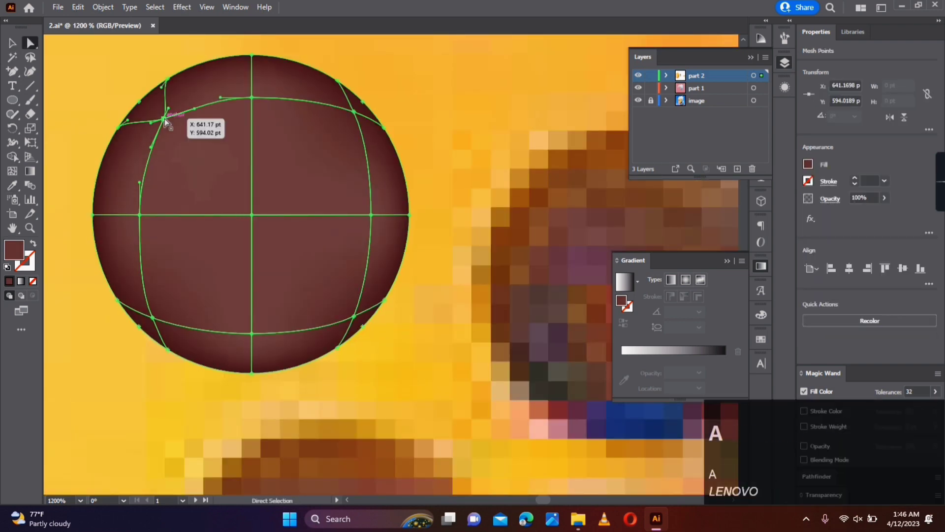
{"action": "left_click_drag", "start_coordinate": [354, 112], "coordinate": [345, 122]}
{"action": "left_click_drag", "start_coordinate": [355, 316], "coordinate": [342, 309]}
{"action": "key", "text": "i"}
{"action": "left_click", "coordinate": [306, 287]}
{"action": "key", "text": "a"}
{"action": "left_click_drag", "start_coordinate": [152, 318], "coordinate": [167, 308]}
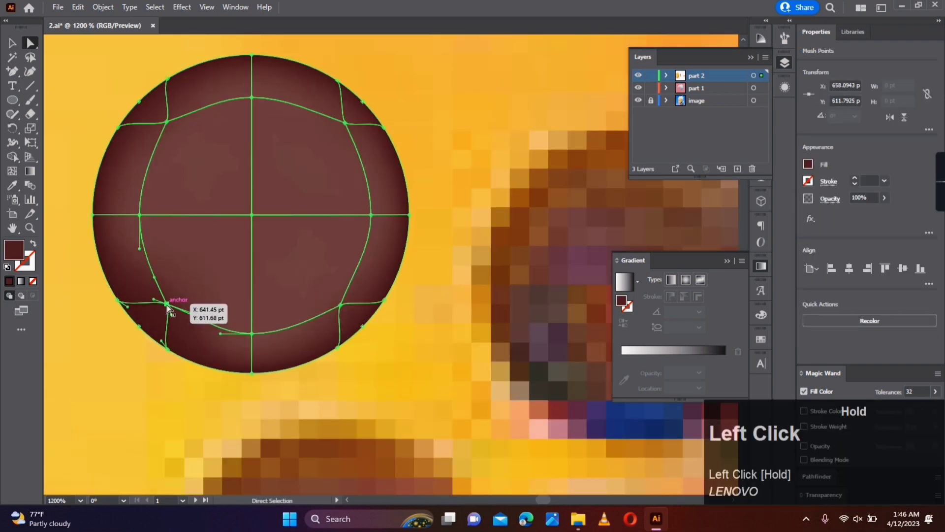
{"action": "key", "text": "a"}
{"action": "left_click", "coordinate": [422, 268]}
- Place the circle mesh on the reference ear's upper spot and a copy of it on the lower spot
{"action": "scroll", "coordinate": [422, 268], "scroll_direction": "down", "scroll_amount": 4}
{"action": "left_click", "coordinate": [12, 43]}
{"action": "left_click_drag", "start_coordinate": [379, 243], "coordinate": [479, 258]}
{"action": "left_click_drag", "start_coordinate": [479, 258], "coordinate": [403, 328]}
{"action": "left_click", "coordinate": [483, 333]}
- Move the ear mesh onto the reference ear beneath the two dark spots
{"action": "scroll", "coordinate": [483, 334], "scroll_direction": "down", "scroll_amount": 3}
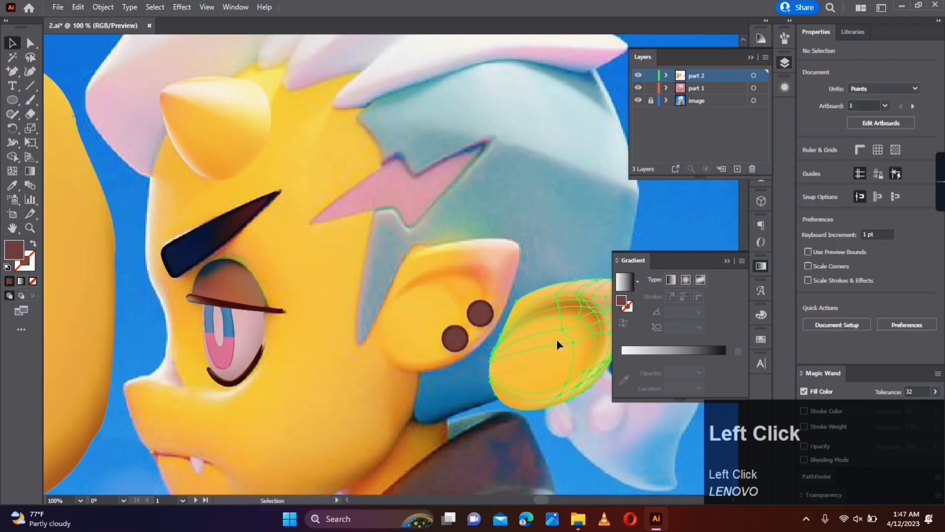
{"action": "left_click_drag", "start_coordinate": [576, 354], "coordinate": [463, 311]}
{"action": "left_click", "coordinate": [491, 374]}
{"action": "scroll", "coordinate": [492, 374], "scroll_direction": "down", "scroll_amount": 1}
{"action": "left_click_drag", "start_coordinate": [491, 374], "coordinate": [553, 341]}
- Draw a thin closed curved shape over the reference mouth line with the Pen tool, outlined with a stroke and no fill
{"action": "left_click", "coordinate": [202, 276]}
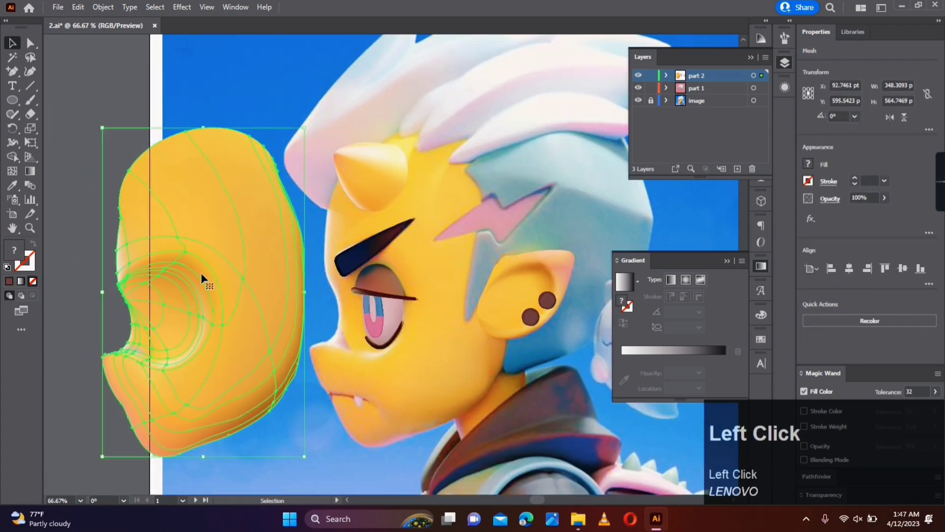
{"action": "left_click", "coordinate": [357, 407]}
{"action": "scroll", "coordinate": [357, 406], "scroll_direction": "up", "scroll_amount": 3}
{"action": "left_click_drag", "start_coordinate": [357, 407], "coordinate": [306, 335]}
{"action": "left_click", "coordinate": [12, 72]}
{"action": "left_click", "coordinate": [217, 290]}
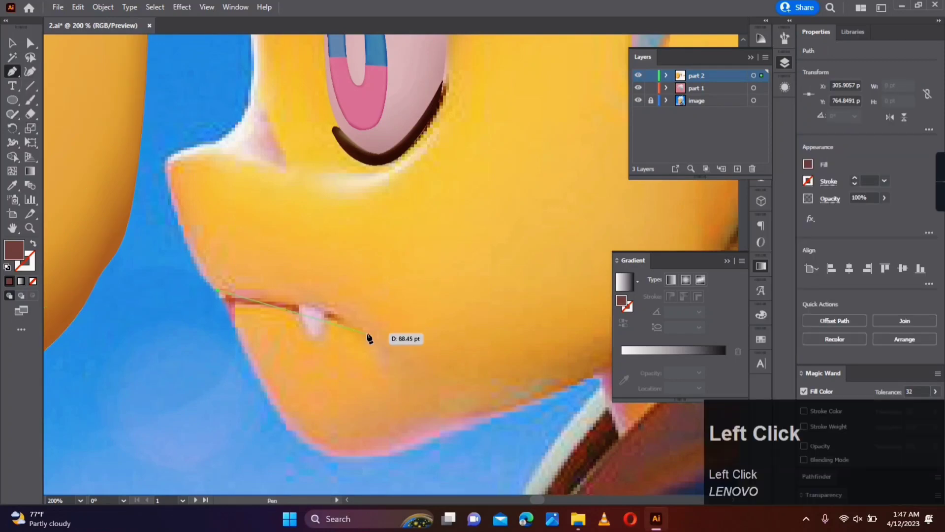
{"action": "left_click_drag", "start_coordinate": [395, 377], "coordinate": [364, 331]}
{"action": "key", "text": "shift+x"}
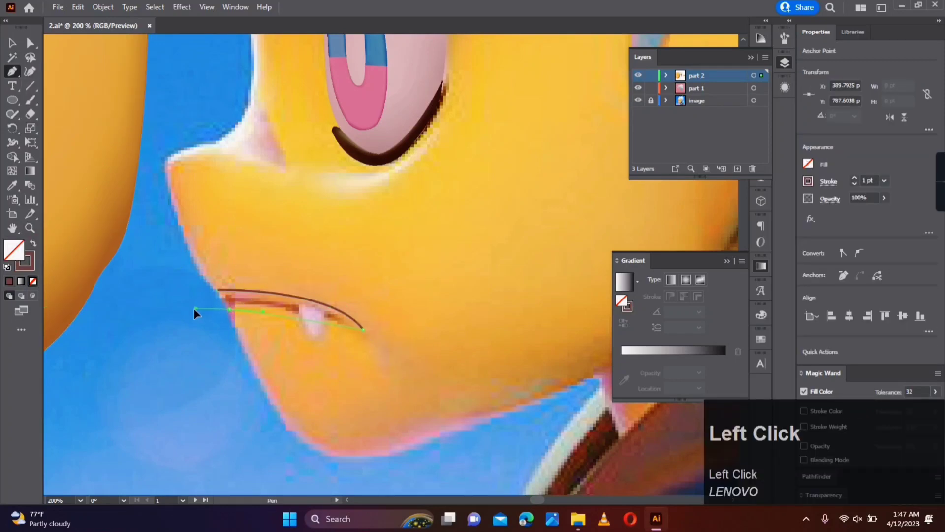
{"action": "left_click", "coordinate": [229, 309]}
{"action": "mouse_move", "coordinate": [217, 291]}
{"action": "left_mouse_down"}
{"action": "mouse_move", "coordinate": [210, 281]}
{"action": "mouse_move", "coordinate": [221, 295]}
{"action": "left_mouse_up"}
- Refine the mouth shape's anchor points and curve handles to follow the reference mouth from lip edge to corner
{"action": "left_click", "coordinate": [30, 43]}
{"action": "left_click_drag", "start_coordinate": [332, 284], "coordinate": [330, 297]}
{"action": "scroll", "coordinate": [288, 309], "scroll_direction": "up", "scroll_amount": 2}
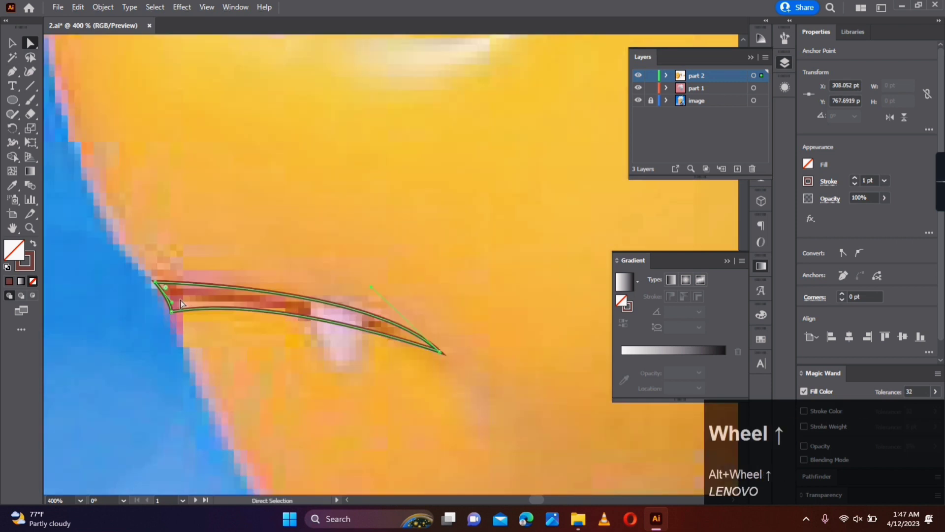
{"action": "left_click_drag", "start_coordinate": [165, 298], "coordinate": [168, 301]}
{"action": "left_click_drag", "start_coordinate": [439, 351], "coordinate": [439, 356]}
{"action": "left_click_drag", "start_coordinate": [372, 292], "coordinate": [375, 282]}
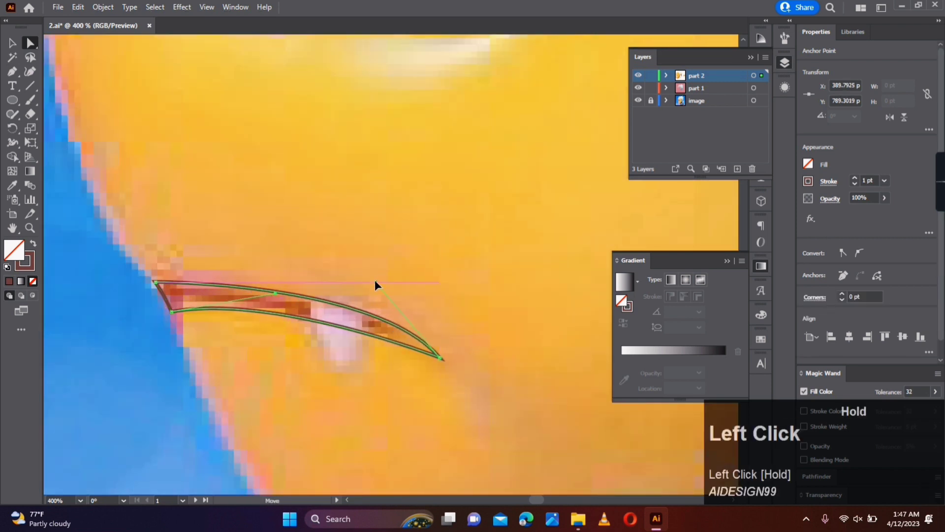
{"action": "left_click_drag", "start_coordinate": [275, 294], "coordinate": [272, 297]}
- Add a lengthwise mesh line to the mouth shape and colour its front point with orange sampled from the reference
{"action": "left_click", "coordinate": [12, 172]}
{"action": "key", "text": "ctrl+y"}
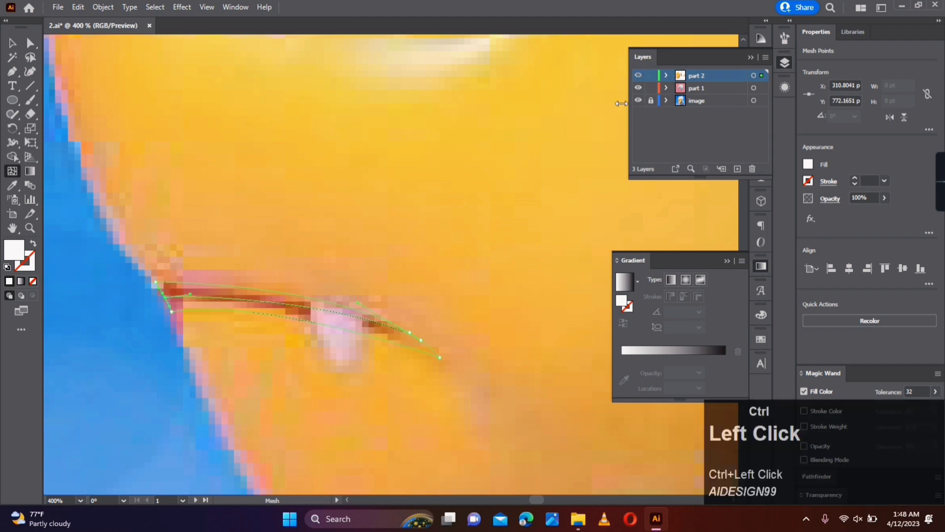
{"action": "left_click", "coordinate": [190, 294]}
{"action": "key", "text": "a"}
{"action": "scroll", "coordinate": [254, 265], "scroll_direction": "down", "scroll_amount": 3}
{"action": "key", "text": "space"}
{"action": "left_click_drag", "start_coordinate": [440, 272], "coordinate": [374, 325]}
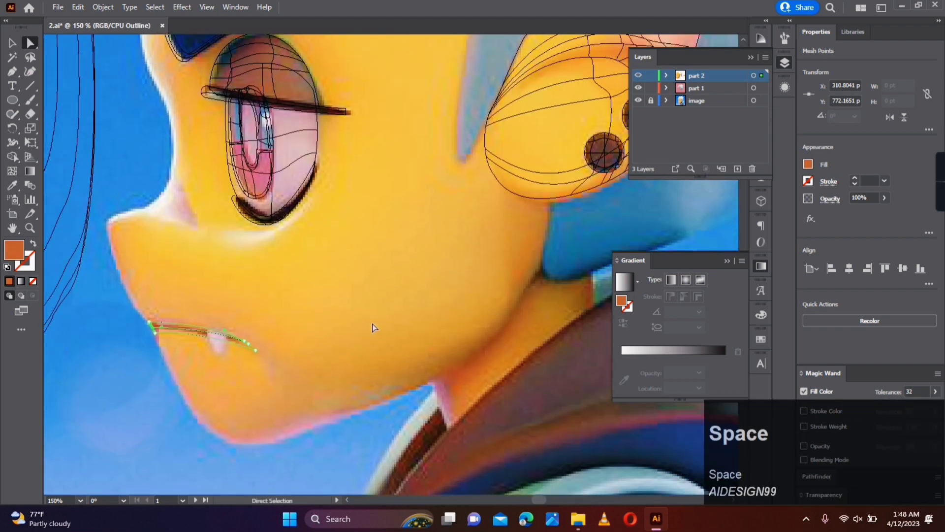
{"action": "left_click", "coordinate": [514, 320]}
- Darken the mouth mesh's front centre point to a reddish brown and return the artwork to preview display
{"action": "key", "text": "a"}
{"action": "double_click", "coordinate": [622, 300]}
{"action": "left_click", "coordinate": [691, 251]}
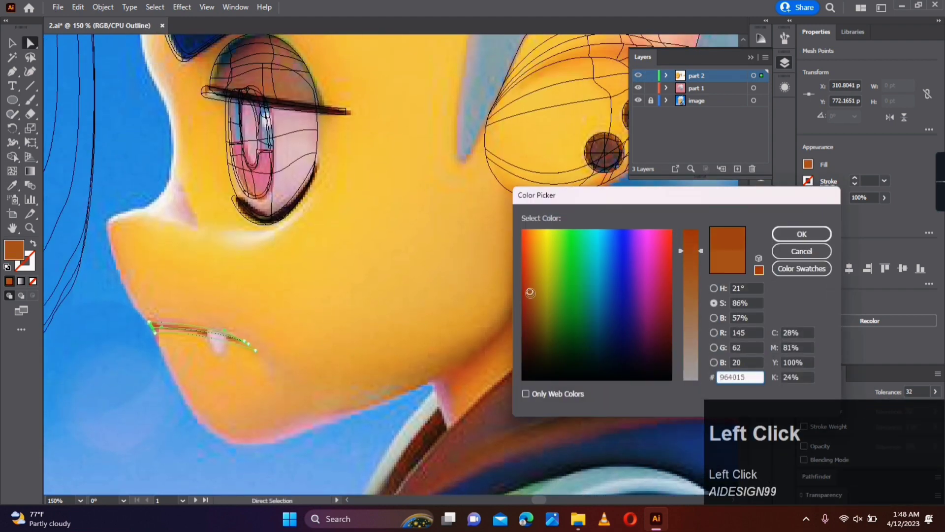
{"action": "left_click_drag", "start_coordinate": [530, 308], "coordinate": [527, 305]}
{"action": "left_click", "coordinate": [789, 238]}
{"action": "key", "text": "ctrl+y"}
{"action": "scroll", "coordinate": [162, 338], "scroll_direction": "up", "scroll_amount": 5}
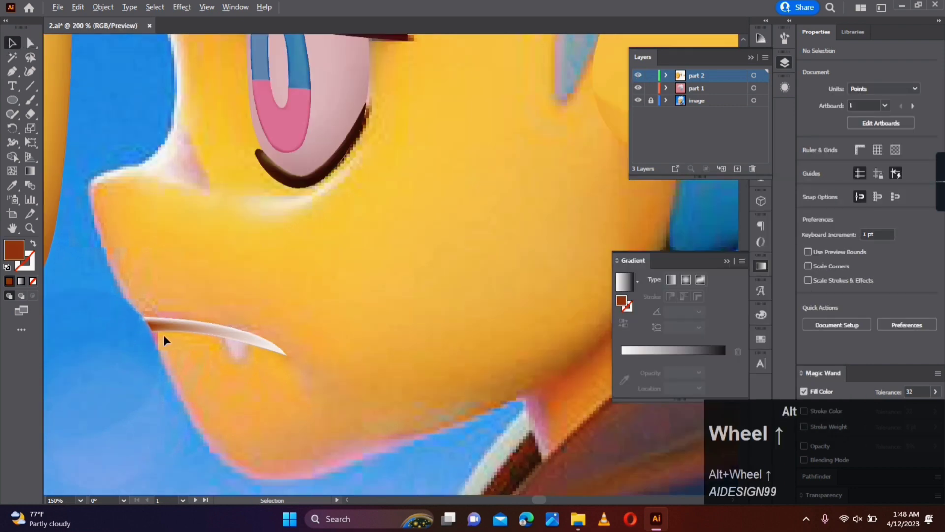
- Recolour the whole mouth mesh with sampled face orange and darken its centre line to a reddish orange
{"action": "left_click", "coordinate": [247, 321]}
{"action": "key", "text": "a"}
{"action": "left_click", "coordinate": [136, 314]}
{"action": "double_click", "coordinate": [14, 251]}
{"action": "left_click_drag", "start_coordinate": [534, 313], "coordinate": [534, 304]}
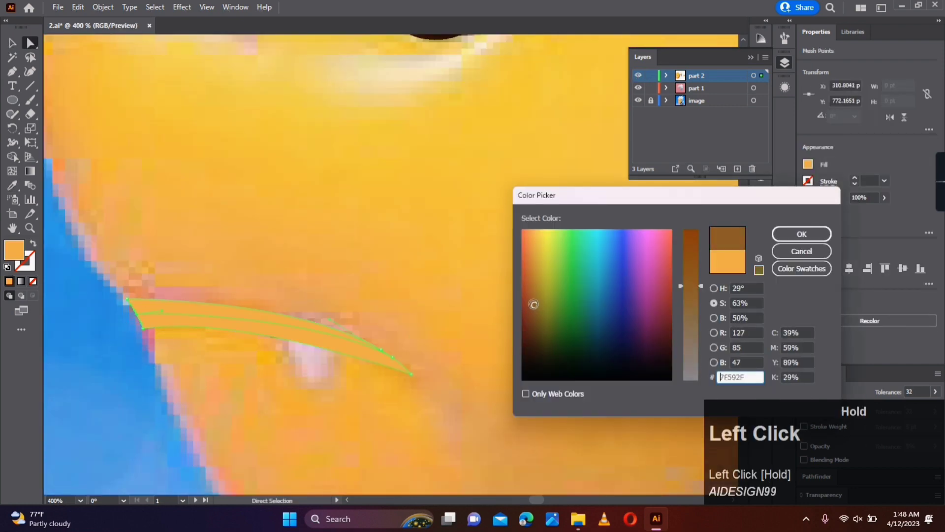
{"action": "left_click", "coordinate": [802, 234]}
{"action": "key", "text": "v"}
{"action": "left_click", "coordinate": [463, 337]}
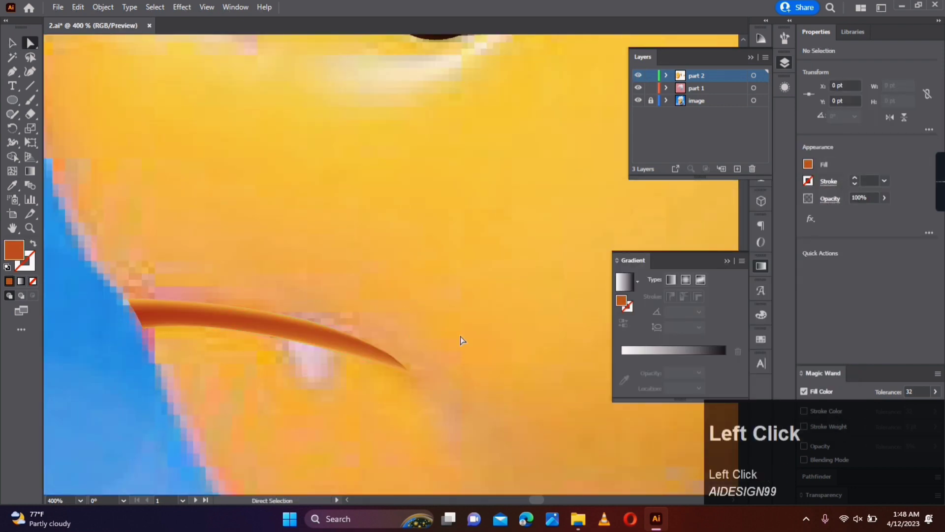
- Move the face mesh over the reference face and show the part 2 layer in outline display
{"action": "scroll", "coordinate": [394, 295], "scroll_direction": "down", "scroll_amount": 6}
{"action": "left_click_drag", "start_coordinate": [338, 255], "coordinate": [484, 243]}
{"action": "left_click", "coordinate": [639, 76], "text": "ctrl"}
- Nudge the face mesh until its contour lines up with the reference face, and restore the part 2 layer's preview display
{"action": "scroll", "coordinate": [508, 253], "scroll_direction": "up", "scroll_amount": 2}
{"action": "key", "text": "Down"}
{"action": "key", "text": "Down"}
{"action": "key", "text": "Left"}
{"action": "key", "text": "Left"}
{"action": "key", "text": "Left"}
{"action": "key", "text": "Left"}
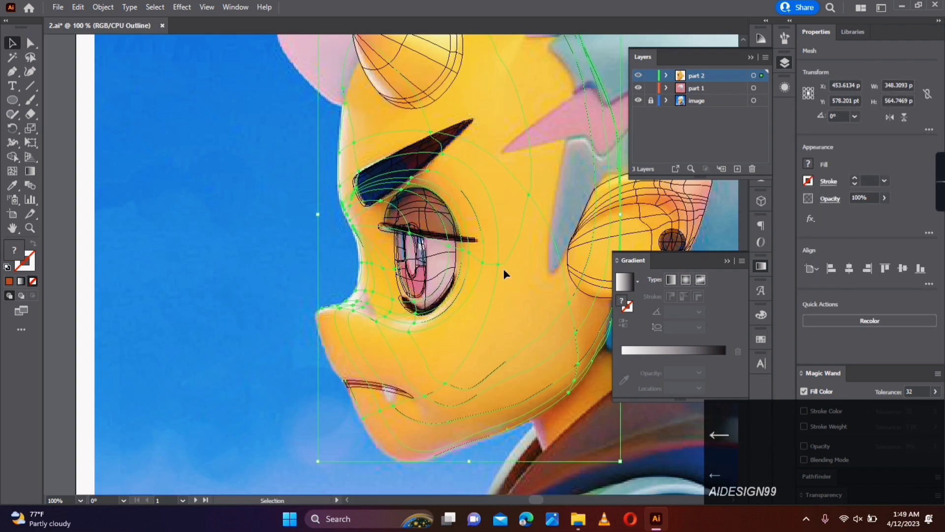
{"action": "key", "text": "Down"}
{"action": "key", "text": "Down"}
{"action": "key", "text": "Down"}
{"action": "key", "text": "Up"}
{"action": "key", "text": "Right"}
{"action": "key", "text": "Right"}
{"action": "key", "text": "Left"}
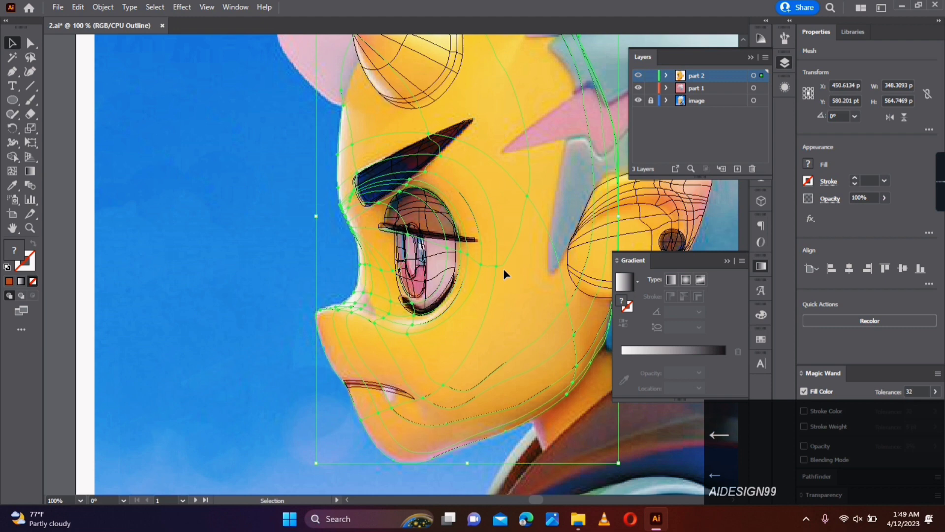
{"action": "left_click", "coordinate": [639, 76], "text": "ctrl"}
- Nudge the eye group slightly toward the ear to adjust its position on the face mesh
{"action": "left_click", "coordinate": [201, 224]}
{"action": "scroll", "coordinate": [206, 230], "scroll_direction": "down", "scroll_amount": 3}
{"action": "scroll", "coordinate": [212, 230], "scroll_direction": "up", "scroll_amount": 1}
{"action": "left_click", "coordinate": [309, 243]}
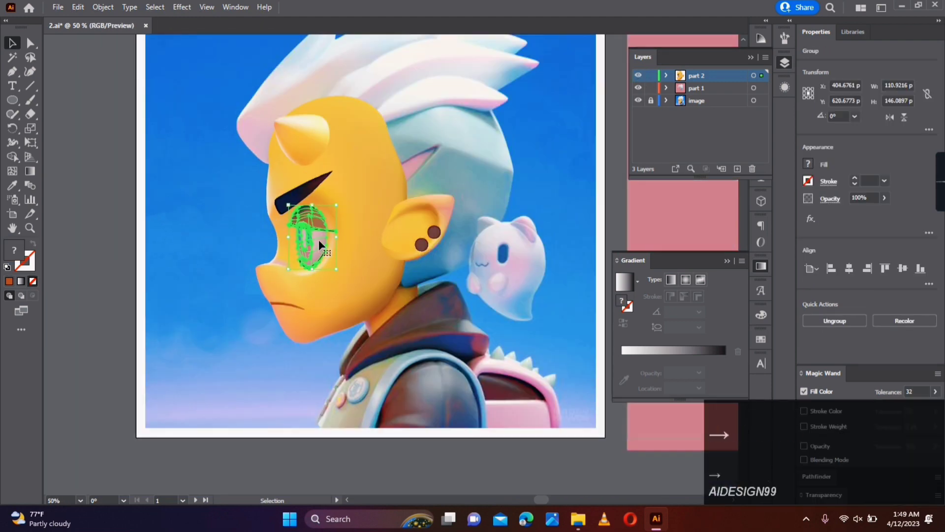
{"action": "left_click", "coordinate": [213, 247]}
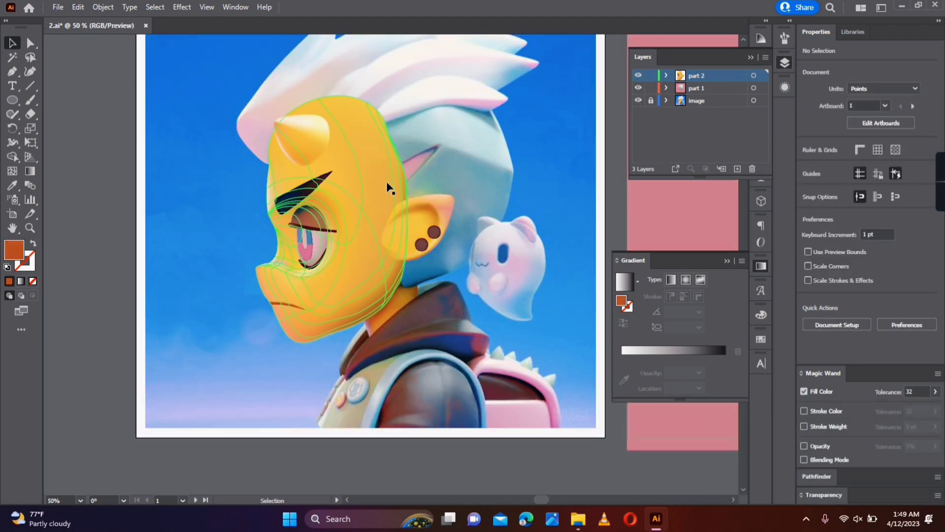
{"action": "scroll", "coordinate": [285, 211], "scroll_direction": "up", "scroll_amount": 7}
{"action": "left_click_drag", "start_coordinate": [282, 228], "coordinate": [288, 242]}
{"action": "left_click", "coordinate": [140, 276]}
- Match the mouth mesh's end points to sampled surrounding face colours and add two crosswise mesh lines along the mouth
{"action": "scroll", "coordinate": [140, 276], "scroll_direction": "down", "scroll_amount": 5}
{"action": "scroll", "coordinate": [141, 277], "scroll_direction": "up", "scroll_amount": 5}
{"action": "left_click", "coordinate": [32, 43]}
{"action": "left_click", "coordinate": [165, 219]}
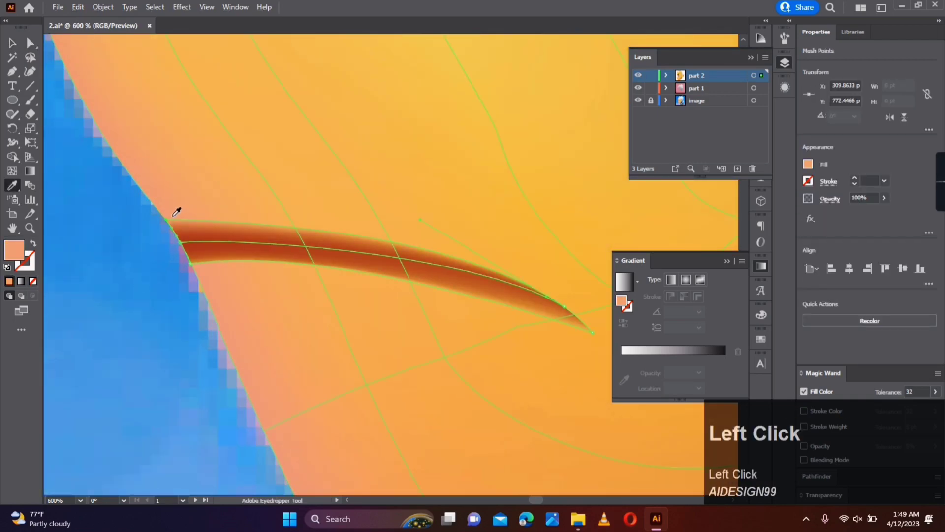
{"action": "key", "text": "a"}
{"action": "left_click", "coordinate": [191, 263]}
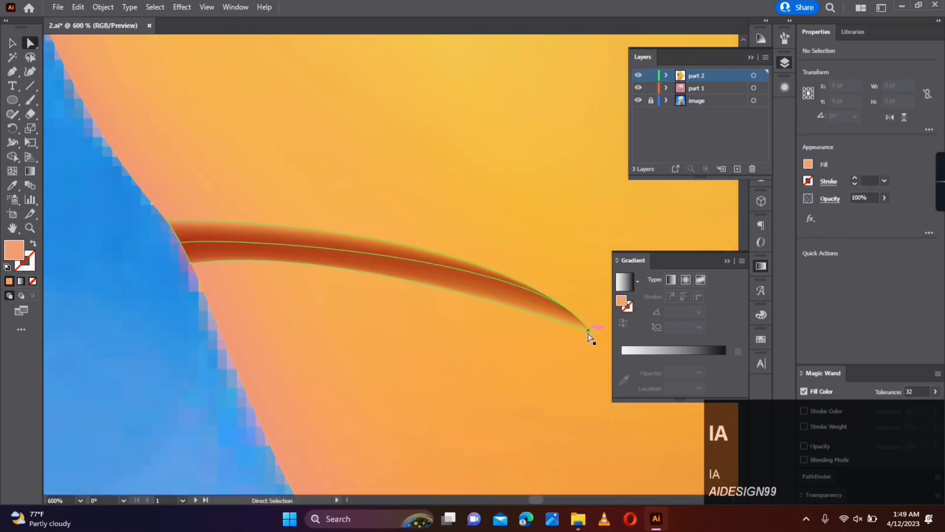
{"action": "left_click", "coordinate": [343, 267]}
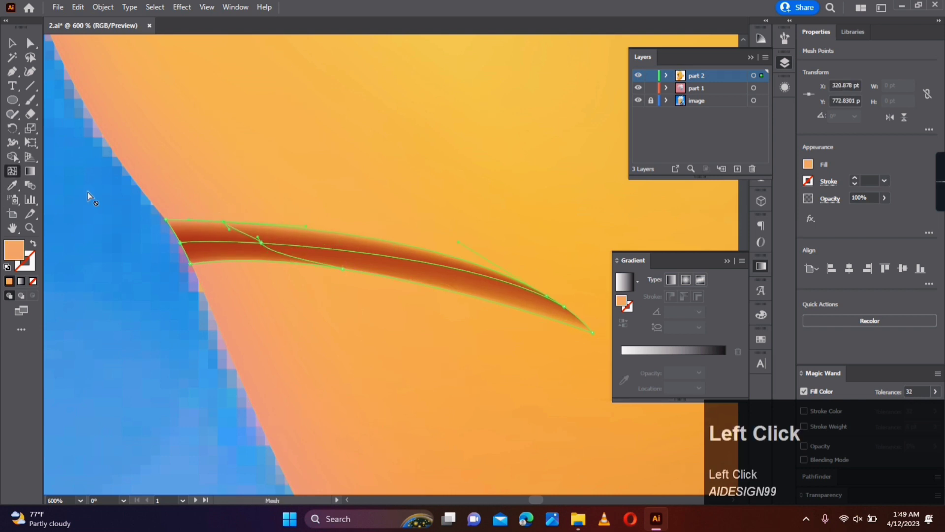
{"action": "left_click", "coordinate": [384, 240]}
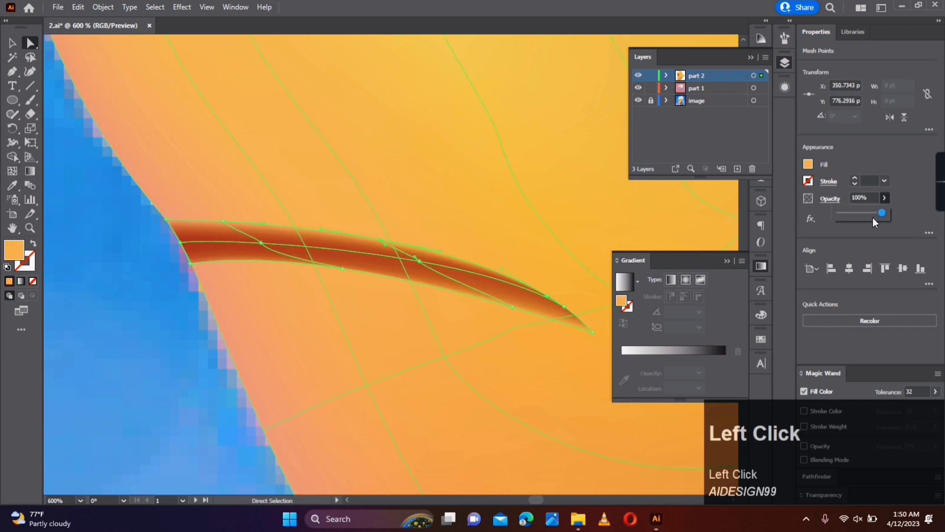
- Set the opacity of the mouth mesh's outer edge points to 0% so the line blends into the face
{"action": "left_click", "coordinate": [221, 223]}
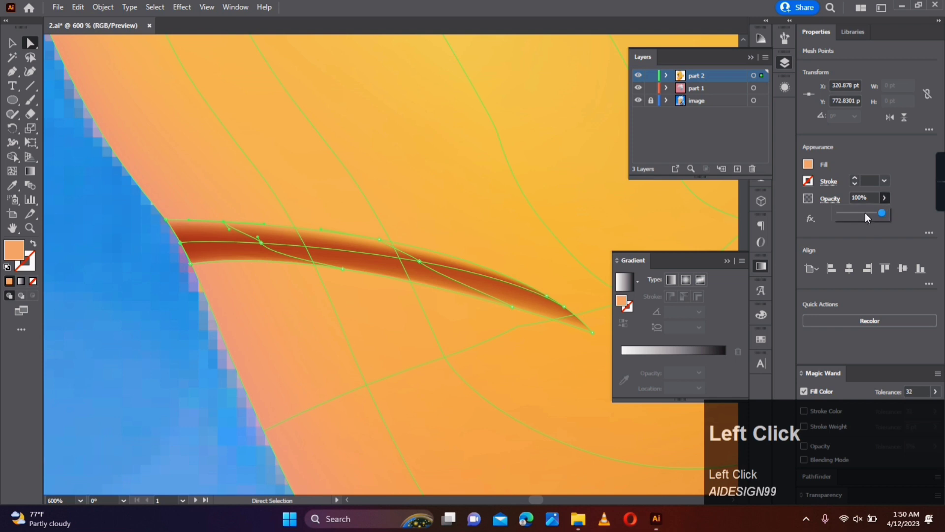
{"action": "left_click", "coordinate": [166, 224]}
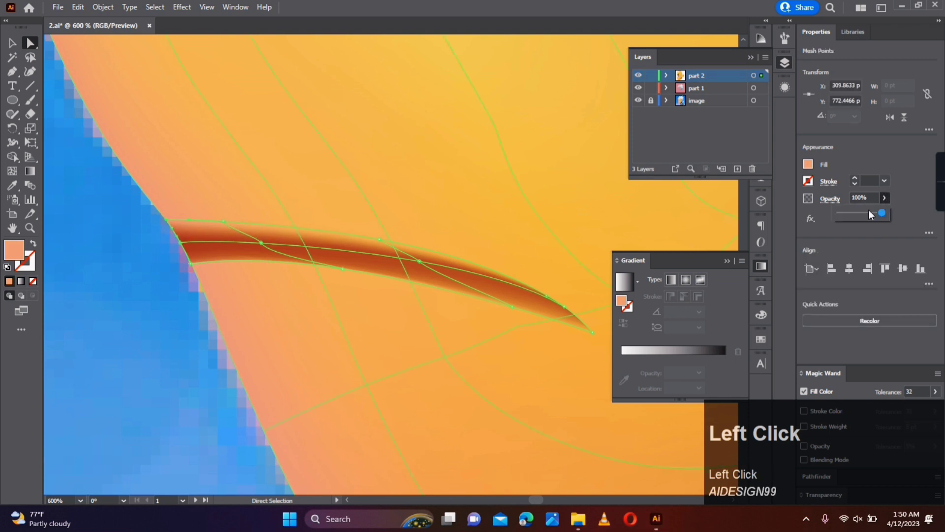
{"action": "left_click", "coordinate": [342, 269], "text": "shift"}
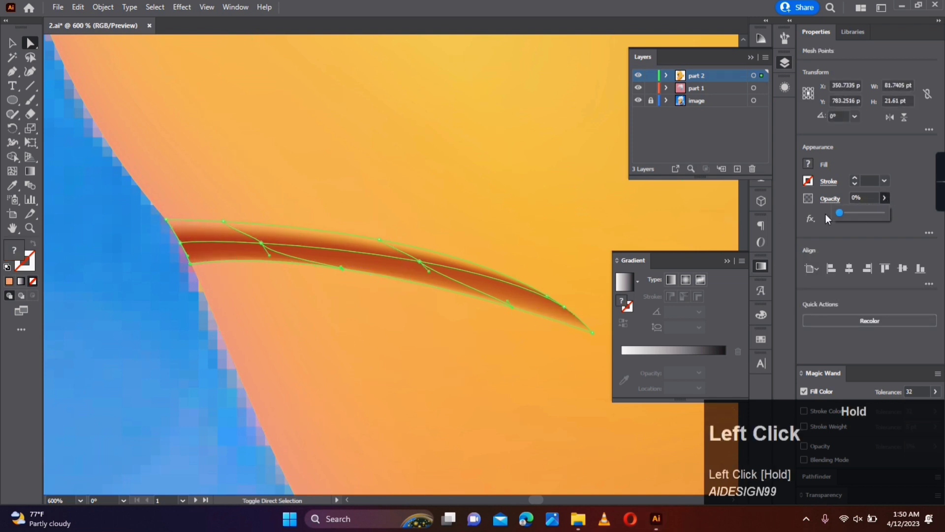
{"action": "left_click", "coordinate": [593, 331]}
{"action": "left_click", "coordinate": [549, 249]}
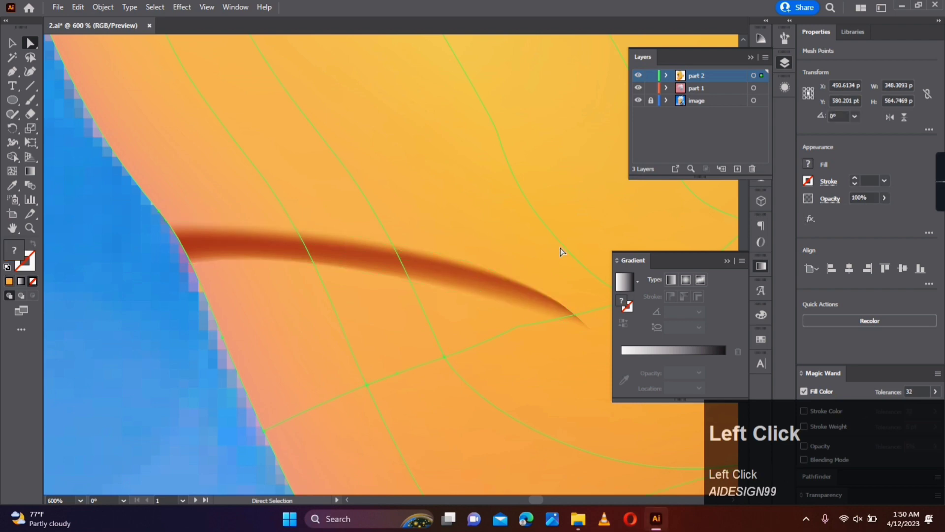
- Recolour the horn mesh's outer base points with yellow sampled from the surrounding face
{"action": "scroll", "coordinate": [282, 306], "scroll_direction": "down", "scroll_amount": 8}
{"action": "scroll", "coordinate": [348, 238], "scroll_direction": "up", "scroll_amount": 6, "text": "alt"}
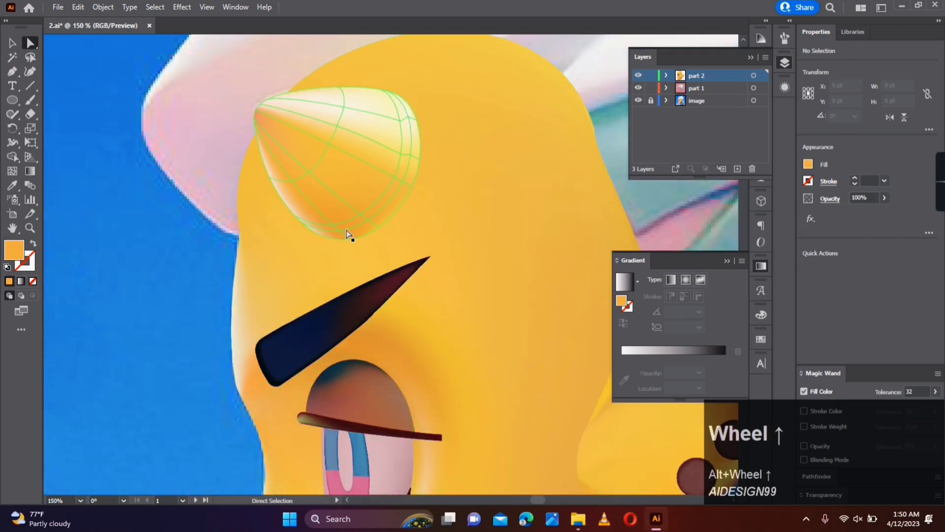
{"action": "left_click", "coordinate": [400, 167]}
{"action": "left_click", "coordinate": [353, 109], "text": "ctrl"}
{"action": "left_click", "coordinate": [373, 108]}
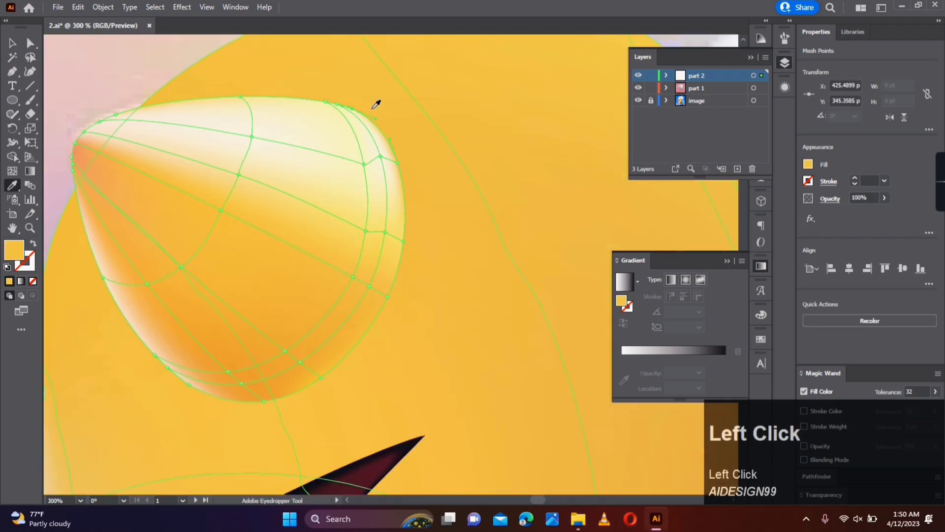
{"action": "left_click", "coordinate": [402, 241]}
{"action": "key", "text": "a"}
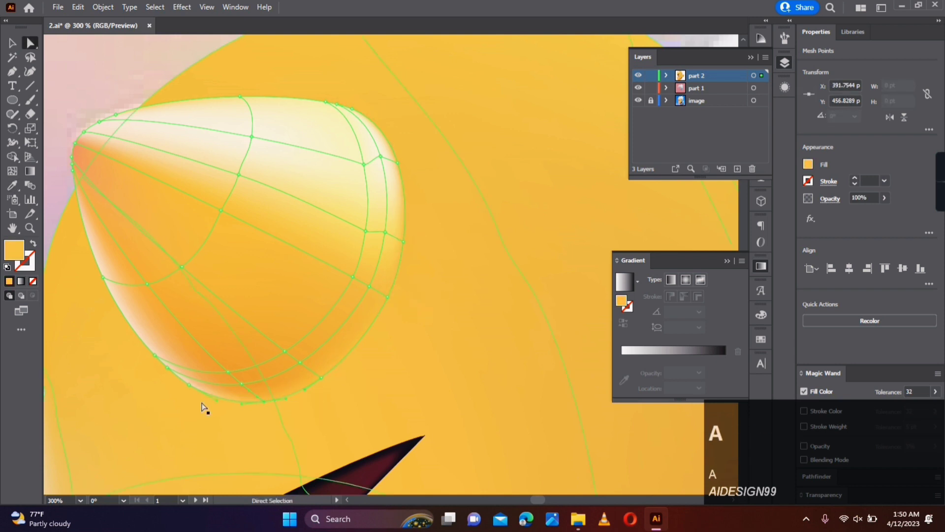
- Lower the opacity of the horn mesh's outer points along its base
{"action": "left_click", "coordinate": [250, 401], "text": "shift"}
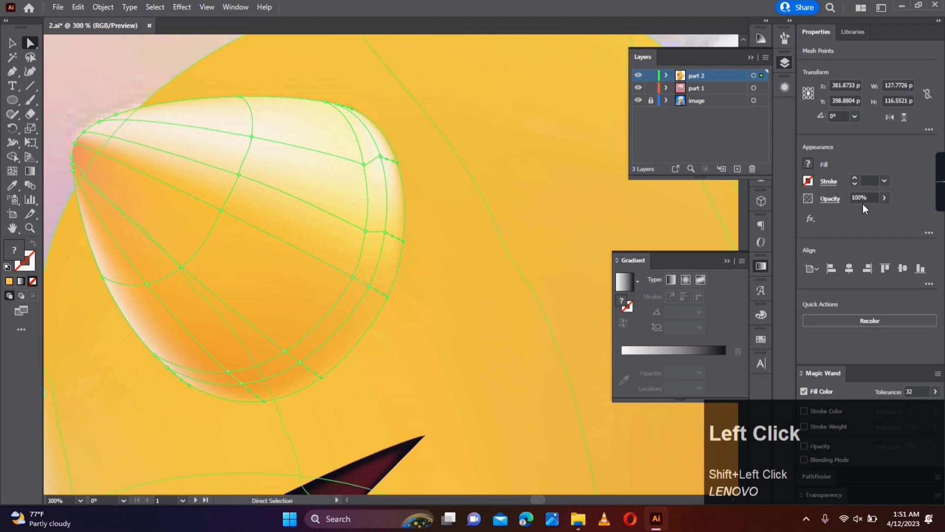
{"action": "left_click", "coordinate": [480, 334]}
{"action": "scroll", "coordinate": [482, 336], "scroll_direction": "down", "scroll_amount": 4}
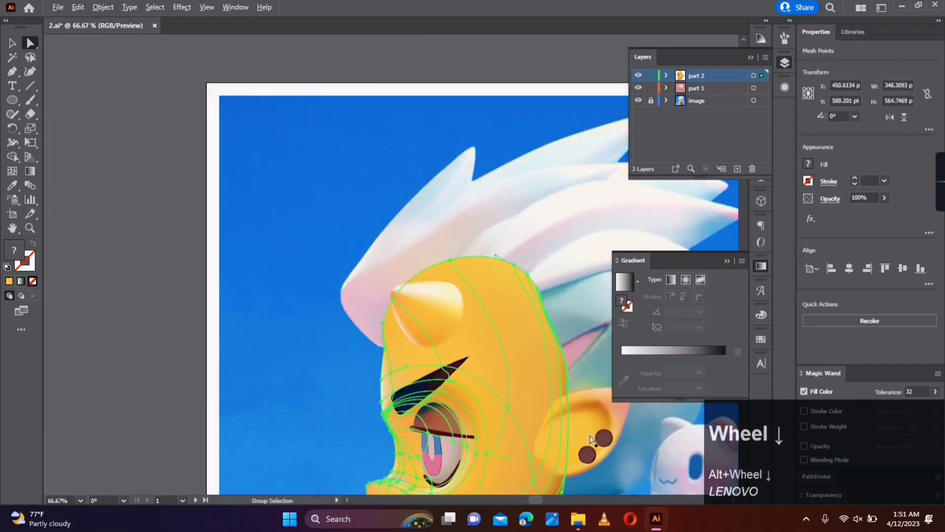
- Add a mesh line across the ear near its face-side edge and select the new point for adjusting
{"action": "scroll", "coordinate": [547, 451], "scroll_direction": "up", "scroll_amount": 4}
{"action": "key", "text": "u"}
{"action": "left_click", "coordinate": [396, 220]}
{"action": "key", "text": "a"}
{"action": "left_click_drag", "start_coordinate": [394, 221], "coordinate": [394, 310]}
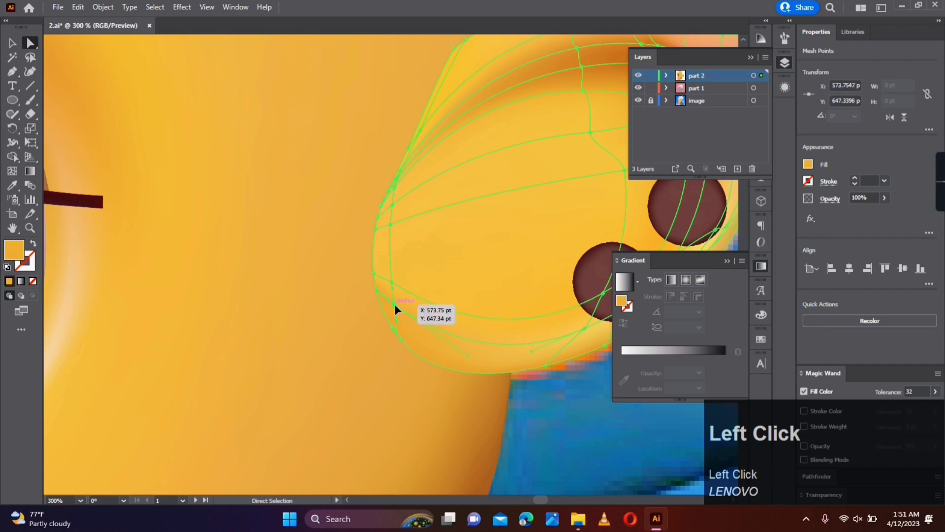
- Recolour the mesh points along the ear's lower face-side edge with colours sampled from the adjacent face
{"action": "left_click", "coordinate": [377, 291]}
{"action": "key", "text": "i"}
{"action": "key", "text": "a"}
{"action": "left_click", "coordinate": [373, 272]}
{"action": "left_click", "coordinate": [375, 229]}
{"action": "key", "text": "i"}
{"action": "key", "text": "a"}
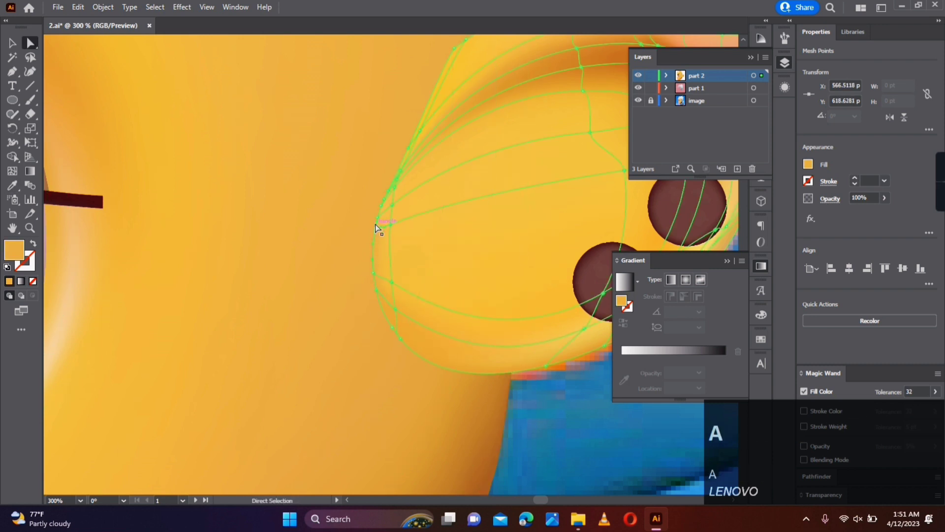
{"action": "left_click", "coordinate": [381, 206]}
{"action": "key", "text": "i"}
{"action": "key", "text": "a"}
{"action": "left_click", "coordinate": [393, 328]}
{"action": "key", "text": "i"}
{"action": "key", "text": "a"}
- Lower the opacity of the ear mesh's outer points along its lower face-side edge
{"action": "left_click", "coordinate": [392, 328]}
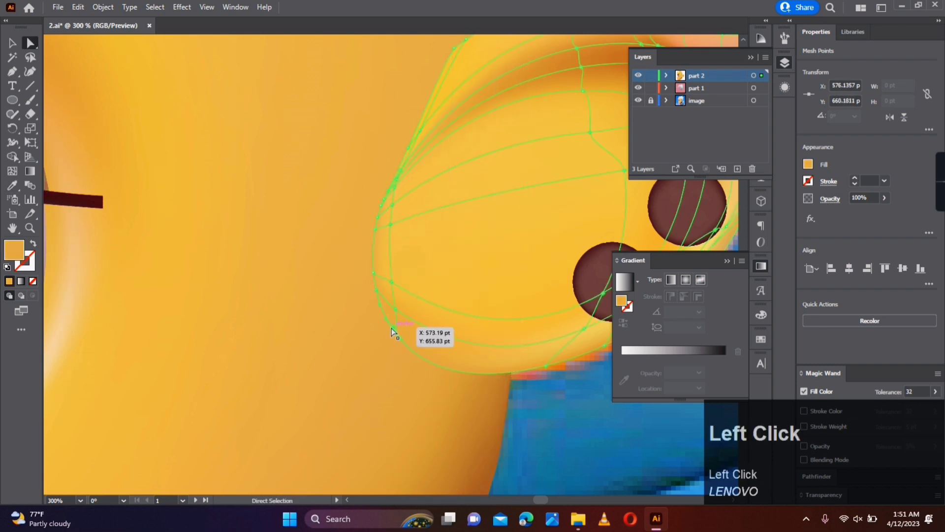
{"action": "left_click", "coordinate": [376, 290], "text": "shift"}
{"action": "left_click", "coordinate": [373, 273], "text": "shift"}
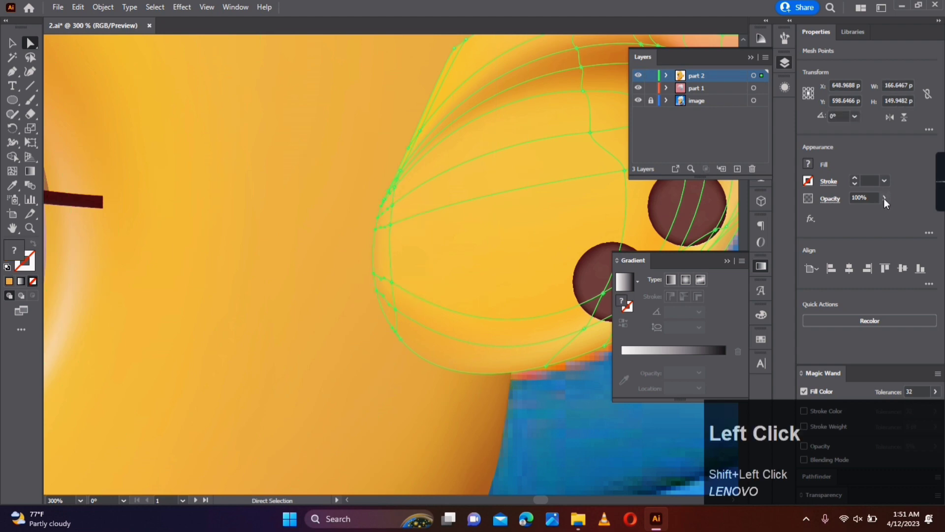
{"action": "left_click", "coordinate": [324, 329]}
{"action": "scroll", "coordinate": [324, 328], "scroll_direction": "down", "scroll_amount": 2}
{"action": "scroll", "coordinate": [357, 224], "scroll_direction": "up", "scroll_amount": 2}
- Match the points on the ear's upper face-side edge to the sampled face colour and set their opacity to 0%
{"action": "left_click", "coordinate": [376, 248]}
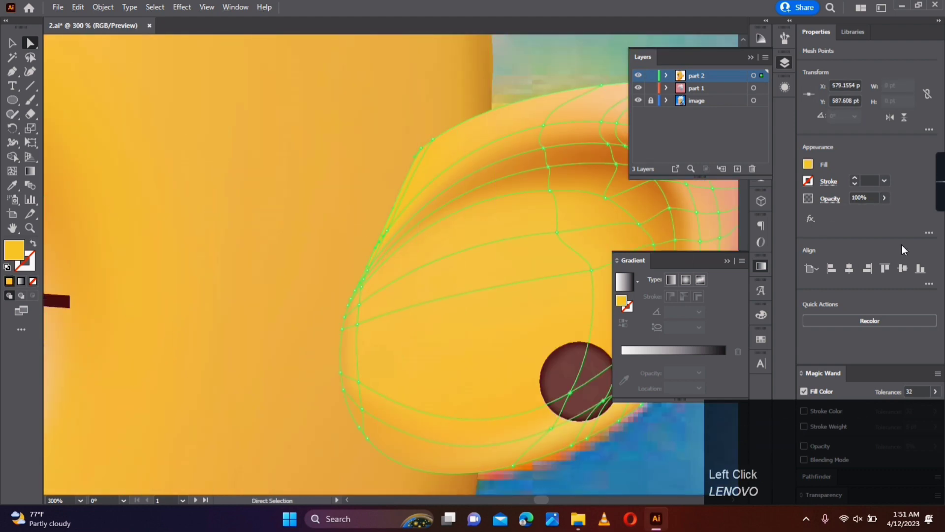
{"action": "scroll", "coordinate": [324, 215], "scroll_direction": "up", "scroll_amount": 5}
{"action": "left_click", "coordinate": [410, 366]}
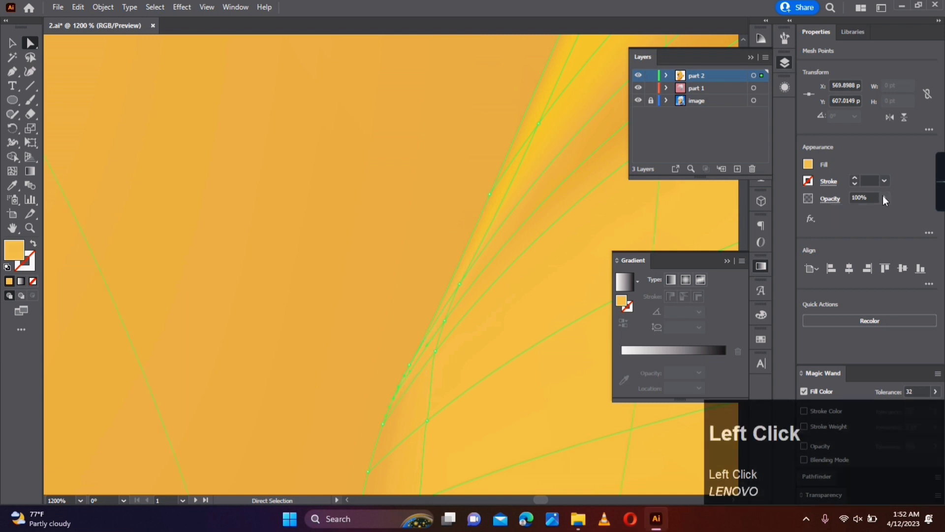
{"action": "left_click", "coordinate": [406, 359]}
{"action": "left_click_drag", "start_coordinate": [426, 341], "coordinate": [435, 307]}
{"action": "key", "text": "i"}
{"action": "left_click", "coordinate": [479, 191]}
{"action": "key", "text": "a"}
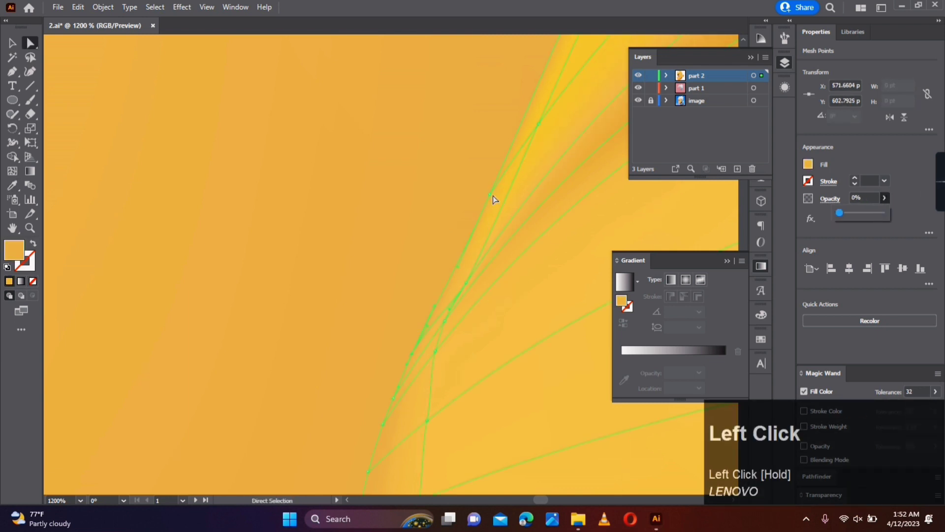
- Reposition the ear mesh's inner points beside its face-side edge to smooth the transition into the face
{"action": "scroll", "coordinate": [532, 243], "scroll_direction": "down", "scroll_amount": 5}
{"action": "scroll", "coordinate": [502, 242], "scroll_direction": "up", "scroll_amount": 3}
{"action": "left_click", "coordinate": [510, 353]}
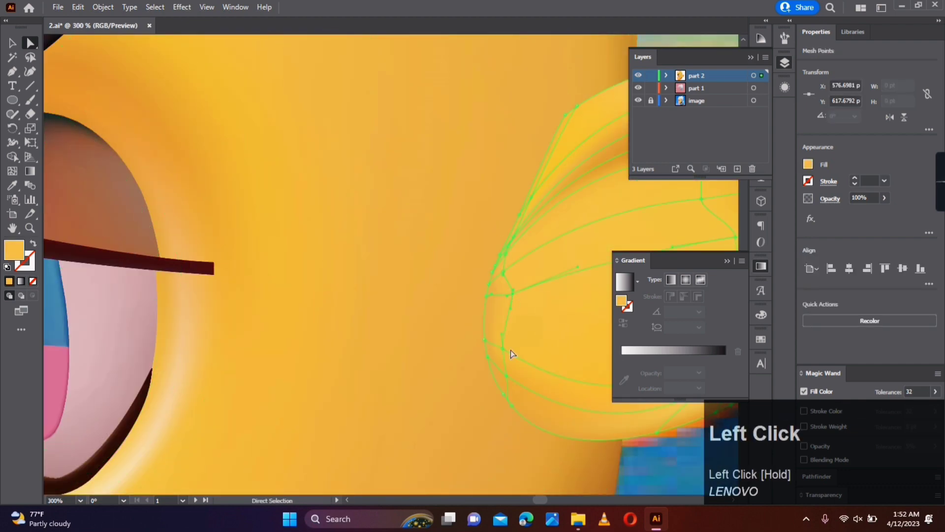
{"action": "left_click_drag", "start_coordinate": [506, 257], "coordinate": [517, 247]}
{"action": "scroll", "coordinate": [518, 302], "scroll_direction": "down", "scroll_amount": 6}
{"action": "left_click", "coordinate": [558, 348]}
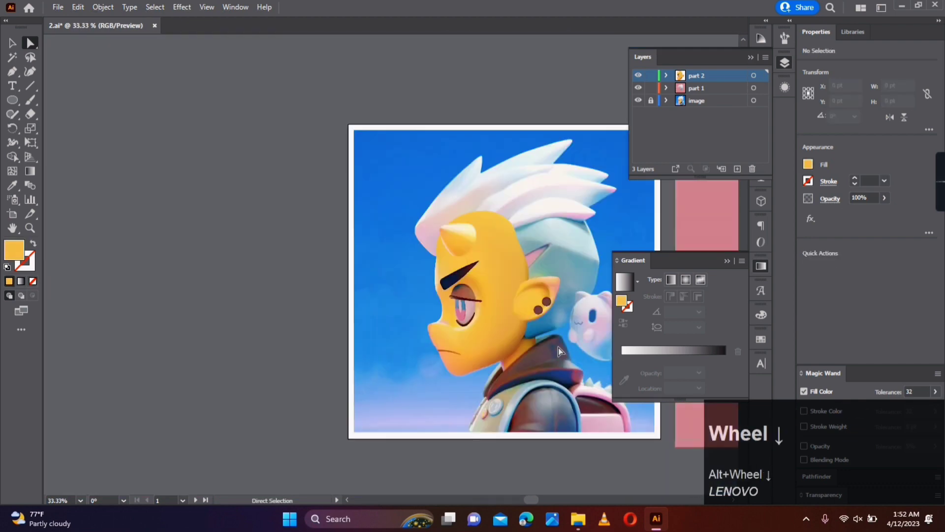
- Select all the face parts and group them
{"action": "scroll", "coordinate": [558, 347], "scroll_direction": "up", "scroll_amount": 1}
{"action": "left_click", "coordinate": [12, 44]}
{"action": "scroll", "coordinate": [524, 415], "scroll_direction": "down", "scroll_amount": 1}
{"action": "left_click_drag", "start_coordinate": [562, 227], "coordinate": [395, 413]}
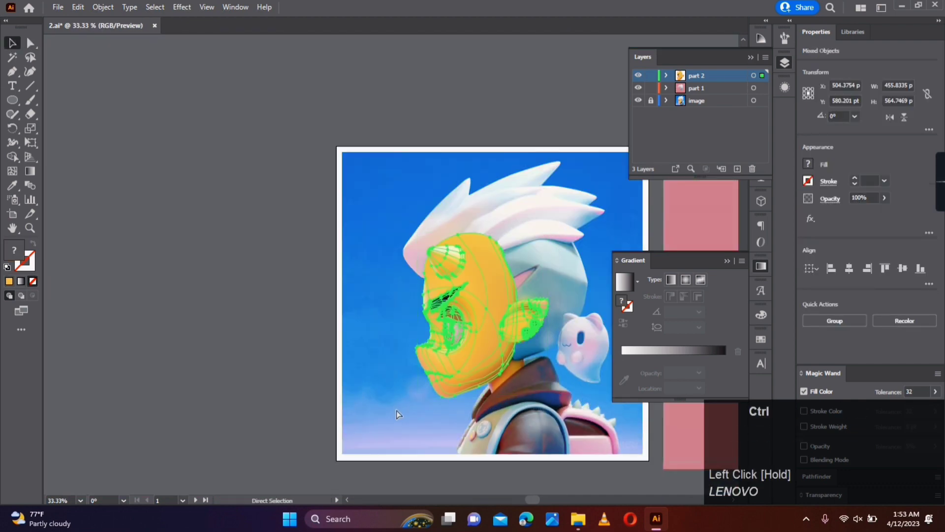
{"action": "key", "text": "ctrl+g"}
- Move the hair group over the head on the reference image
{"action": "left_click", "coordinate": [547, 352]}
{"action": "scroll", "coordinate": [546, 352], "scroll_direction": "down", "scroll_amount": 1}
{"action": "left_click_drag", "start_coordinate": [546, 352], "coordinate": [405, 358]}
{"action": "left_click_drag", "start_coordinate": [586, 287], "coordinate": [340, 269]}
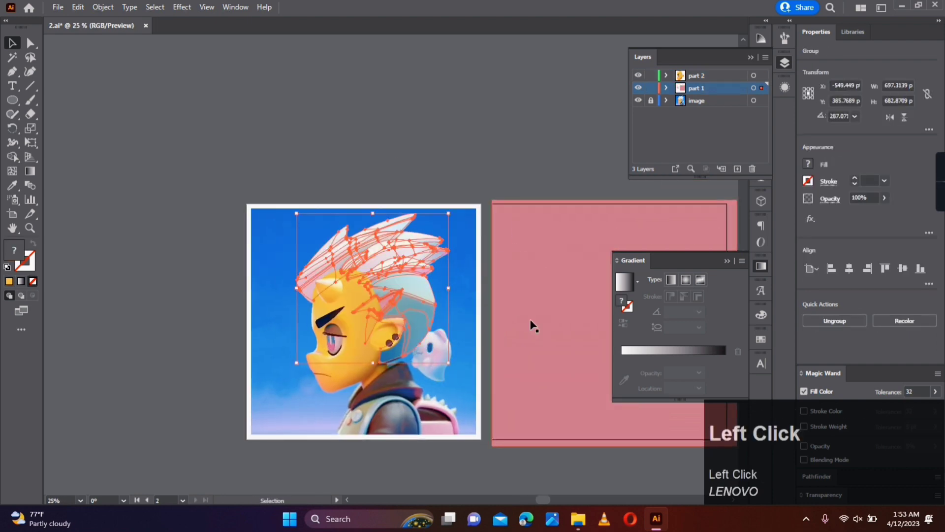
- Switch the part 2 and part 1 layers to outline view over the reference image
{"action": "left_click", "coordinate": [531, 324]}
{"action": "scroll", "coordinate": [355, 305], "scroll_direction": "up", "scroll_amount": 2}
{"action": "left_click", "coordinate": [638, 75], "text": "ctrl"}
{"action": "left_click", "coordinate": [638, 89], "text": "ctrl"}
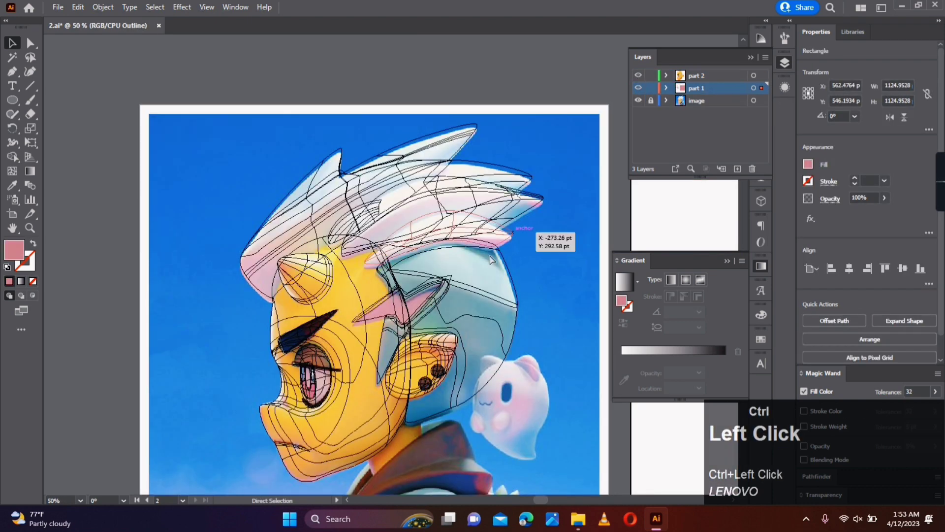
{"action": "left_click", "coordinate": [557, 425]}
- Nudge the hair group 3 pt down and 1 pt left to align it with the reference
{"action": "scroll", "coordinate": [323, 387], "scroll_direction": "up", "scroll_amount": 2}
{"action": "left_click_drag", "start_coordinate": [501, 464], "coordinate": [490, 357]}
{"action": "left_click", "coordinate": [532, 333]}
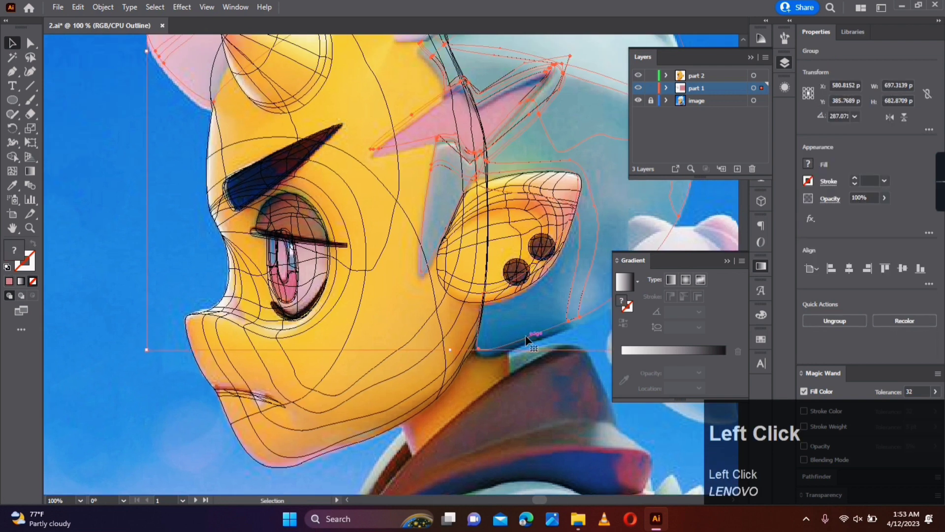
{"action": "key", "text": "Down"}
{"action": "key", "text": "Down"}
{"action": "key", "text": "Down"}
{"action": "key", "text": "Down"}
{"action": "key", "text": "Down"}
{"action": "key", "text": "Left"}
{"action": "left_click", "coordinate": [536, 409]}
- Return the part 2 and part 1 layers to preview and move the assembled head beside the reference image
{"action": "scroll", "coordinate": [521, 393], "scroll_direction": "down", "scroll_amount": 2}
{"action": "left_click", "coordinate": [639, 75], "text": "ctrl"}
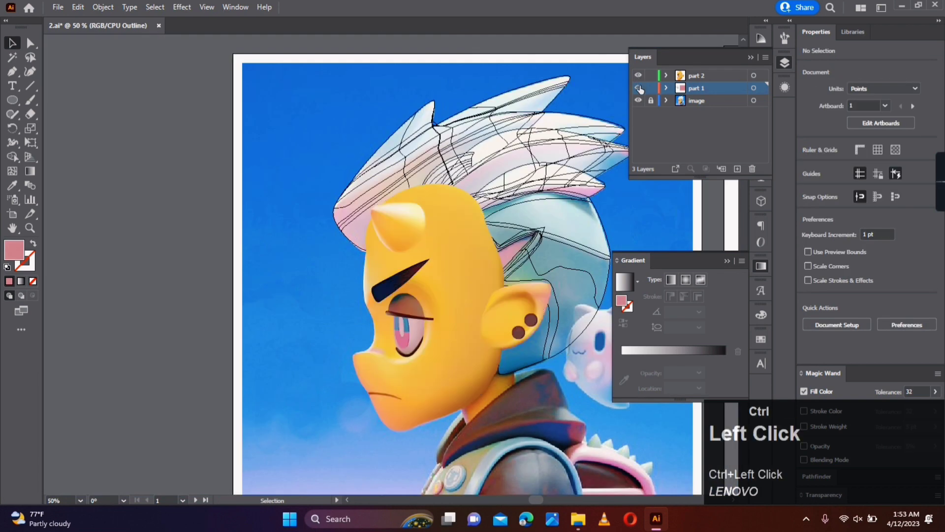
{"action": "left_click", "coordinate": [638, 88], "text": "ctrl"}
{"action": "left_click_drag", "start_coordinate": [561, 287], "coordinate": [268, 310]}
{"action": "left_click", "coordinate": [340, 429]}
{"action": "left_click_drag", "start_coordinate": [253, 270], "coordinate": [401, 270]}
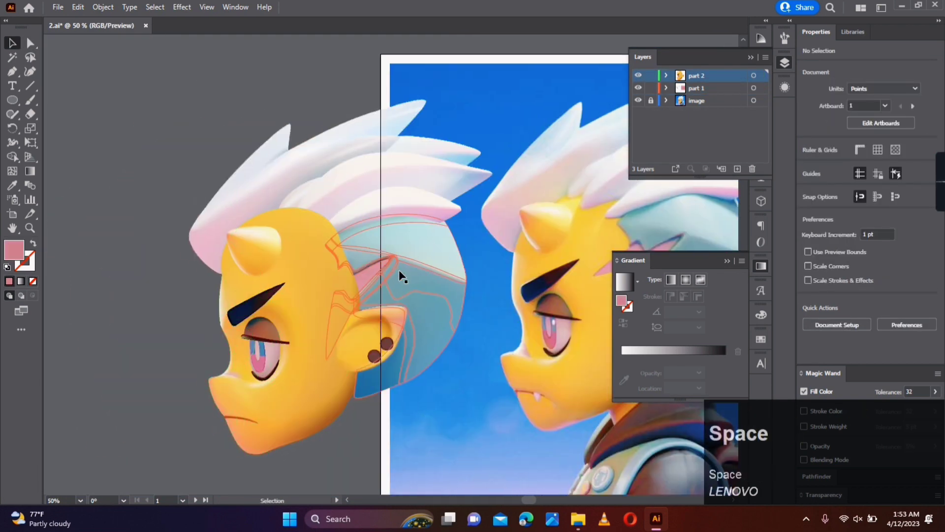
- Ungroup the face parts and move the face mesh from the part 2 layer to the part 1 layer
{"action": "right_click", "coordinate": [322, 287]}
{"action": "left_click", "coordinate": [358, 388]}
{"action": "left_click", "coordinate": [327, 302]}
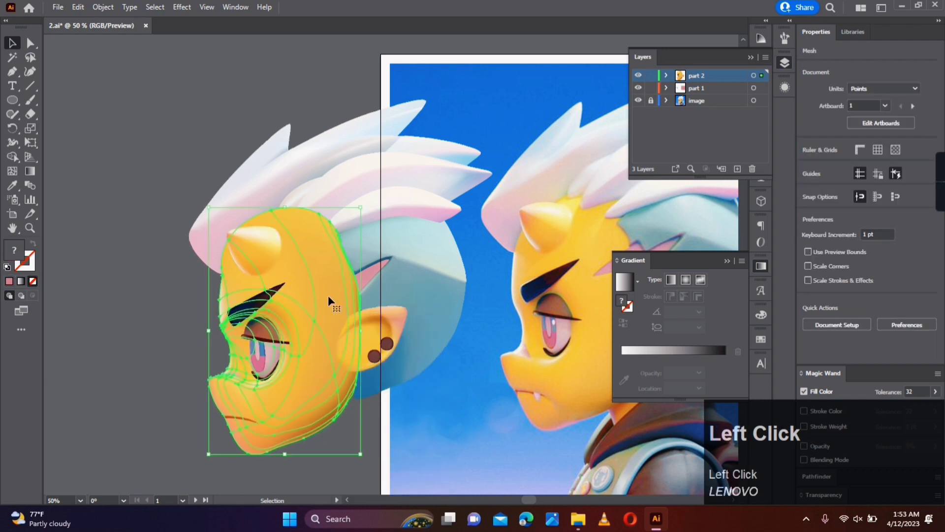
{"action": "left_click", "coordinate": [668, 77]}
{"action": "scroll", "coordinate": [728, 119], "scroll_direction": "down", "scroll_amount": 3}
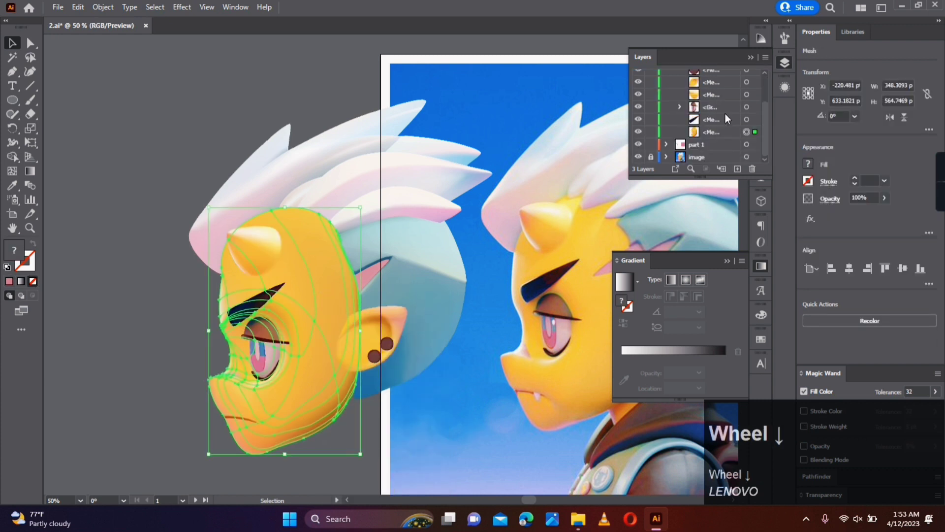
{"action": "left_click_drag", "start_coordinate": [712, 134], "coordinate": [702, 145]}
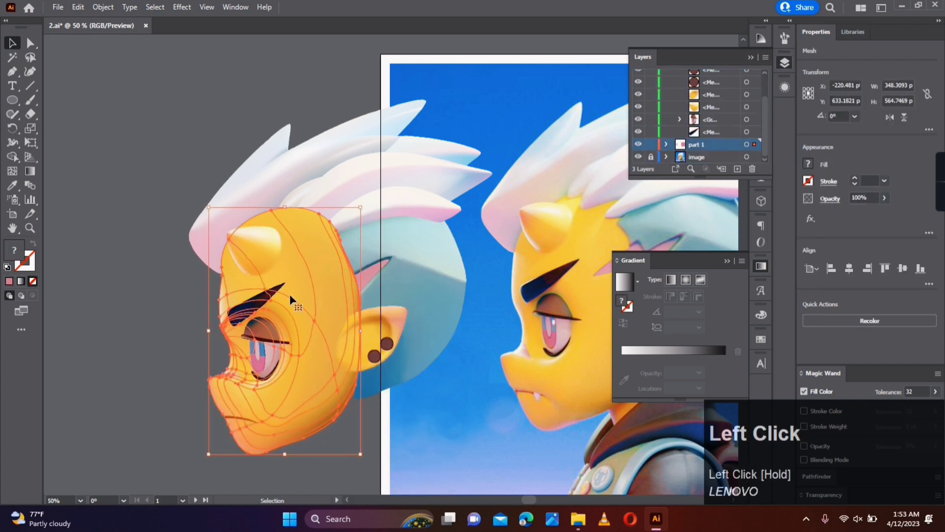
- Send the face mesh to the back of the part 1 layer, behind the hair
{"action": "right_click", "coordinate": [307, 286]}
{"action": "mouse_move", "coordinate": [347, 353]}
{"action": "left_click", "coordinate": [453, 392]}
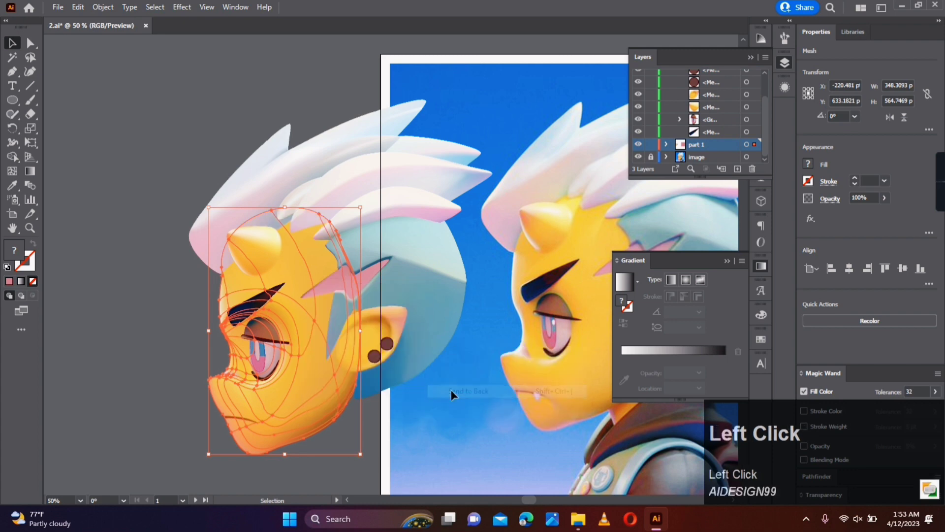
{"action": "left_click", "coordinate": [490, 418]}
{"action": "scroll", "coordinate": [490, 419], "scroll_direction": "down", "scroll_amount": 1}
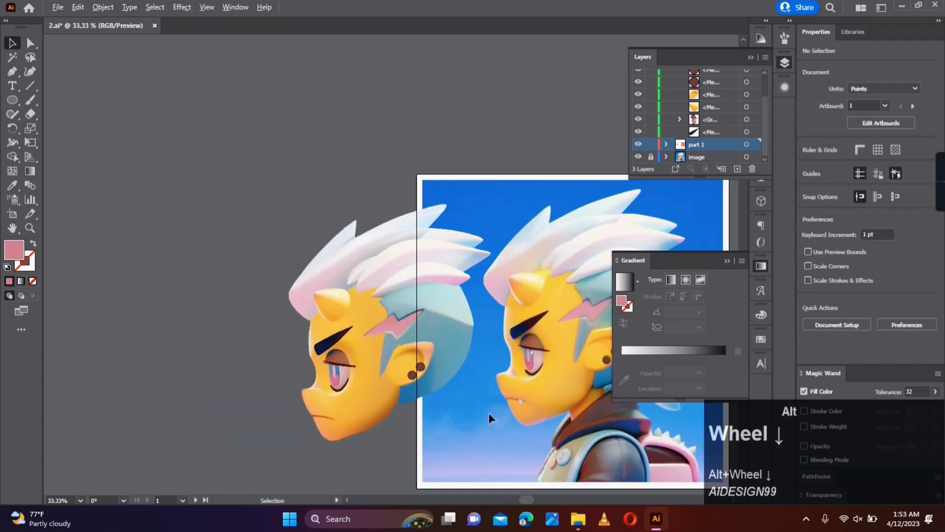
- Adjust the ear mesh's upper face-side corner so its edge fits cleanly against the blue hair
{"action": "scroll", "coordinate": [460, 425], "scroll_direction": "up", "scroll_amount": 1}
{"action": "left_click_drag", "start_coordinate": [474, 426], "coordinate": [461, 349]}
{"action": "scroll", "coordinate": [340, 239], "scroll_direction": "up", "scroll_amount": 3}
{"action": "left_click", "coordinate": [437, 287]}
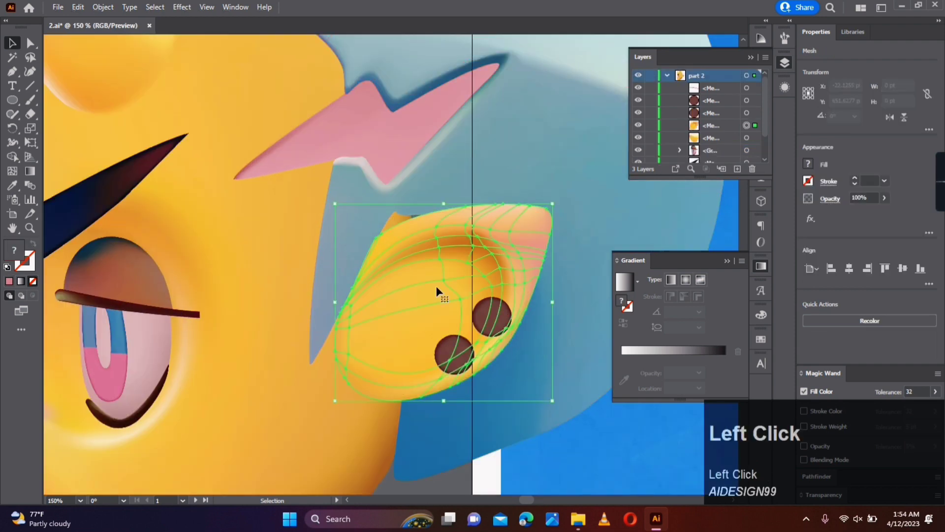
{"action": "scroll", "coordinate": [379, 245], "scroll_direction": "up", "scroll_amount": 3}
{"action": "key", "text": "a"}
{"action": "left_click_drag", "start_coordinate": [398, 228], "coordinate": [385, 237]}
{"action": "scroll", "coordinate": [525, 373], "scroll_direction": "down", "scroll_amount": 4, "text": "alt"}
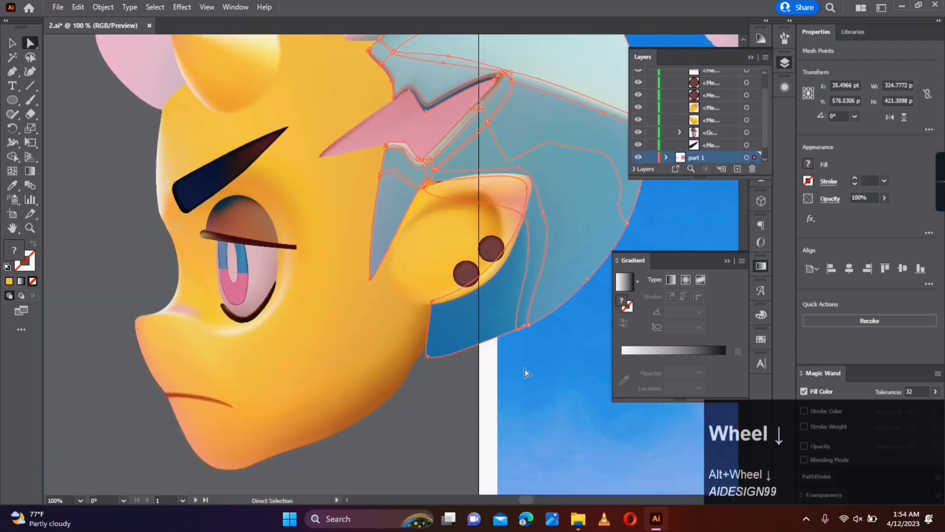
{"action": "scroll", "coordinate": [524, 374], "scroll_direction": "down", "scroll_amount": 3}
{"action": "scroll", "coordinate": [326, 281], "scroll_direction": "up", "scroll_amount": 5}
{"action": "left_click", "coordinate": [500, 428]}
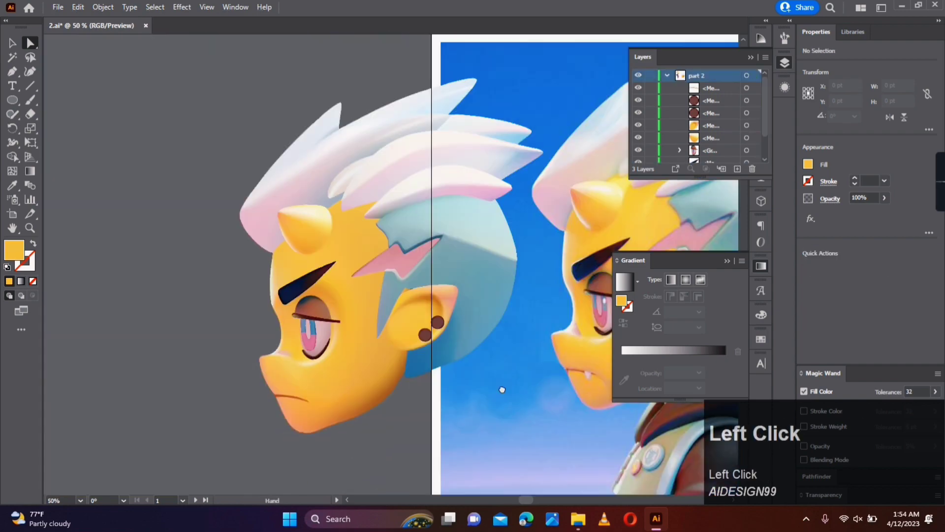
{"action": "scroll", "coordinate": [424, 362], "scroll_direction": "up", "scroll_amount": 3, "text": "alt"}
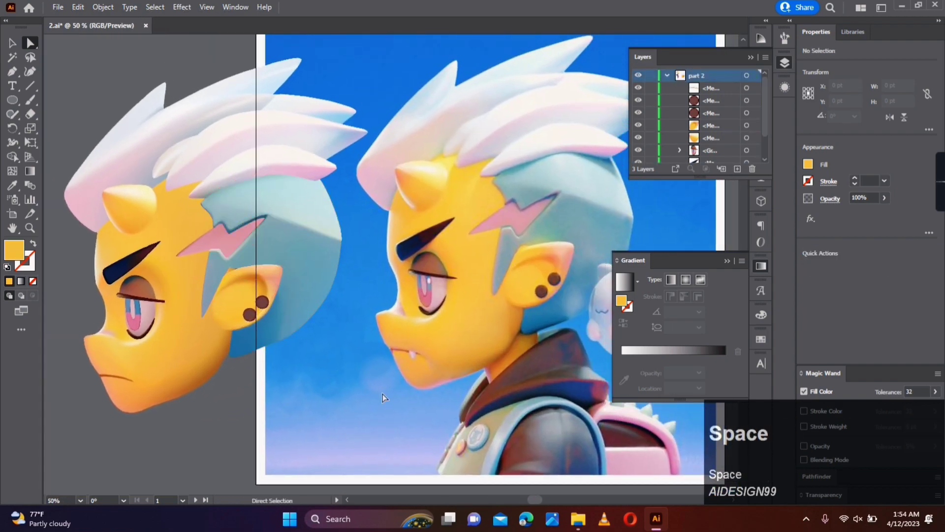